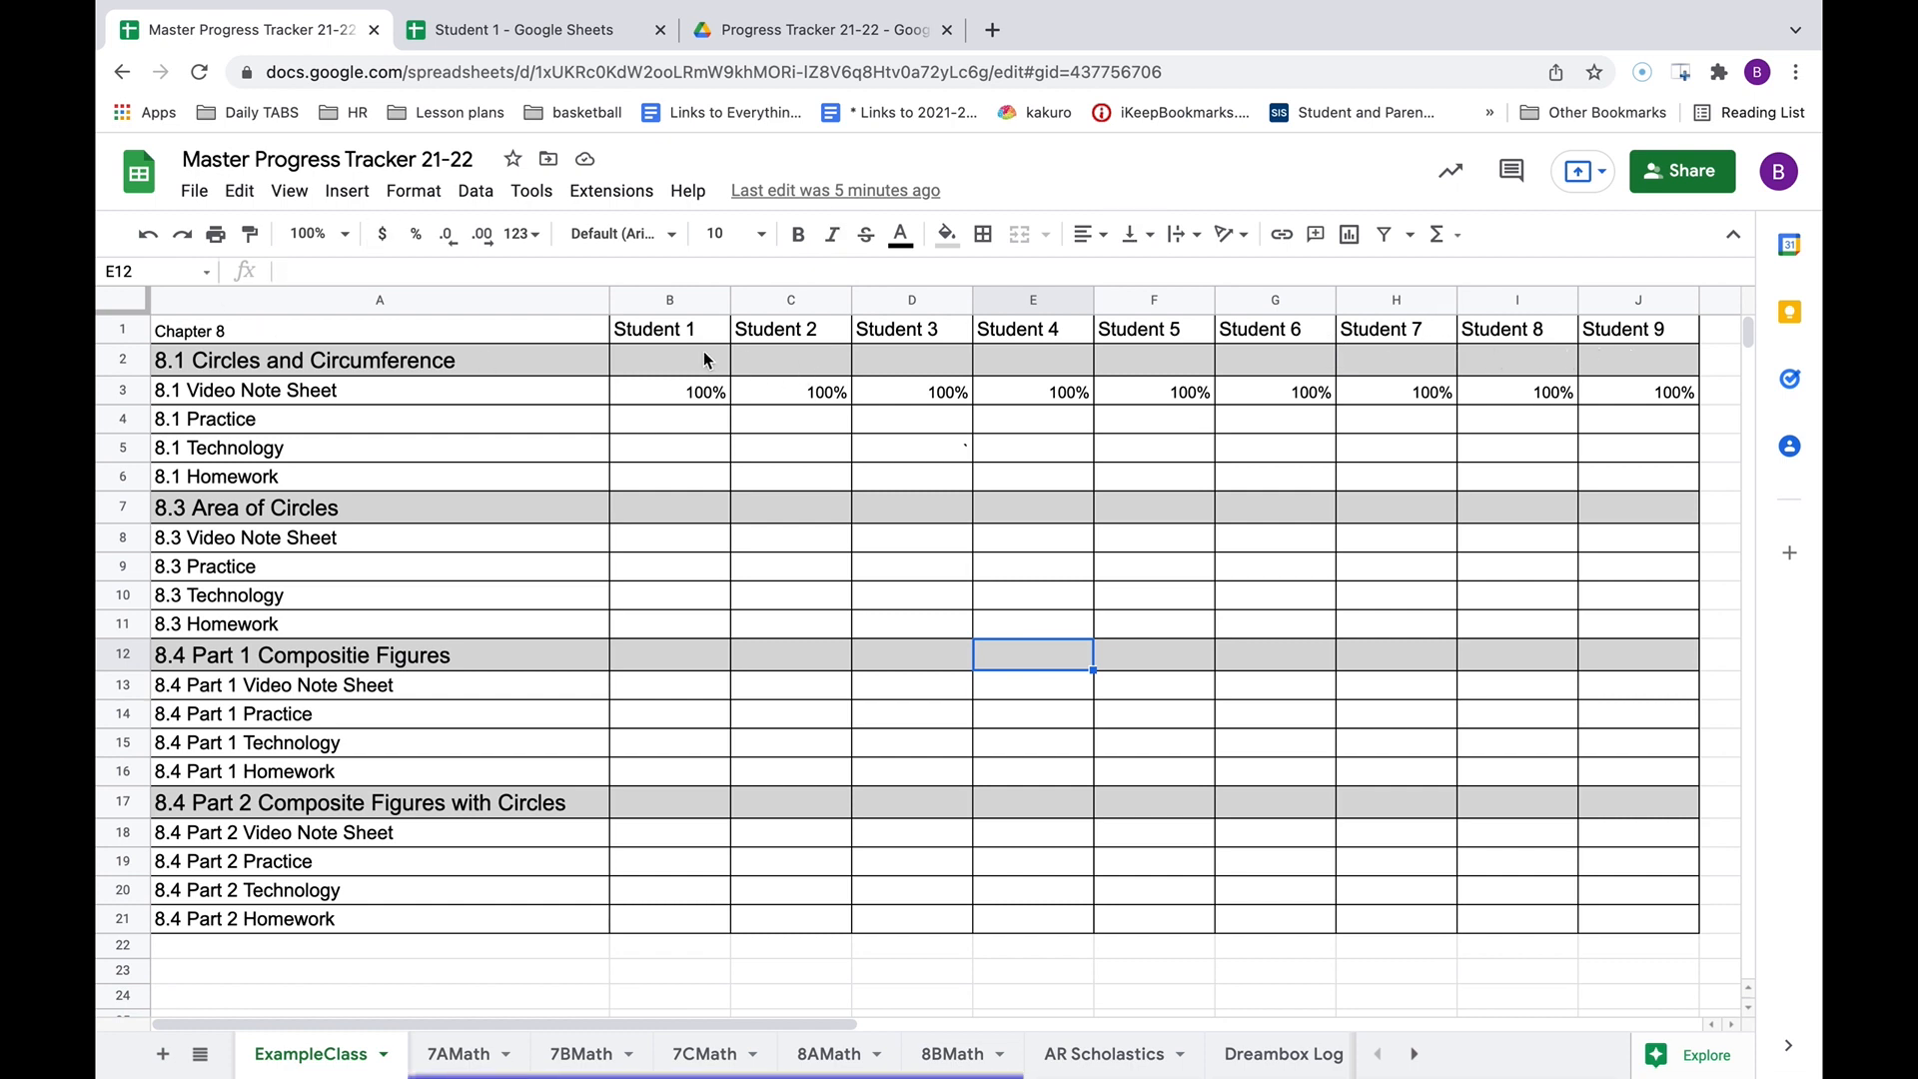
# Highlight the Student 1 through Student 4 column headings in the master tracker.
pyautogui.click(637, 340)
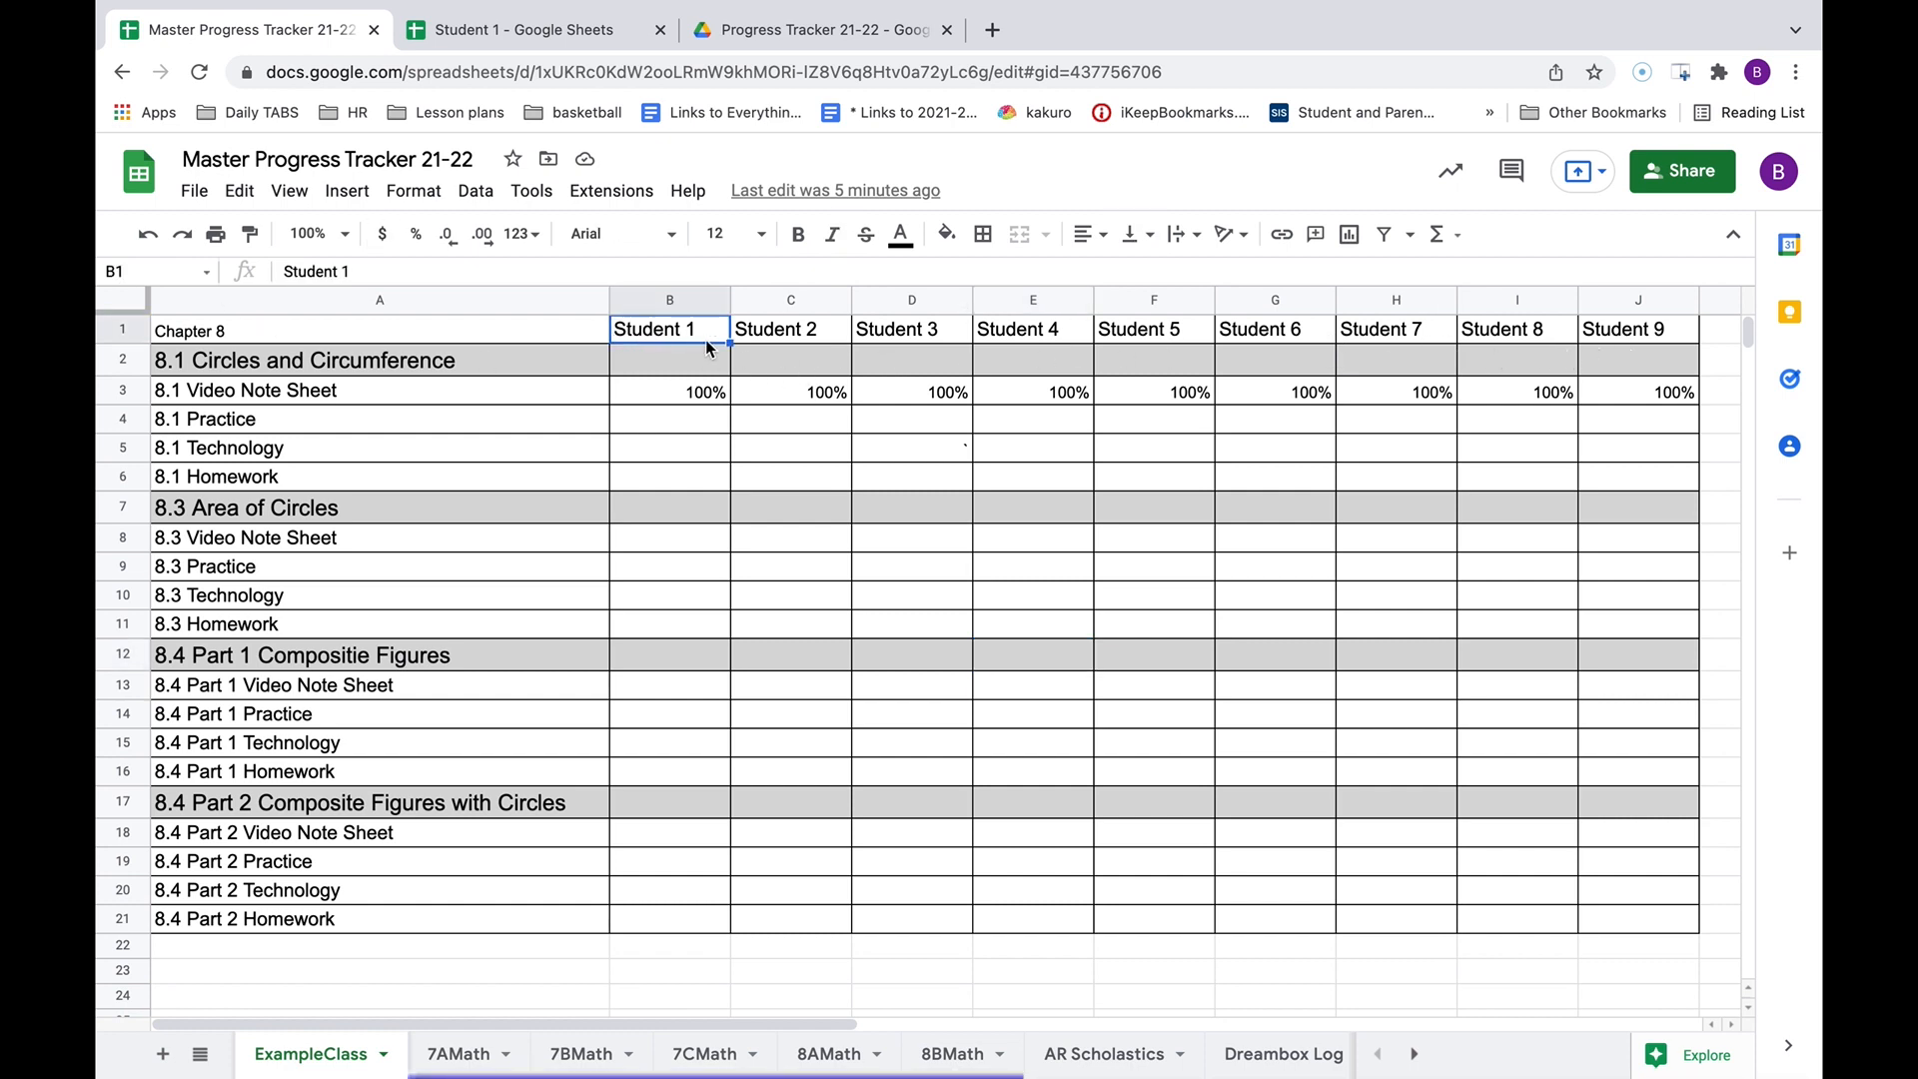
pyautogui.click(785, 338)
pyautogui.click(924, 330)
pyautogui.click(1055, 338)
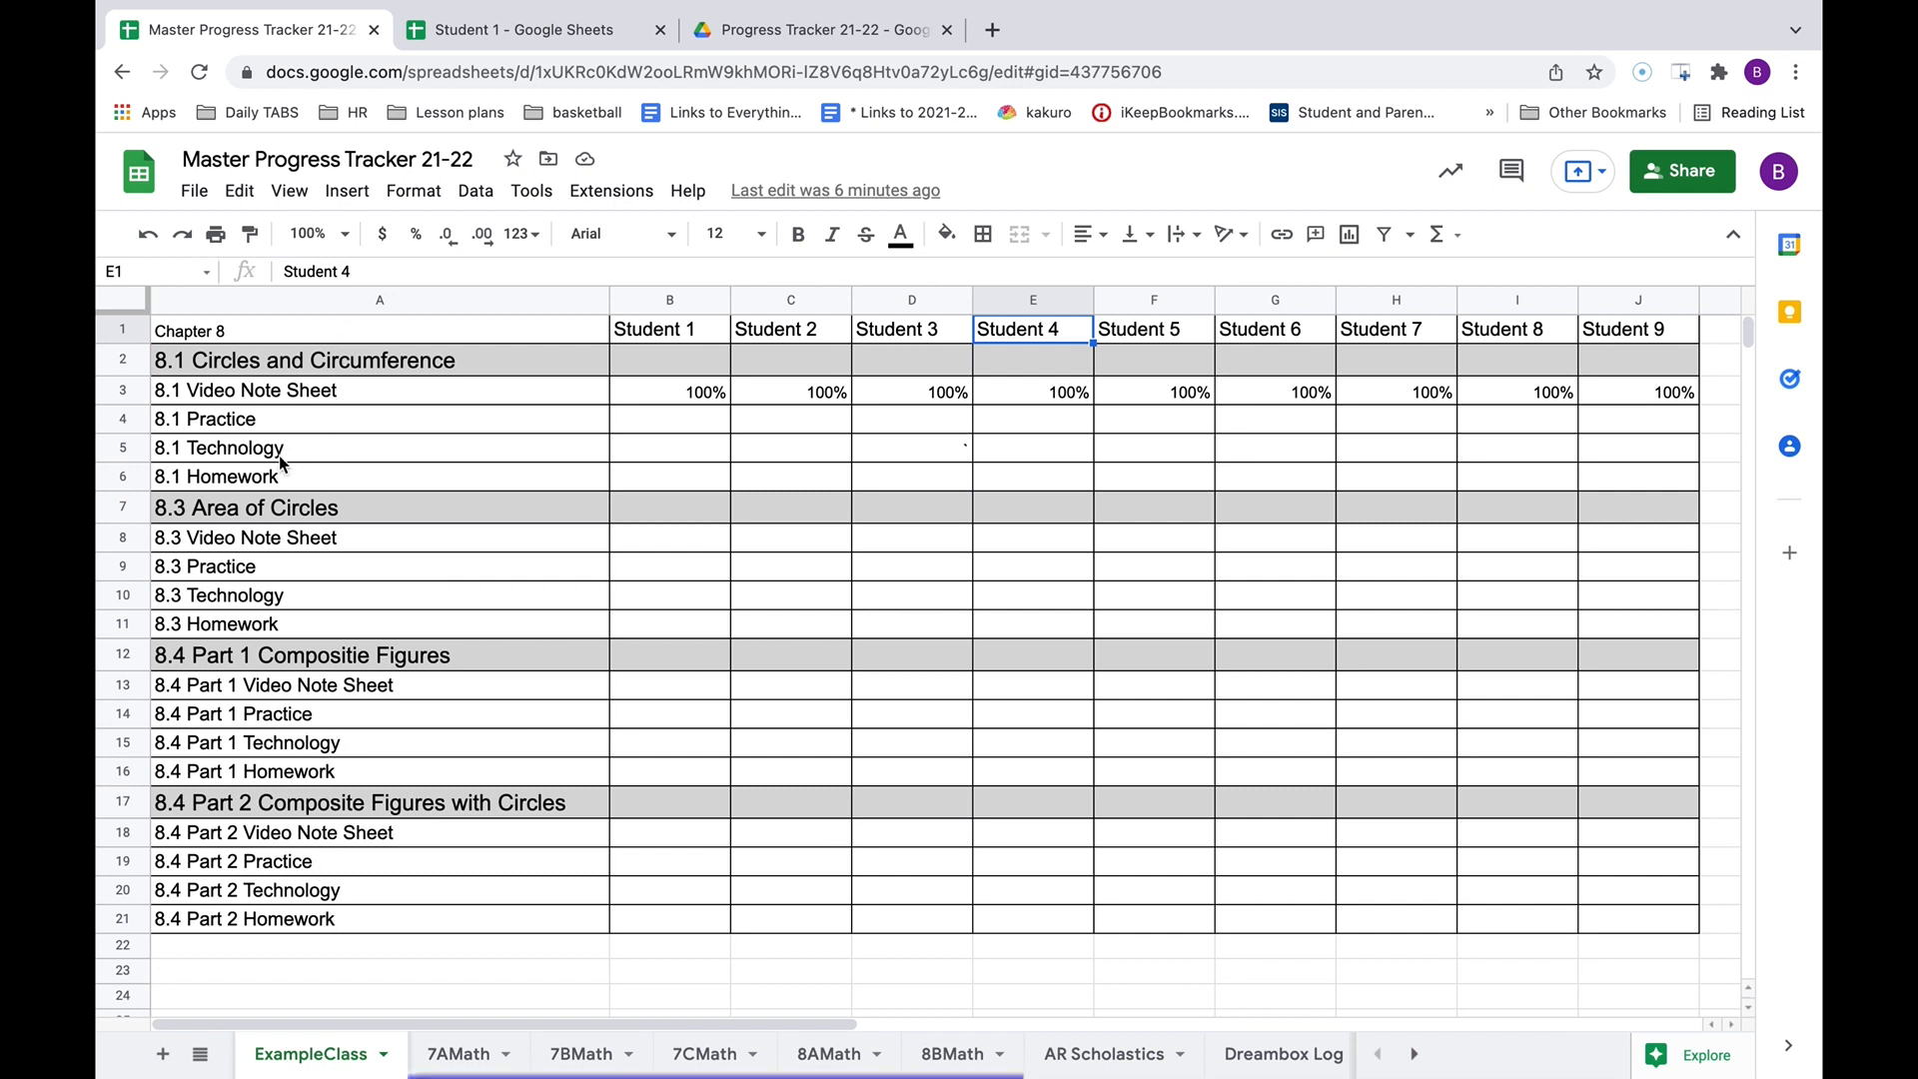
# Point out the 8.1 Practice–Homework rows and Student 1's 100% score, then open Student 1's spreadsheet.
pyautogui.moveTo(279, 419); pyautogui.dragTo(282, 481)
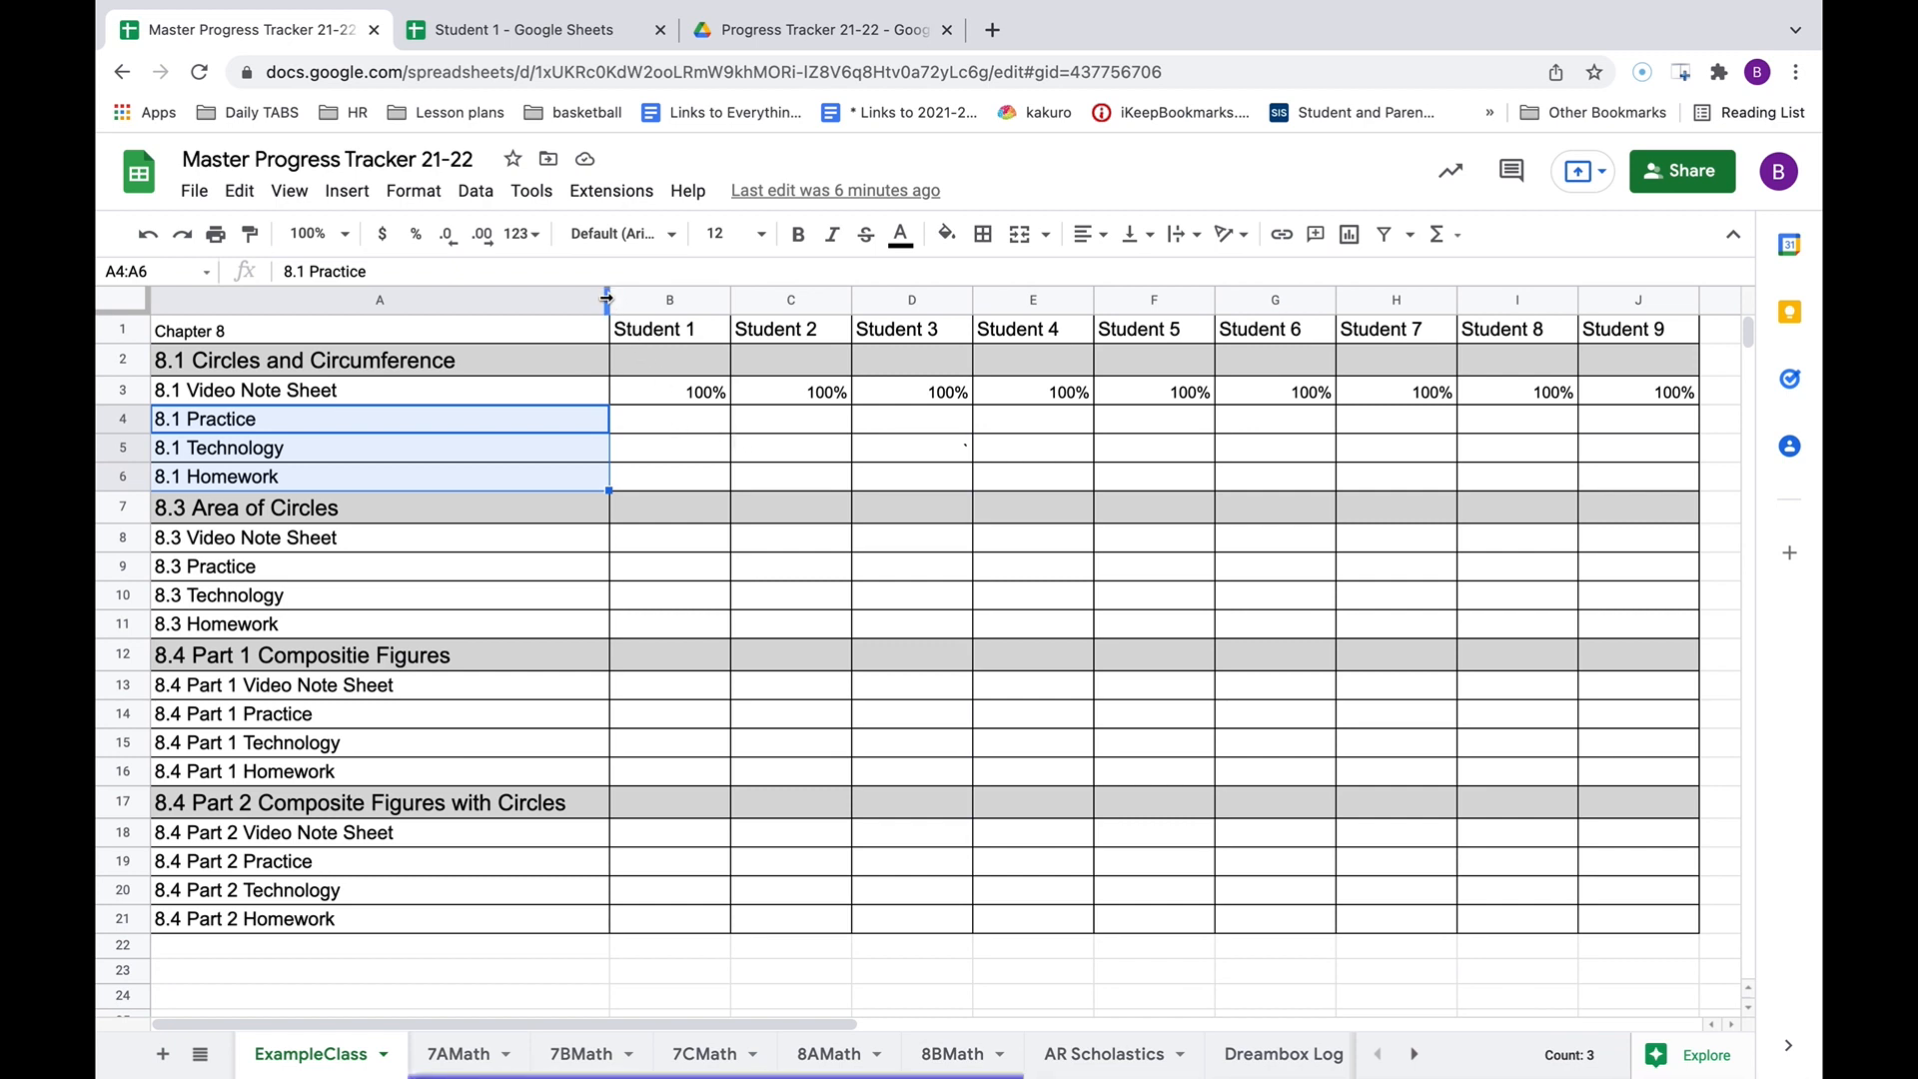
pyautogui.click(662, 397)
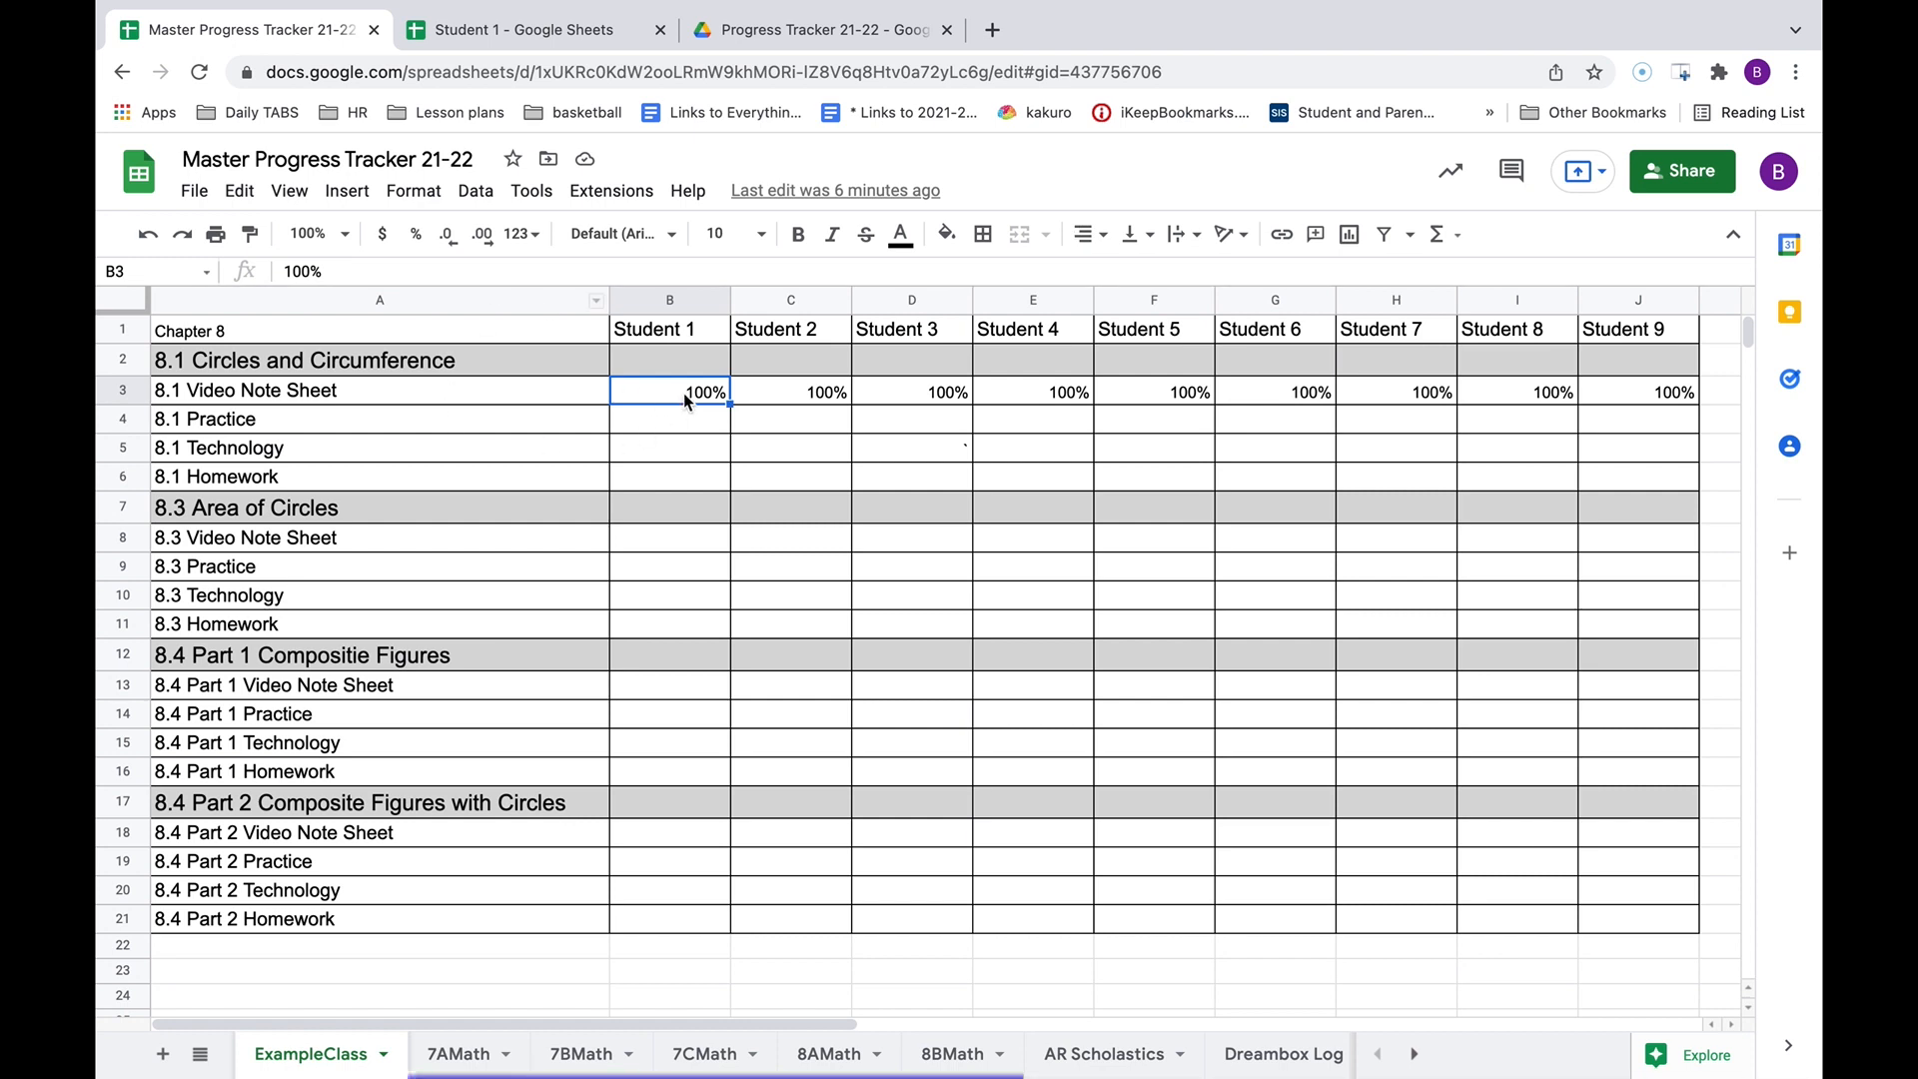
pyautogui.click(539, 40)
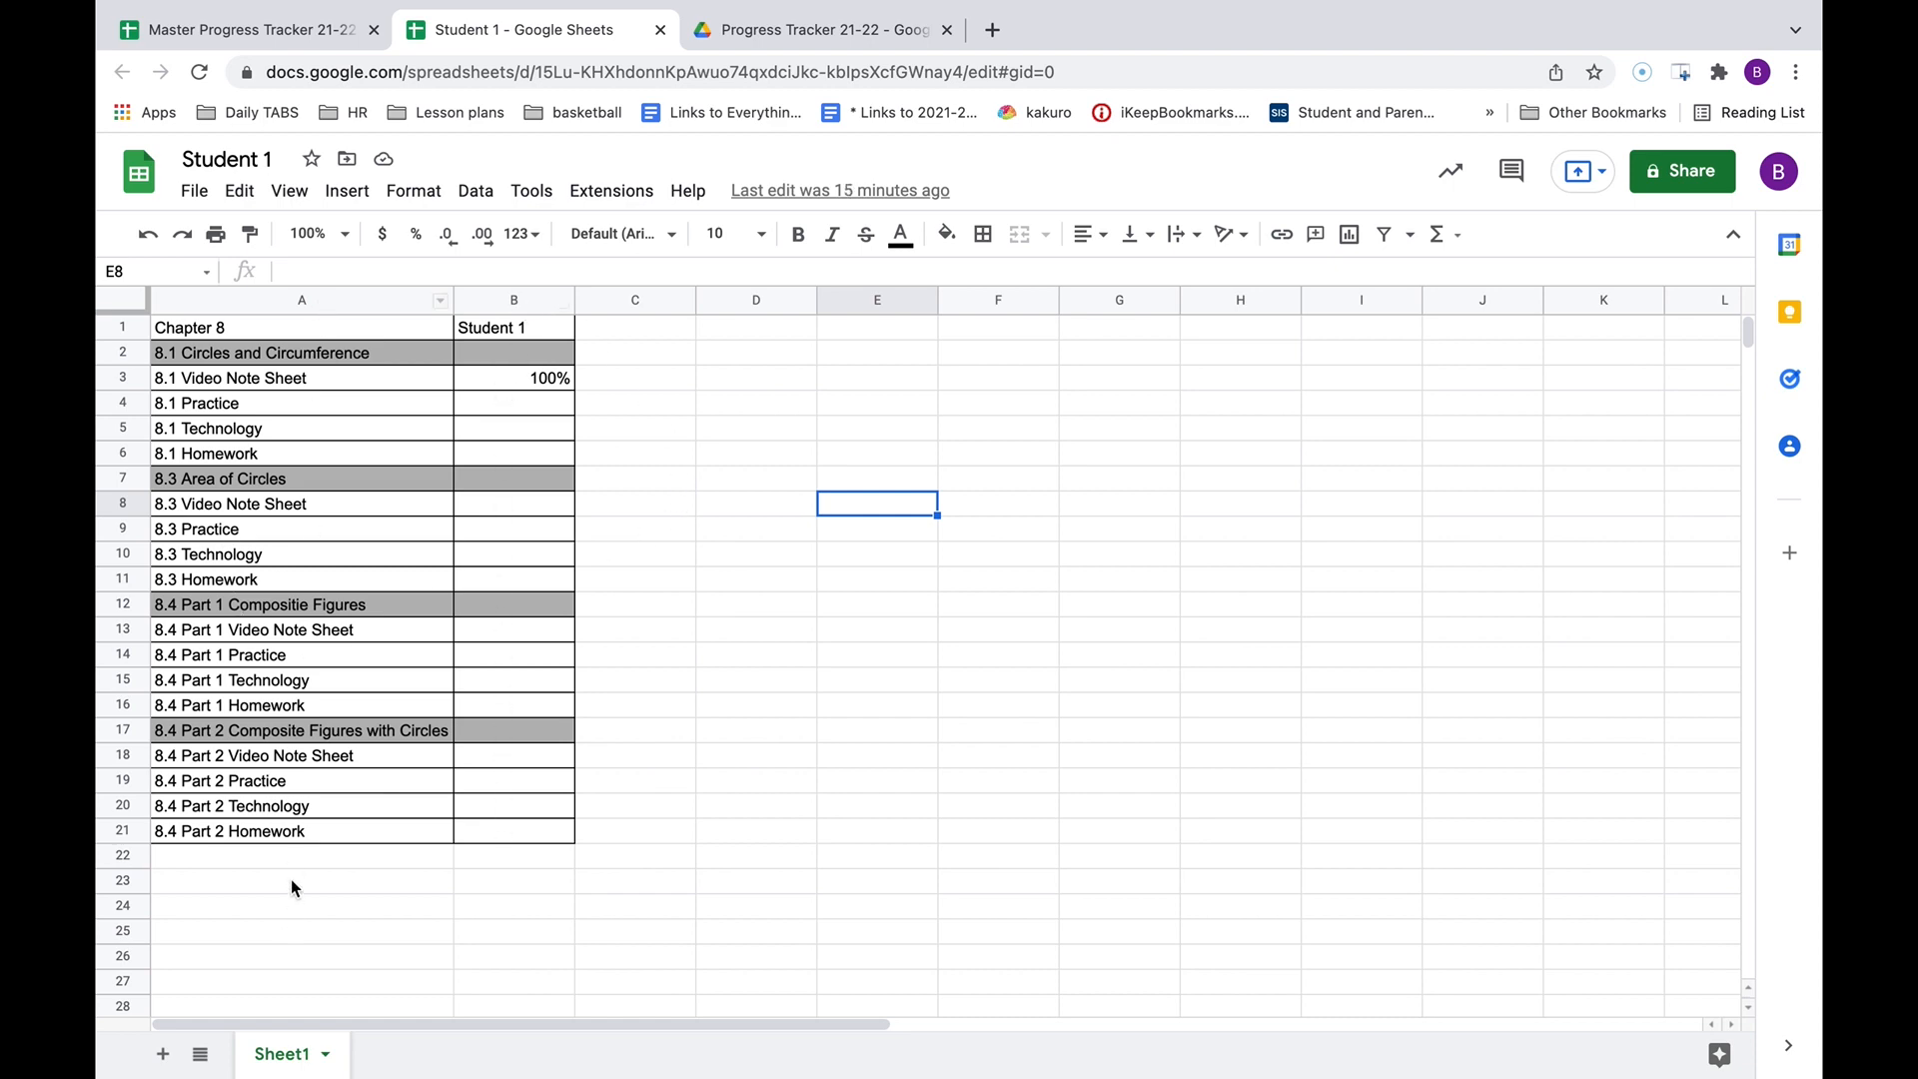
# Enter '60 come see me tomorrow' in the master's B4 and check it on Student 1's sheet.
pyautogui.click(235, 30)
pyautogui.click(680, 418)
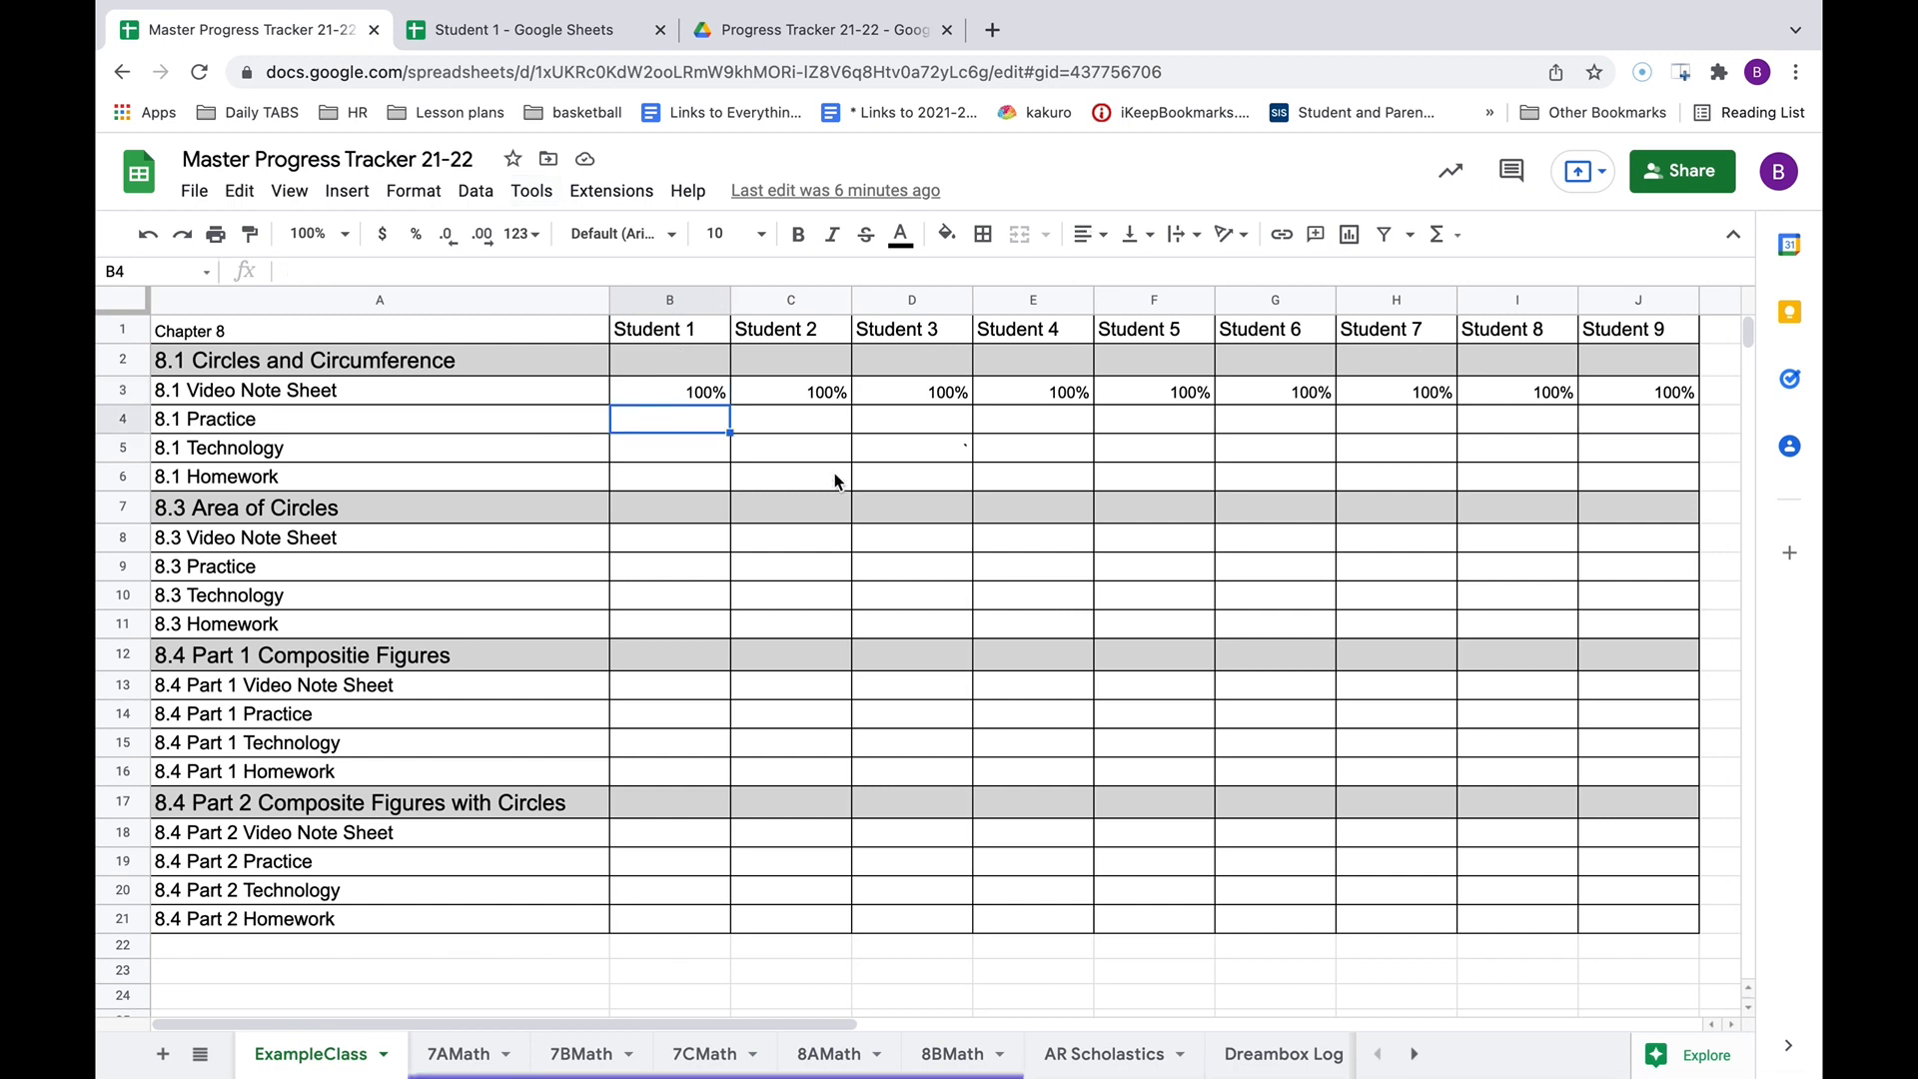
pyautogui.write('60 come see me tom')
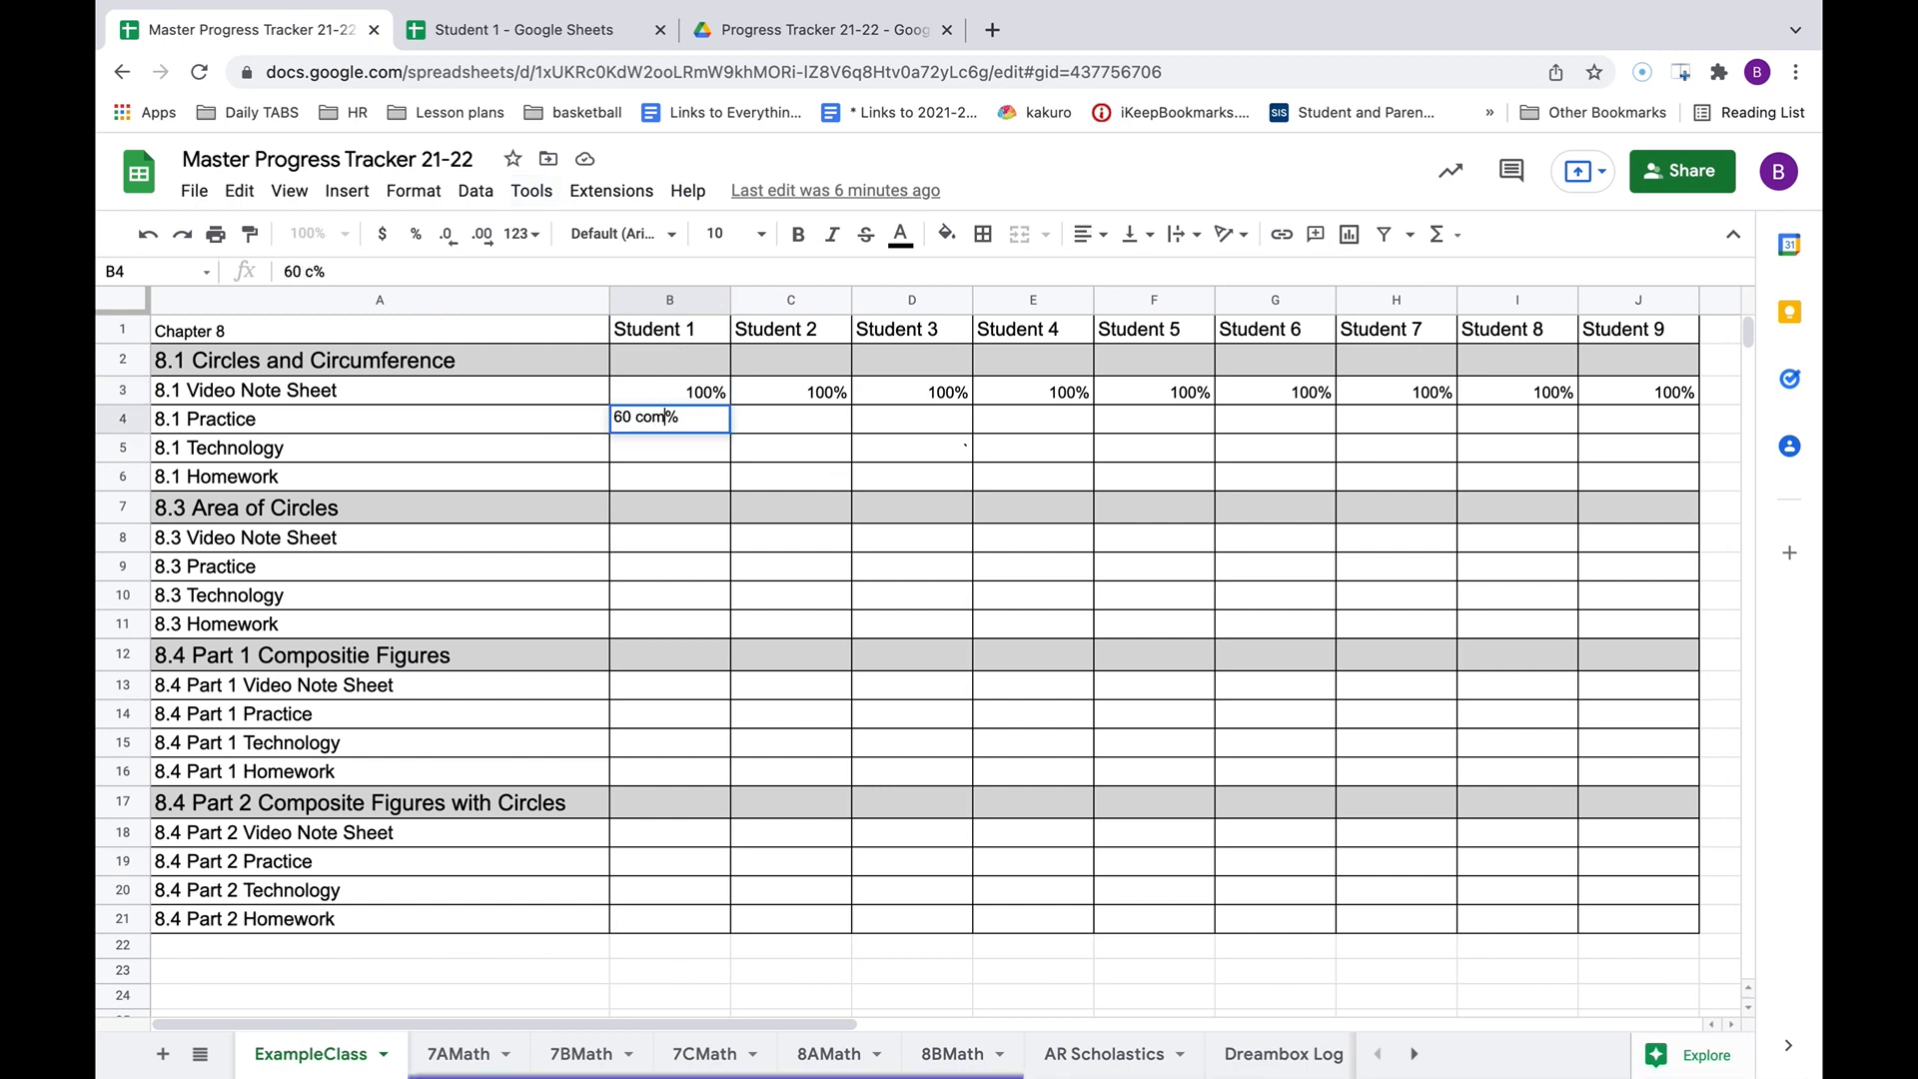
pyautogui.write('orrow')
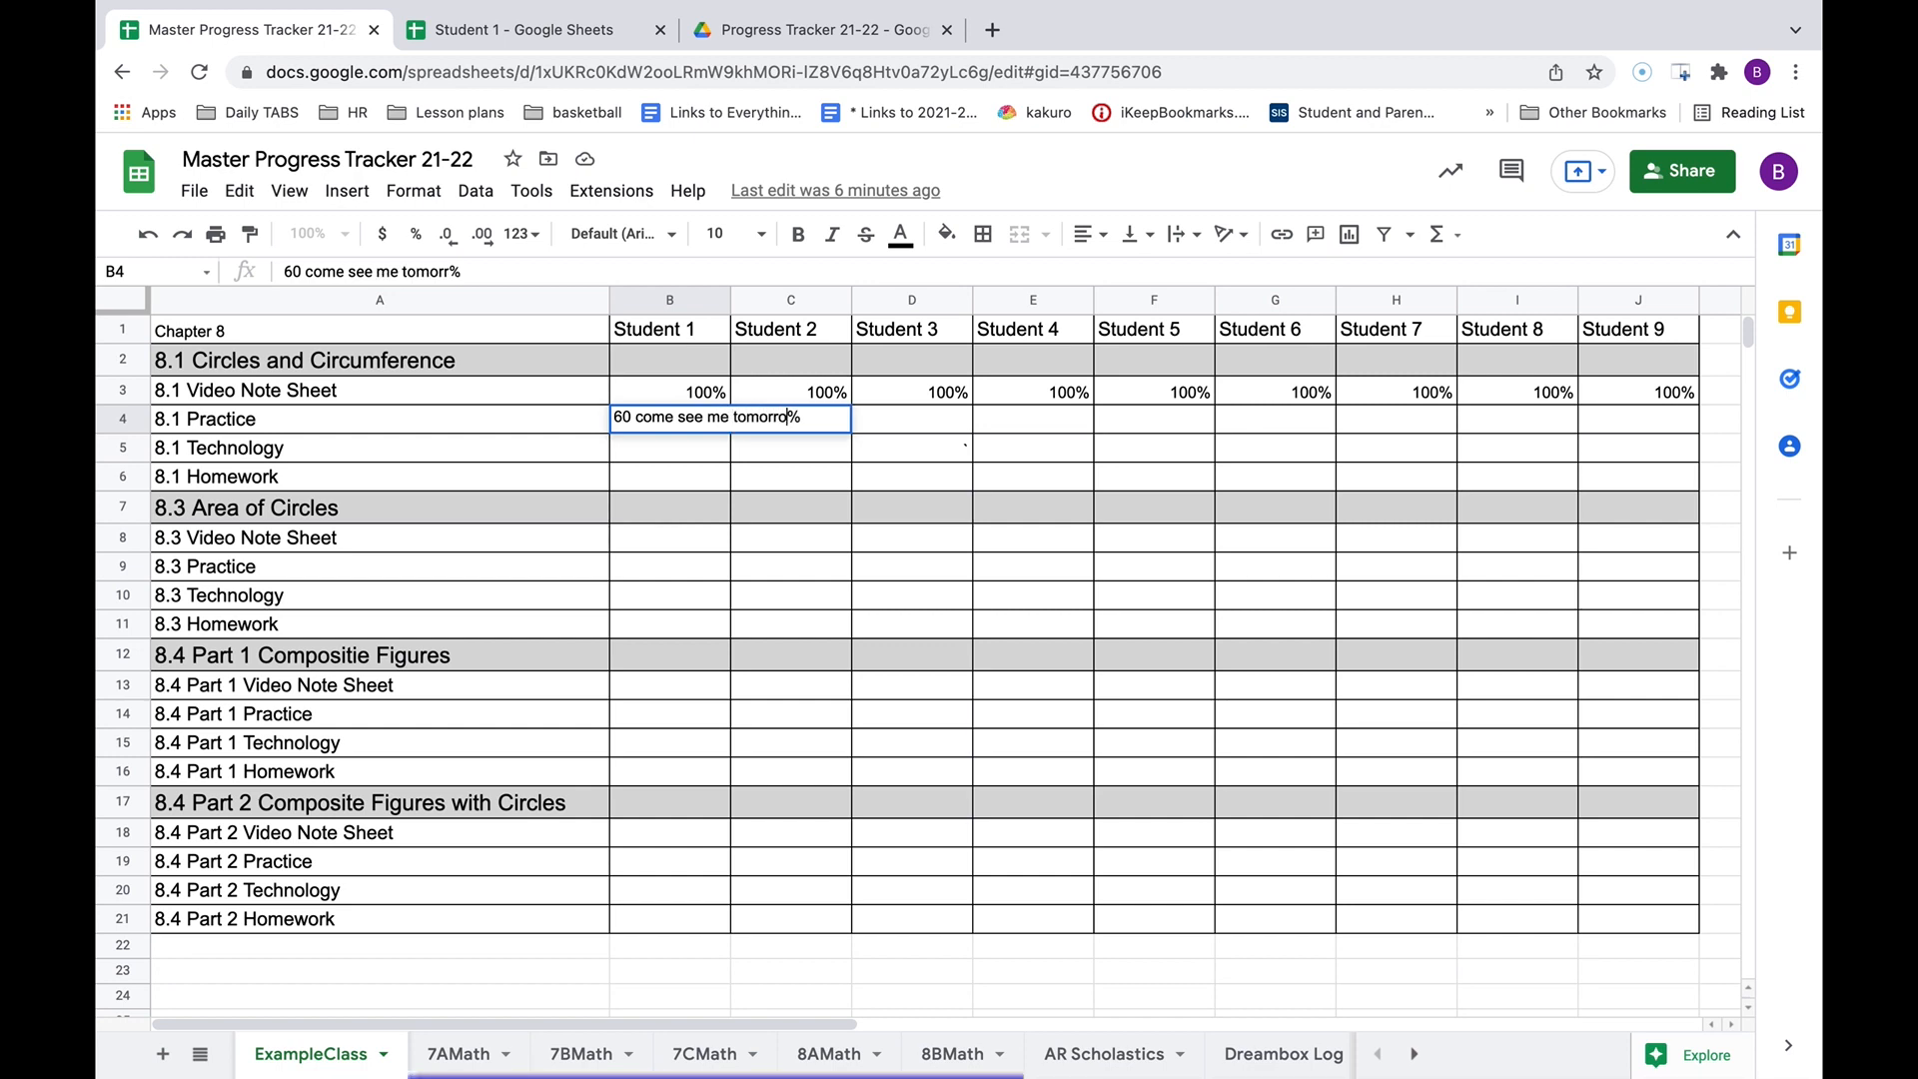
pyautogui.click(926, 625)
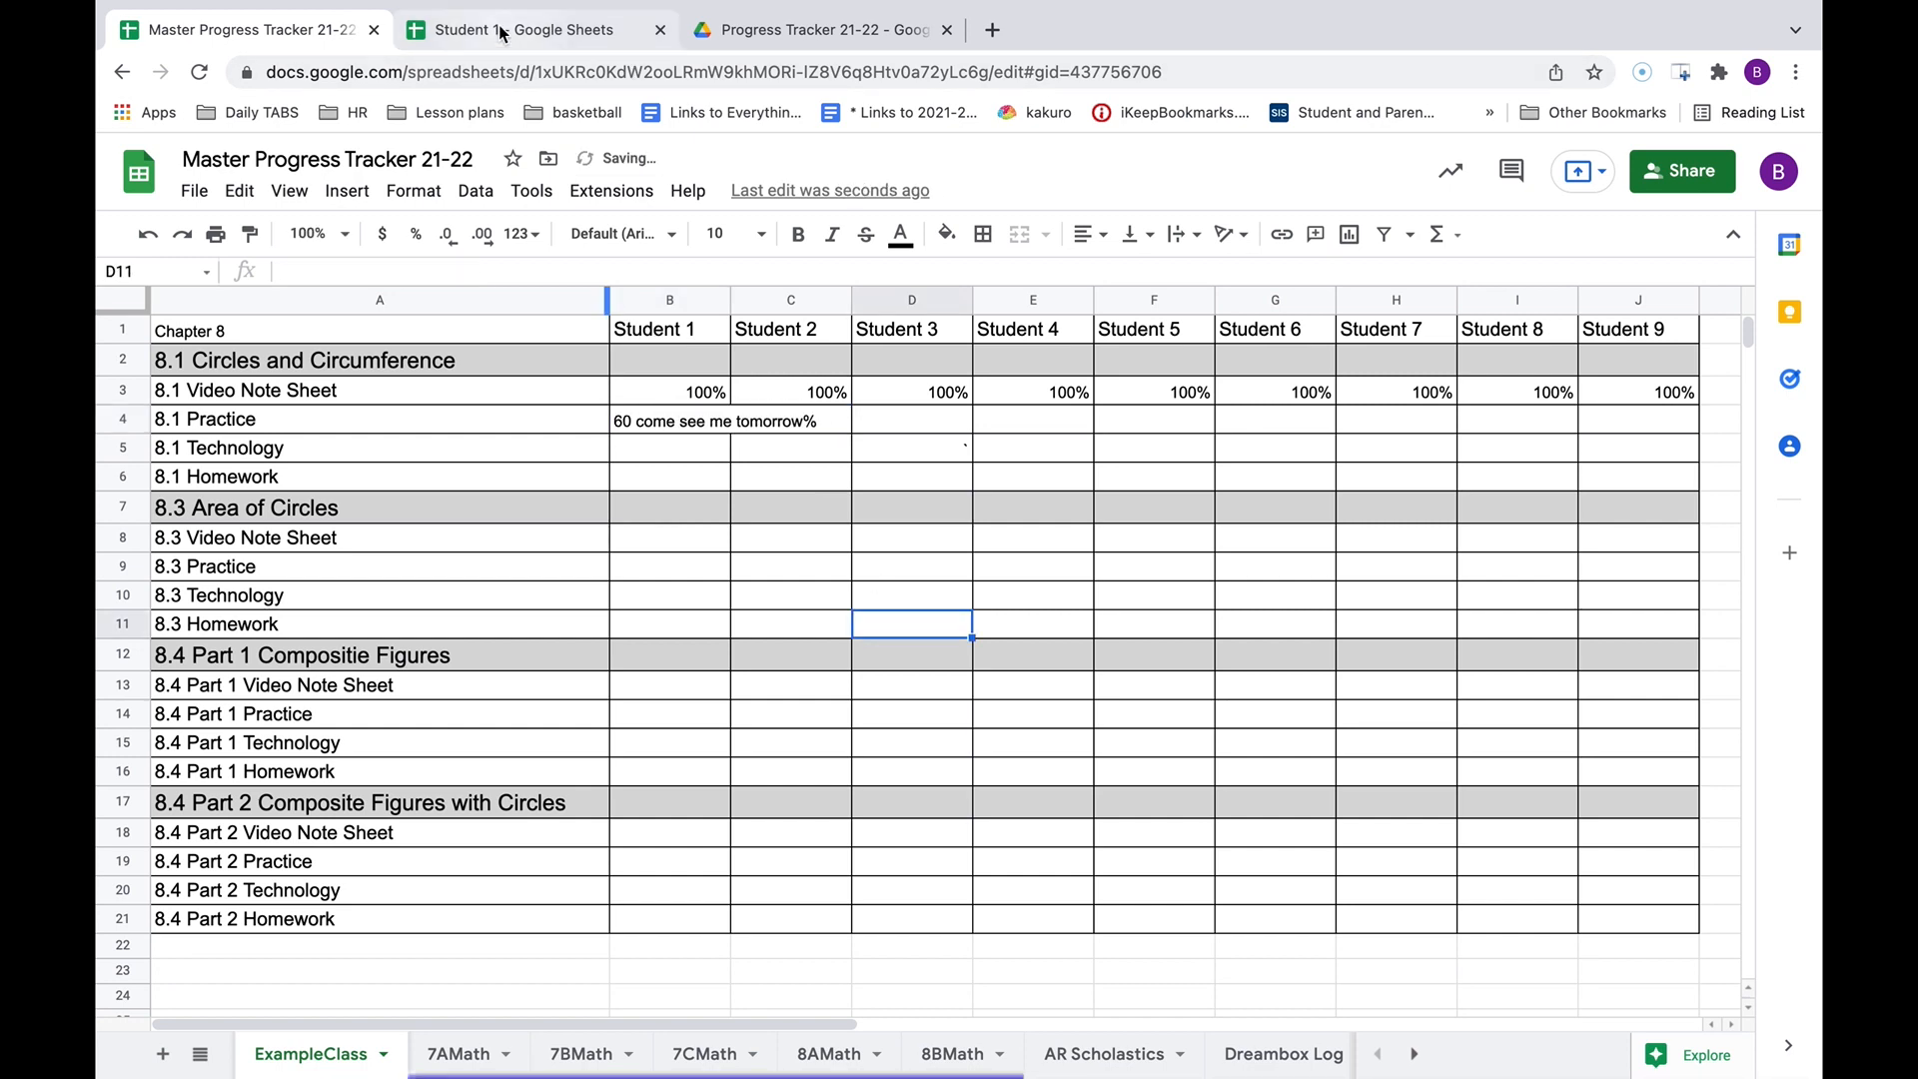
pyautogui.click(529, 29)
pyautogui.click(779, 486)
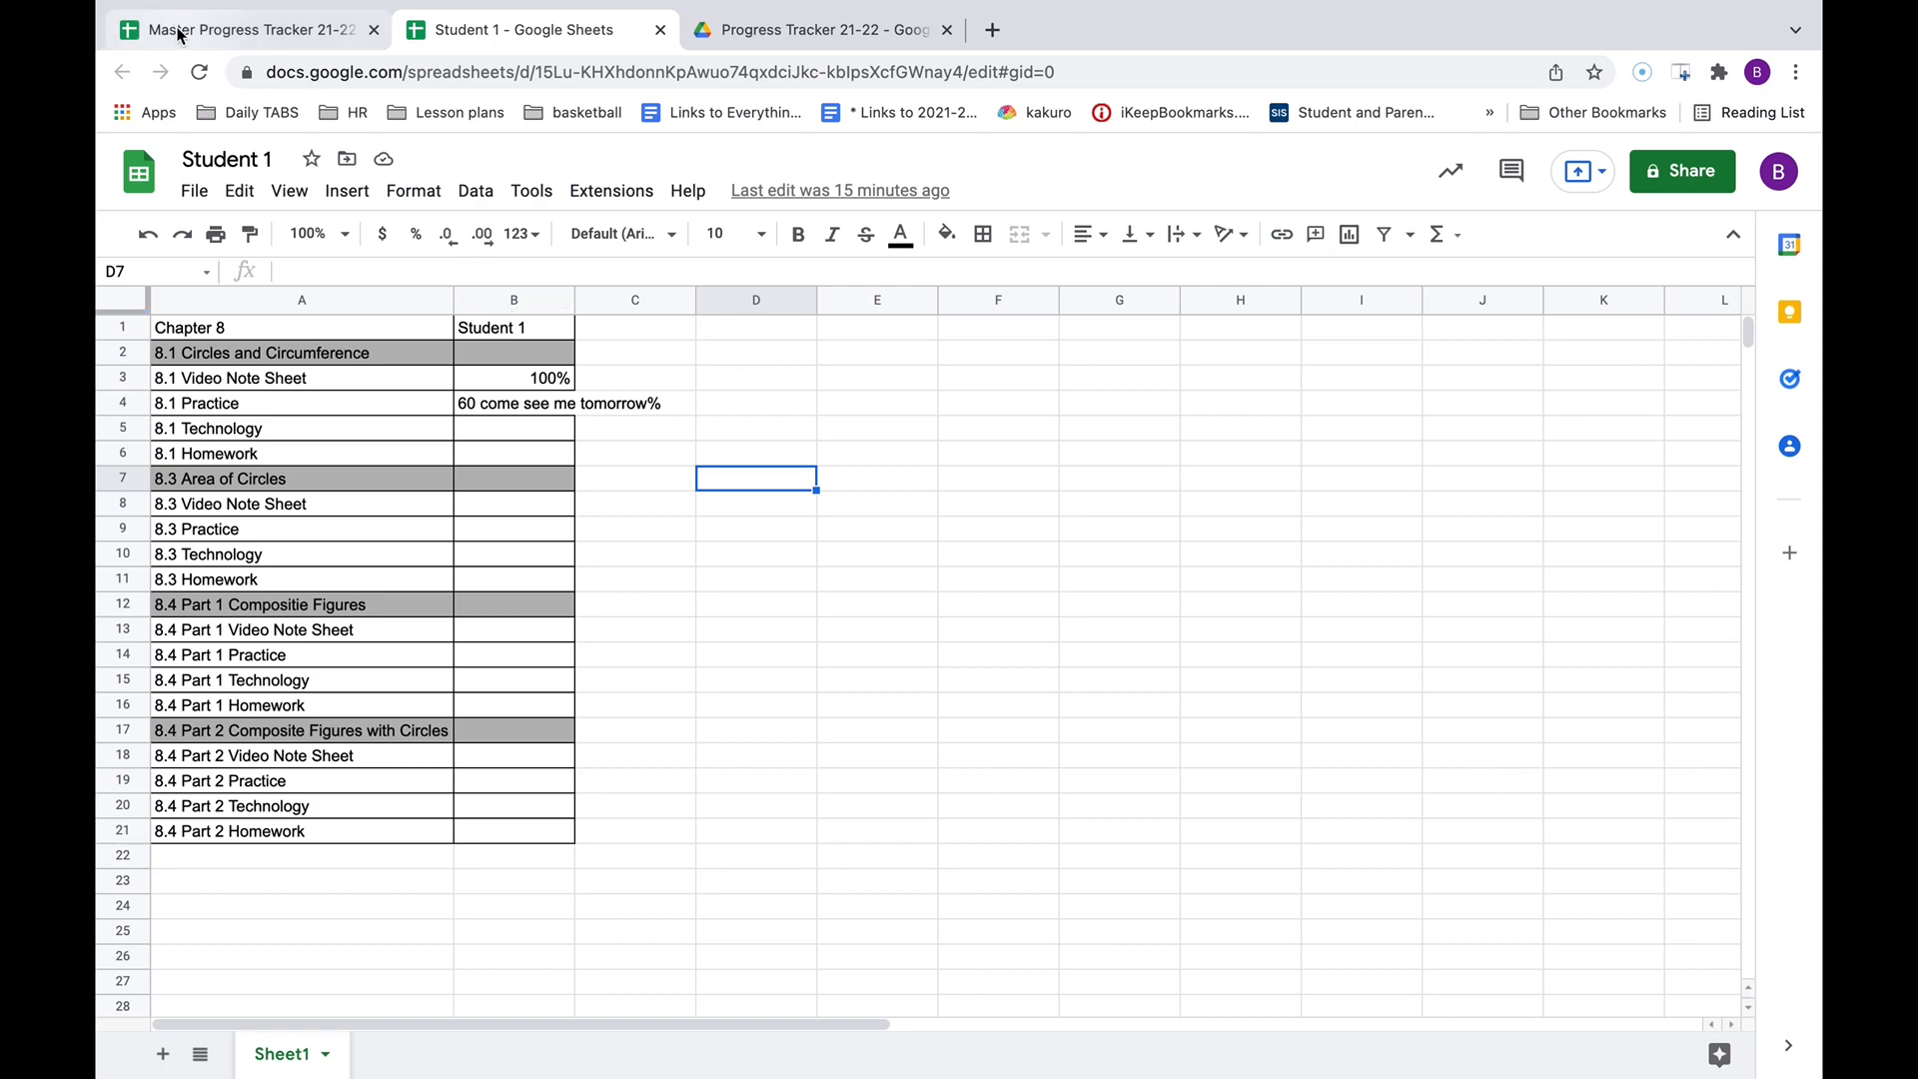
pyautogui.click(230, 29)
pyautogui.click(695, 458)
pyautogui.write('missing')
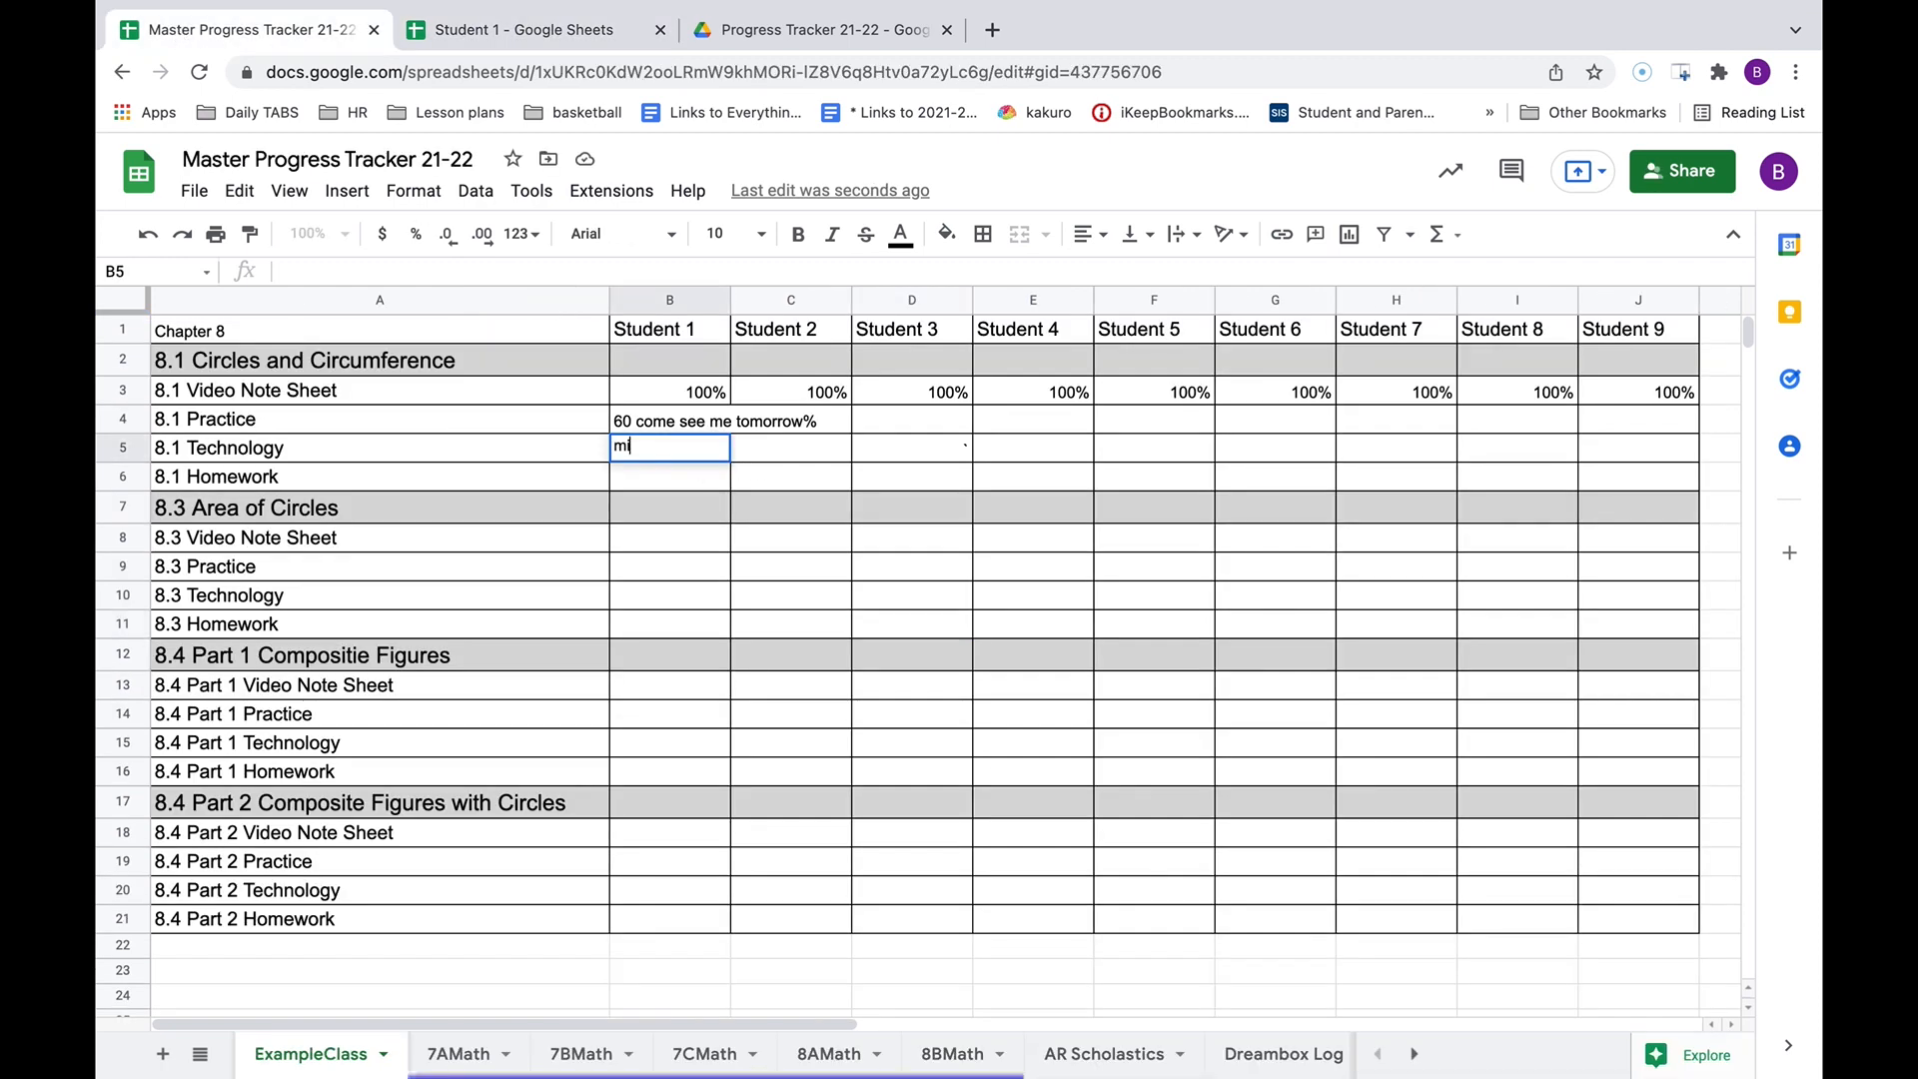
pyautogui.click(779, 557)
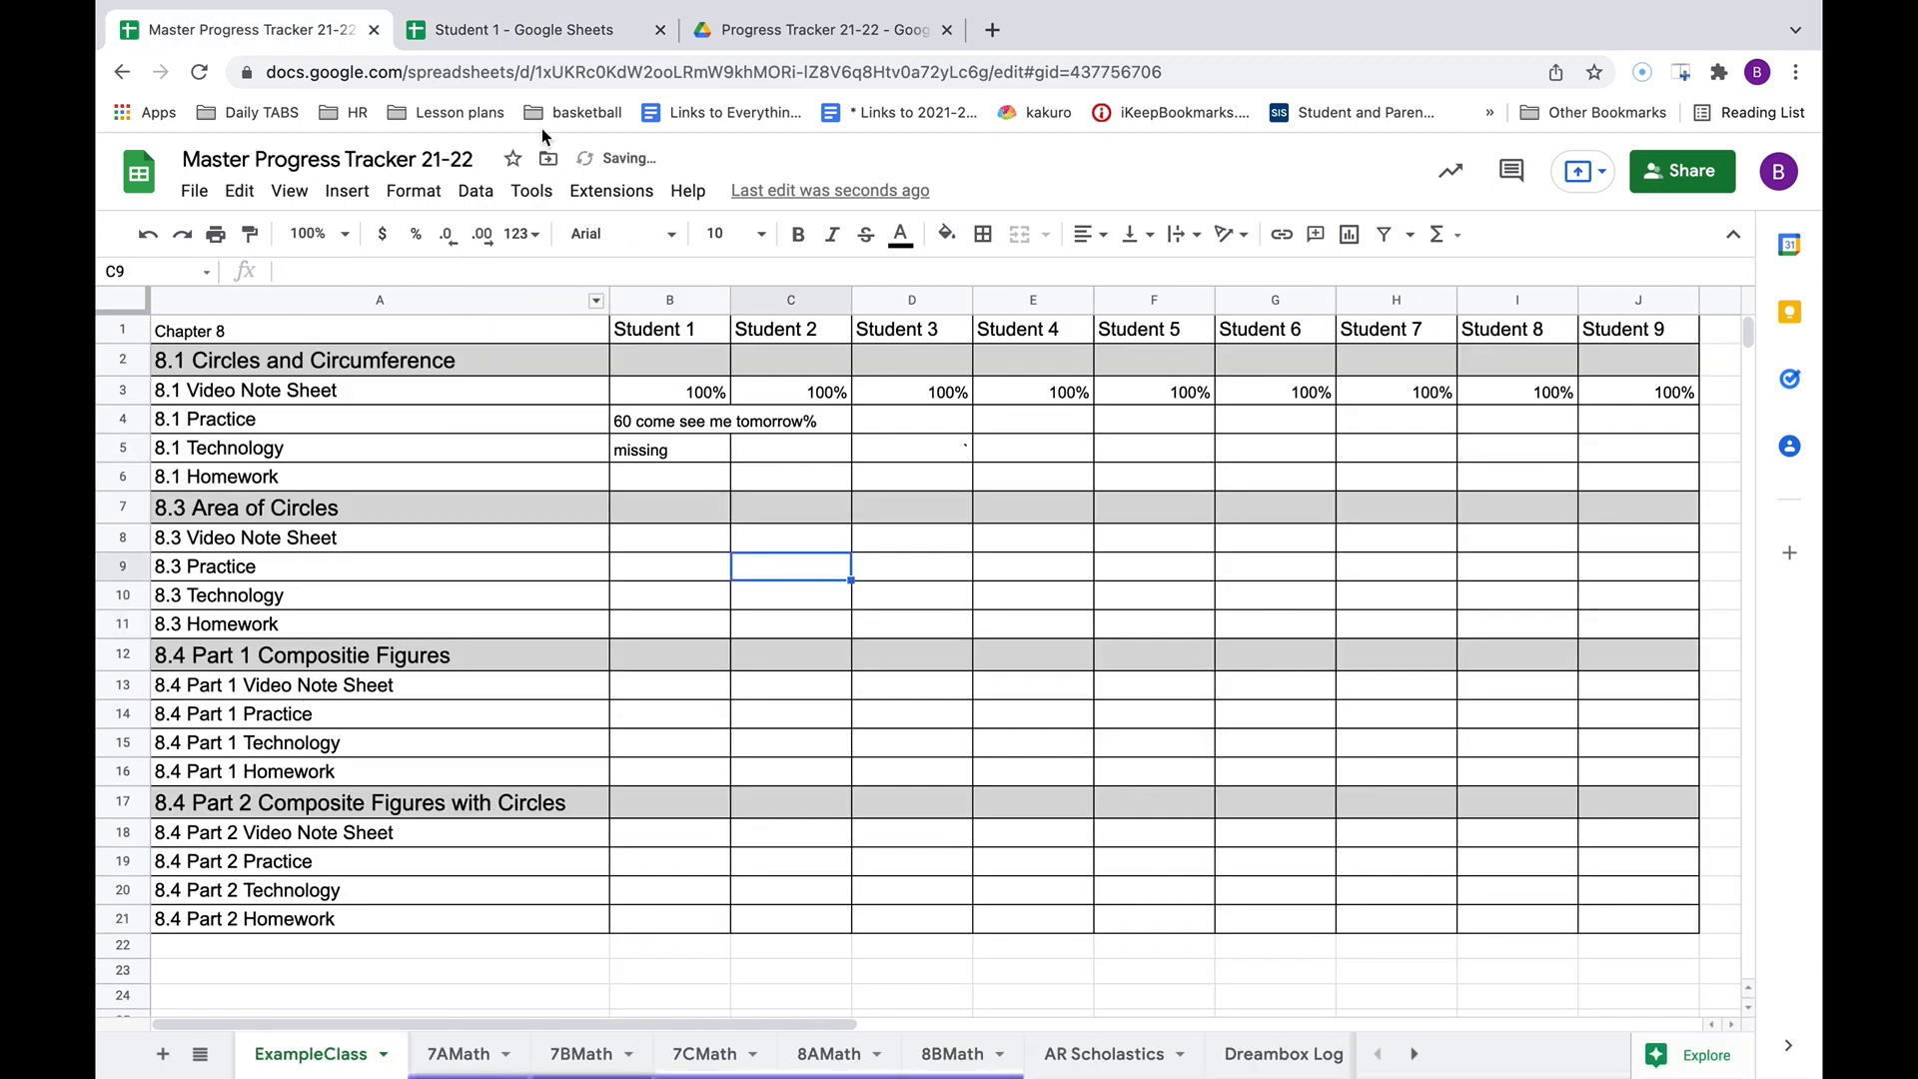
pyautogui.click(523, 36)
pyautogui.click(636, 616)
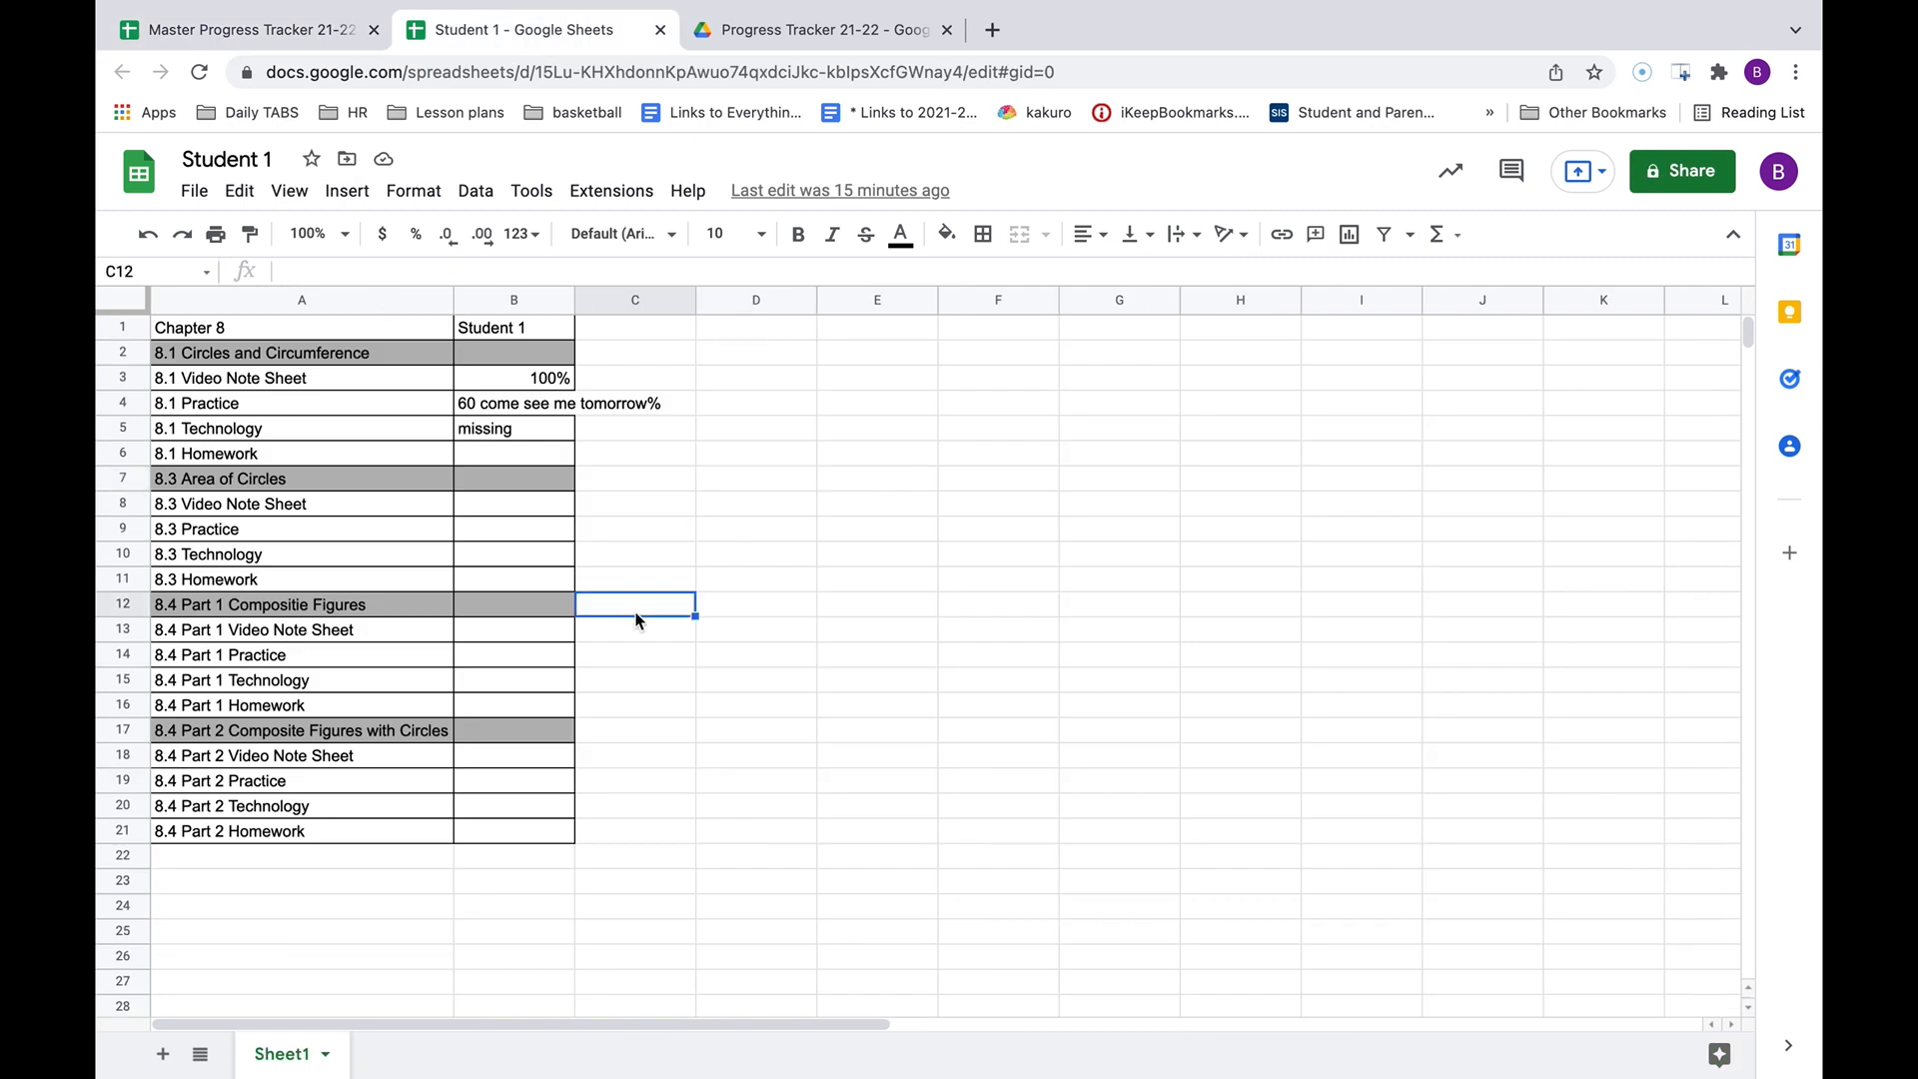
pyautogui.click(239, 29)
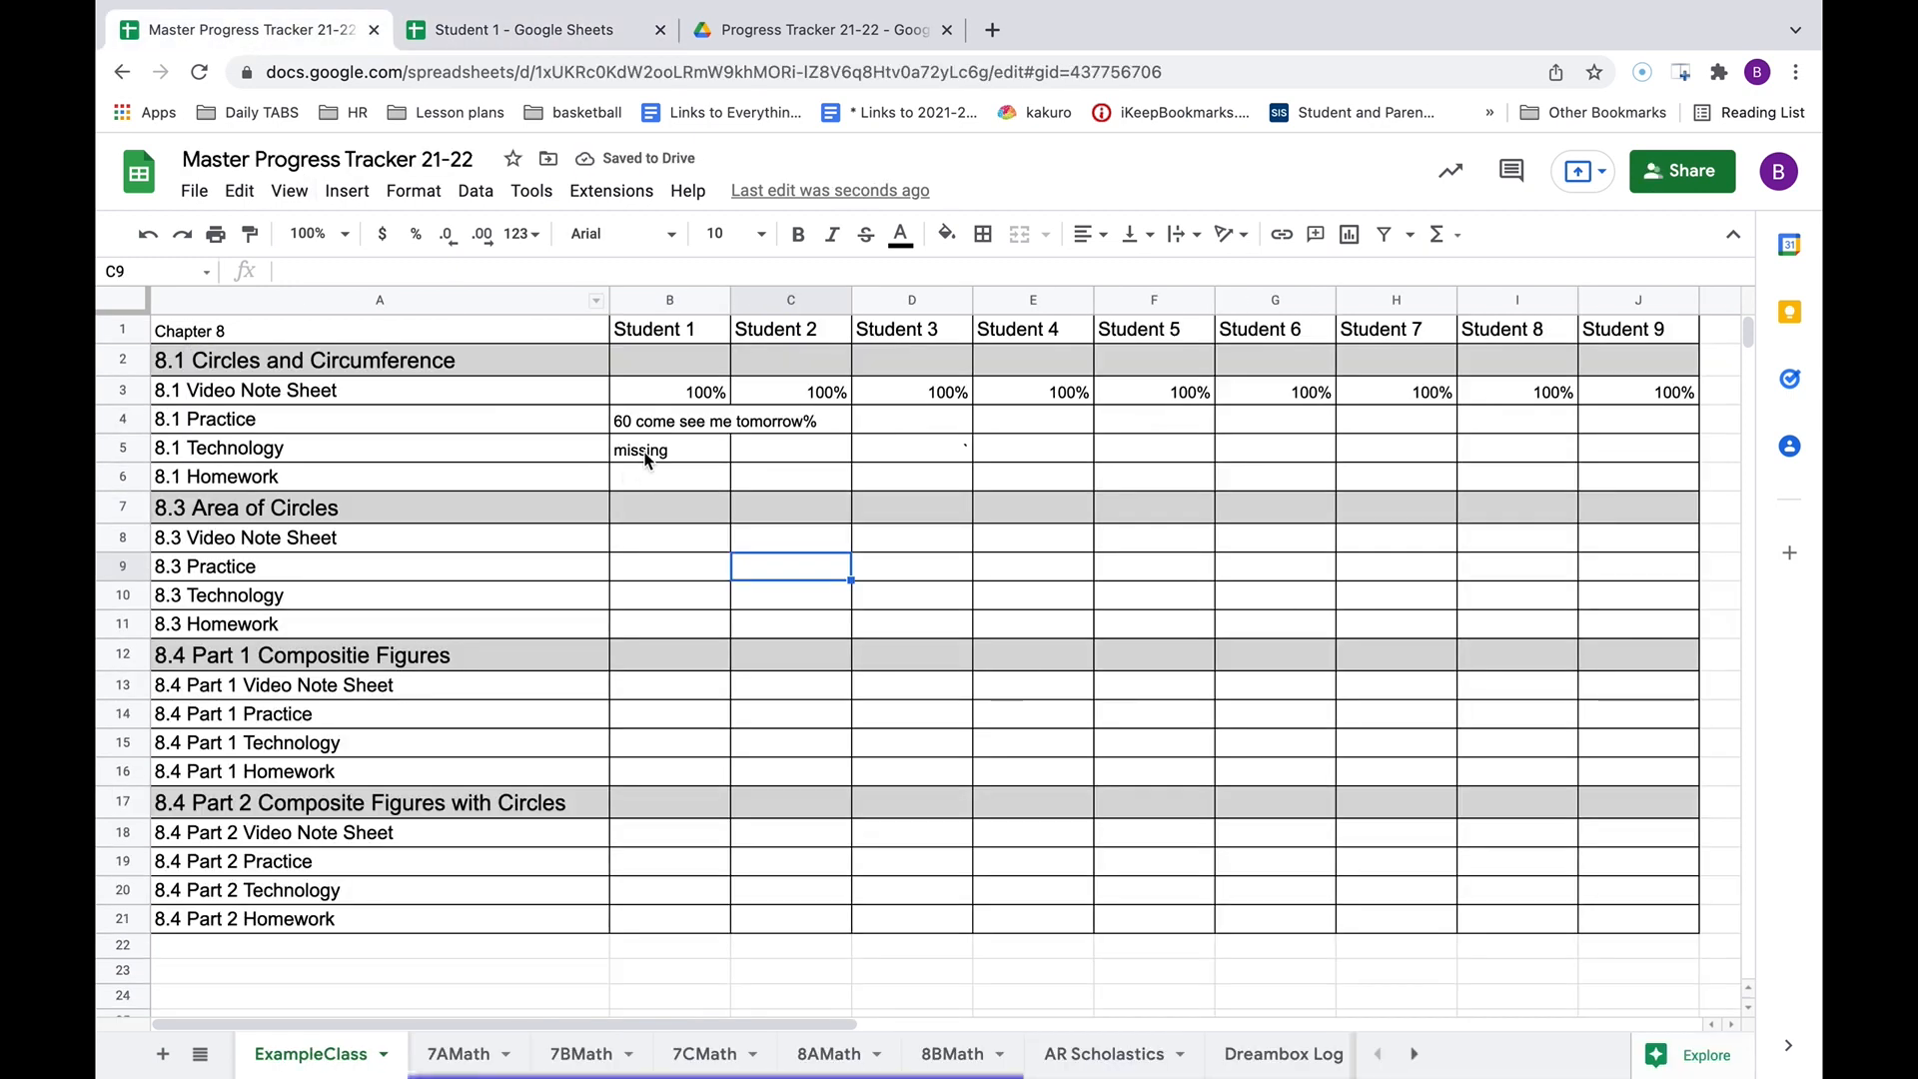
pyautogui.click(649, 455)
pyautogui.press('Delete')
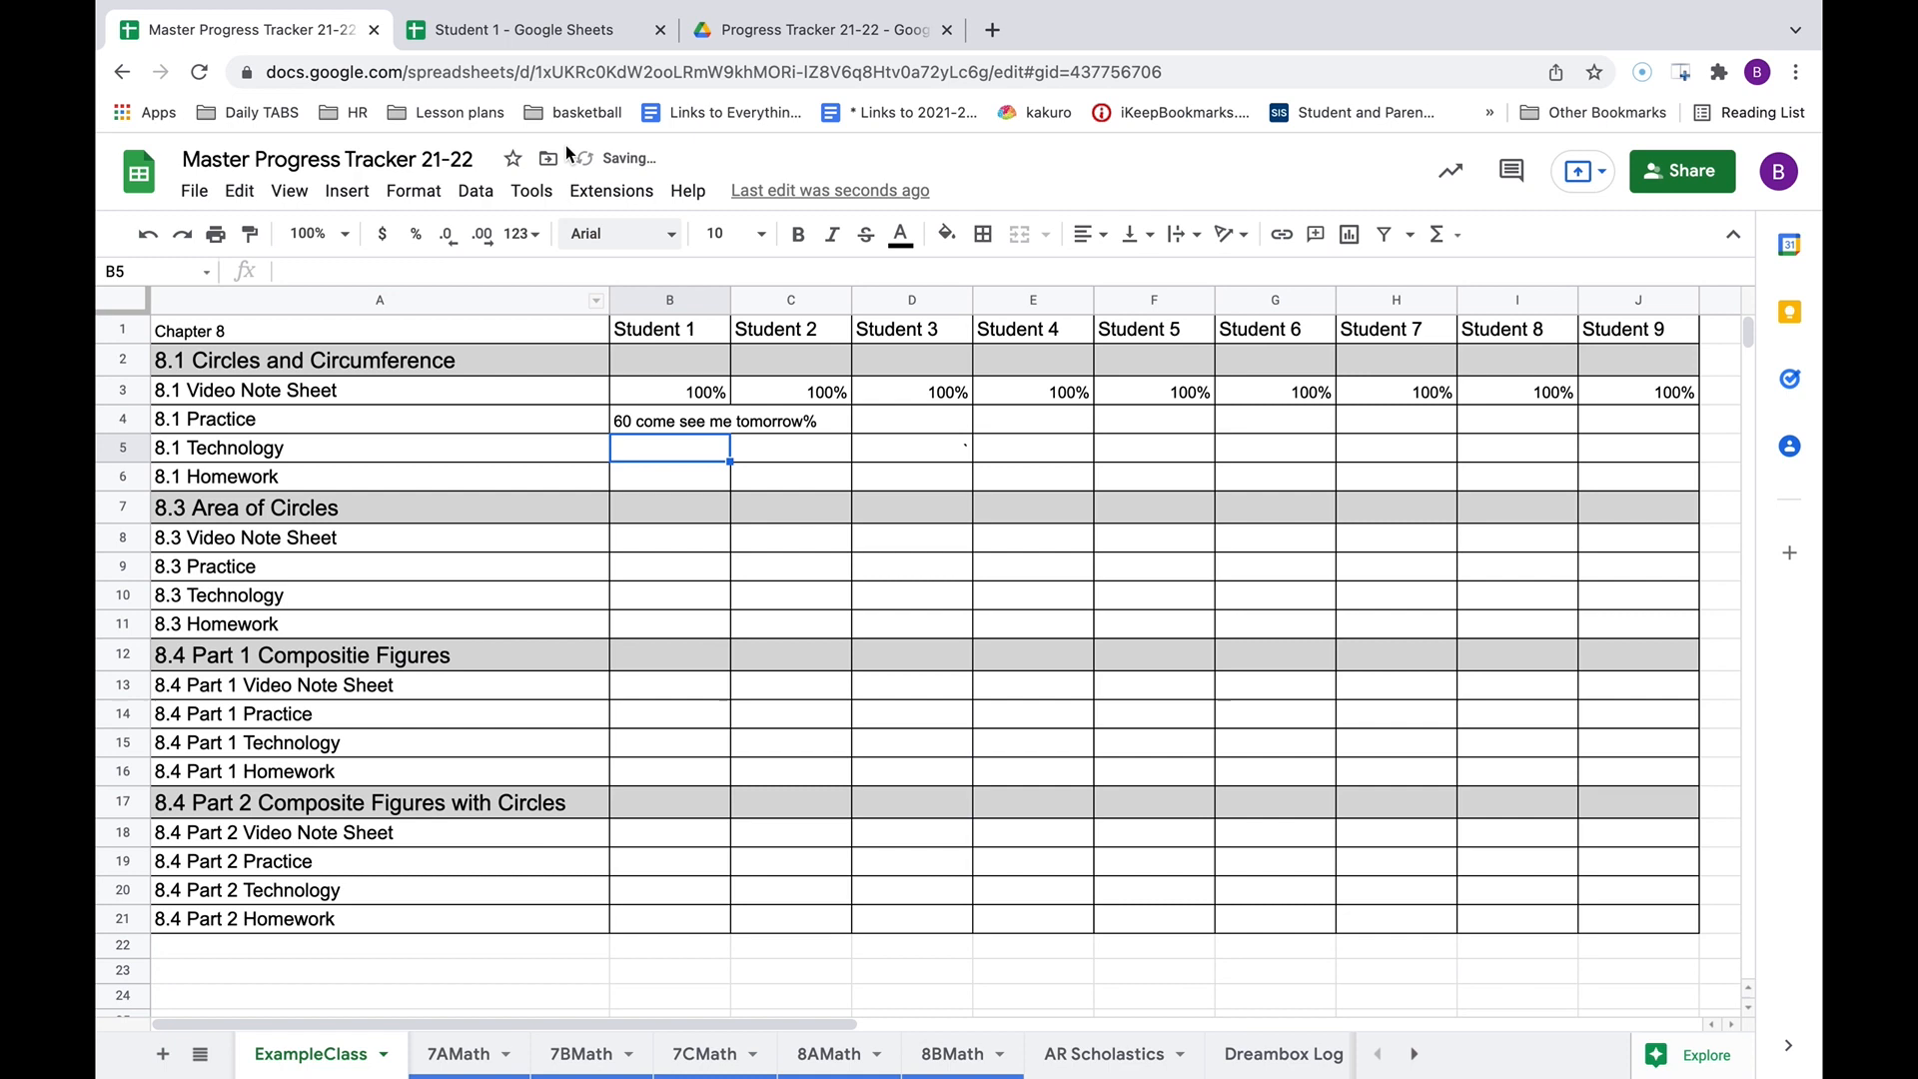
pyautogui.click(523, 30)
pyautogui.click(231, 44)
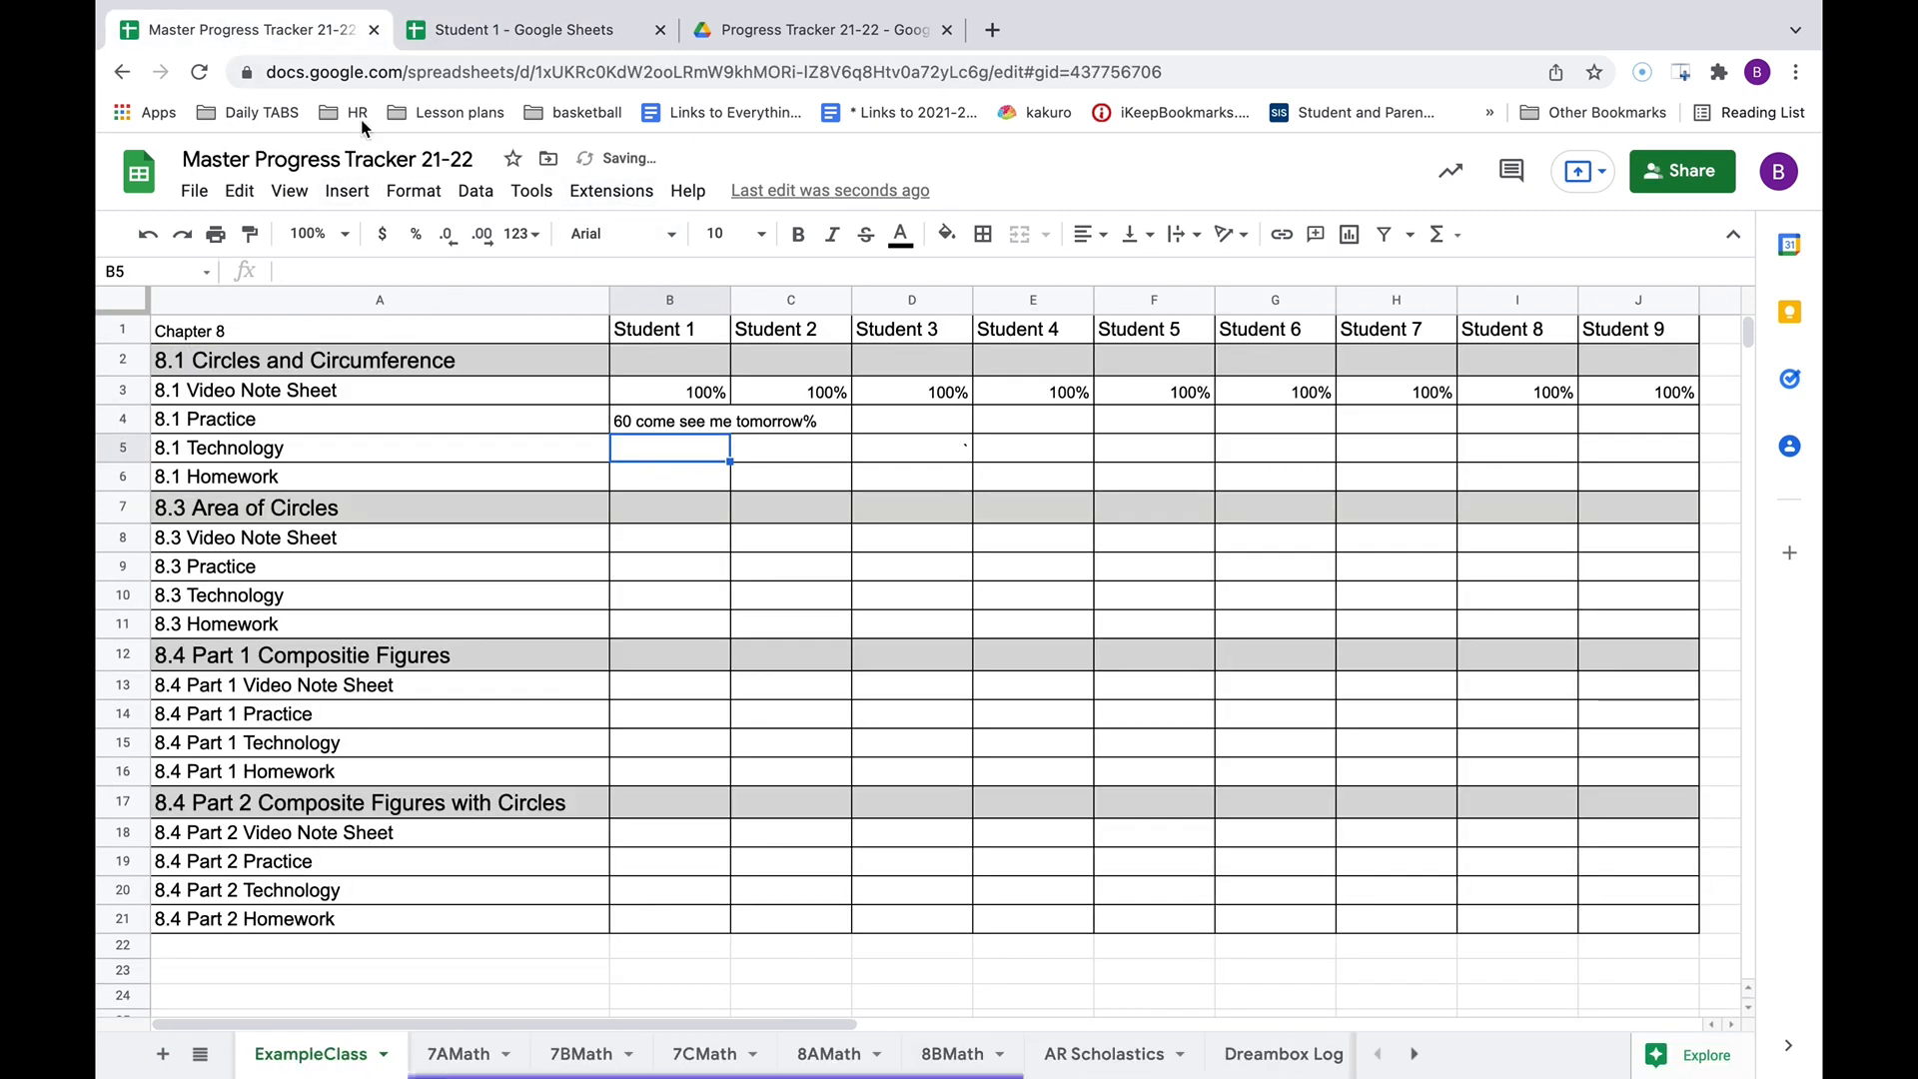
pyautogui.click(911, 447)
pyautogui.click(530, 30)
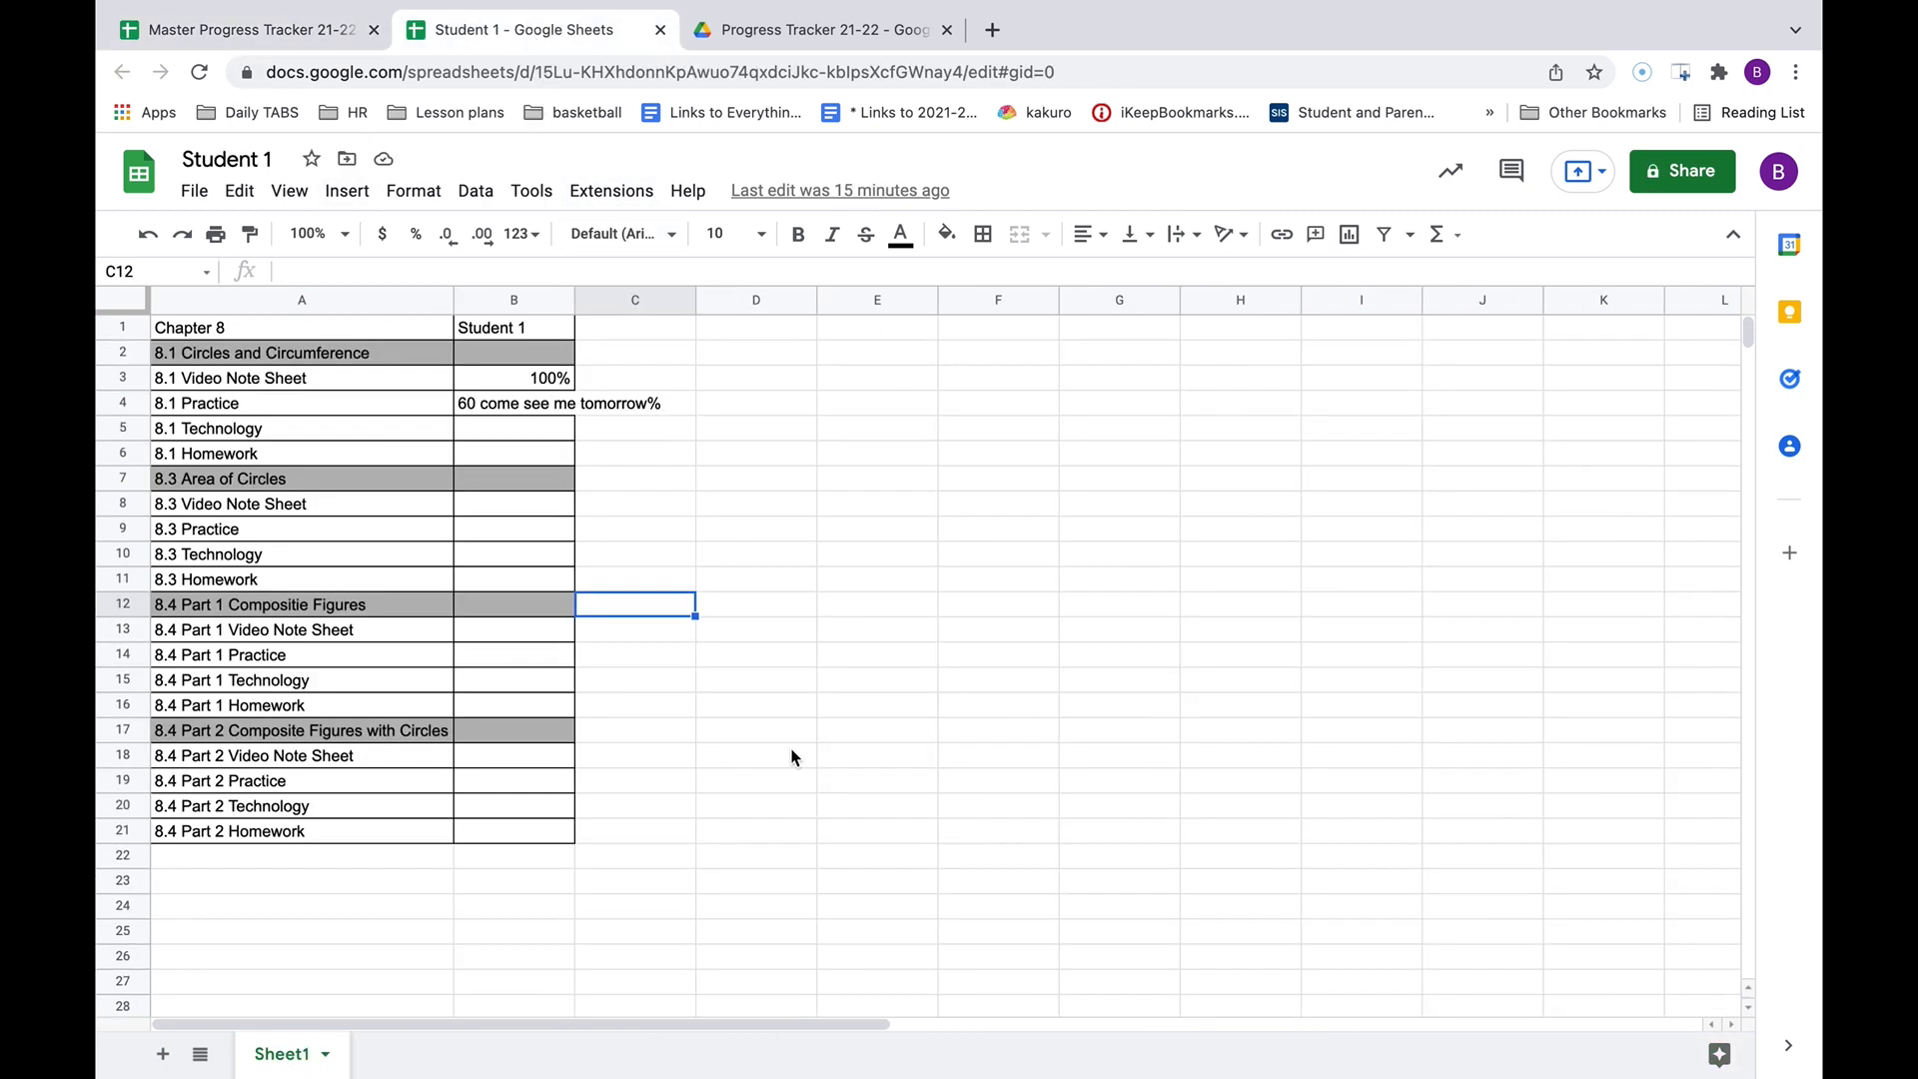
# Inspect Student 1's synced B4 note and empty B5, then return to the Master Progress Tracker.
pyautogui.moveTo(249, 2)
pyautogui.click(497, 411)
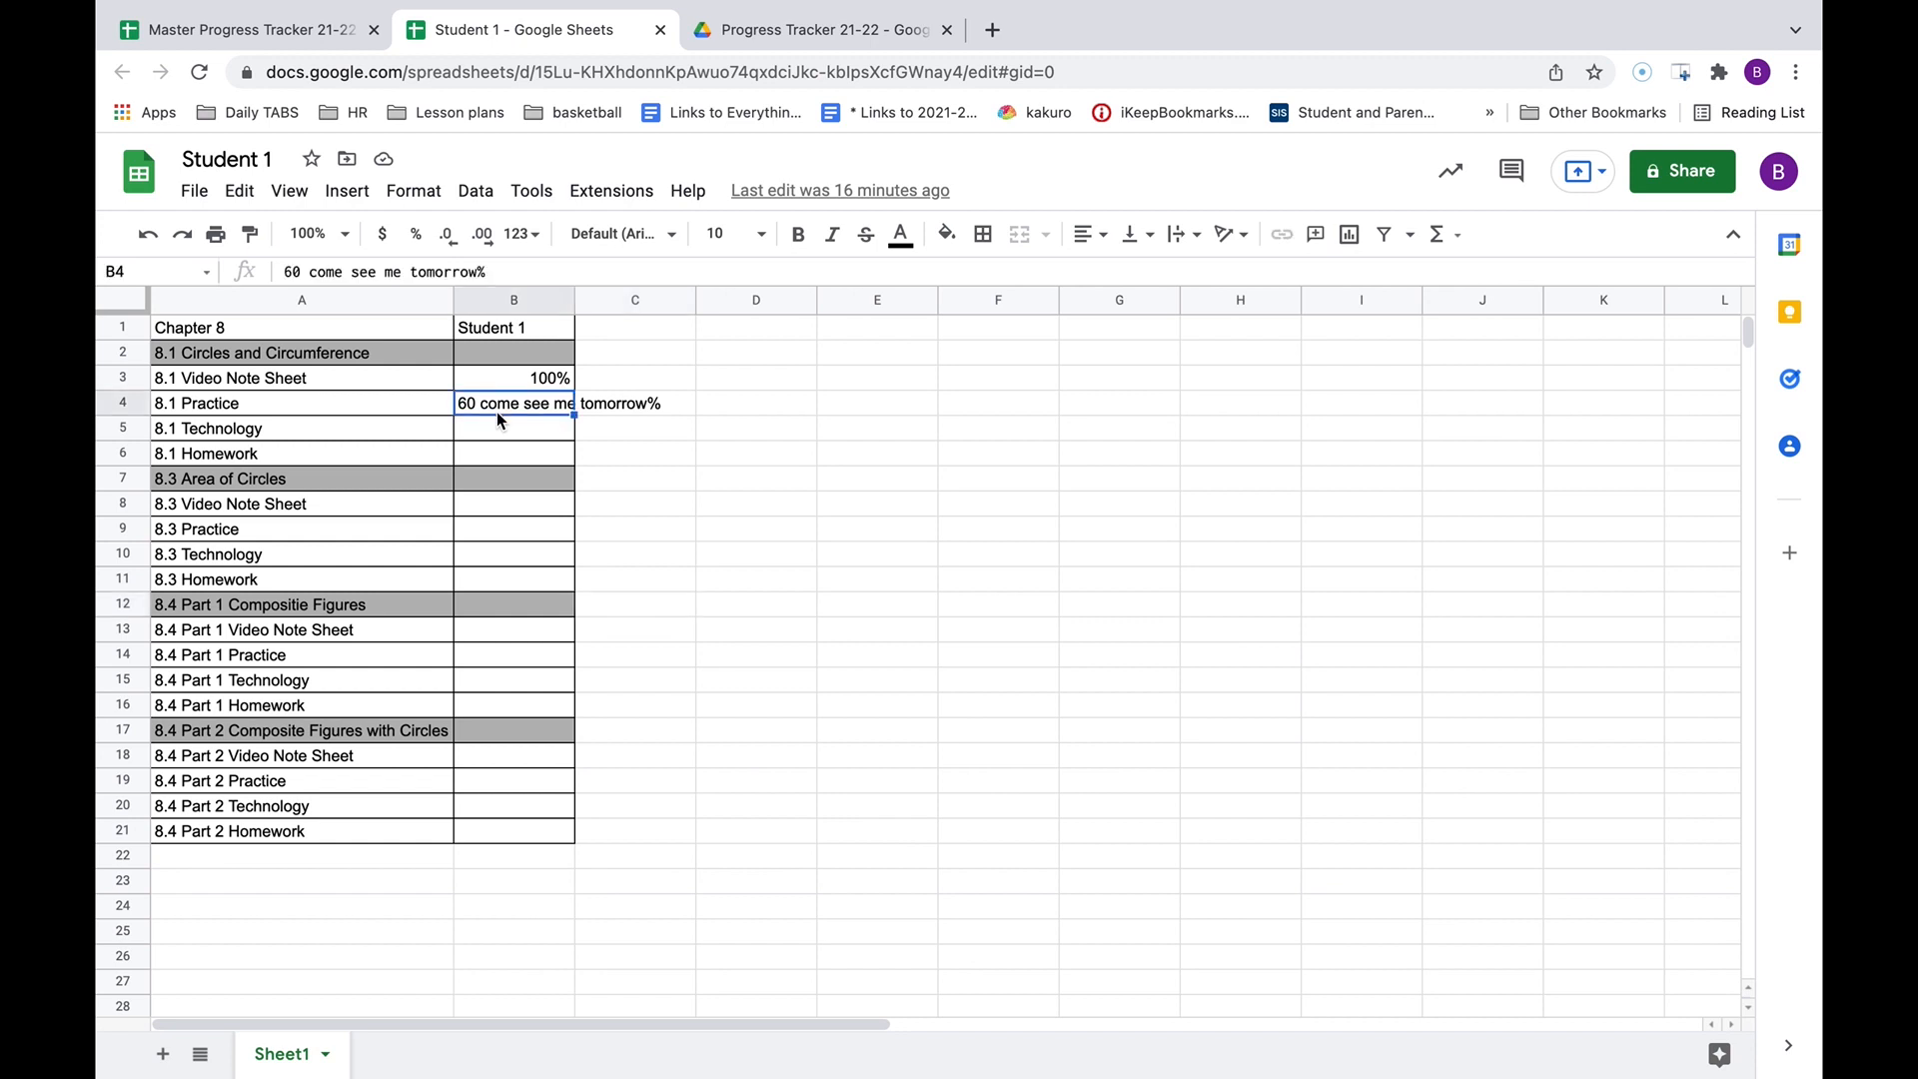
pyautogui.click(510, 428)
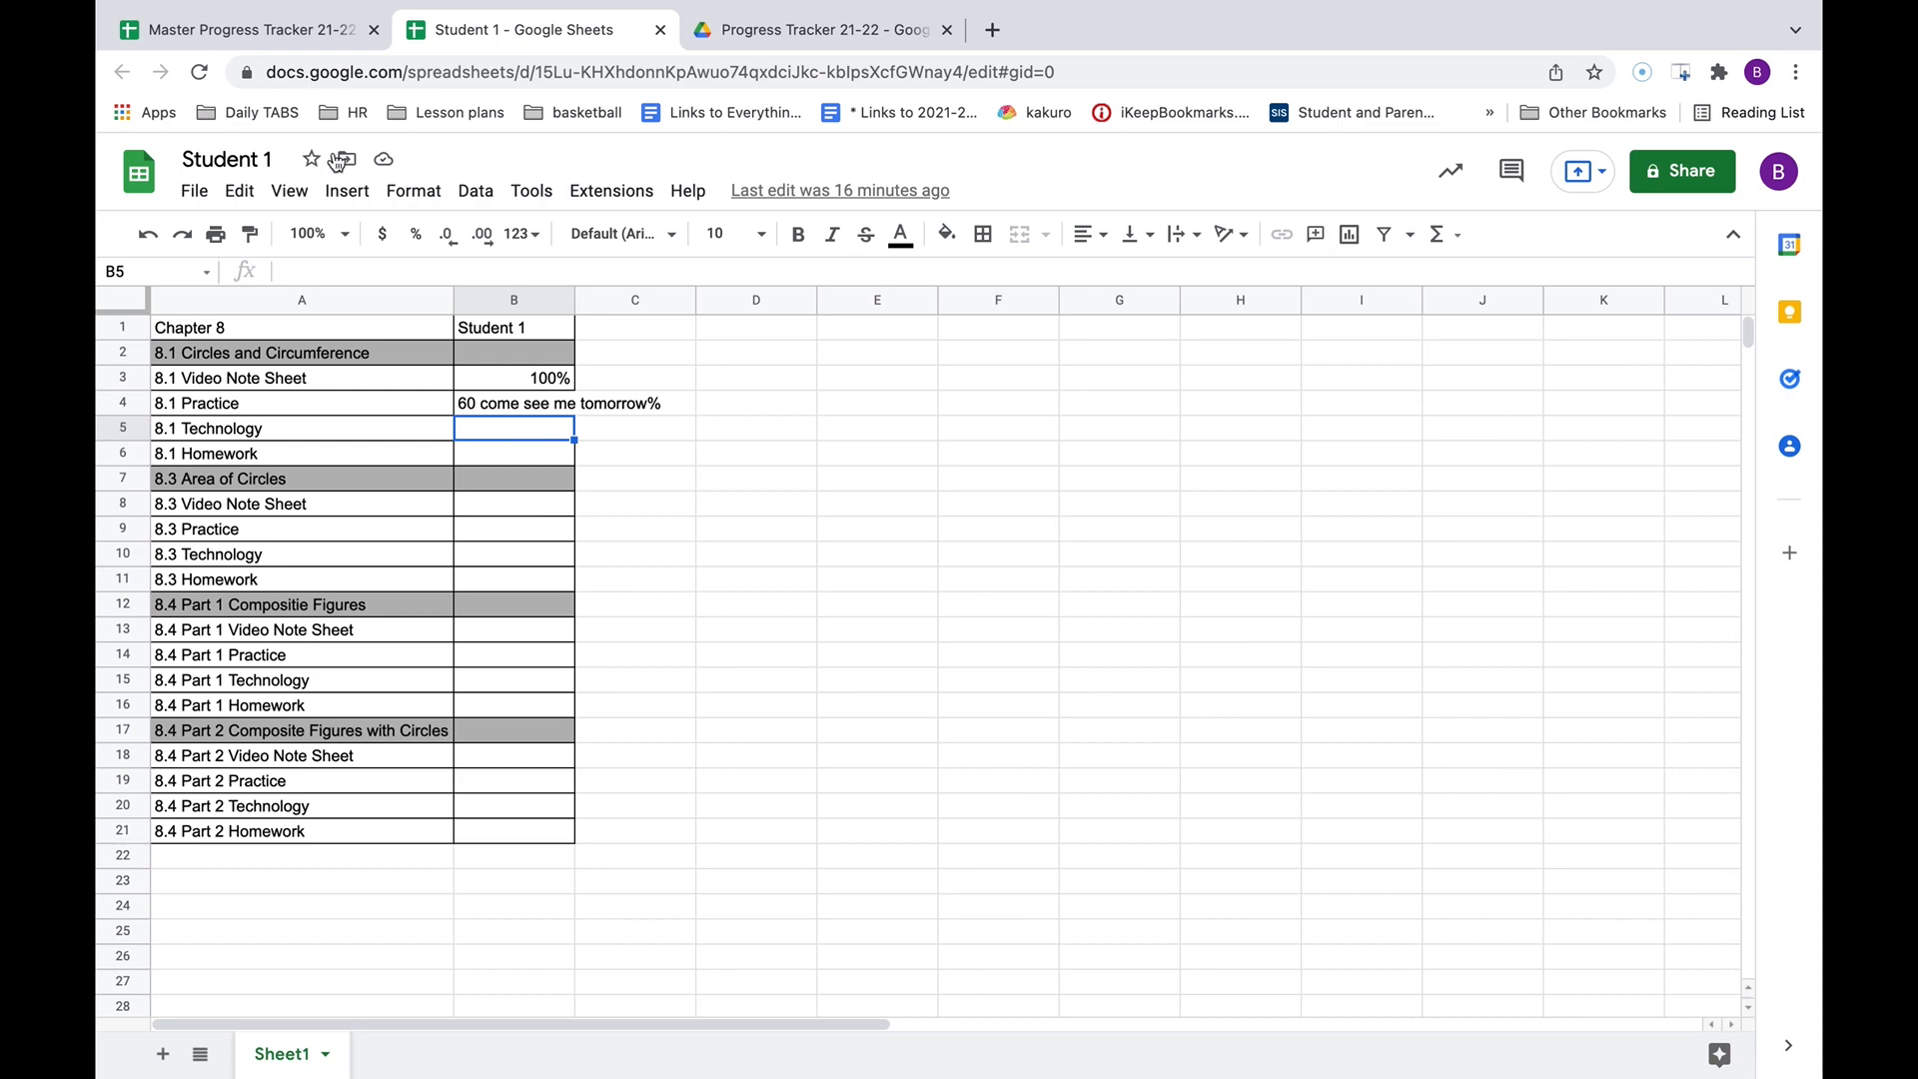
pyautogui.click(219, 30)
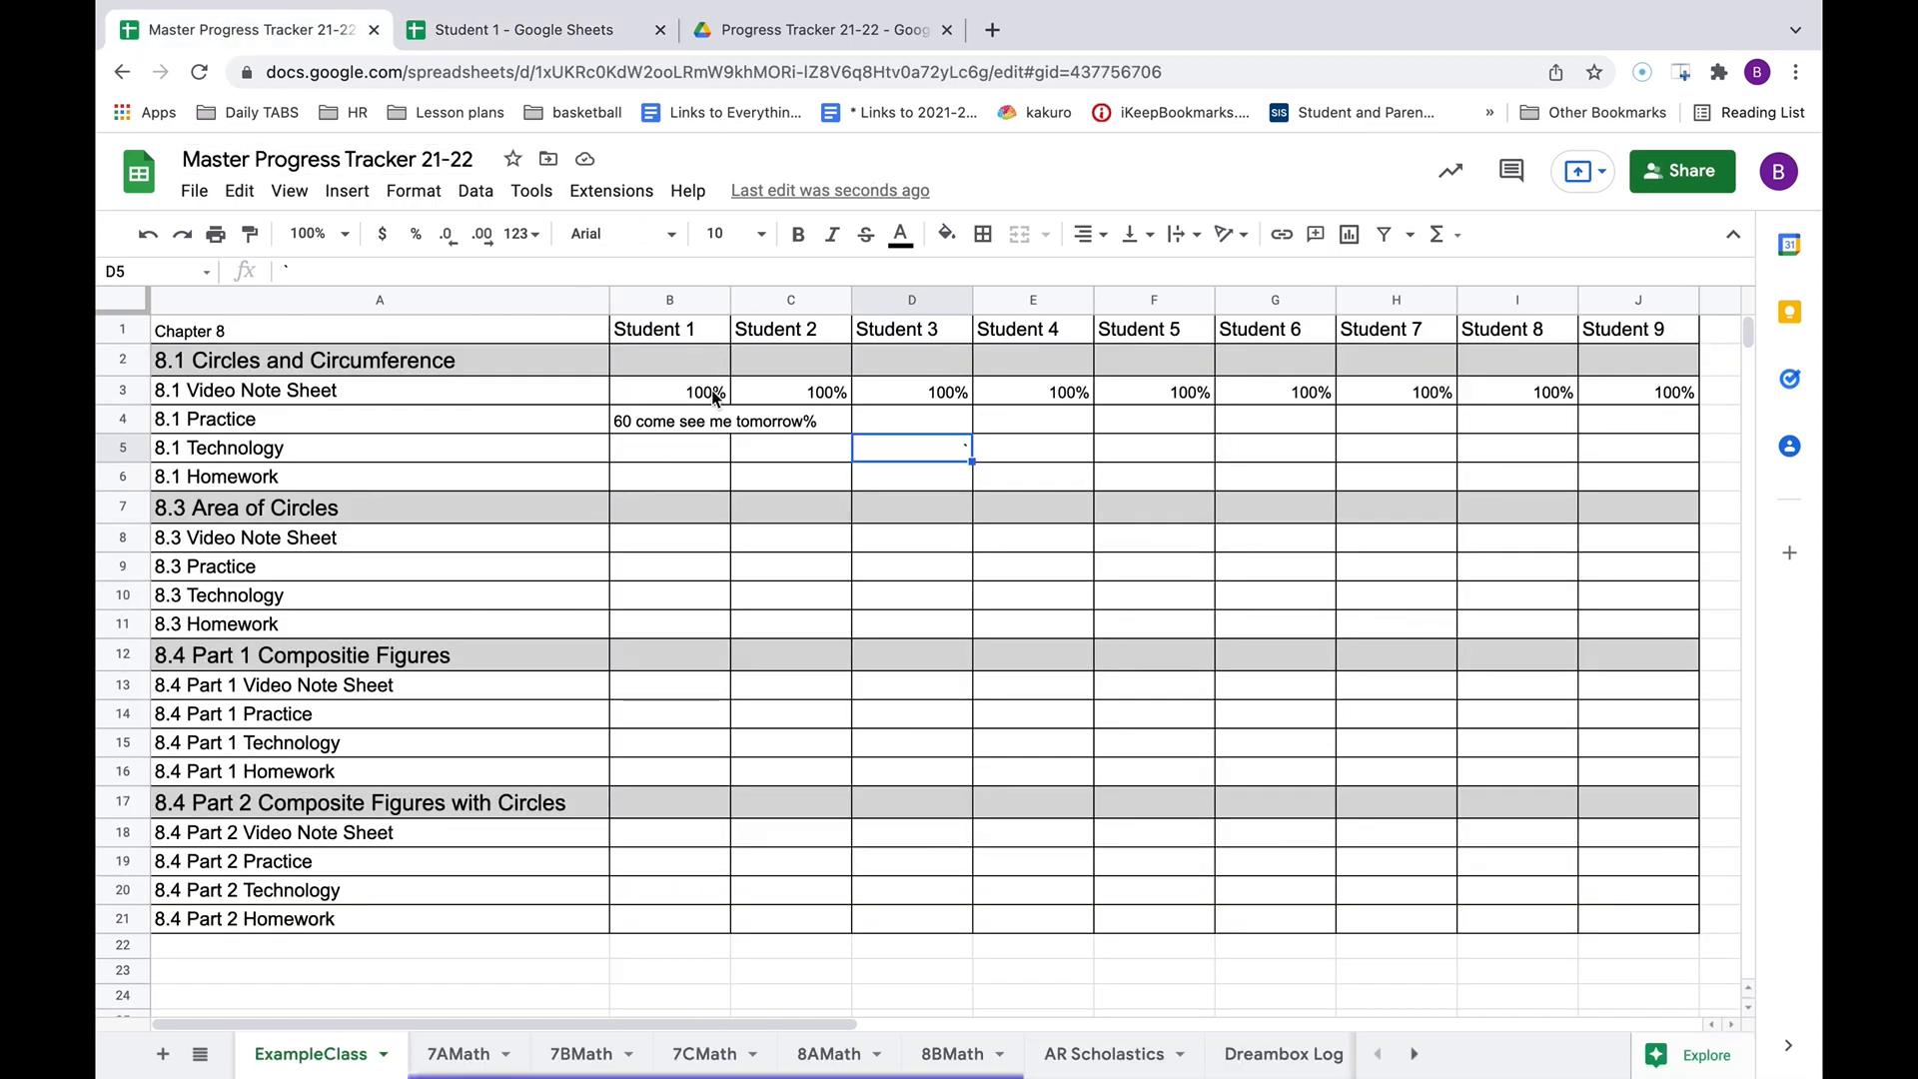
# Clear Student 1's B3:B4 and re-enter 100 in B3 for the 8.1 Video Note Sheet.
pyautogui.moveTo(715, 392); pyautogui.dragTo(713, 423)
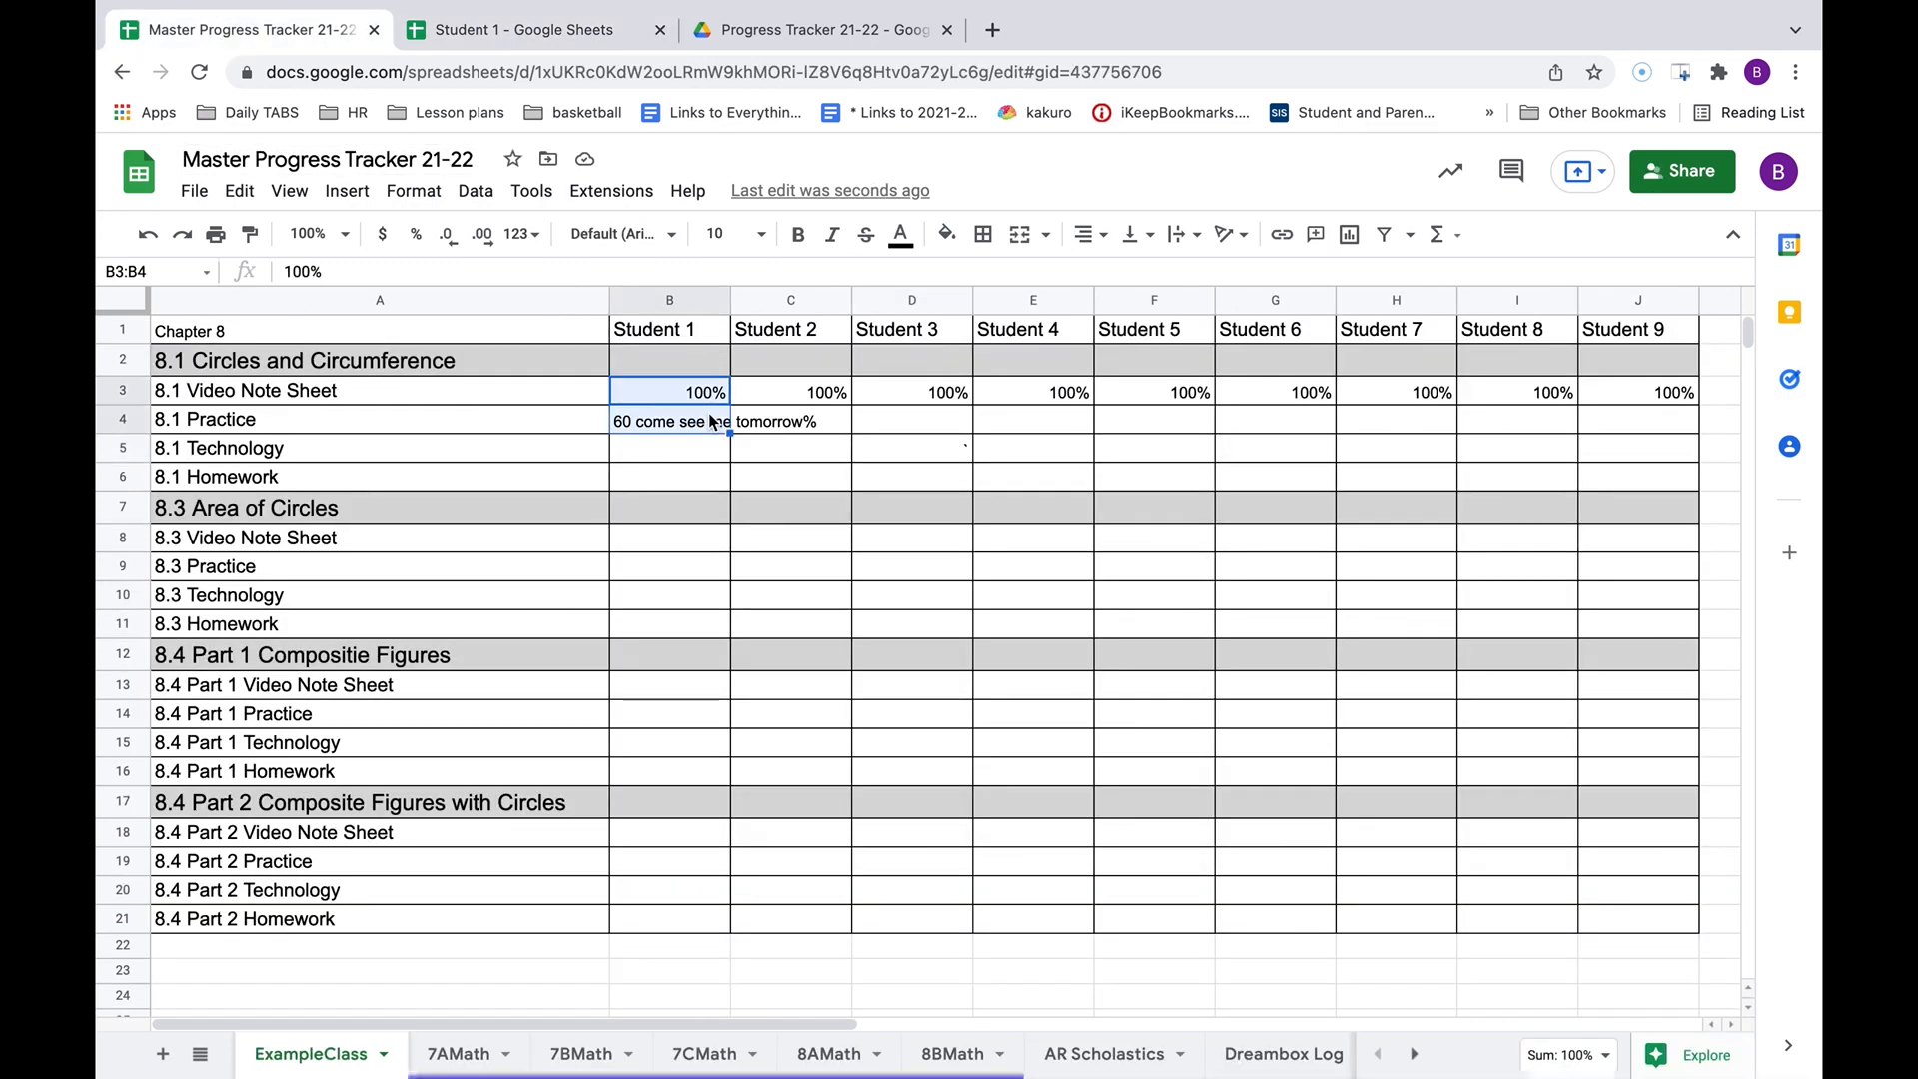
pyautogui.press('Delete')
pyautogui.click(758, 398)
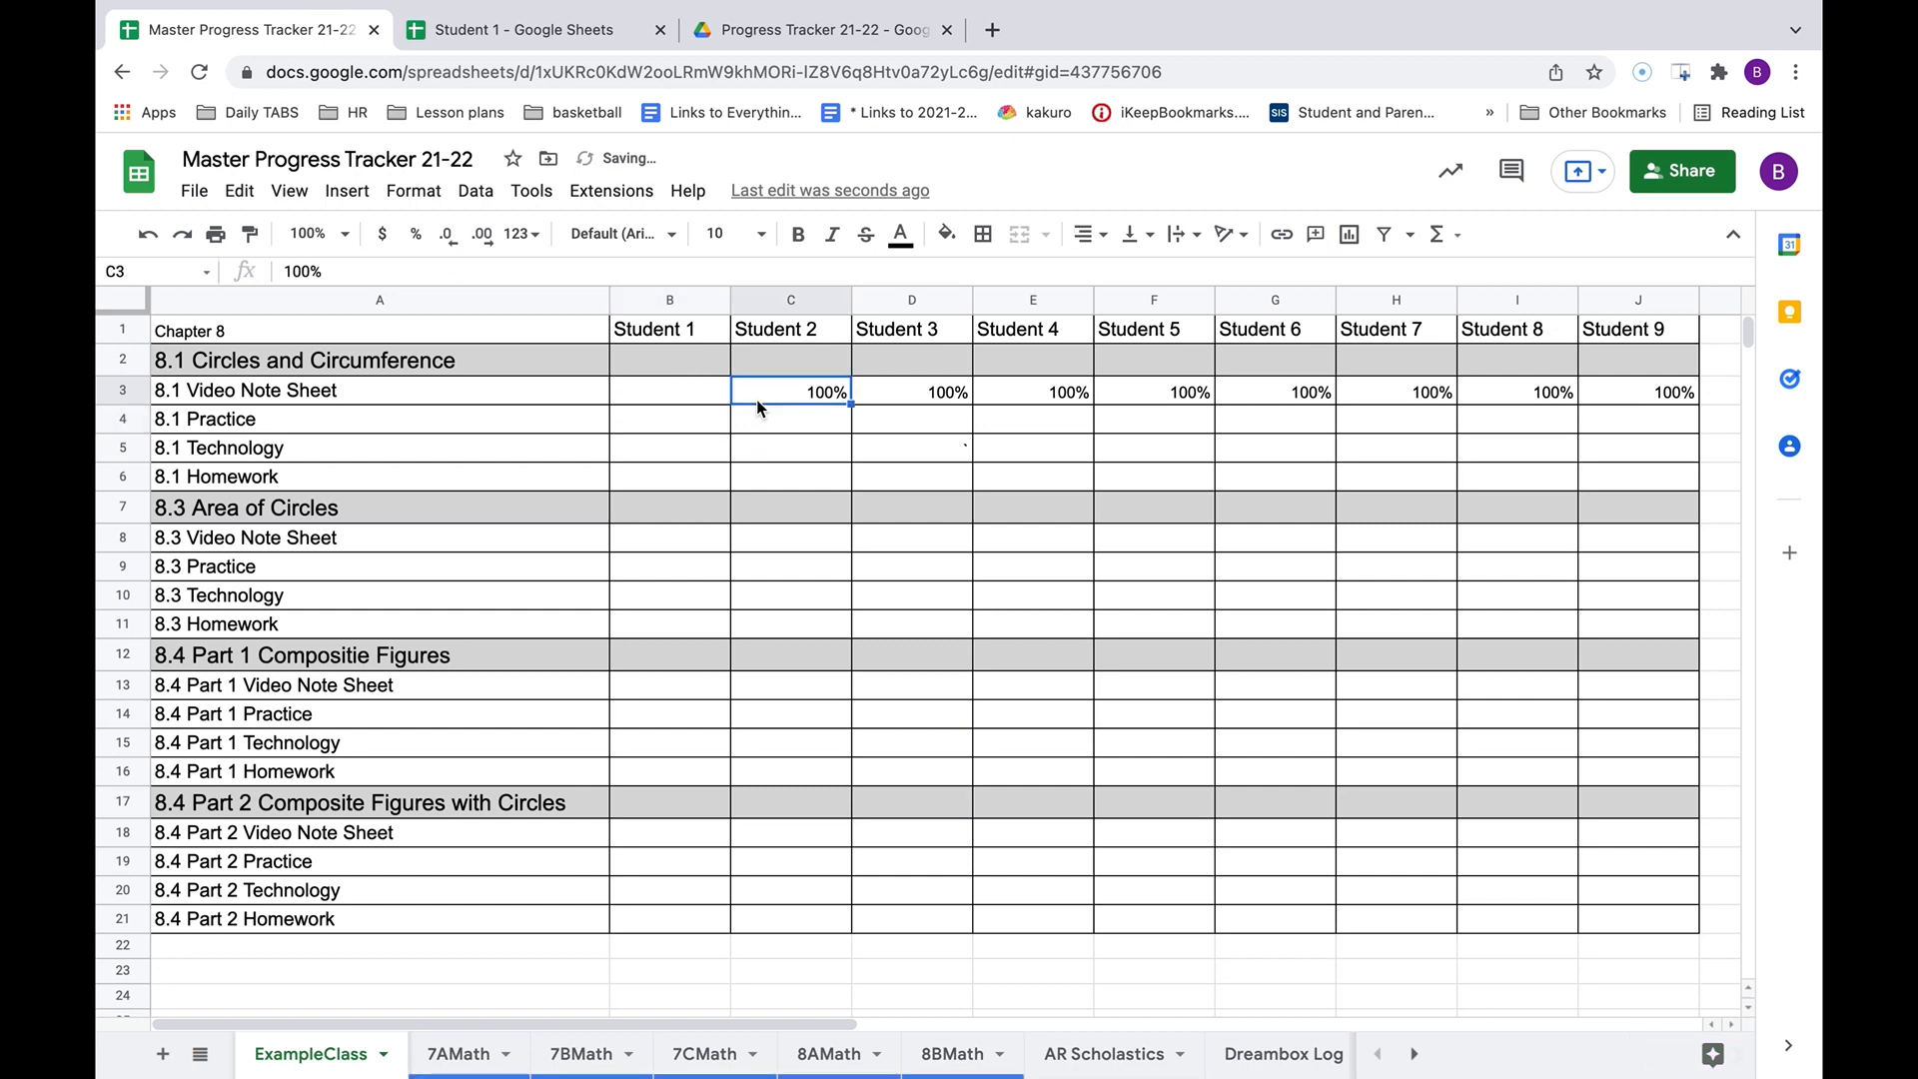
pyautogui.click(705, 399)
pyautogui.write('100')
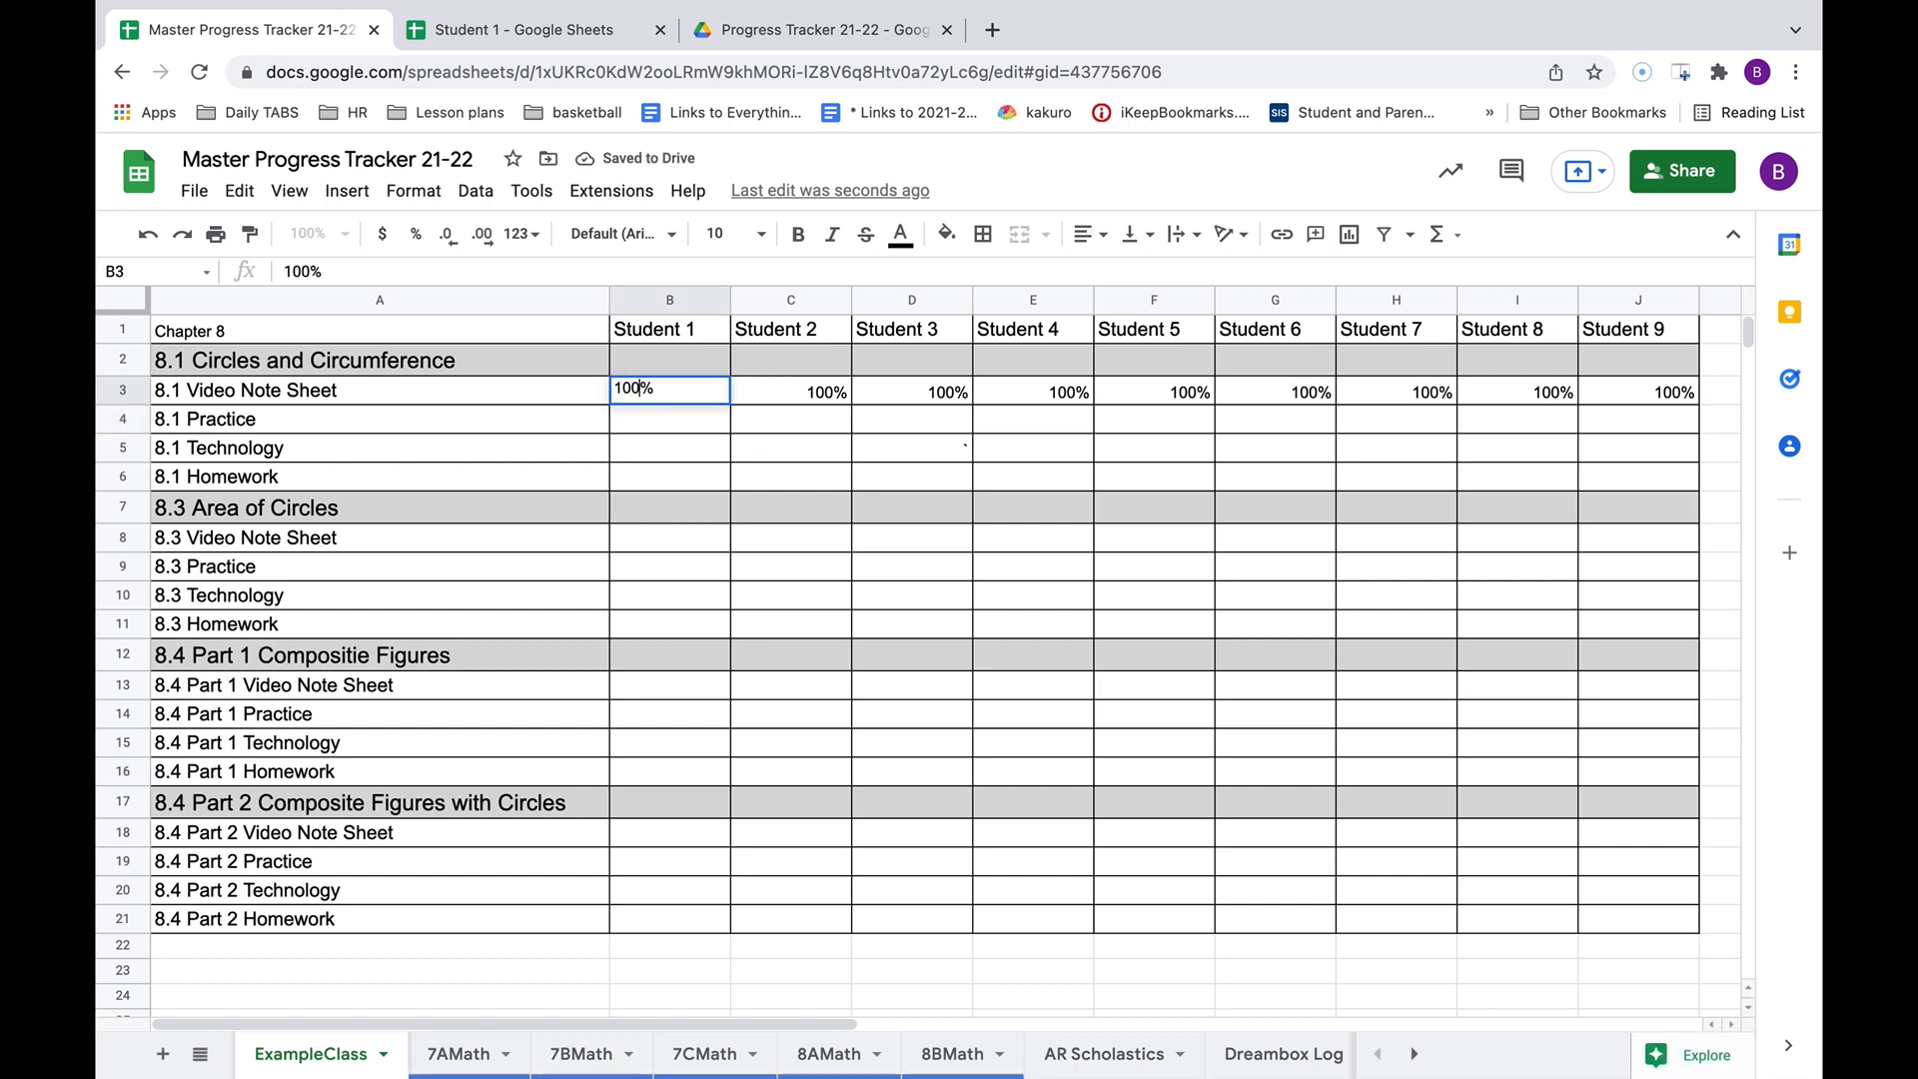
pyautogui.click(721, 472)
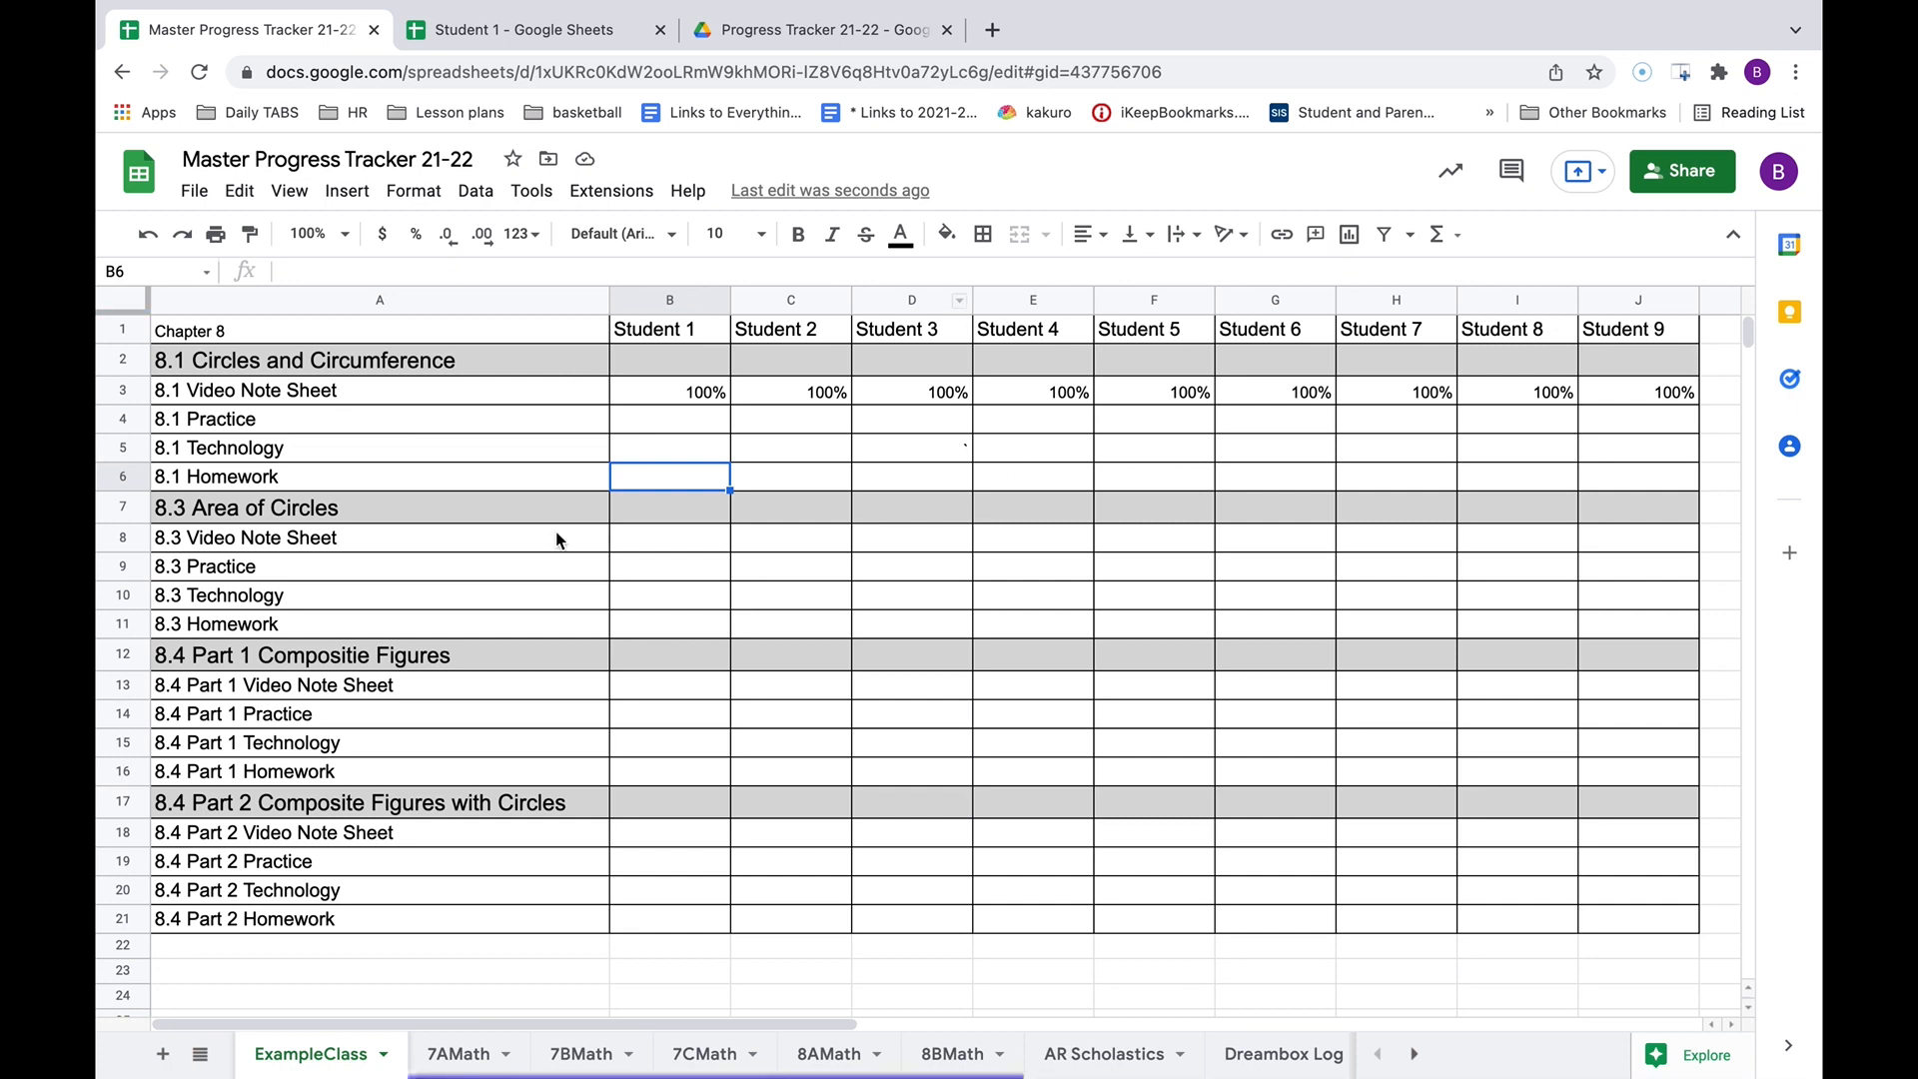
# Mark Student 1's 8.1 Practice cell B4 'absent' with a yellow fill.
pyautogui.click(687, 422)
pyautogui.click(943, 238)
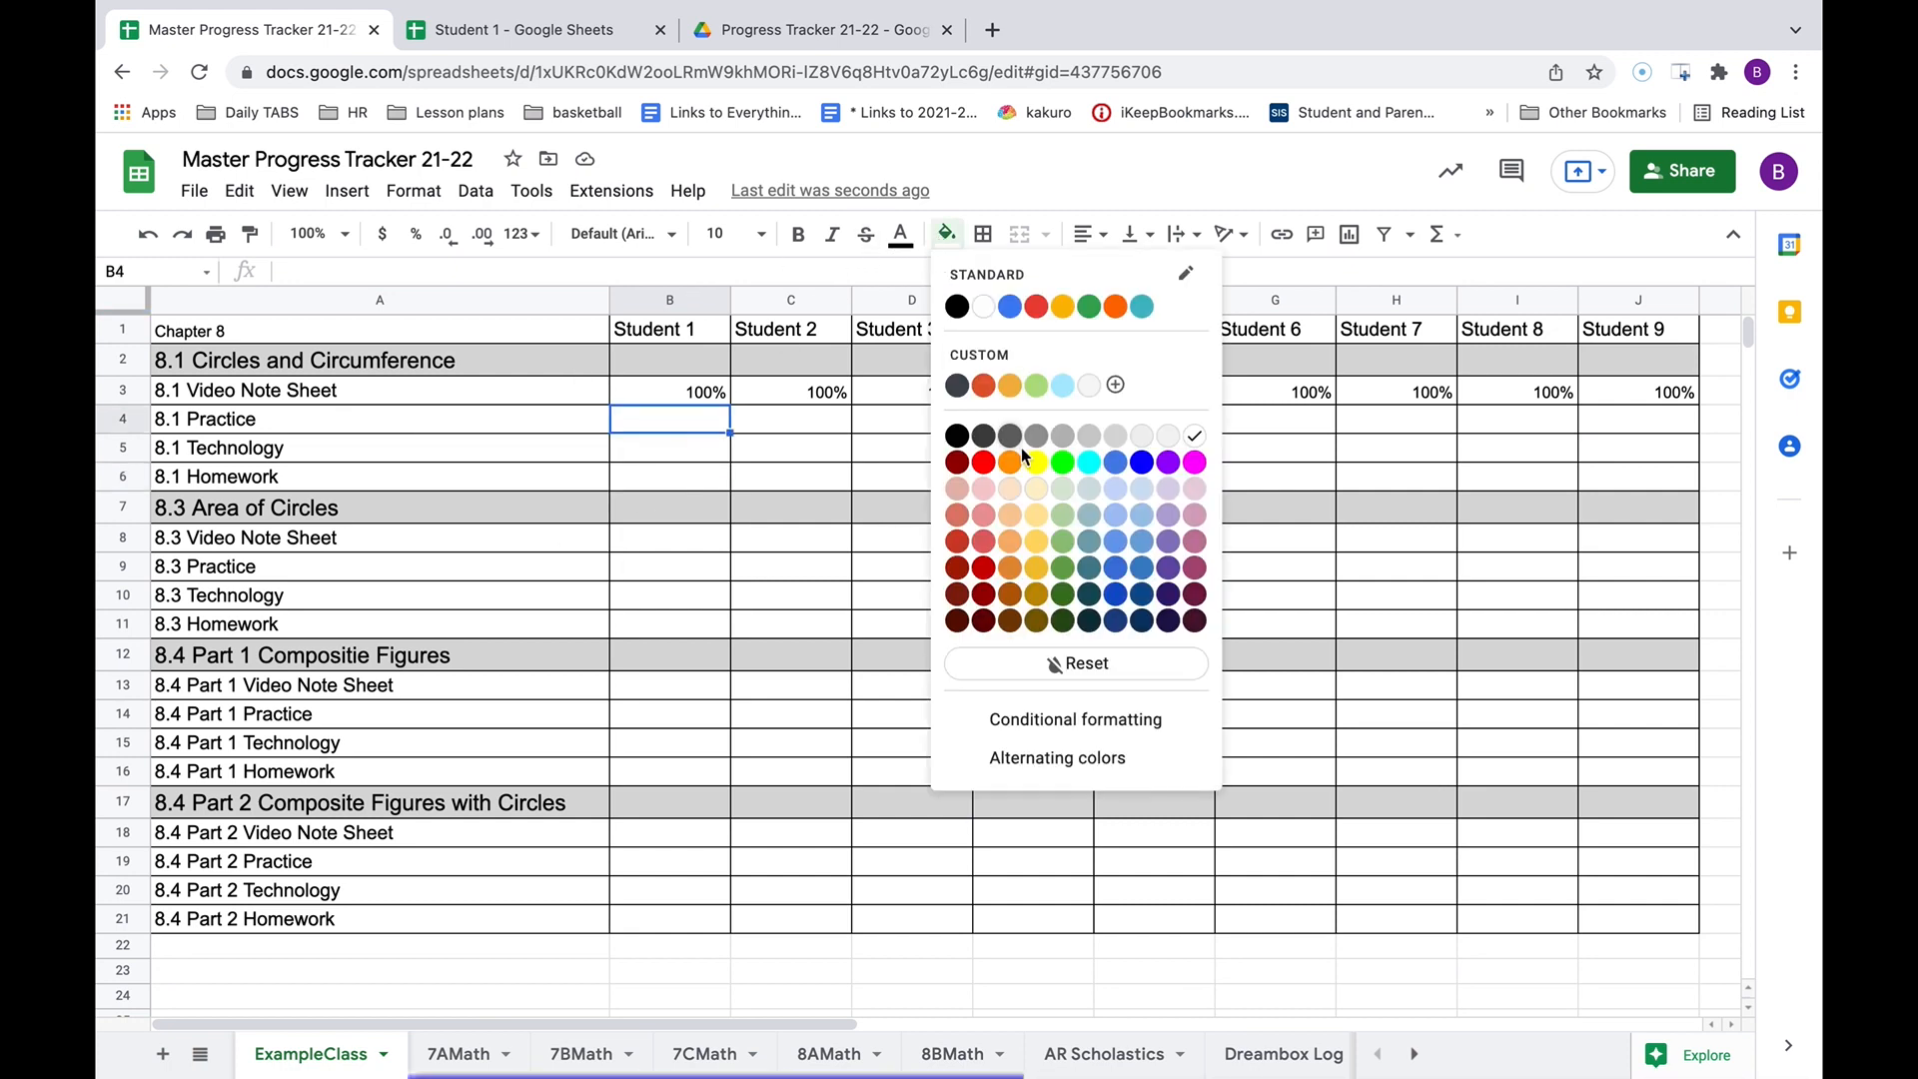
pyautogui.click(1039, 398)
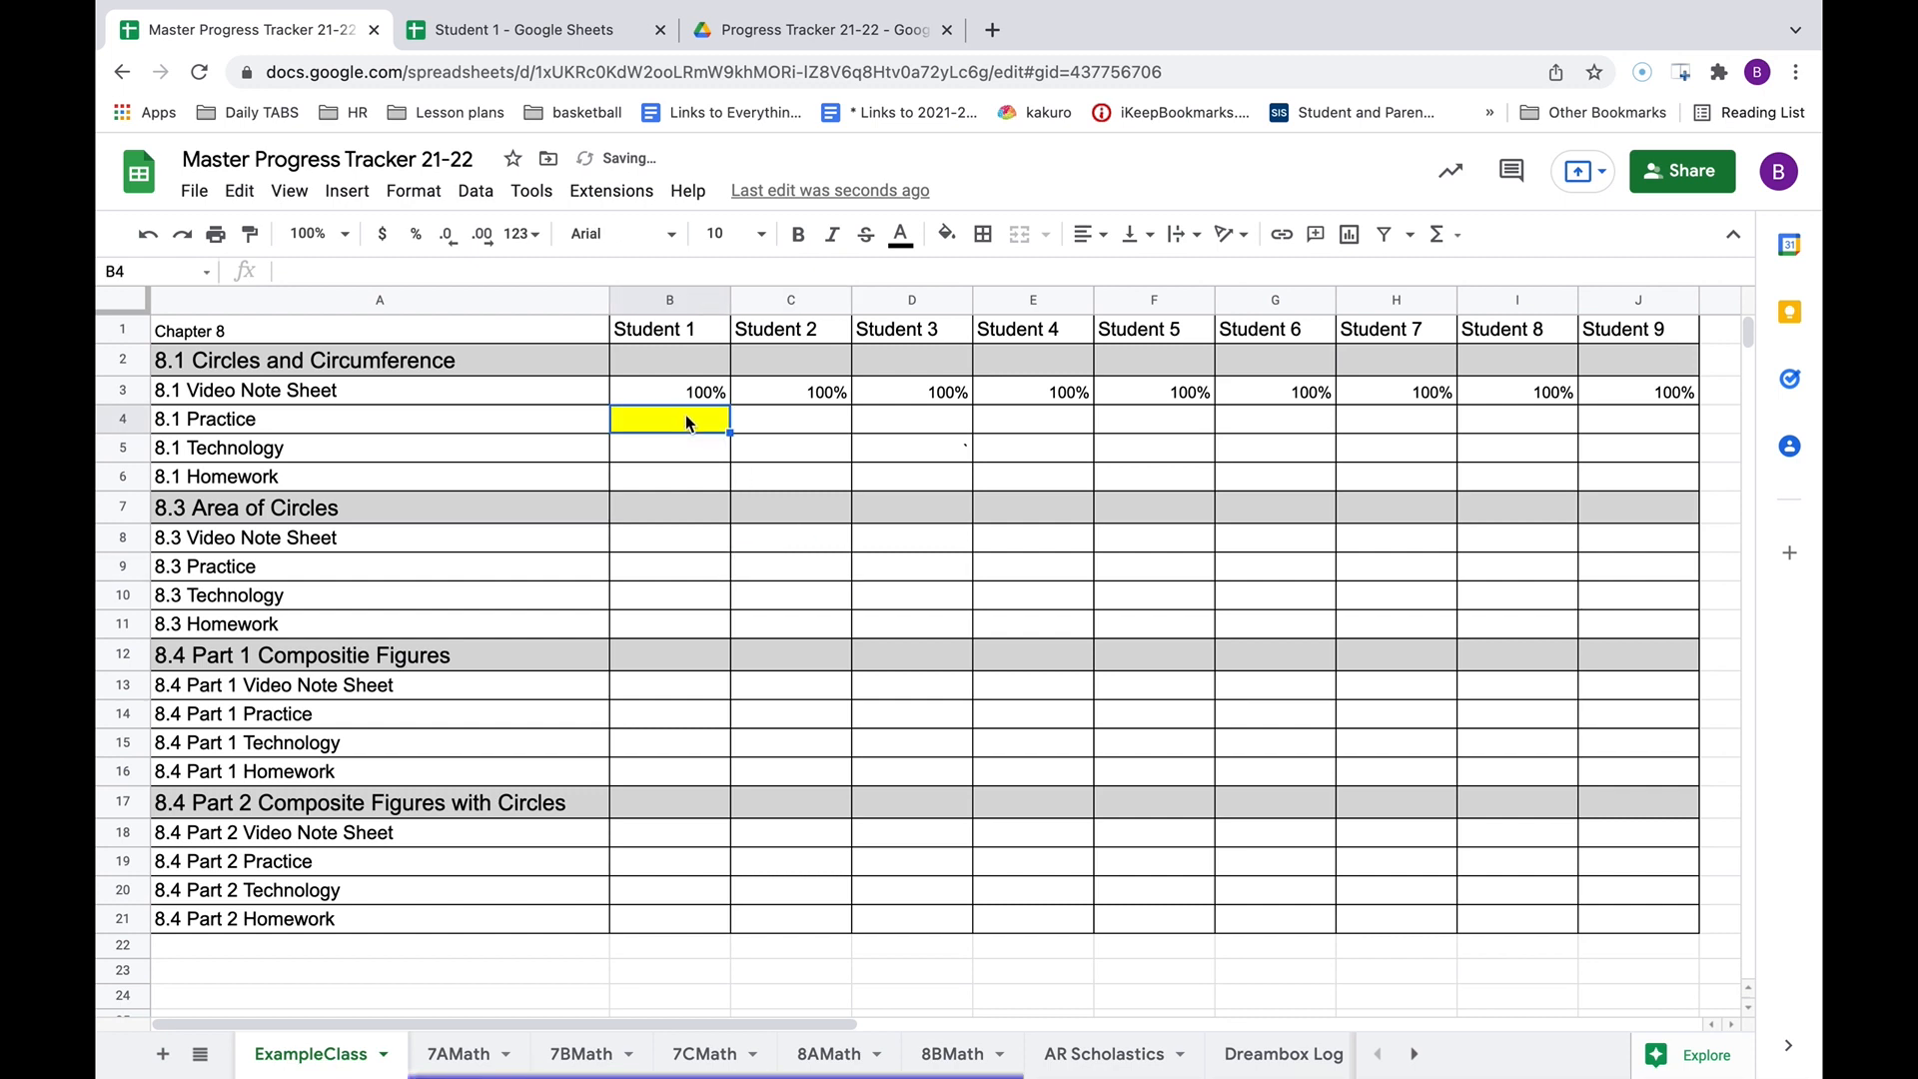
pyautogui.write('abse')
pyautogui.write('nt')
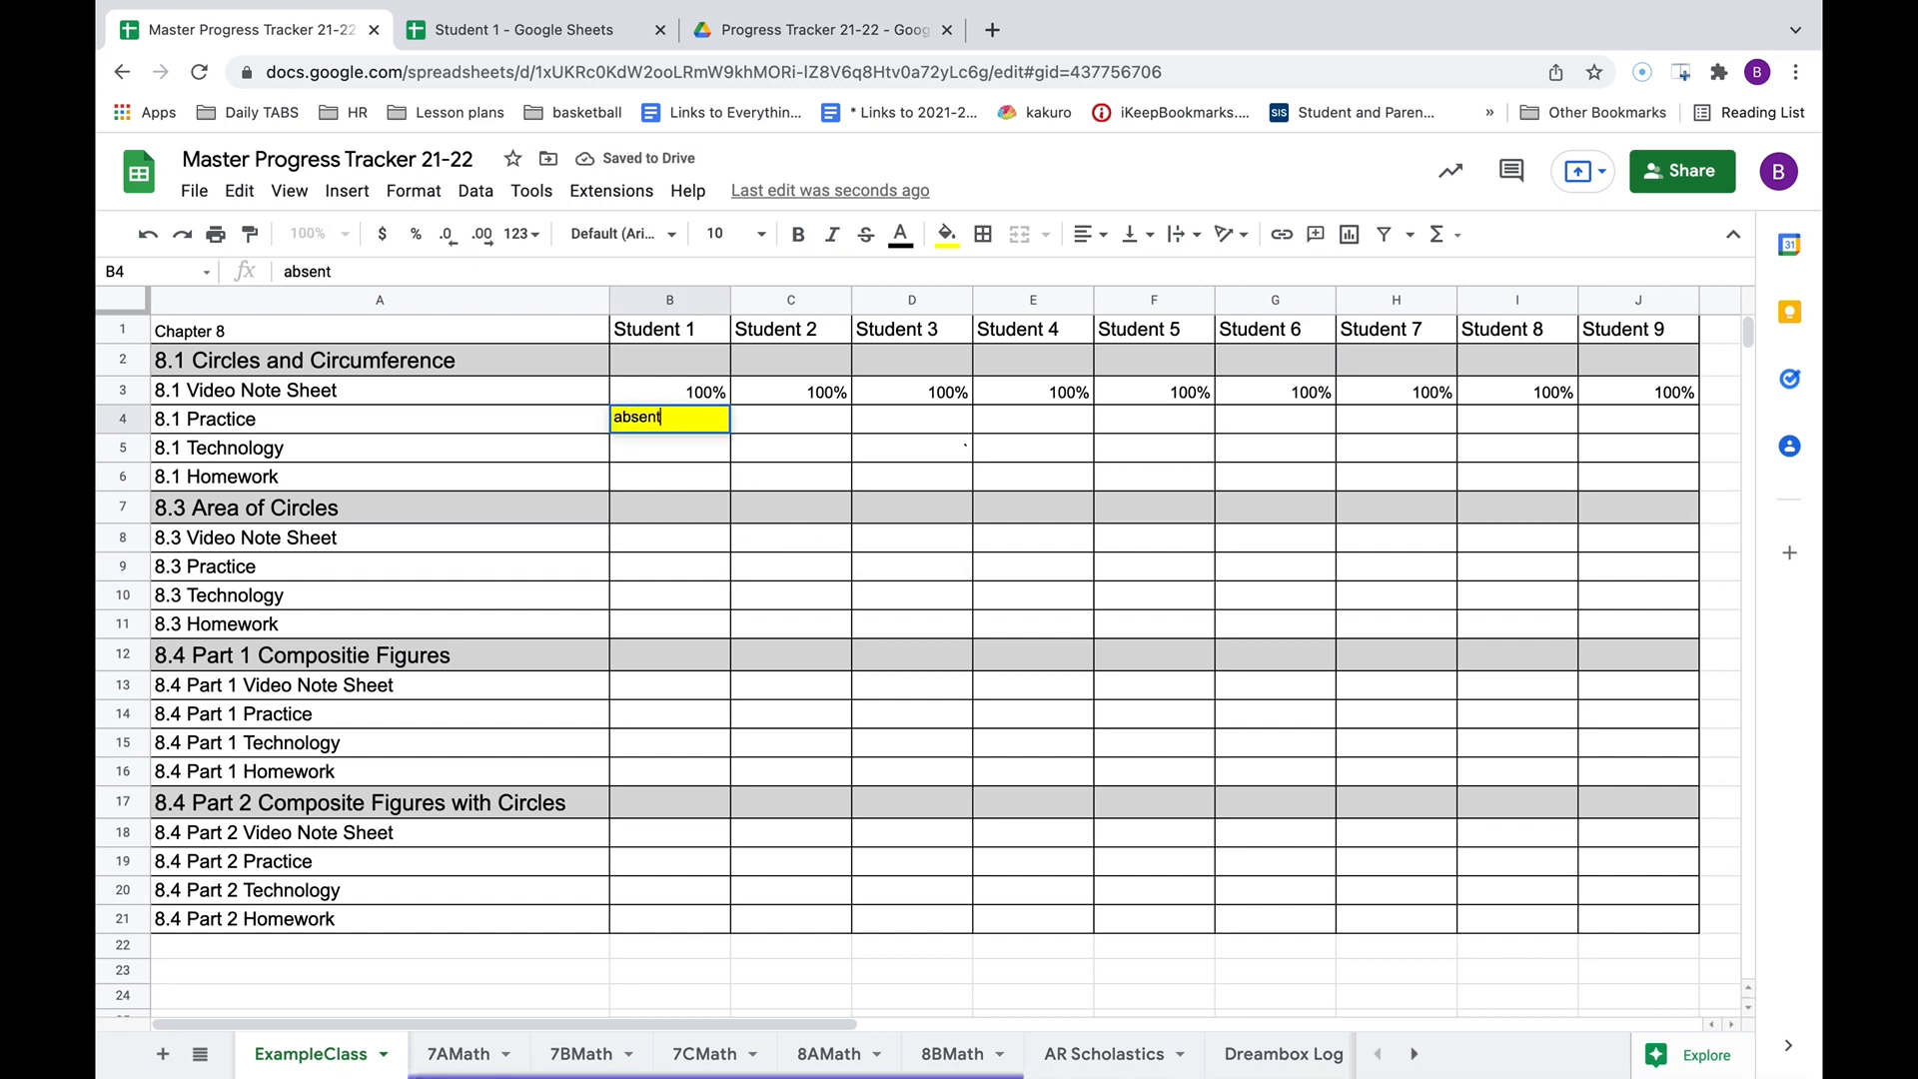
pyautogui.click(698, 451)
# Enter 'missing' for 8.1 Technology in B5 and fill it red.
pyautogui.write('missing')
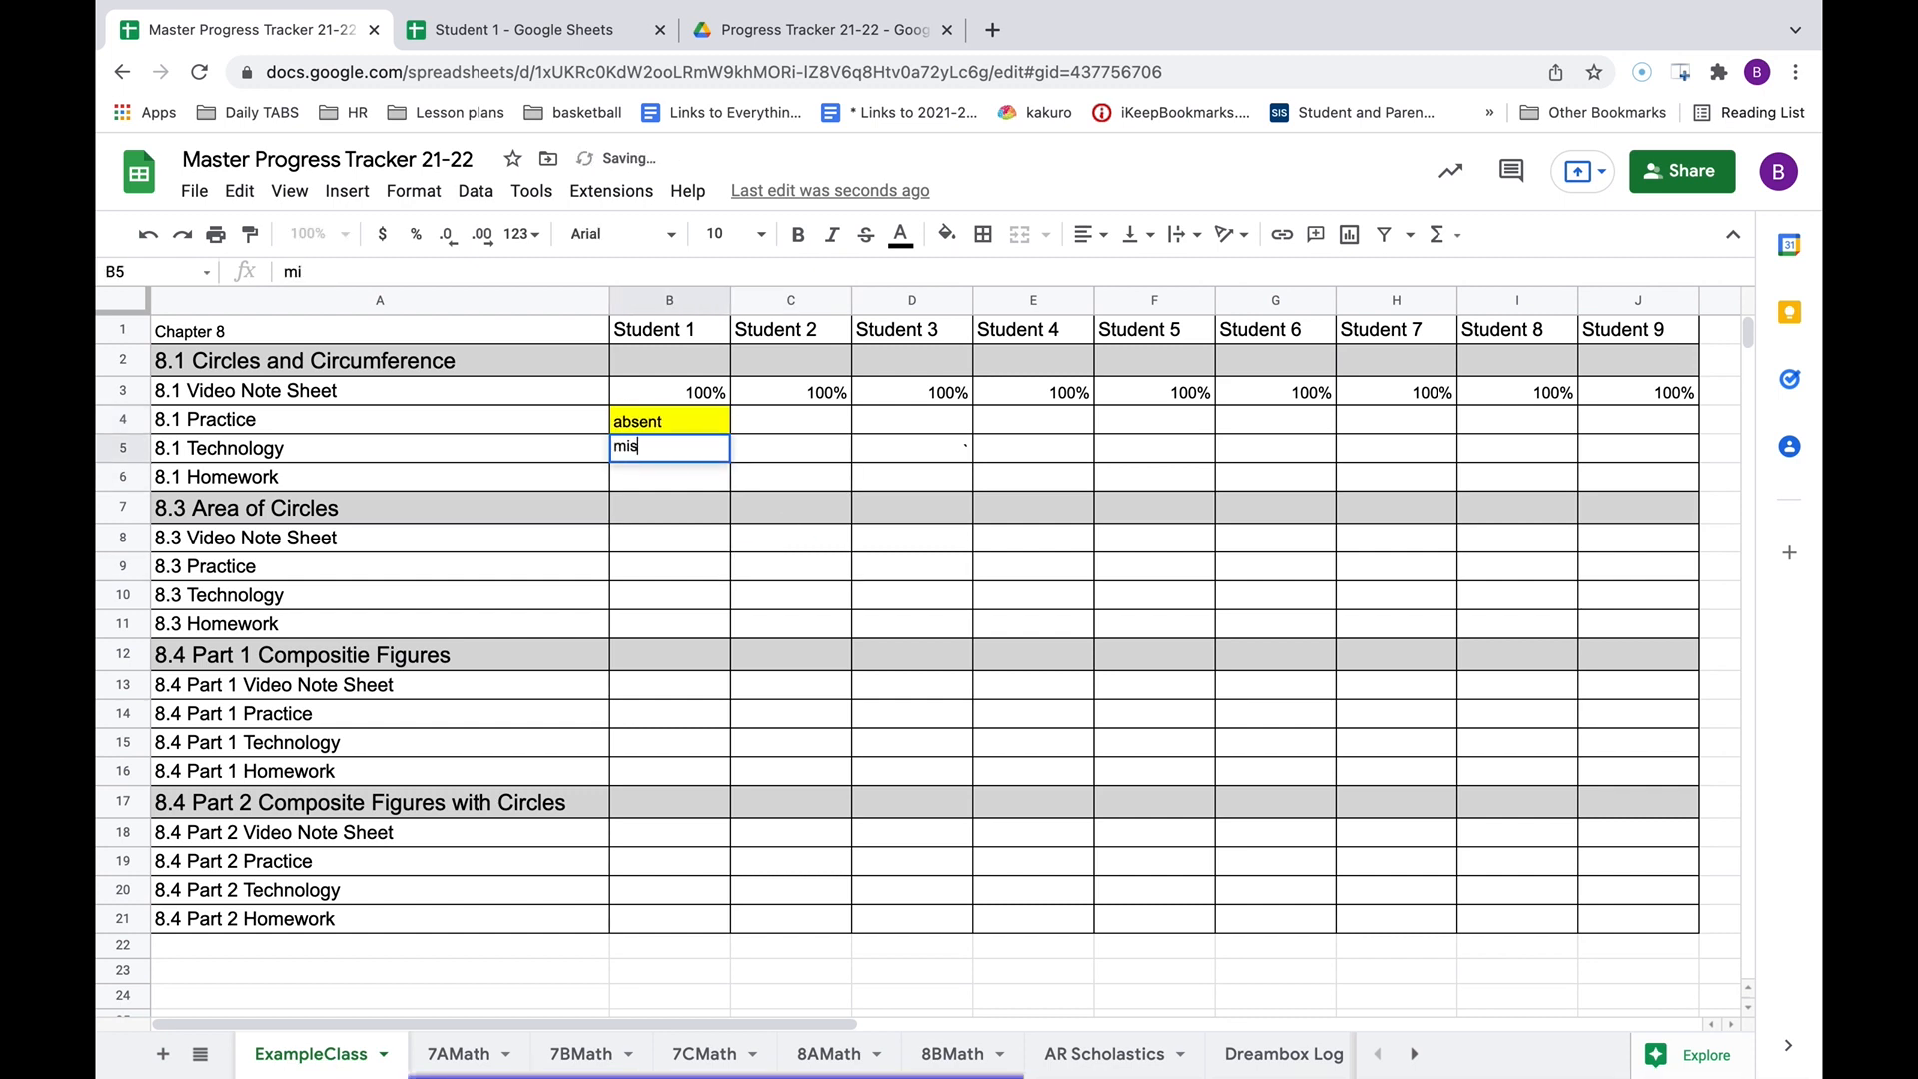
pyautogui.click(947, 235)
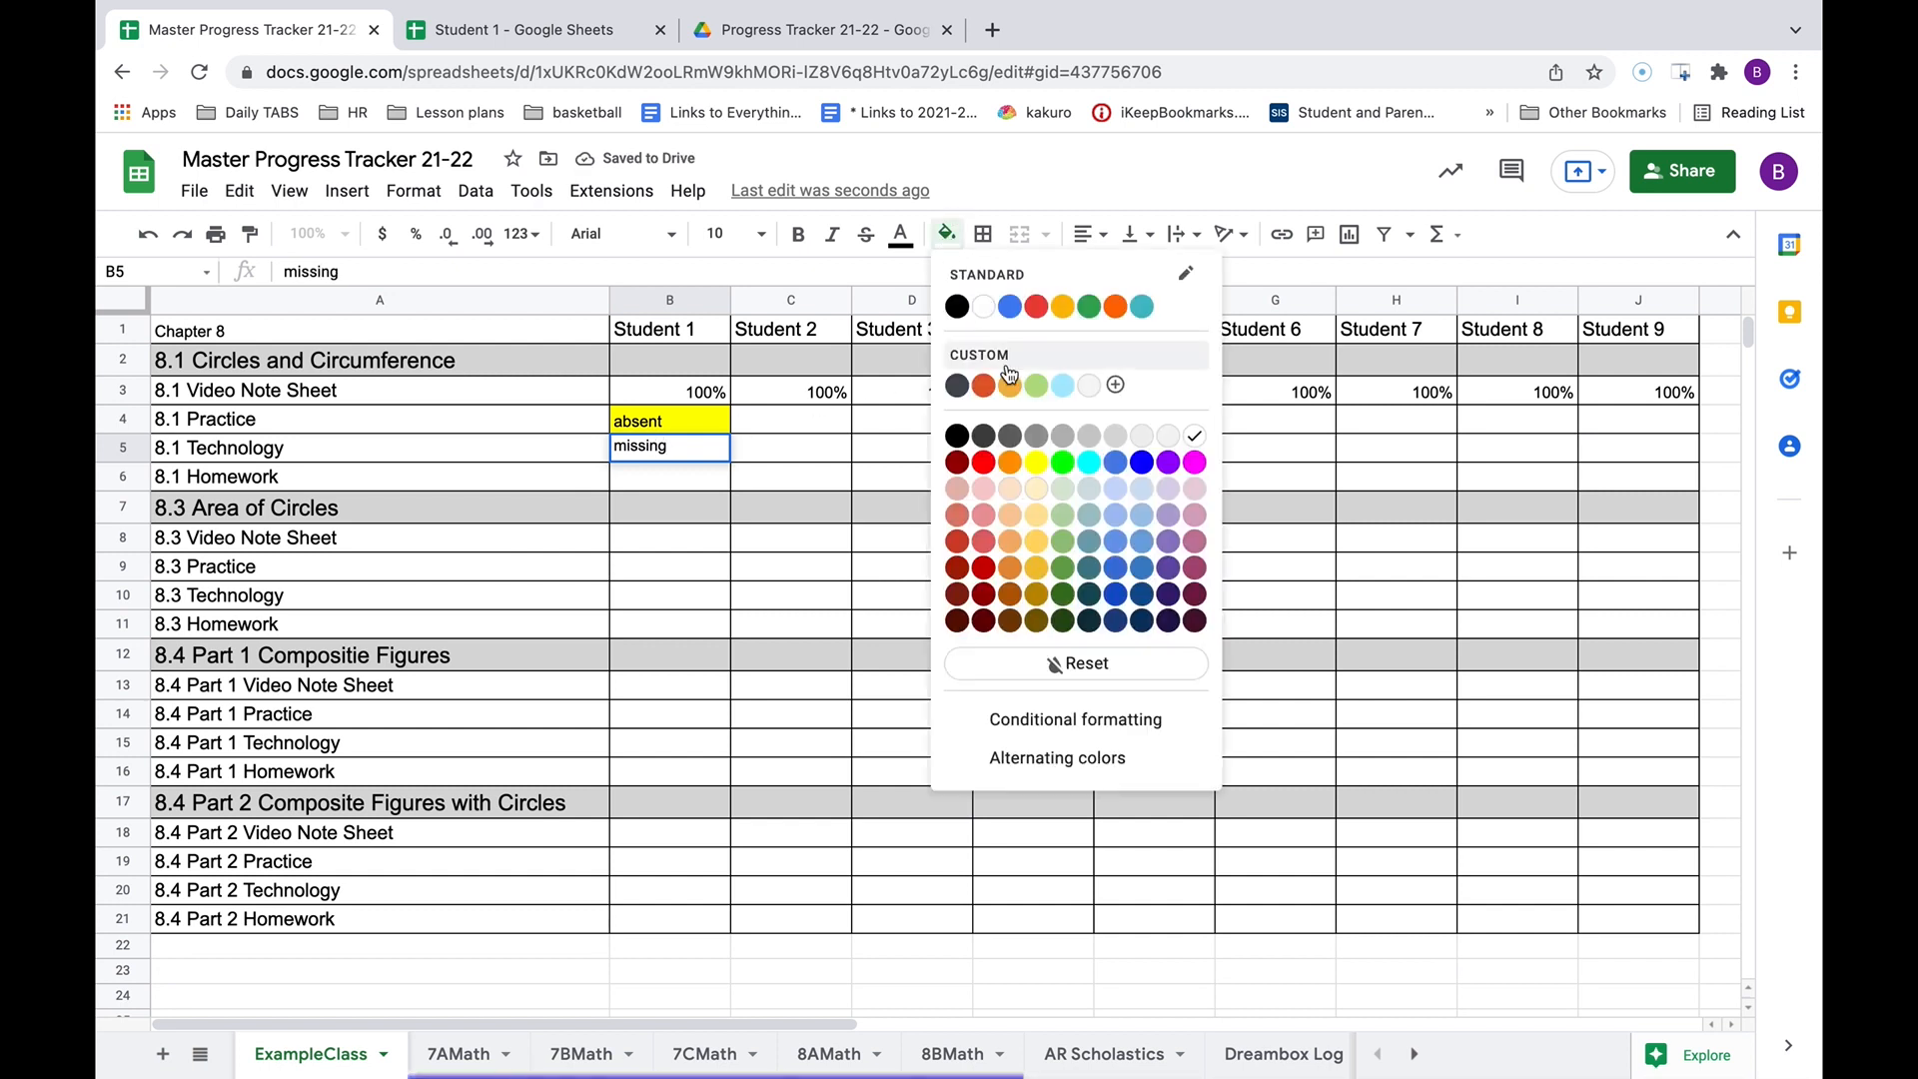
pyautogui.click(989, 469)
pyautogui.click(771, 565)
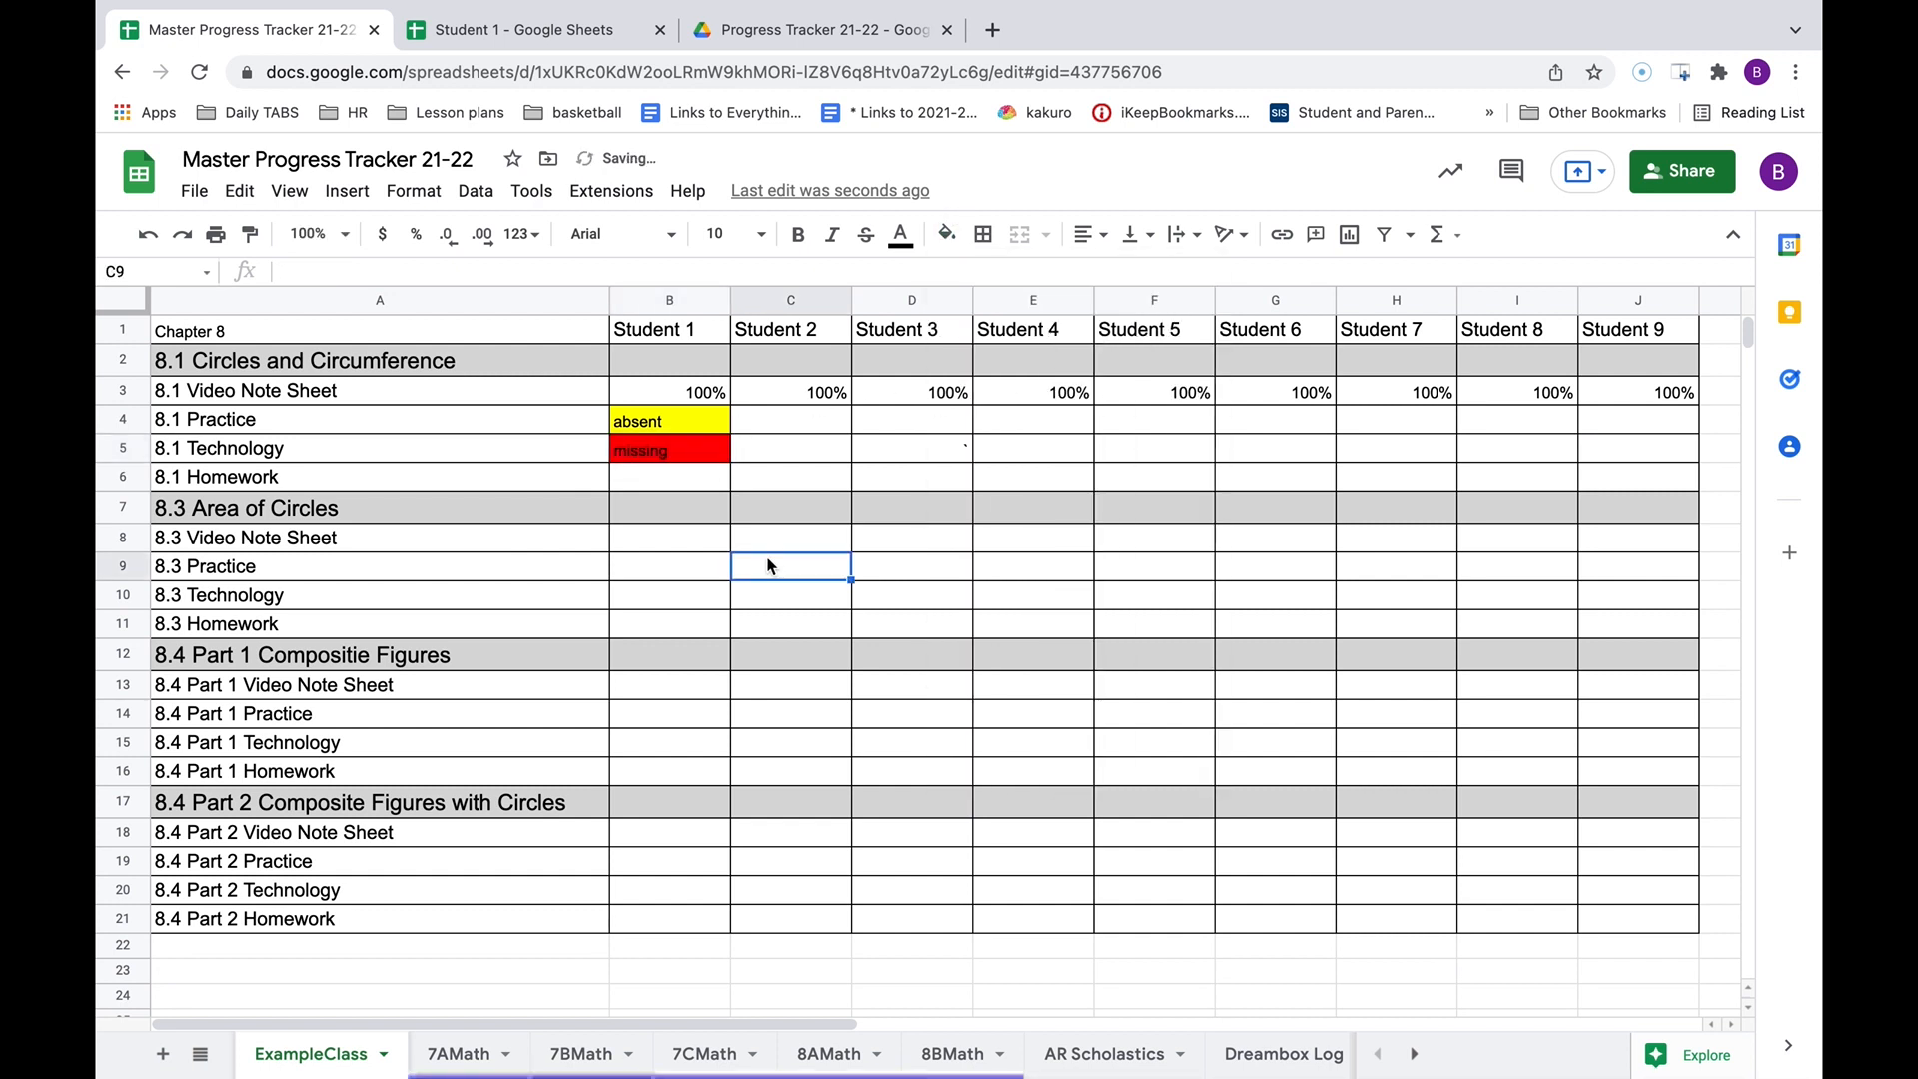
# Enter '60 please redo' for 8.1 Homework in B6, then change it to '95 redone'.
pyautogui.click(678, 481)
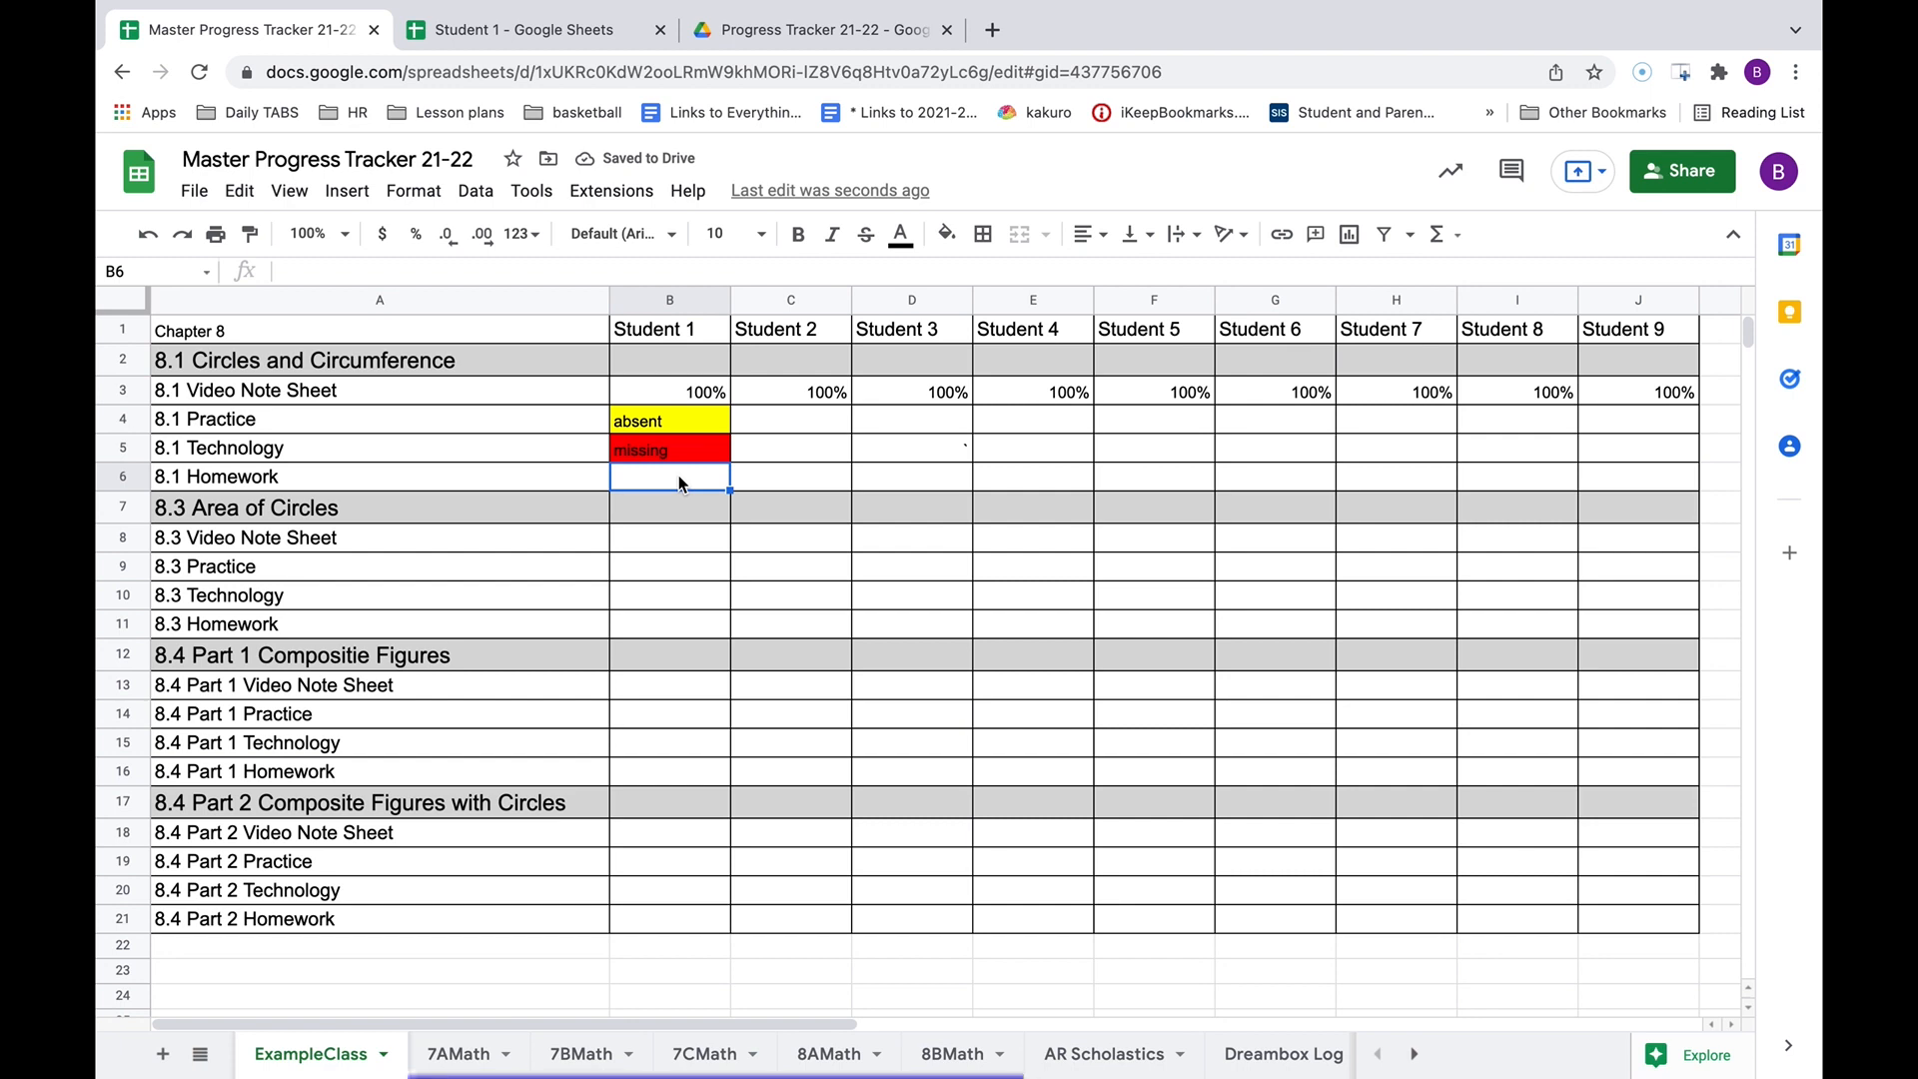
pyautogui.write('60 ')
pyautogui.write('please redo%')
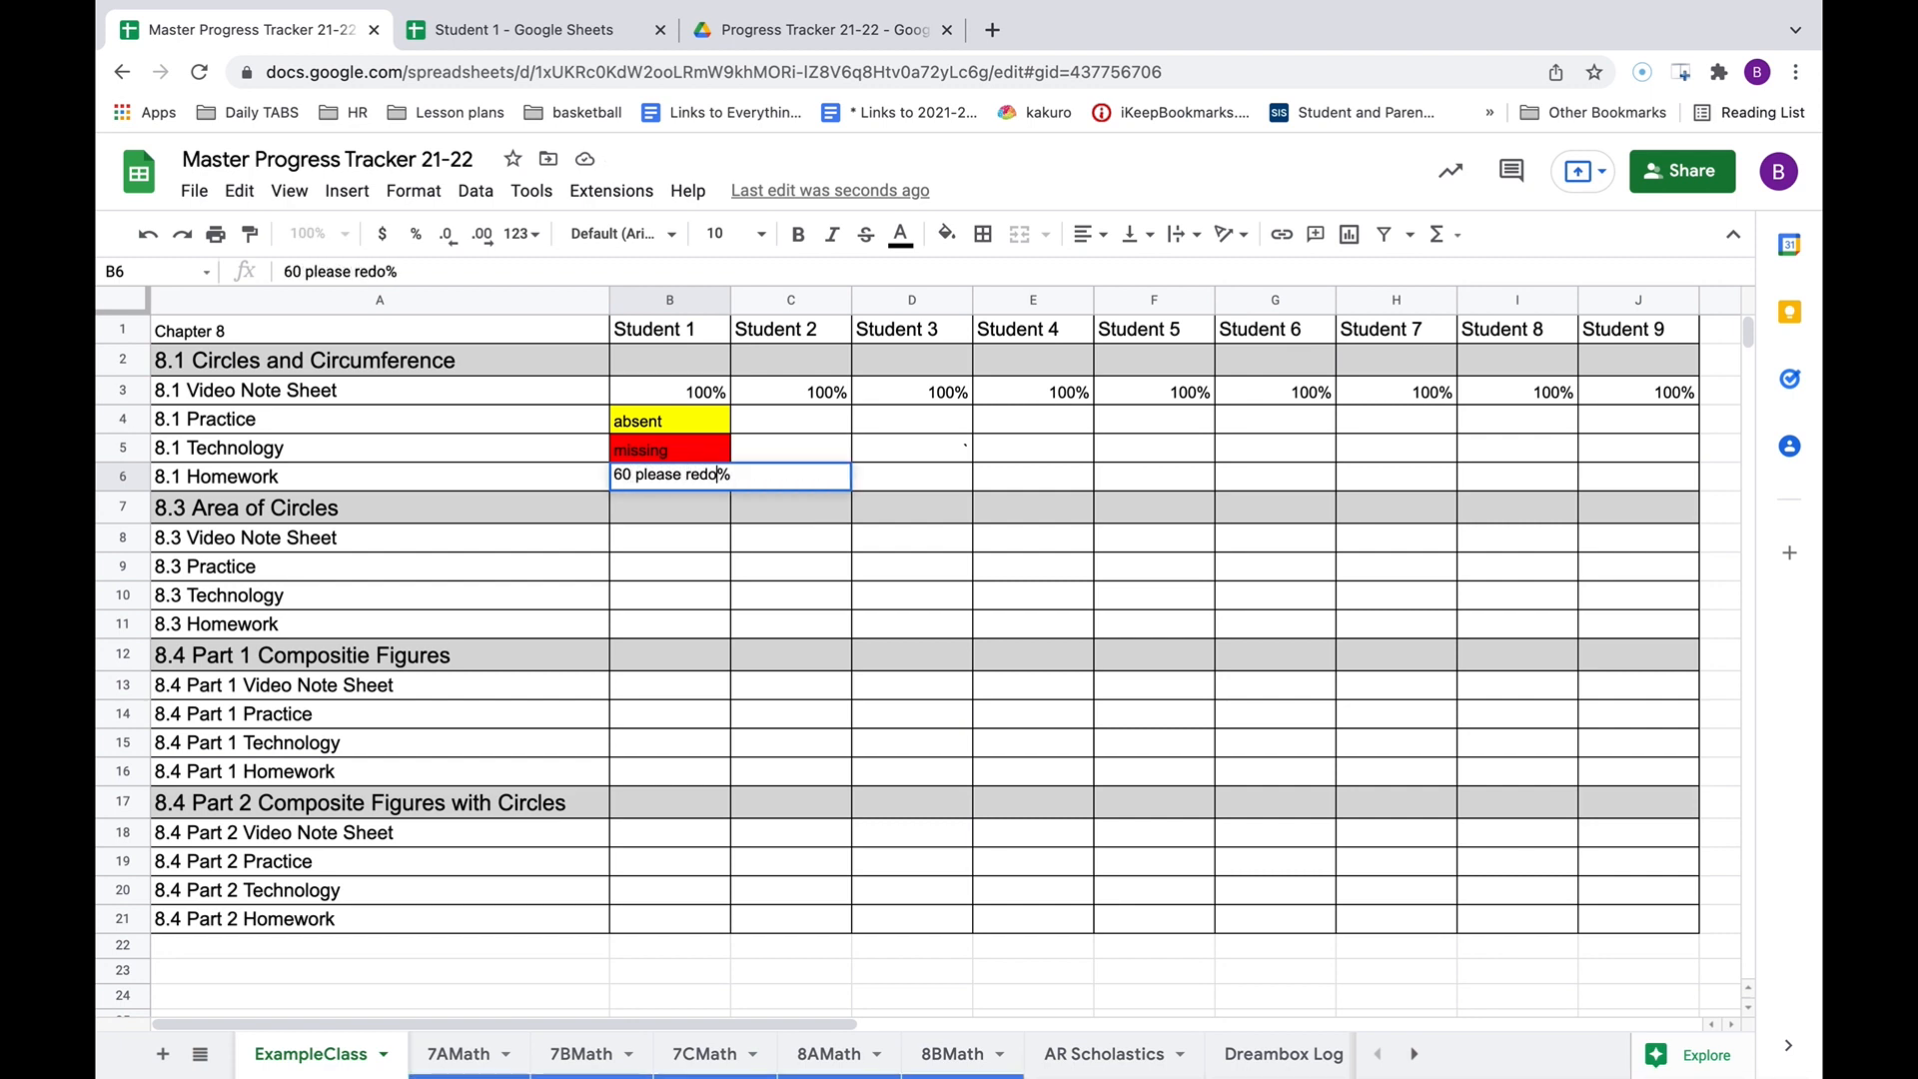
pyautogui.click(713, 561)
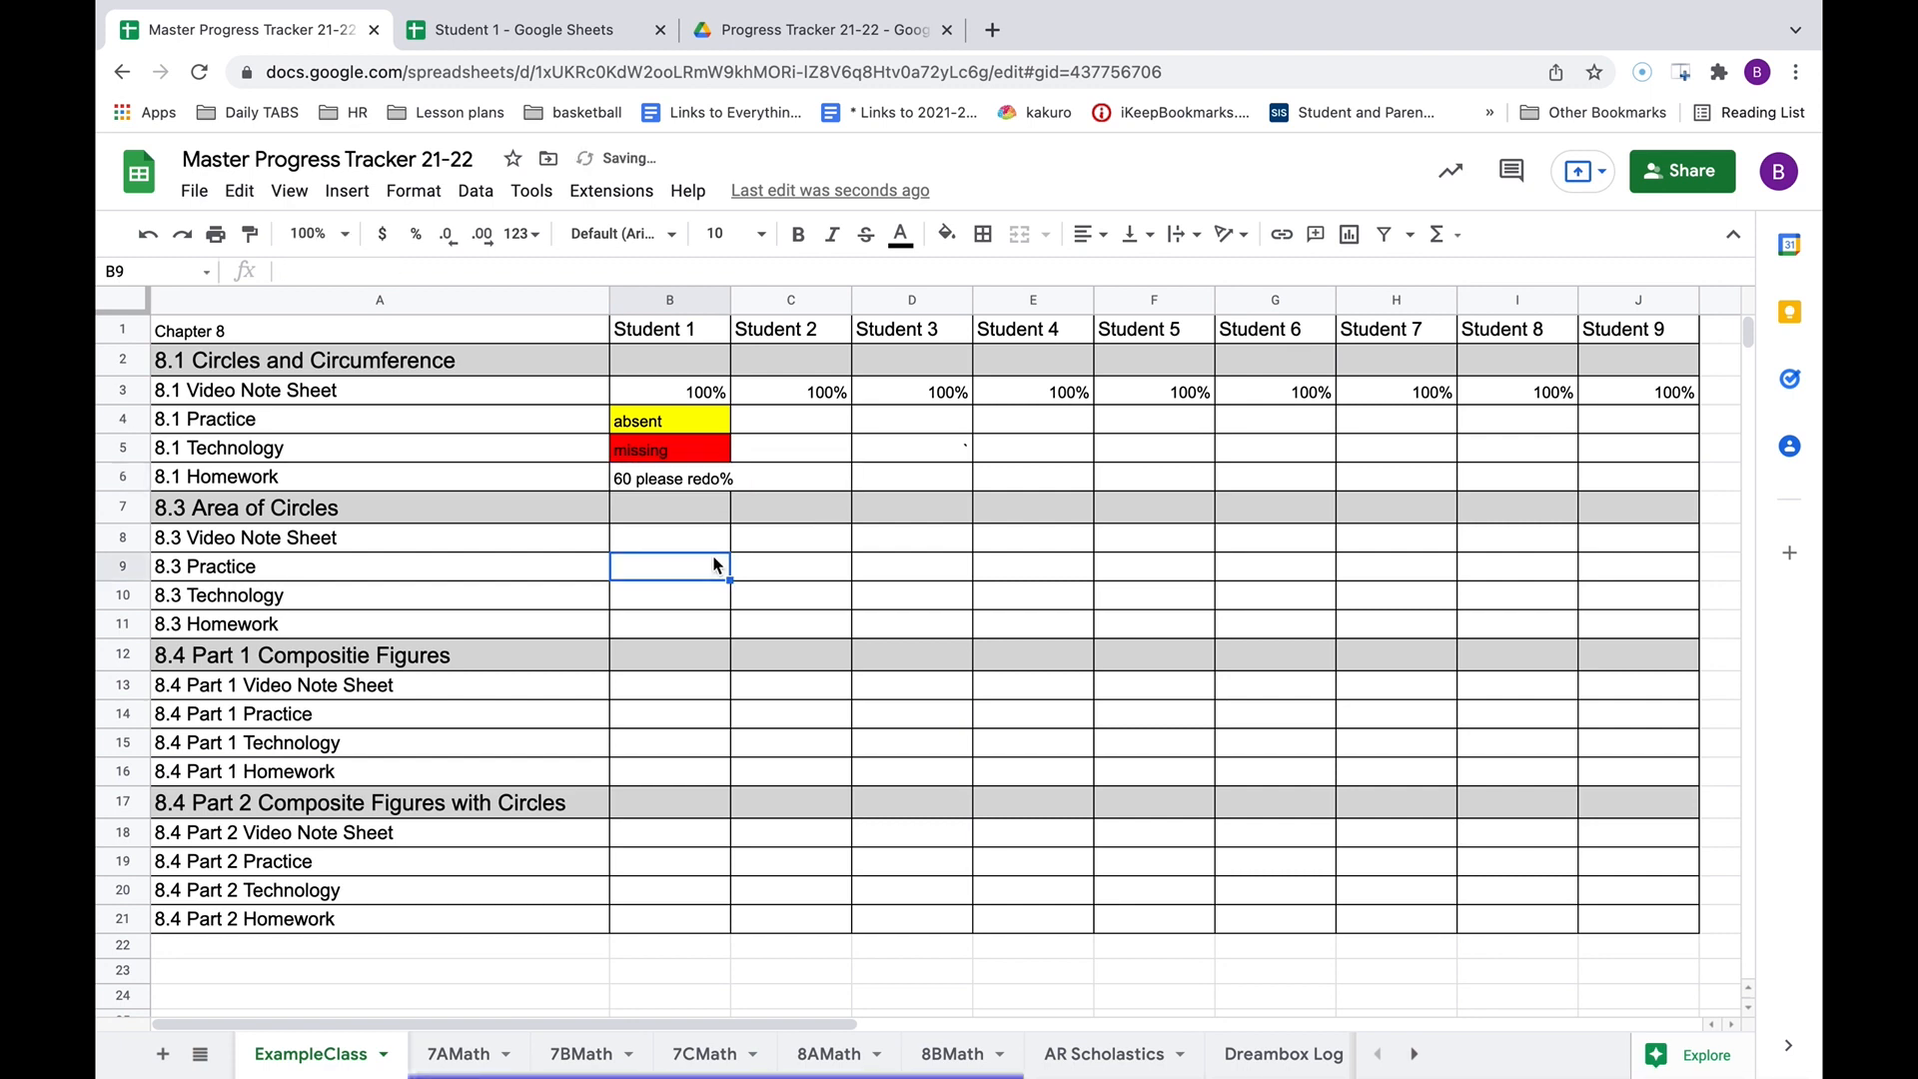
pyautogui.click(677, 480)
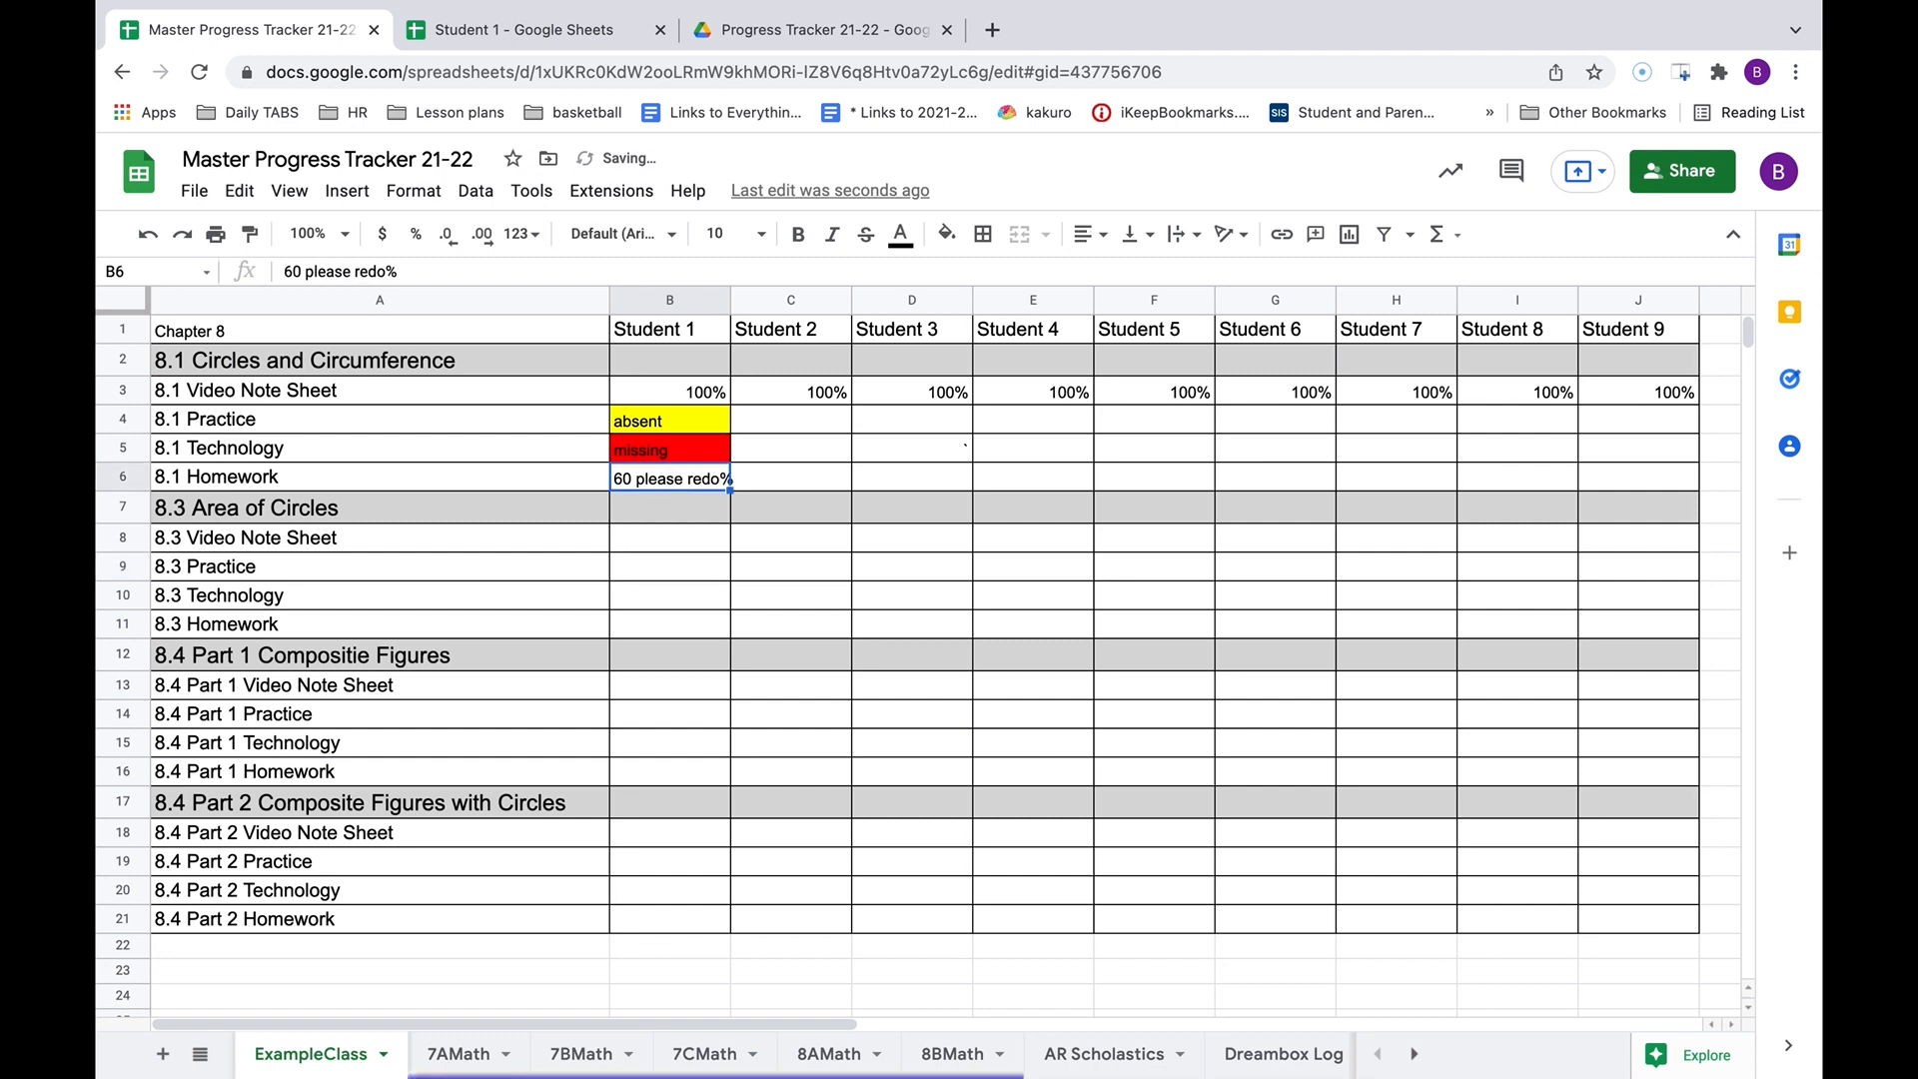
pyautogui.write('95 redone')
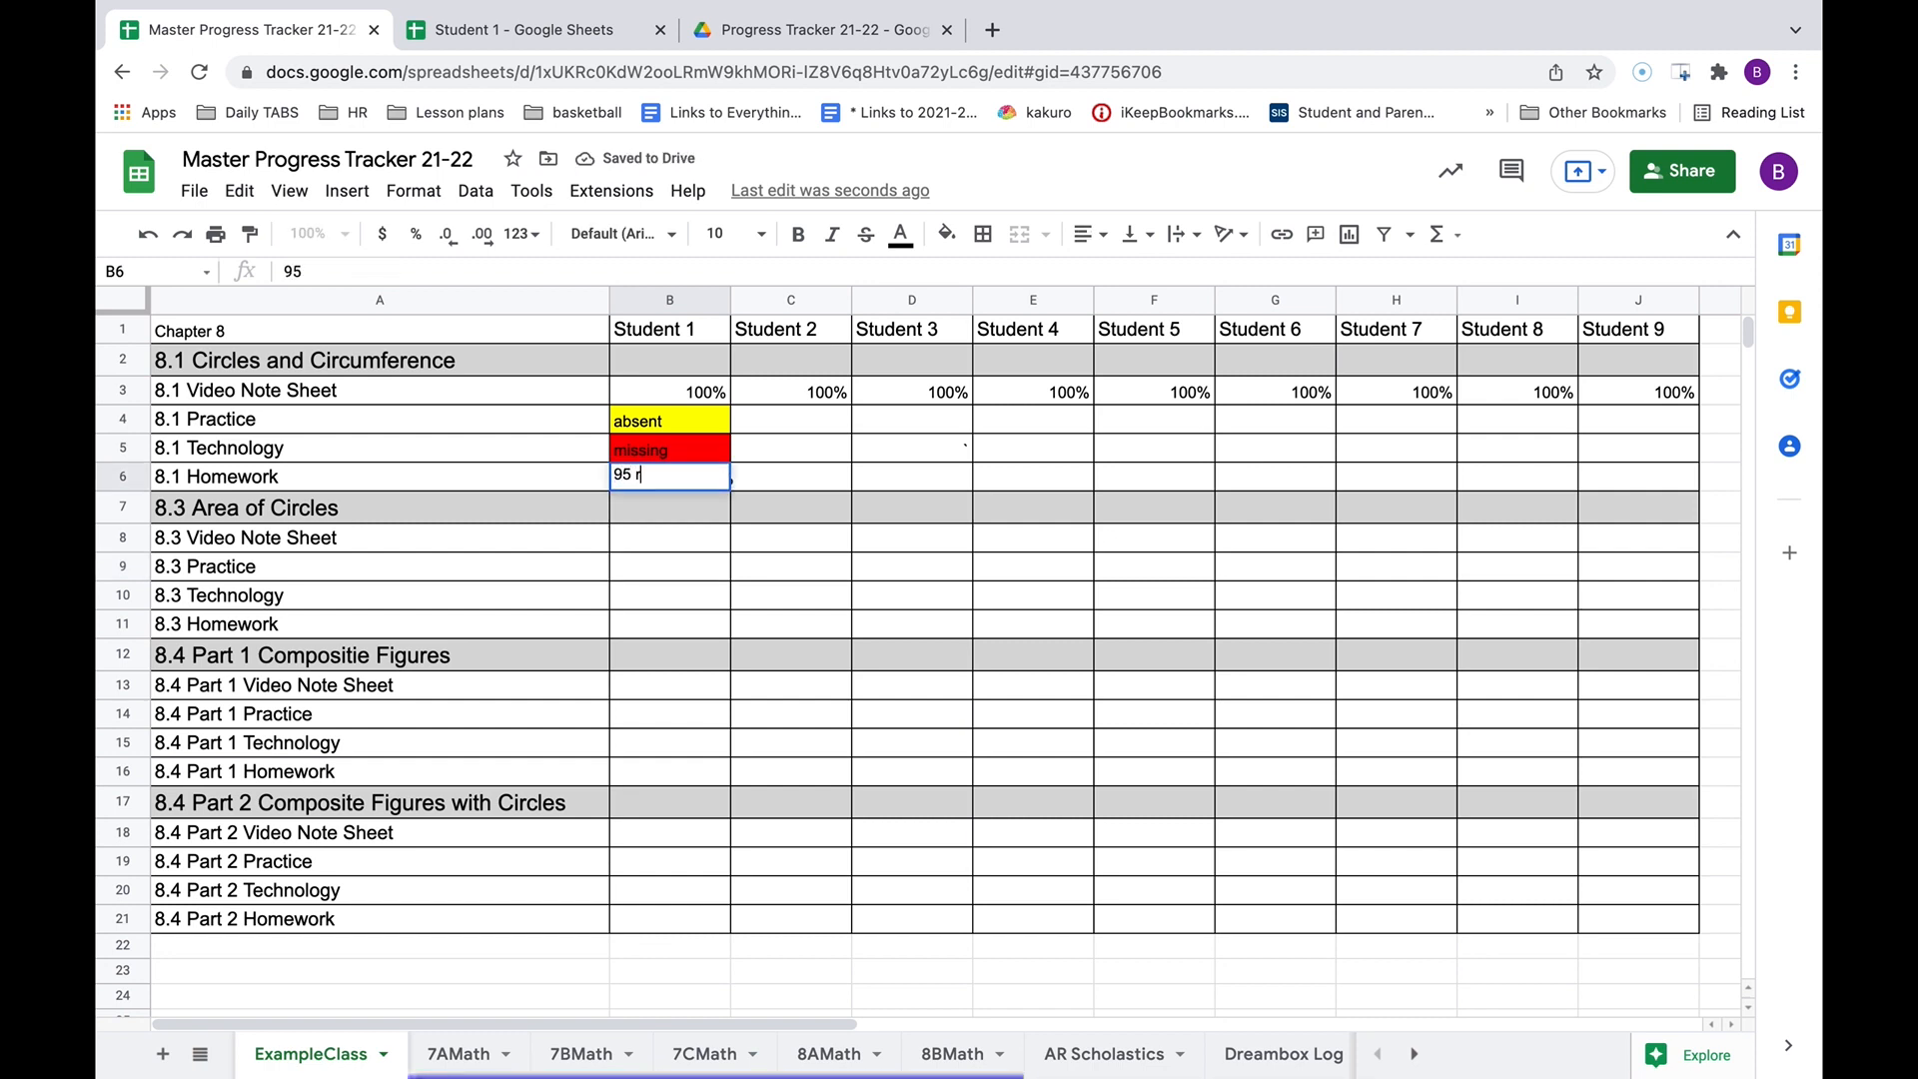
# Give B6 a Light red 3 fill, then reset its fill back to white.
pyautogui.click(946, 234)
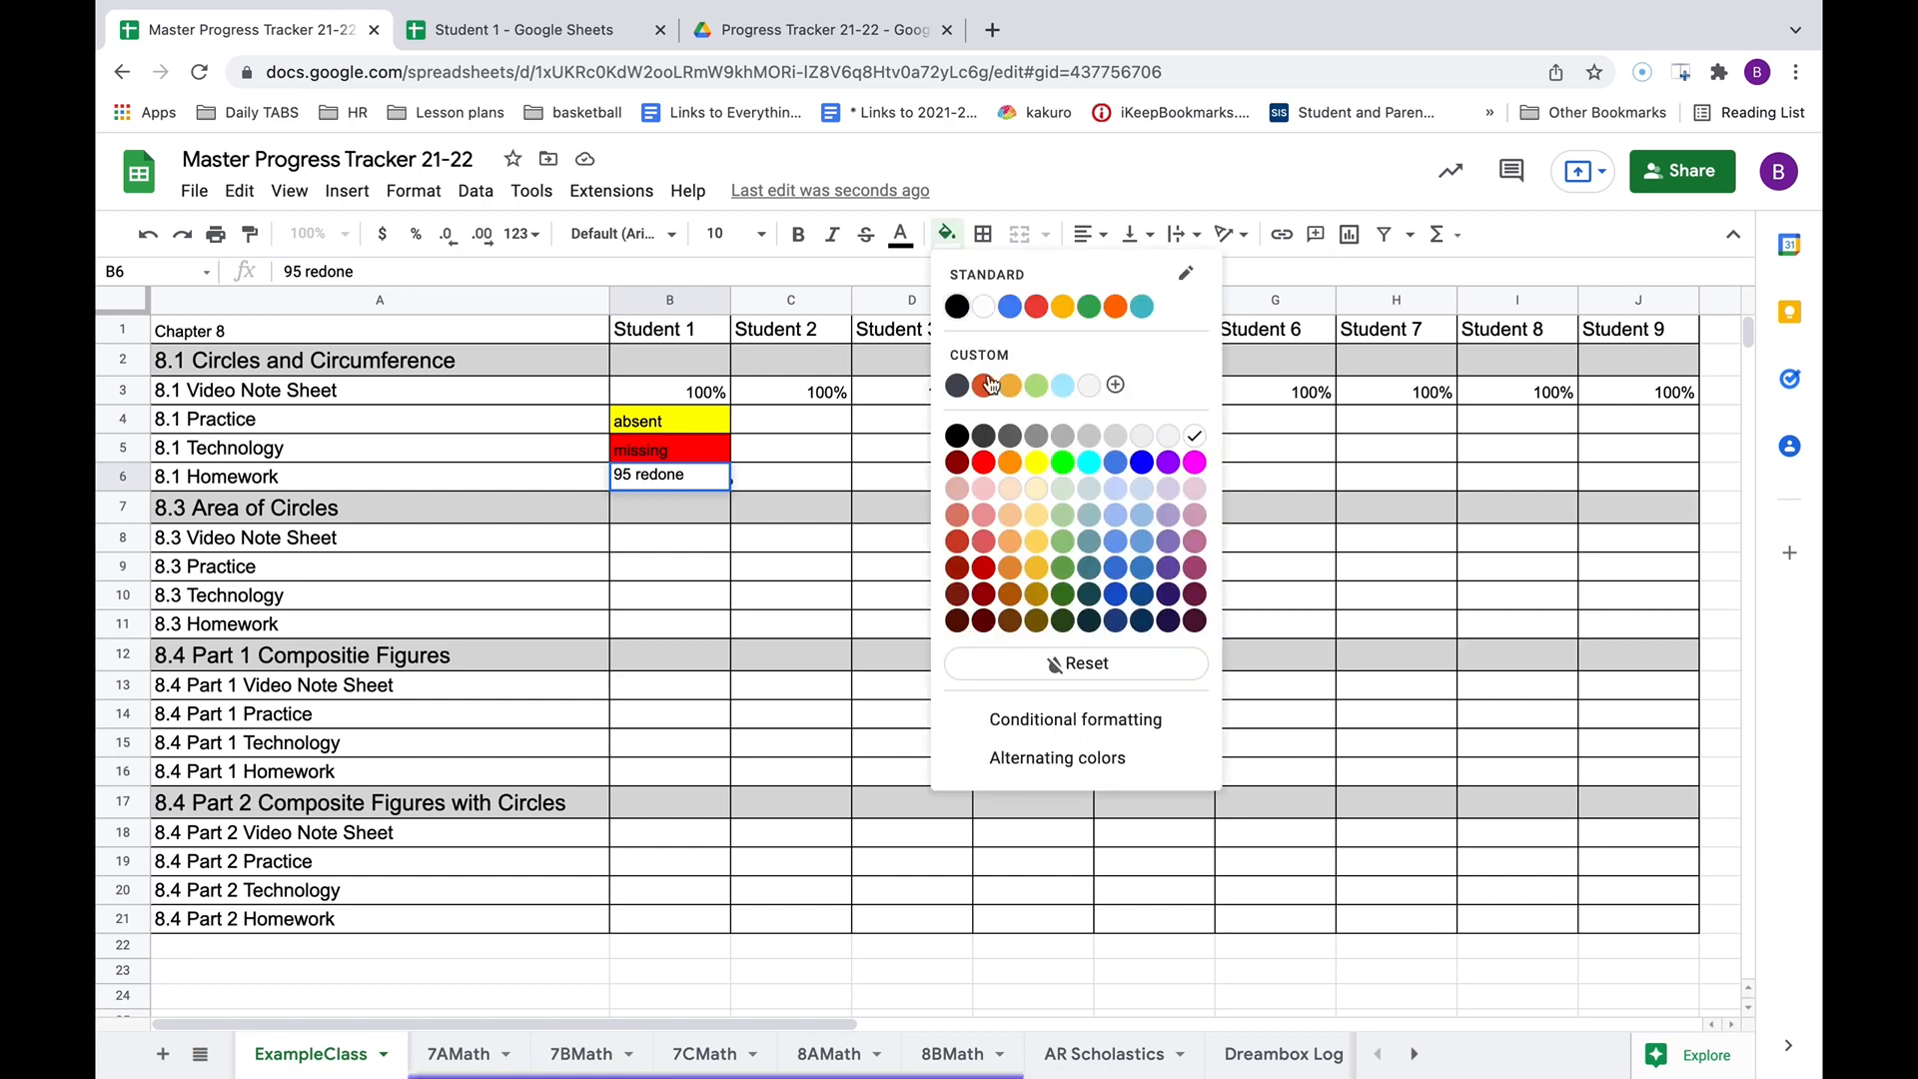
pyautogui.click(983, 489)
pyautogui.click(797, 597)
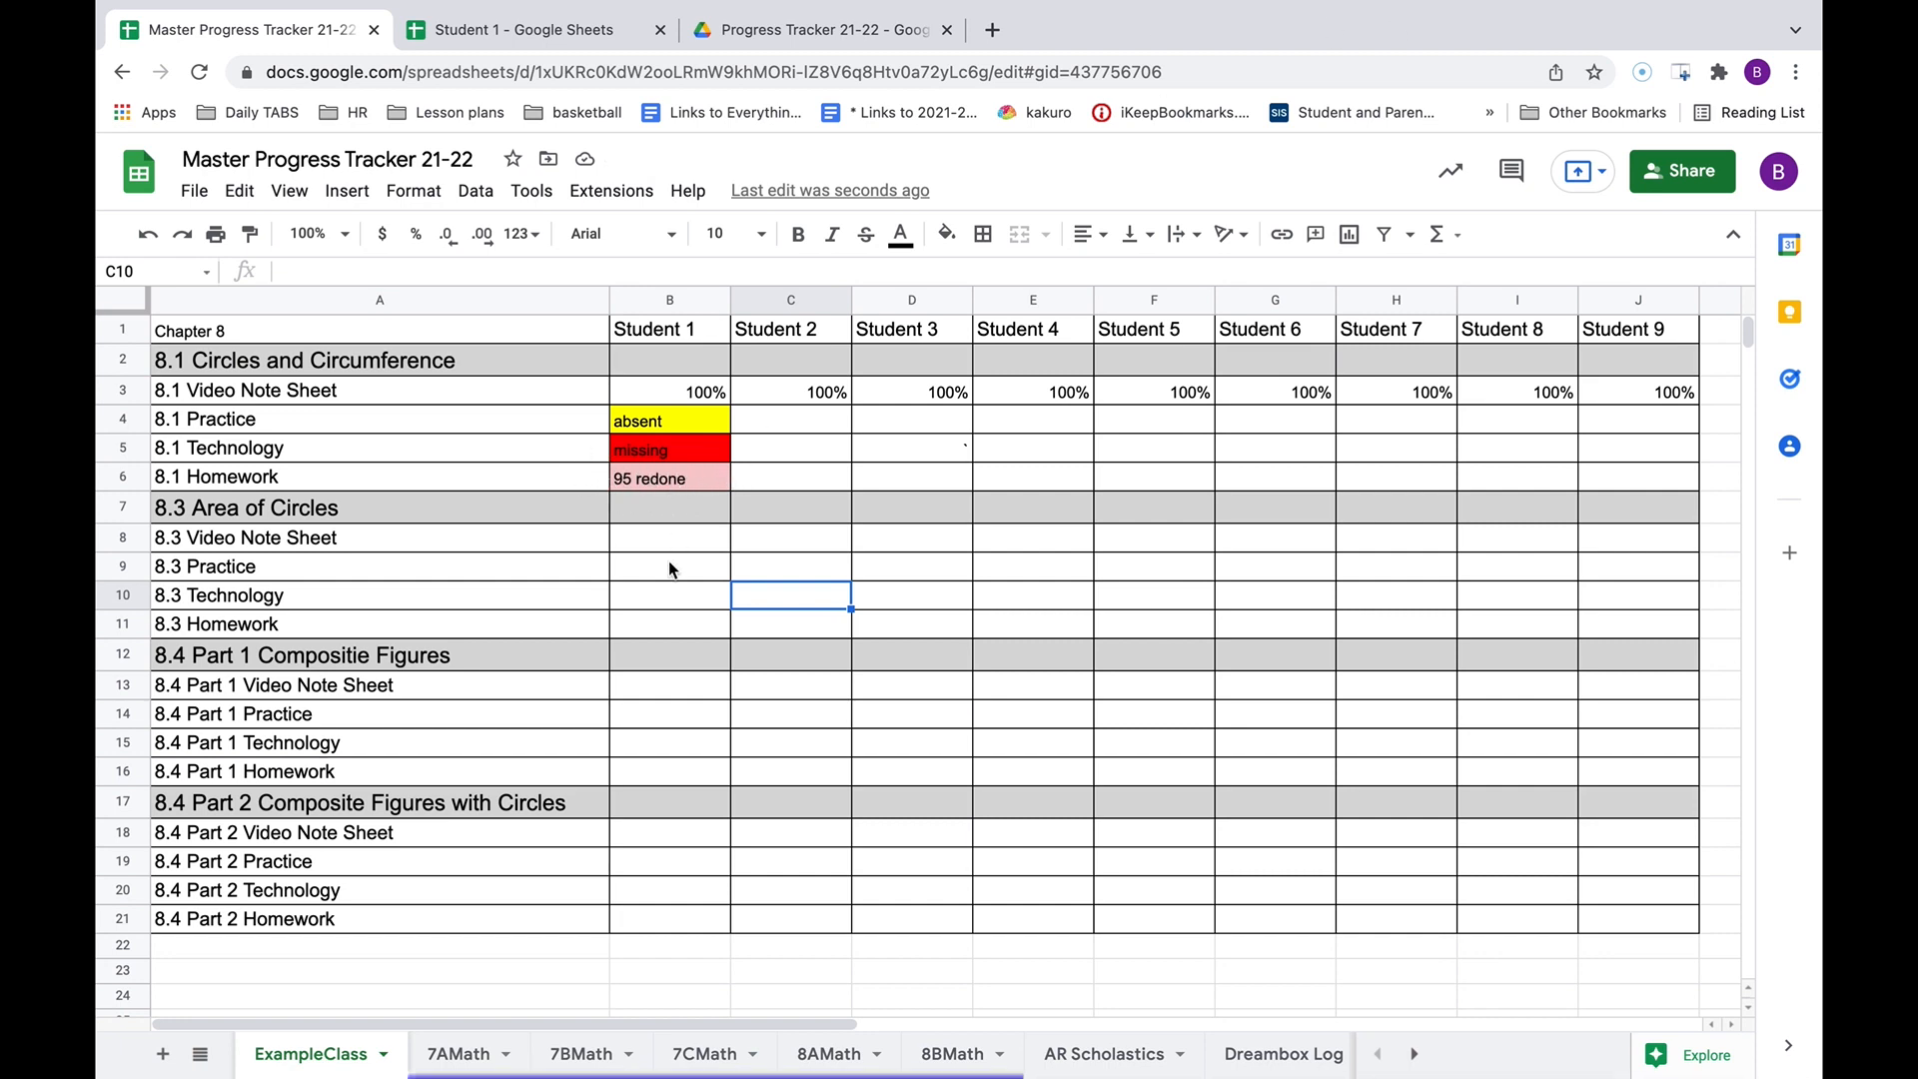
pyautogui.click(665, 481)
pyautogui.click(947, 234)
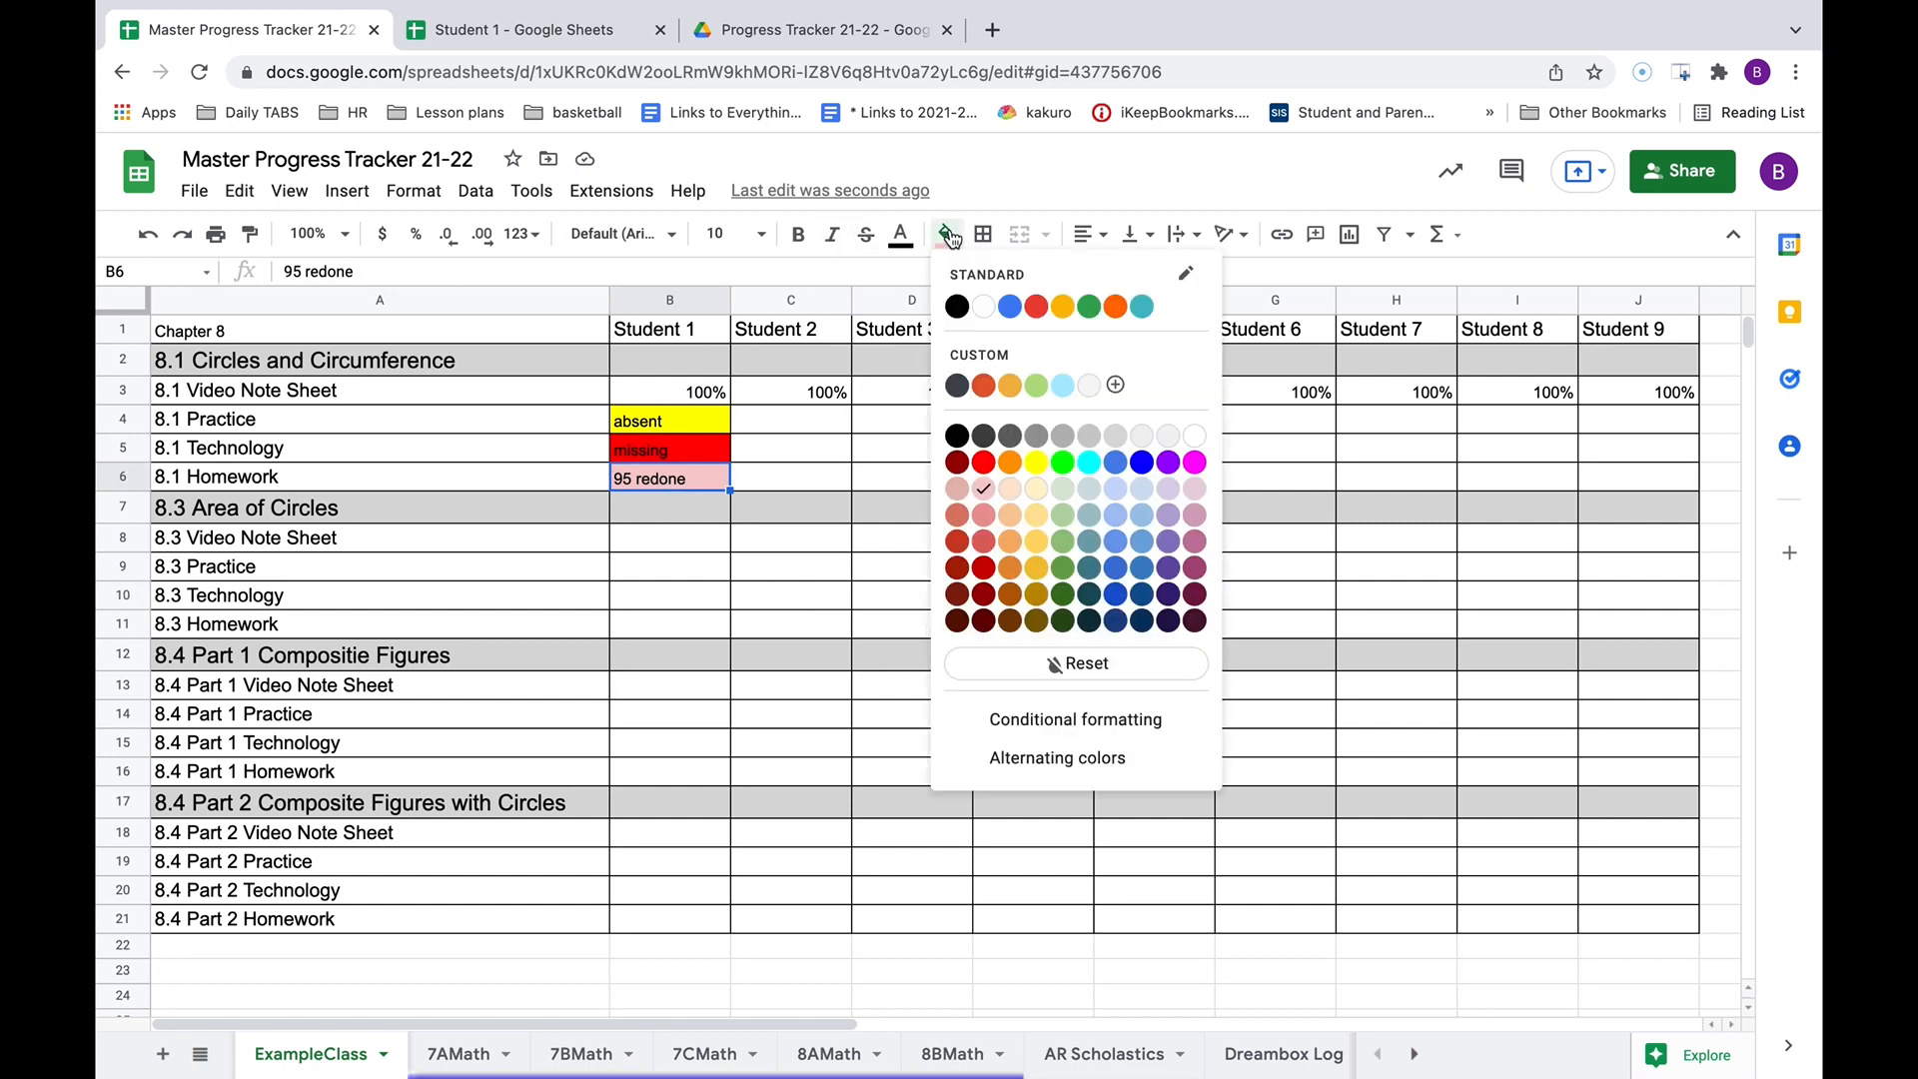
pyautogui.click(982, 306)
pyautogui.click(879, 512)
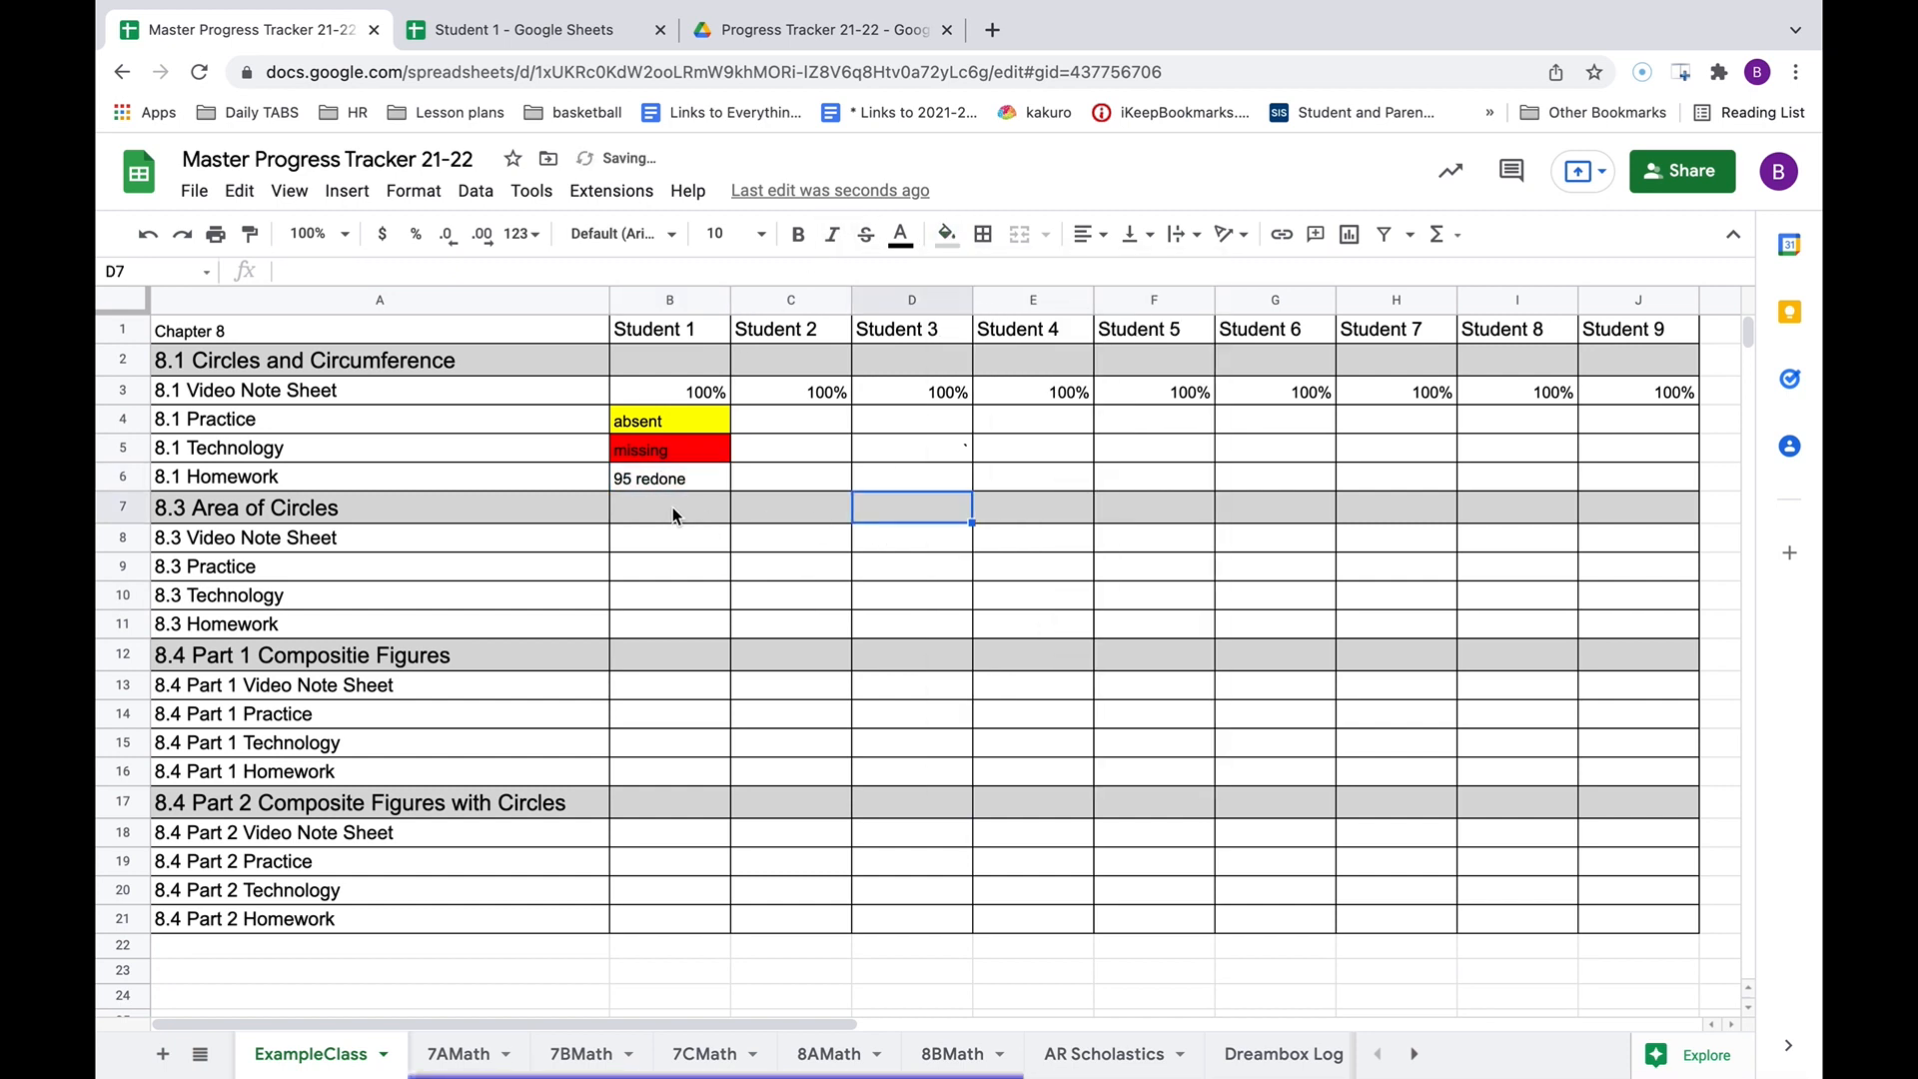
pyautogui.moveTo(657, 428); pyautogui.dragTo(657, 481)
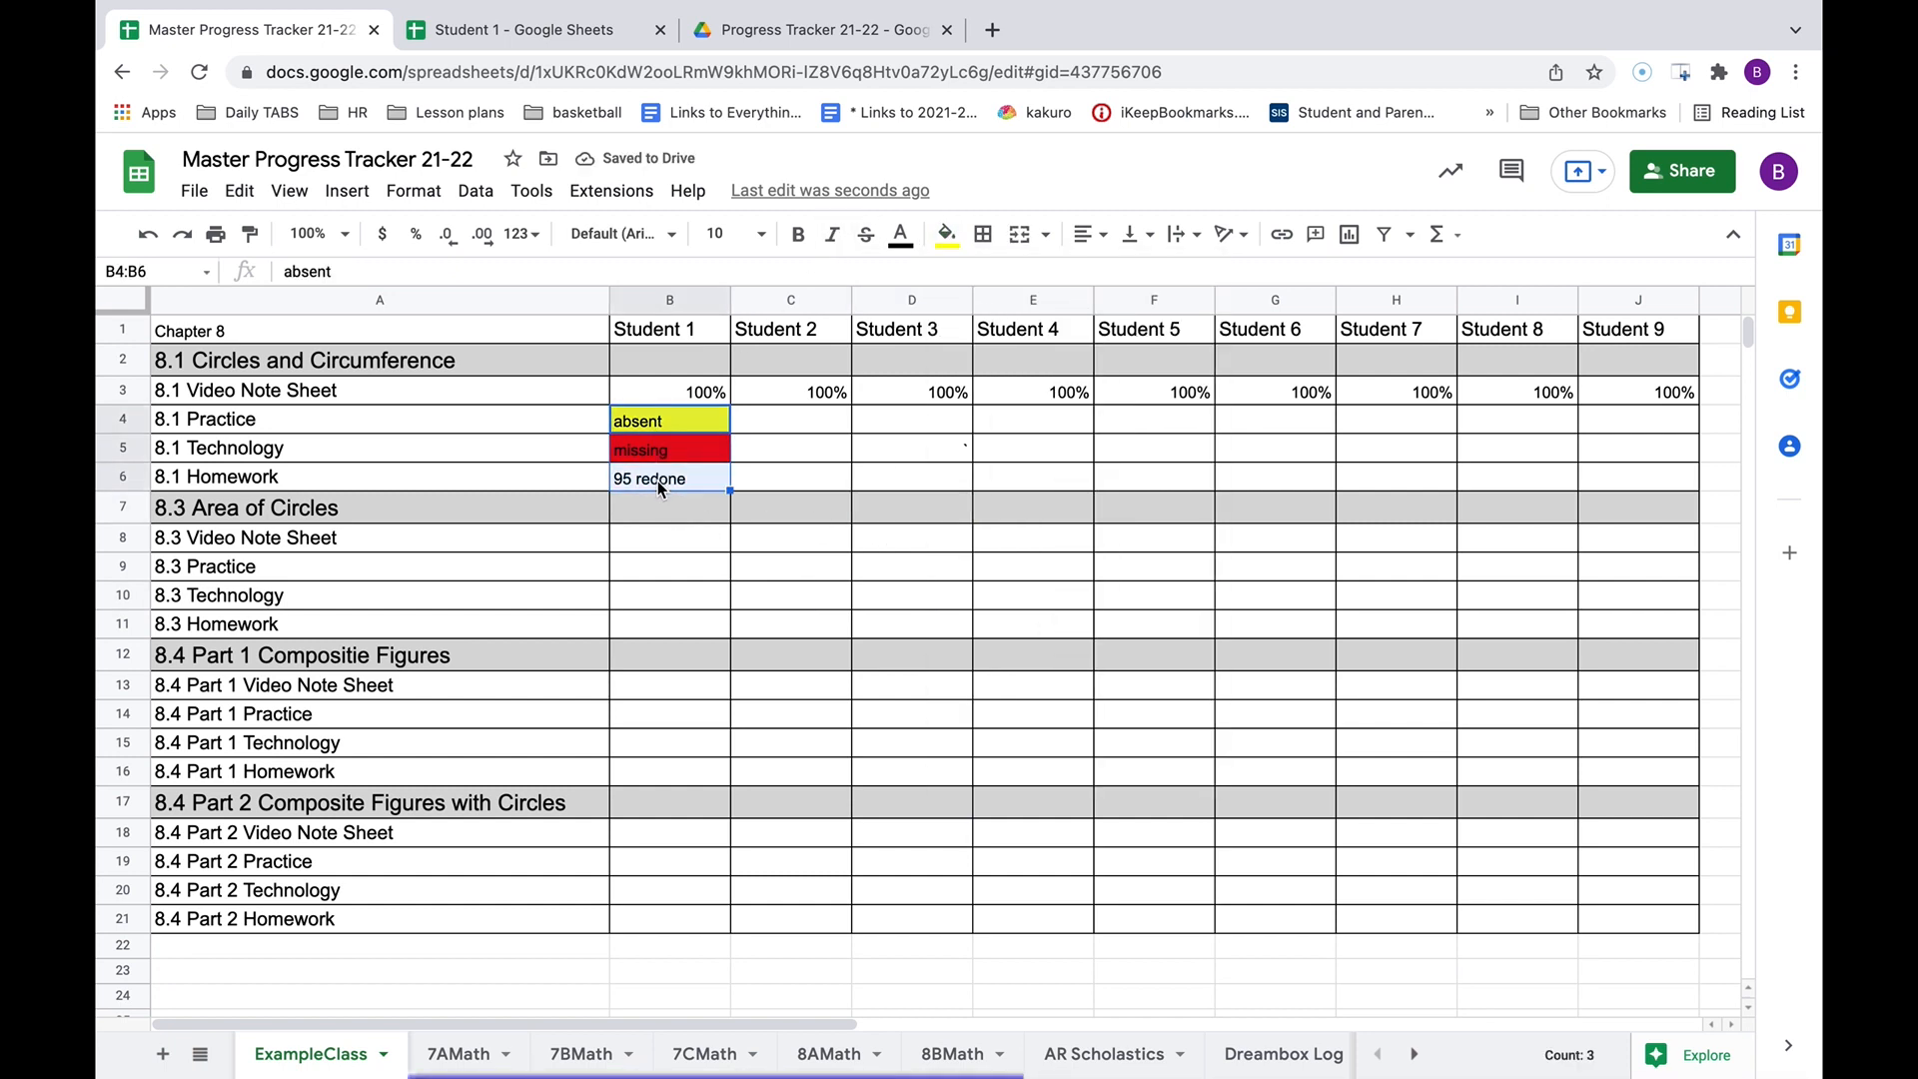
# Delete B4:B6 contents and paste blank C4:C5 over B4:B5 to remove the yellow and red fills.
pyautogui.press('Delete')
pyautogui.click(785, 535)
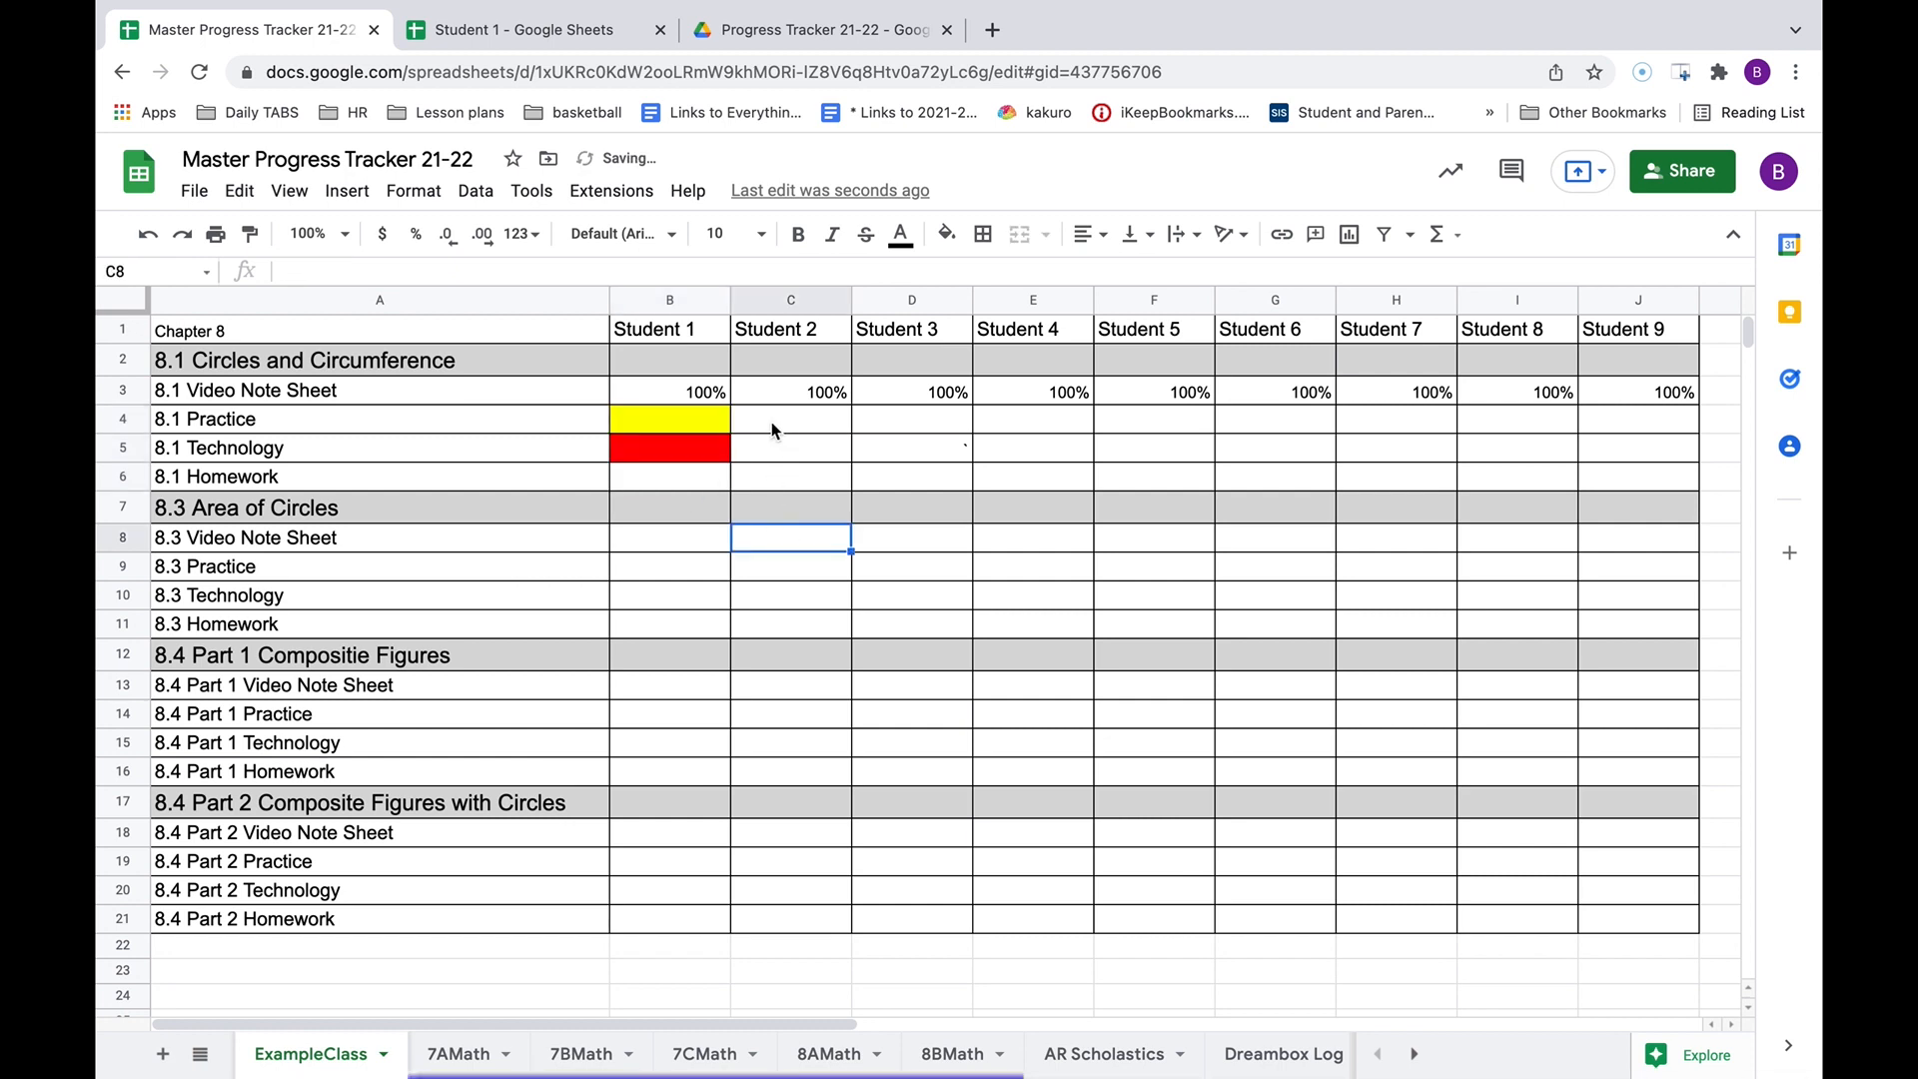
pyautogui.moveTo(757, 418); pyautogui.dragTo(670, 450)
pyautogui.hotkey('ctrl', 'c')
pyautogui.hotkey('ctrl', 'v')
pyautogui.click(865, 571)
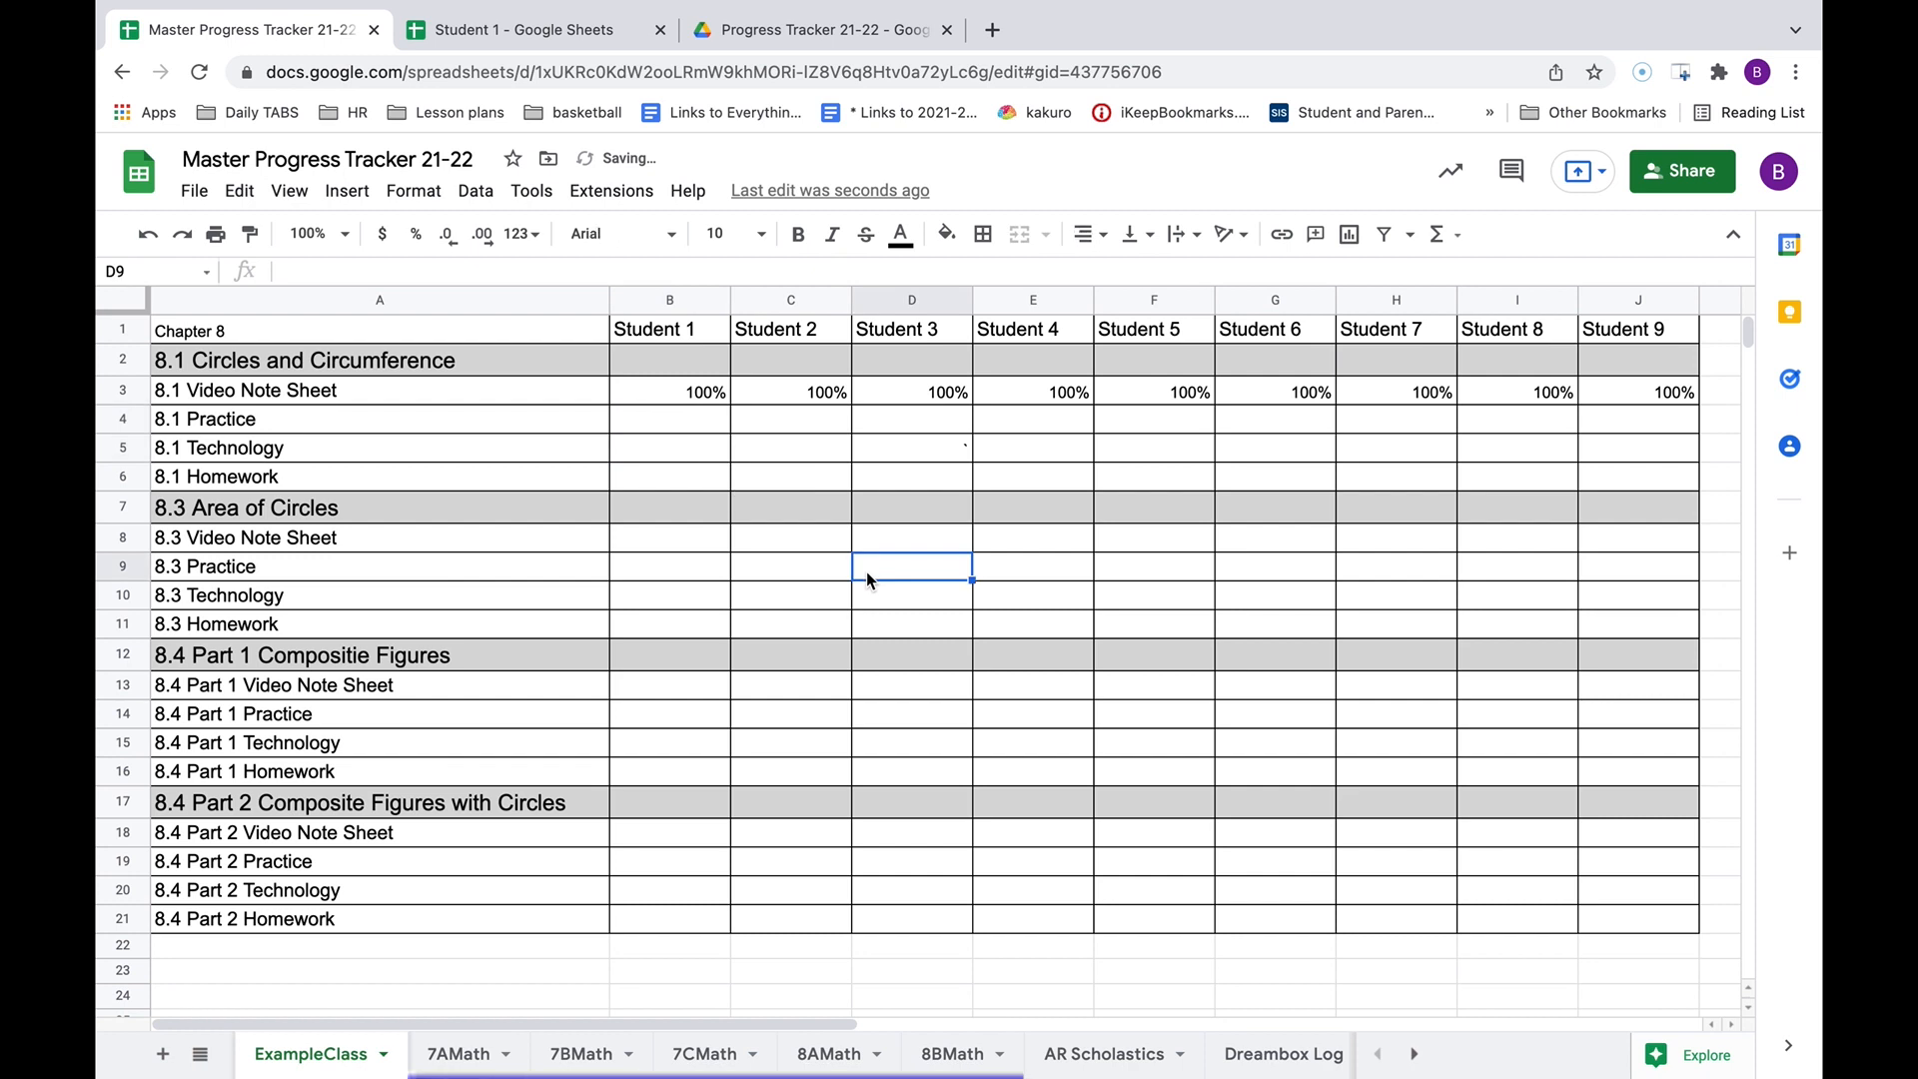
# Select the Chapter 8 and 8.1 Video Note Sheet labels, then switch to Student 1's spreadsheet.
pyautogui.click(501, 332)
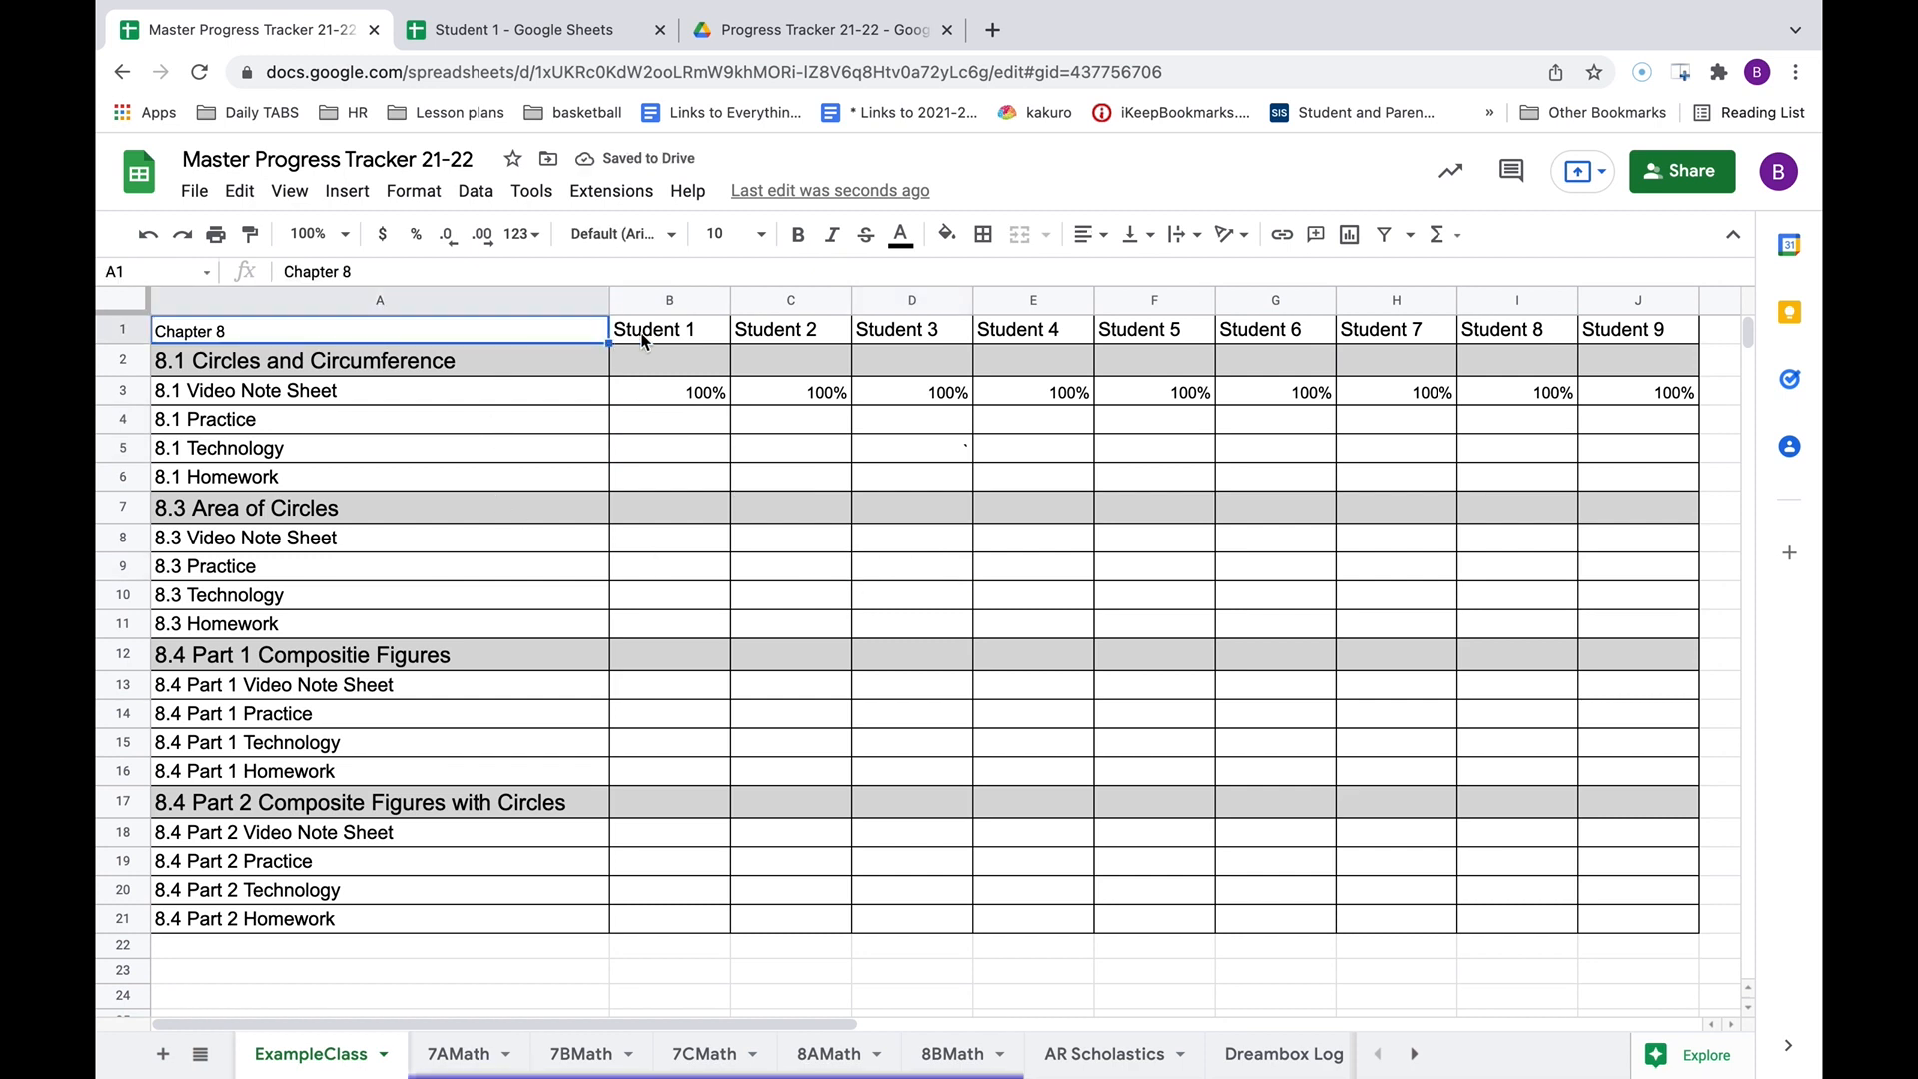
pyautogui.click(475, 396)
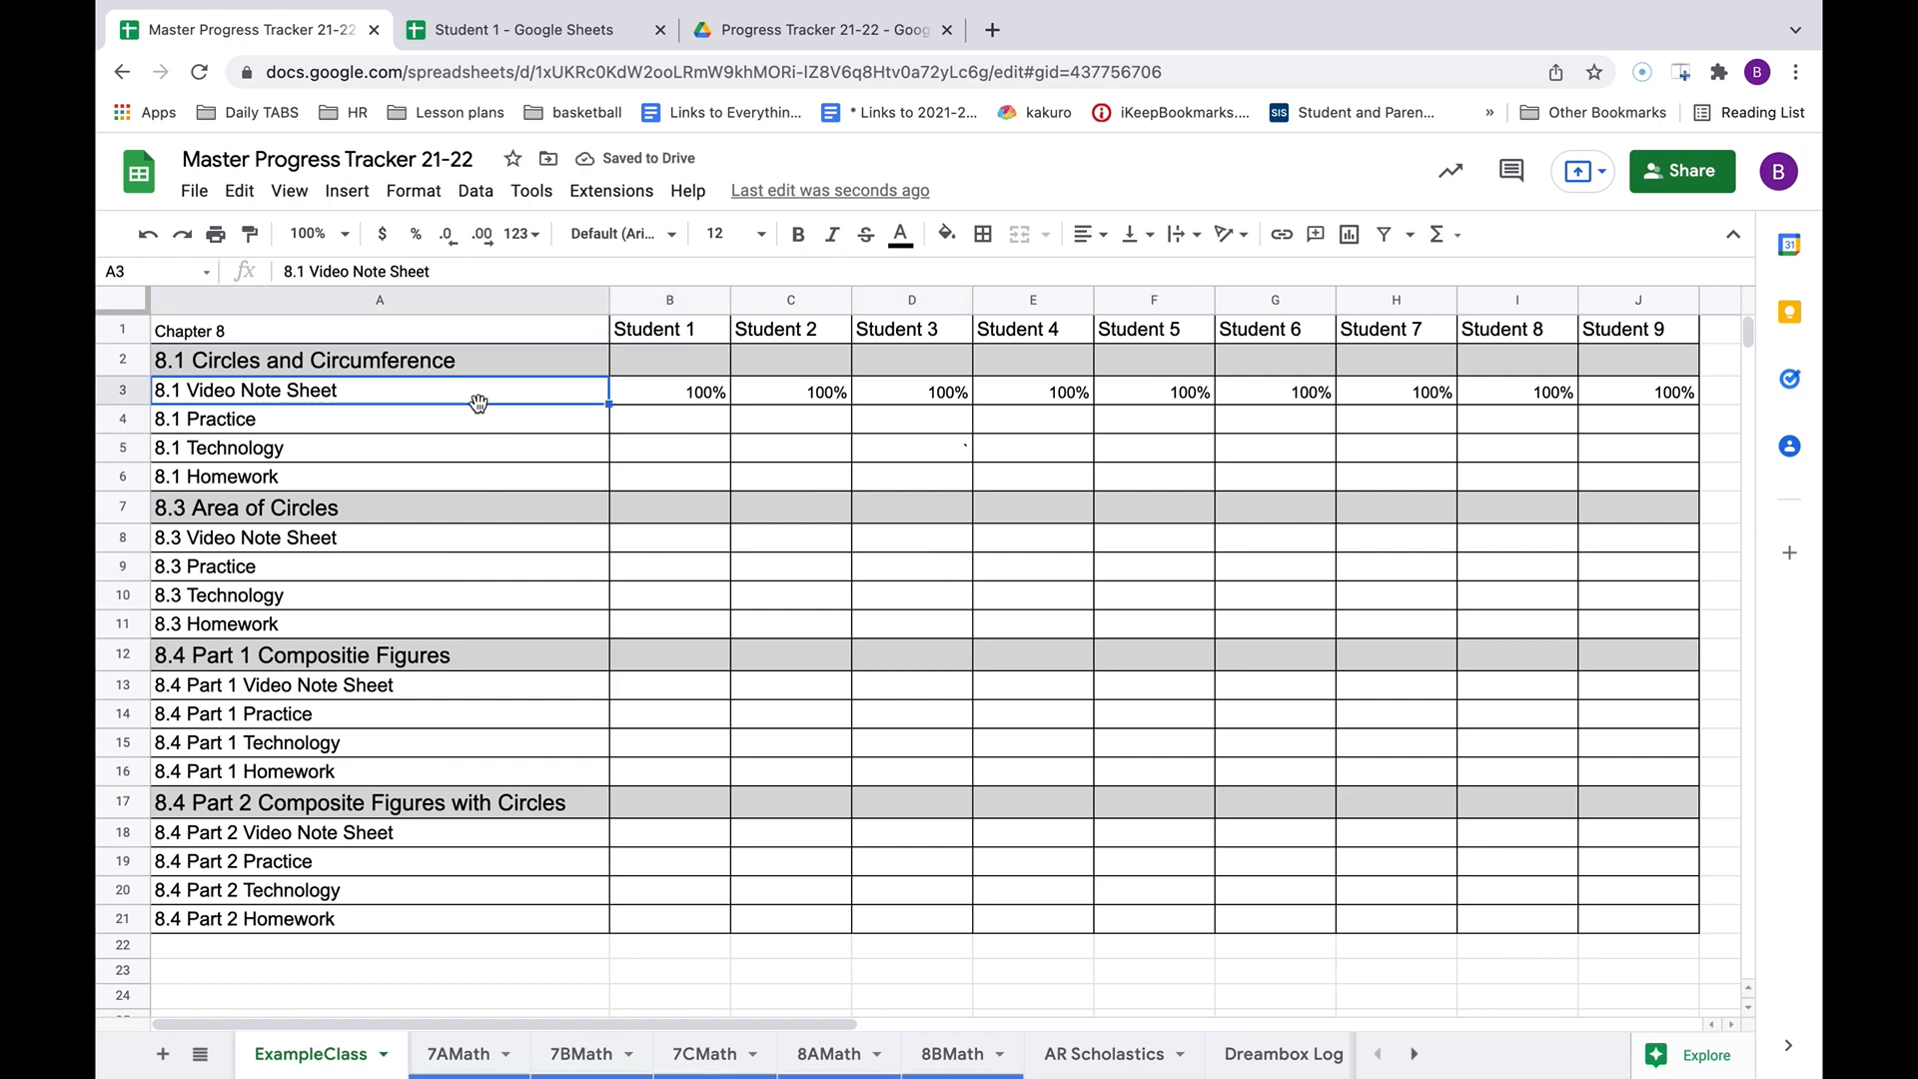
pyautogui.click(480, 30)
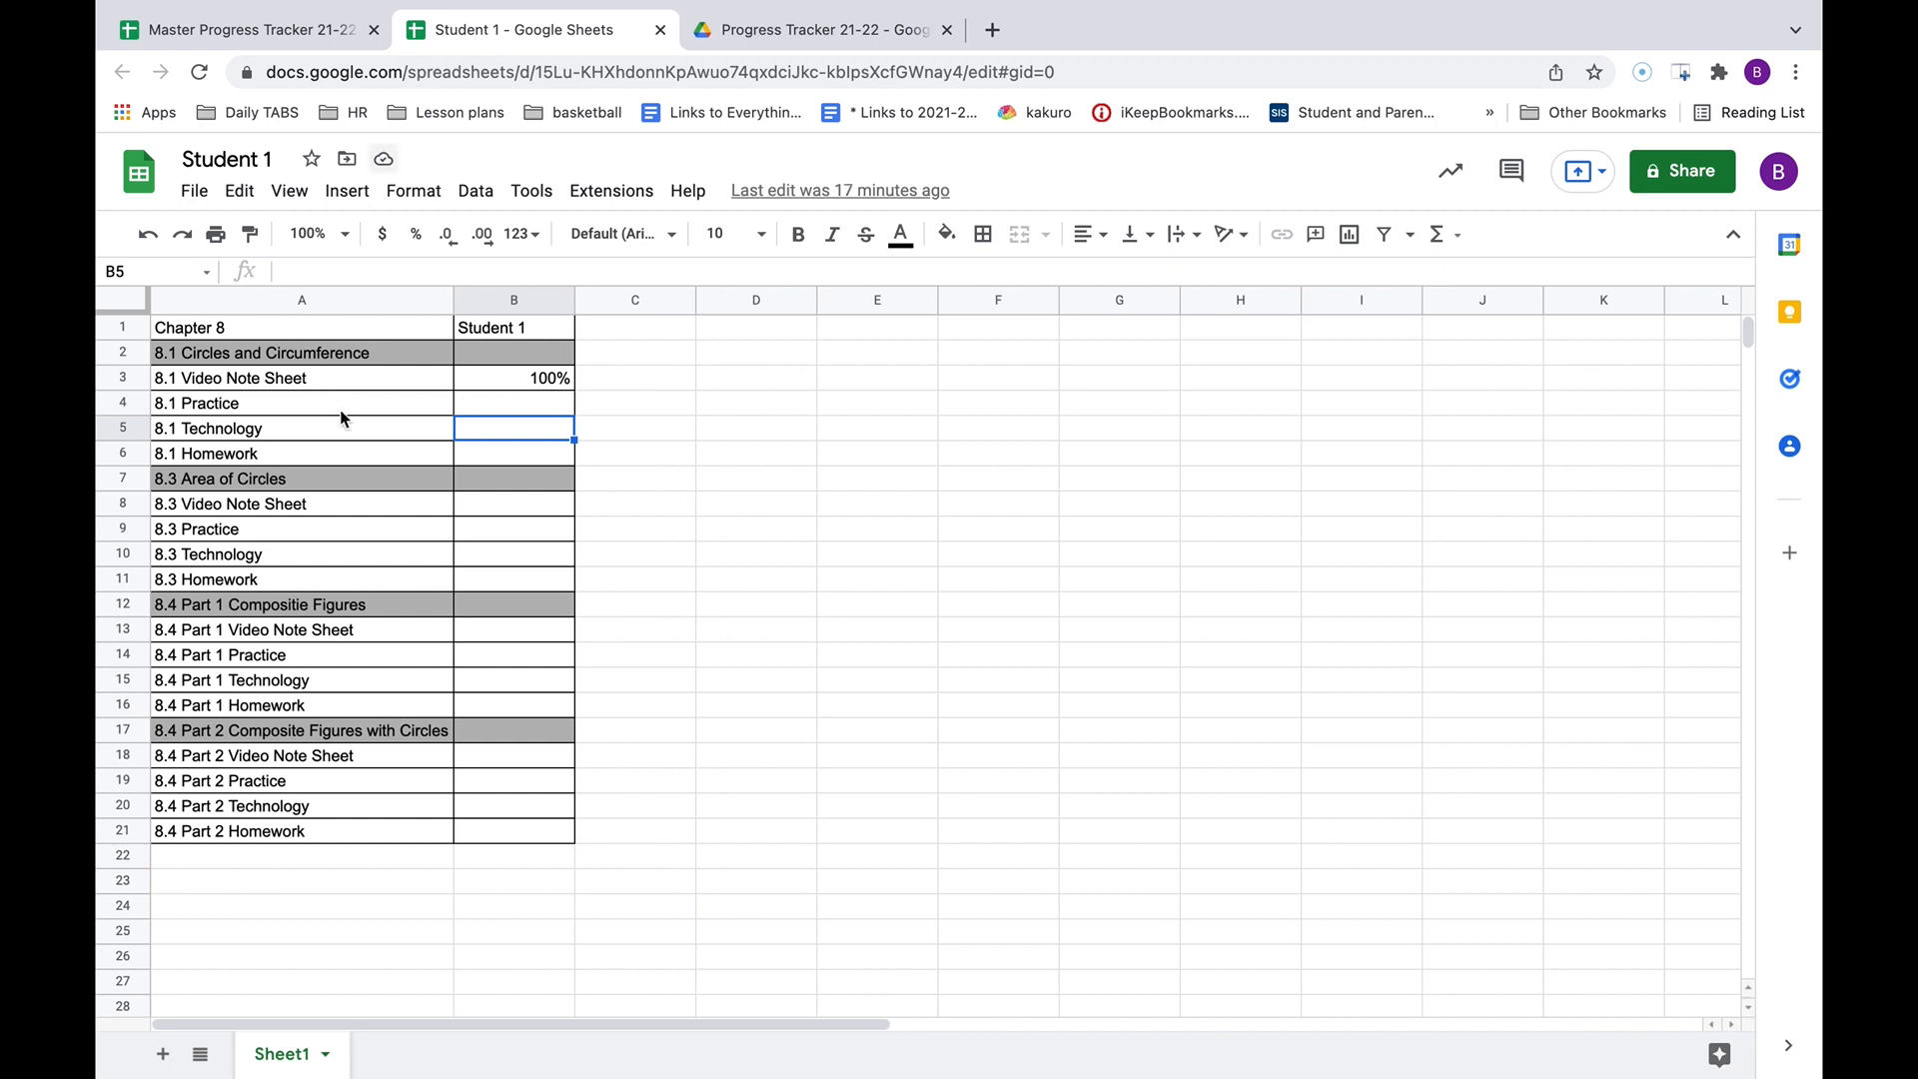
pyautogui.click(294, 321)
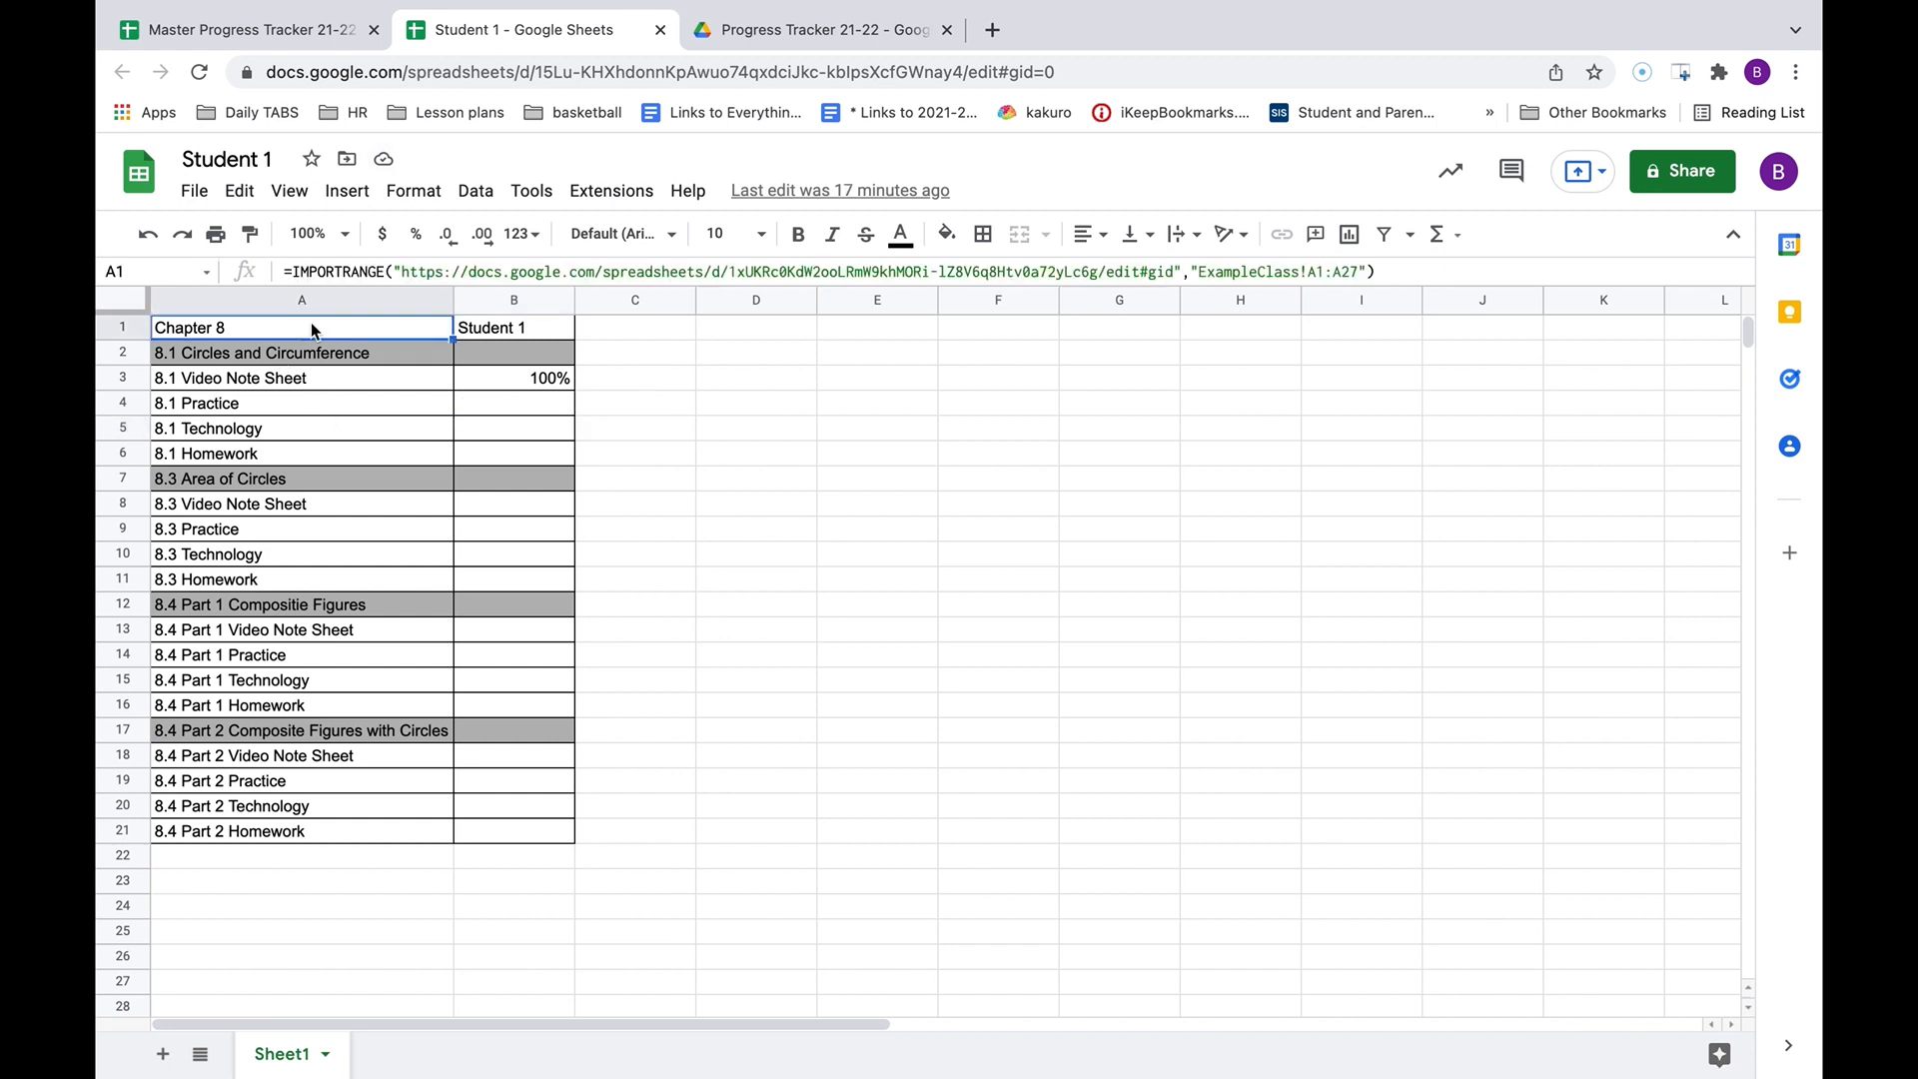
pyautogui.click(517, 330)
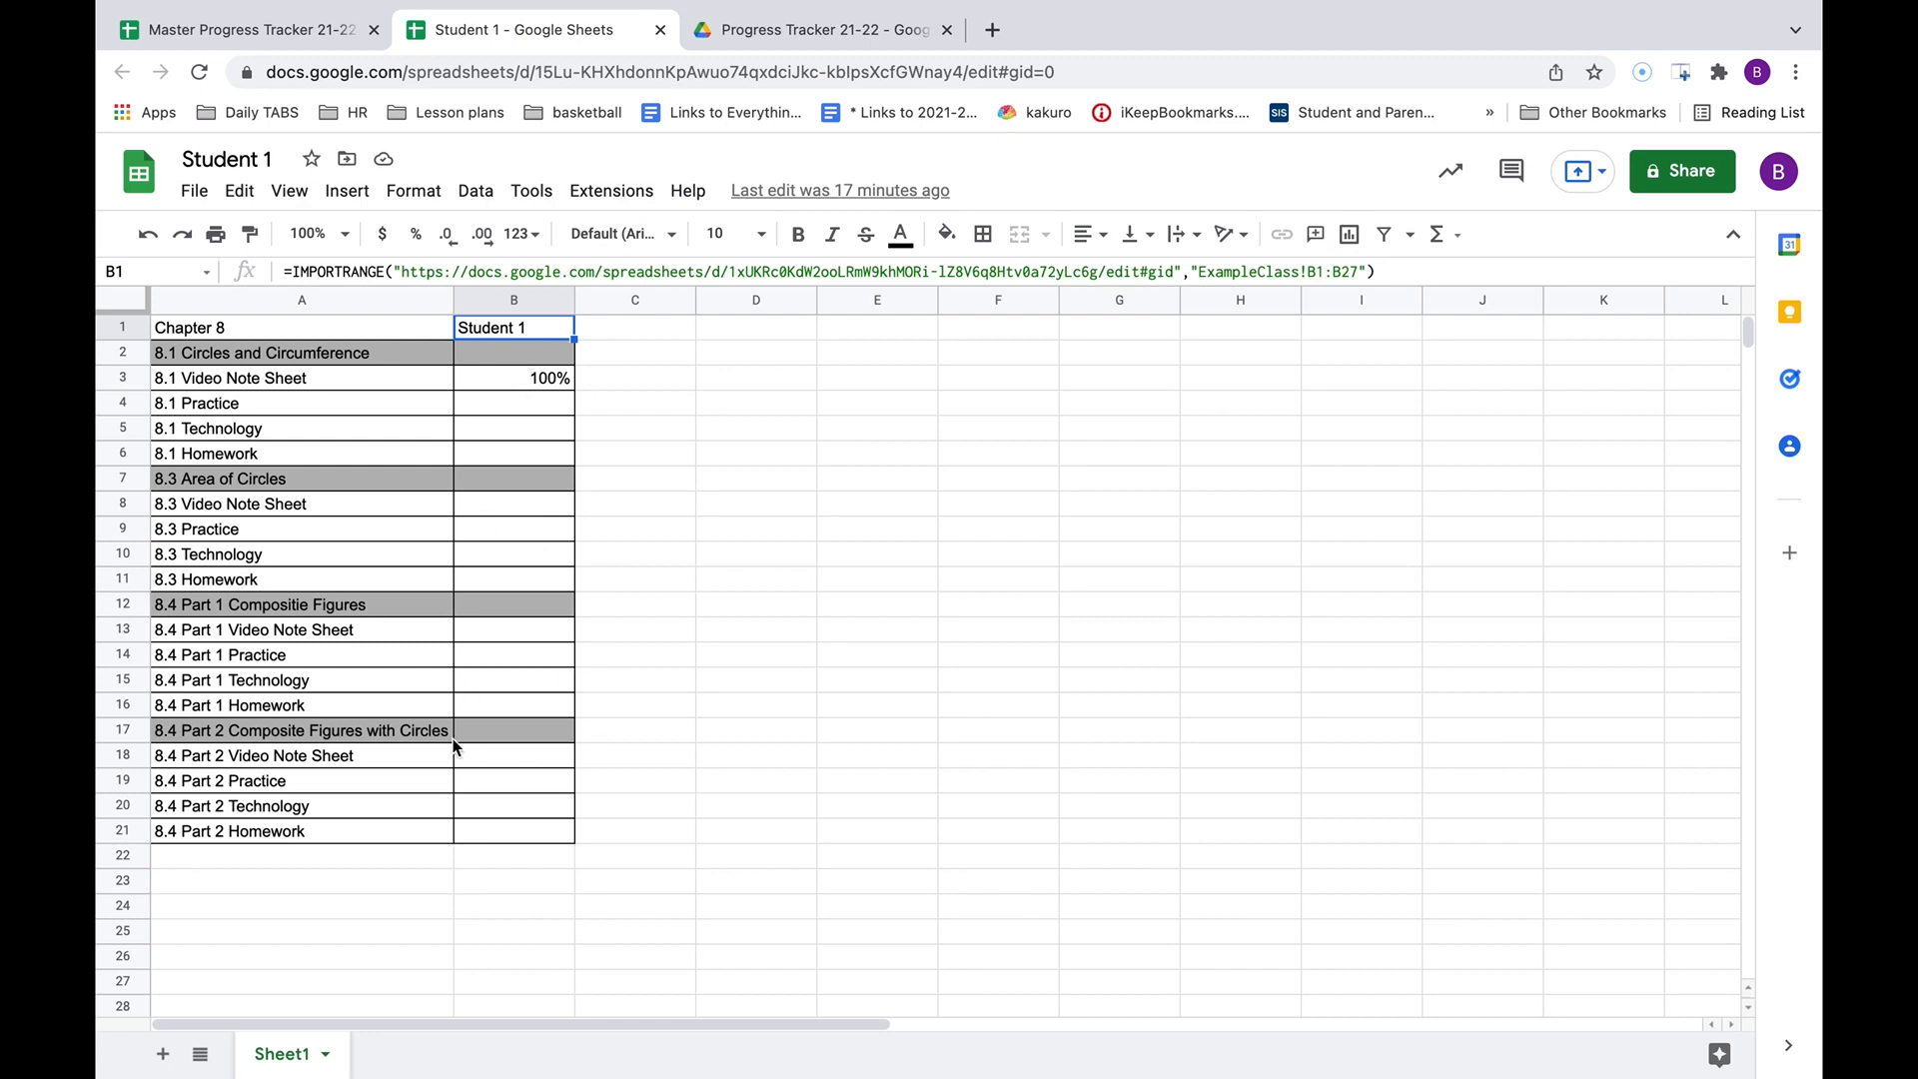
pyautogui.click(229, 26)
pyautogui.click(397, 325)
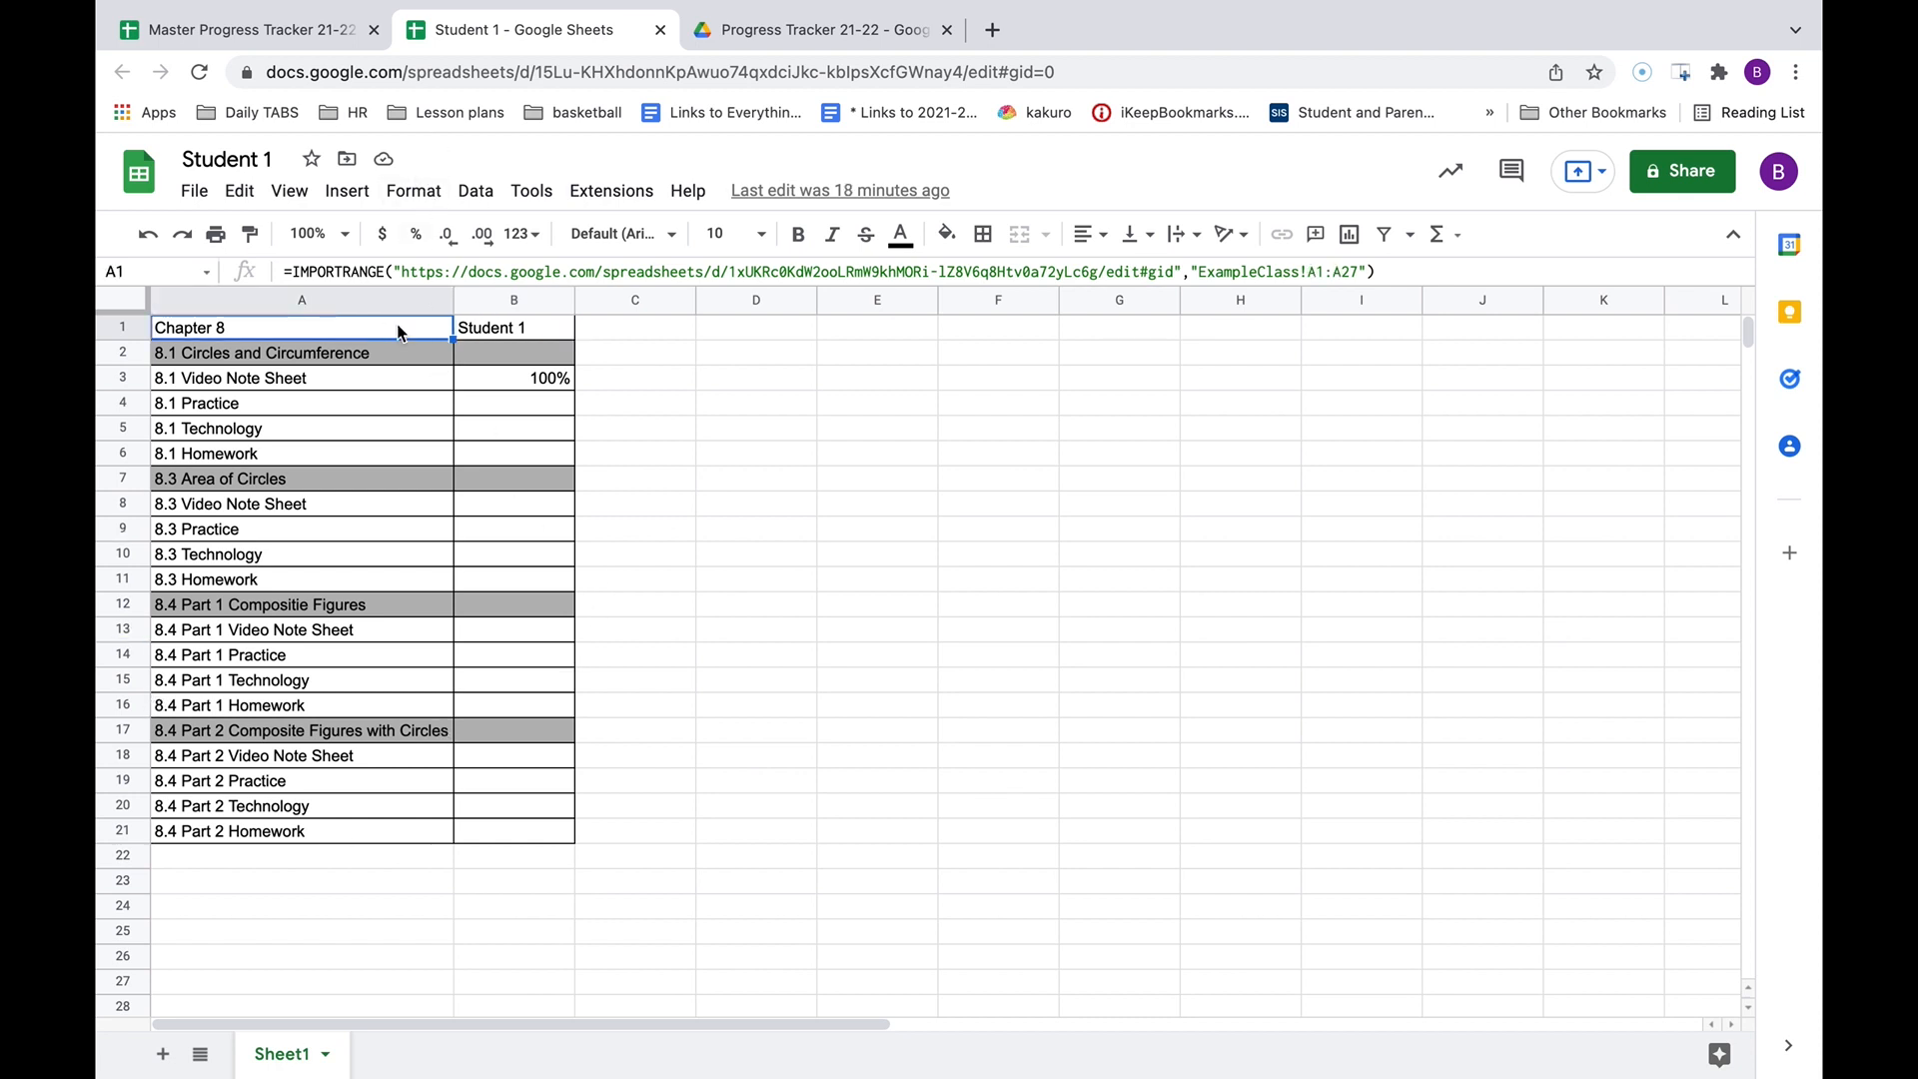
pyautogui.click(482, 335)
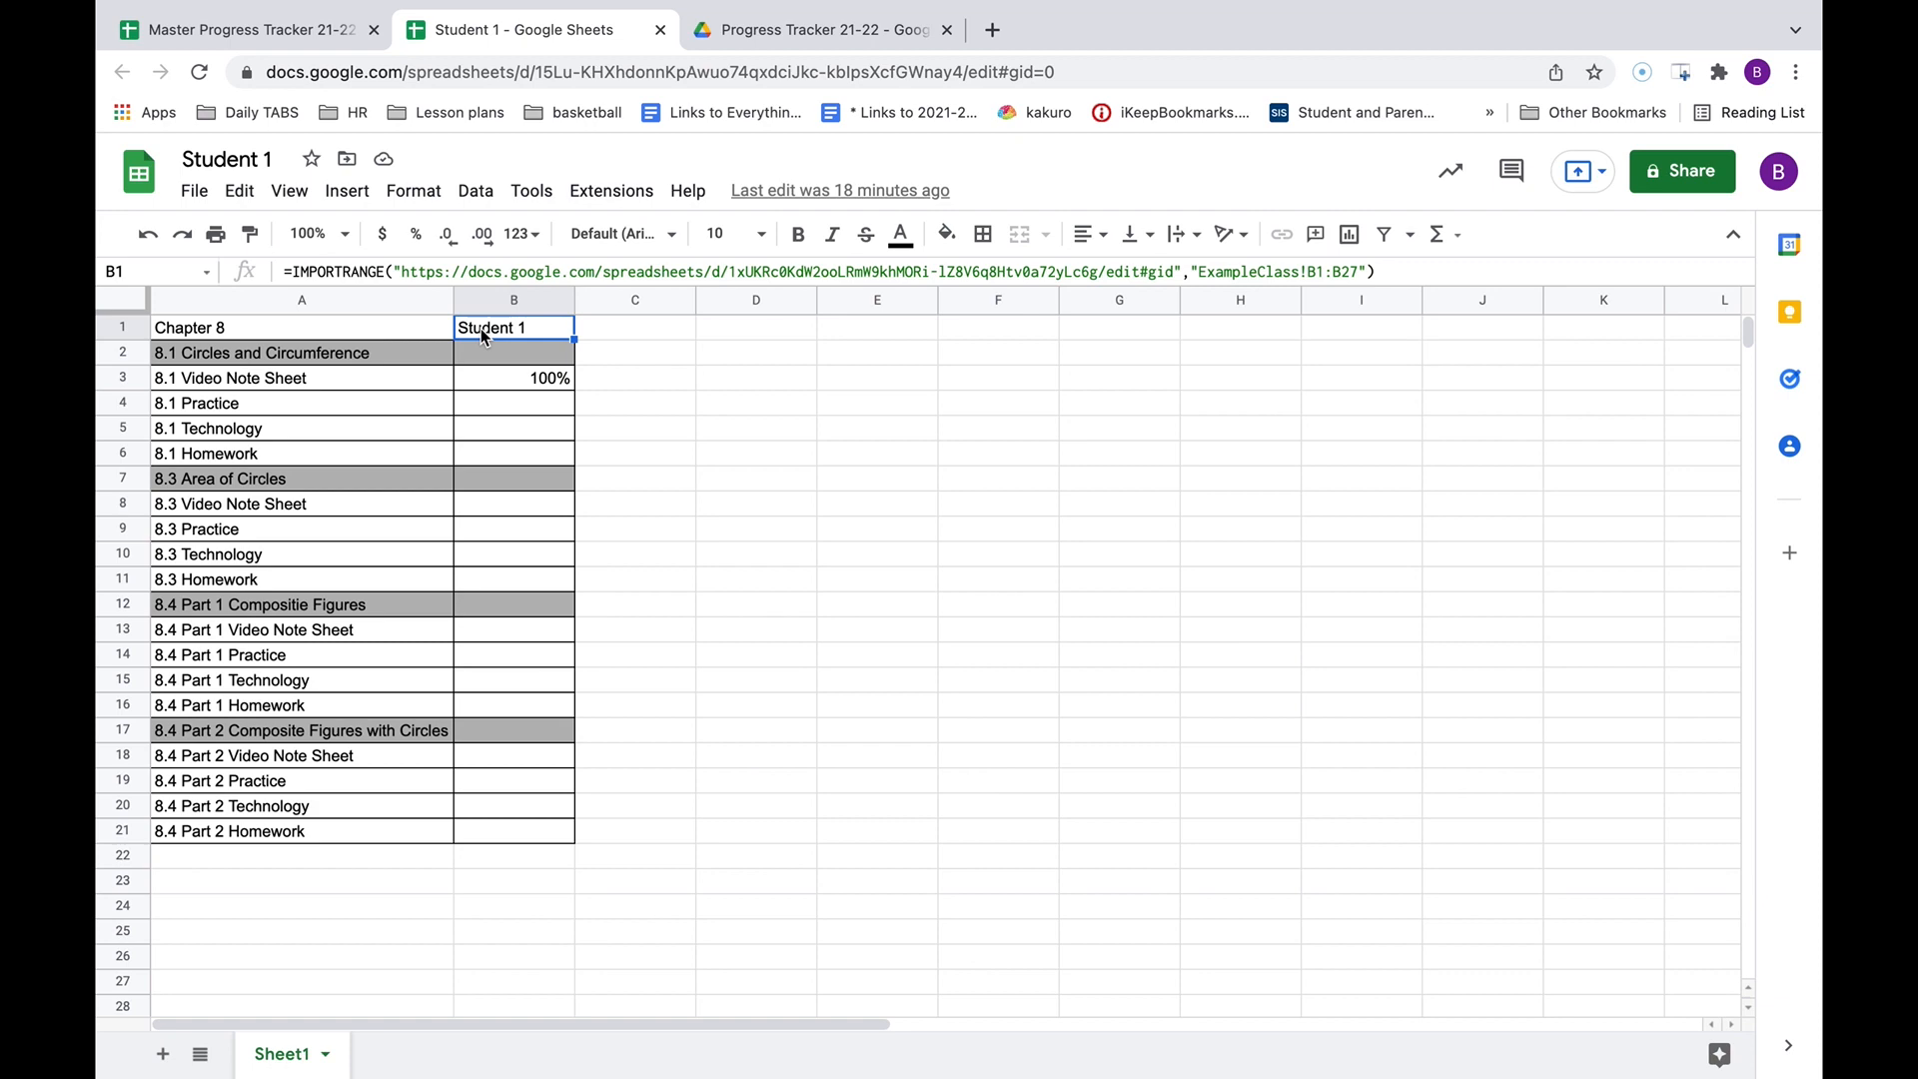
pyautogui.click(282, 28)
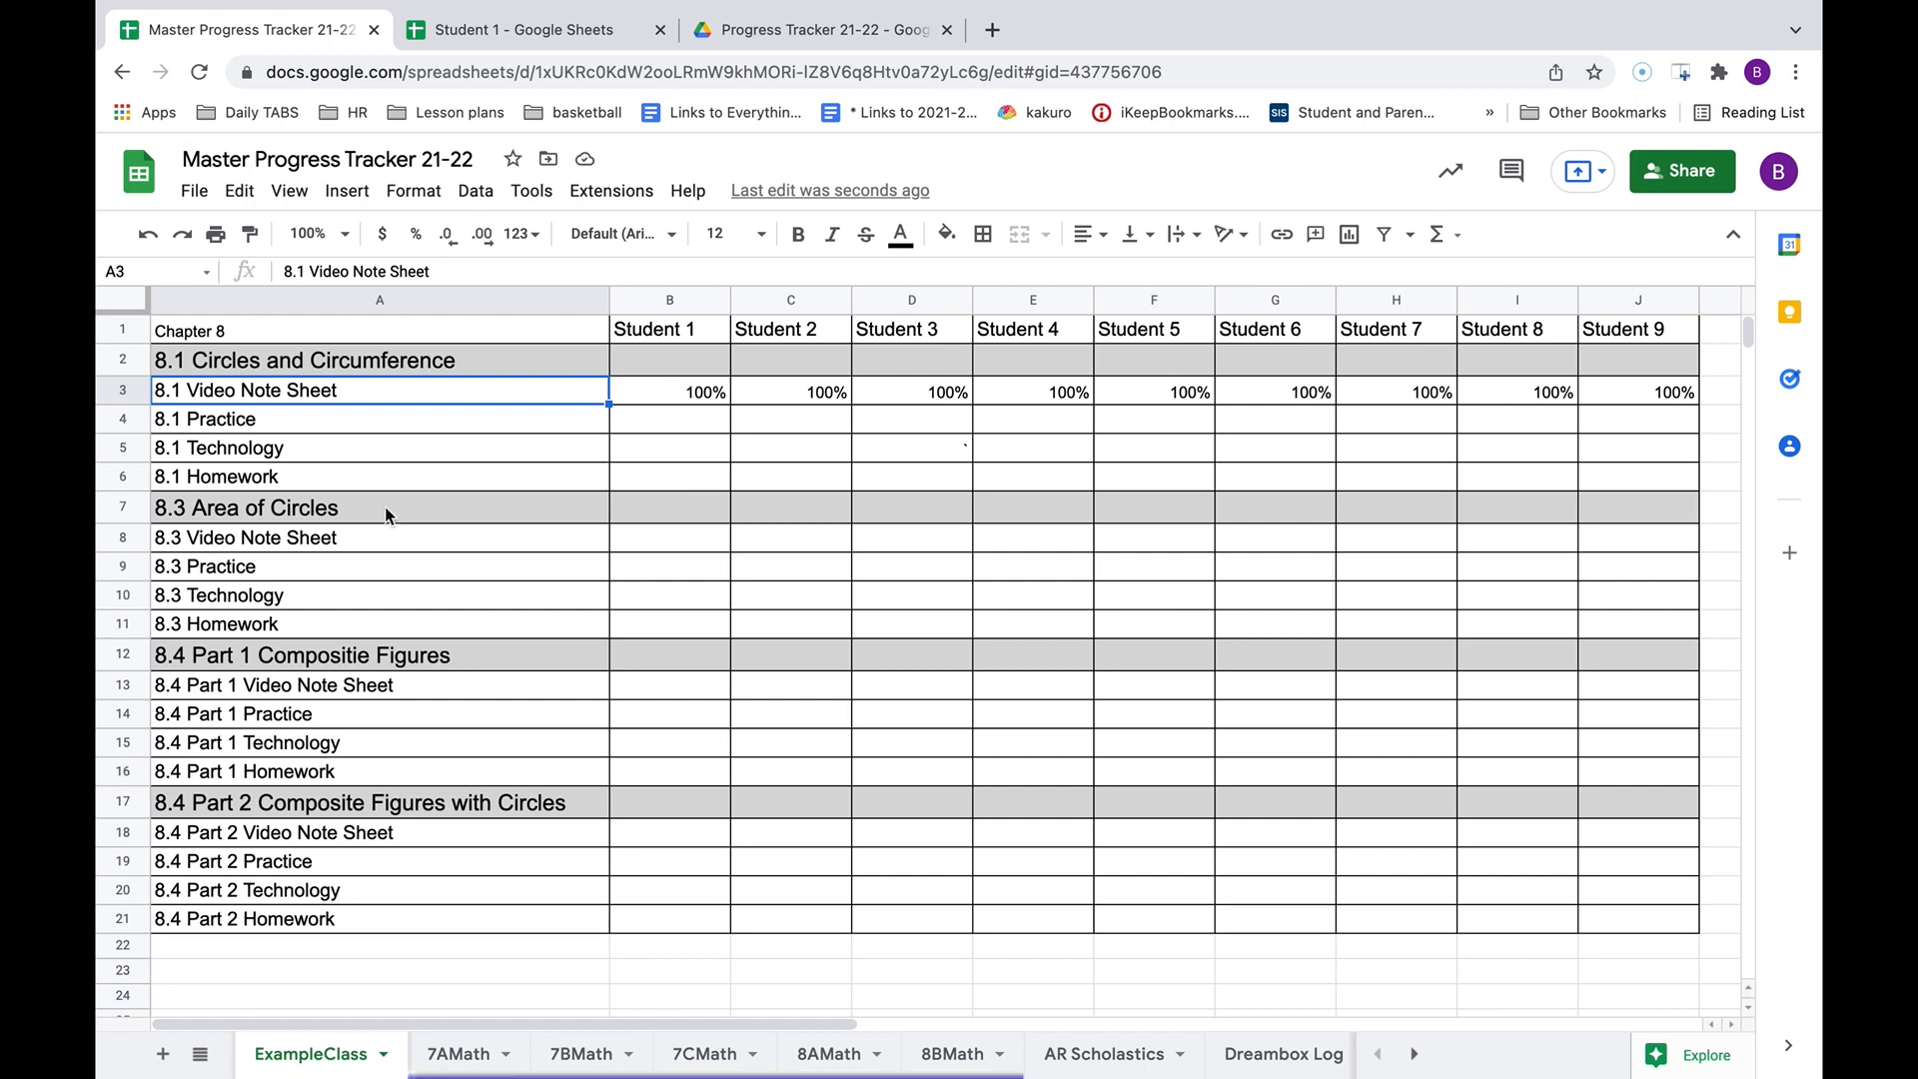
pyautogui.click(512, 18)
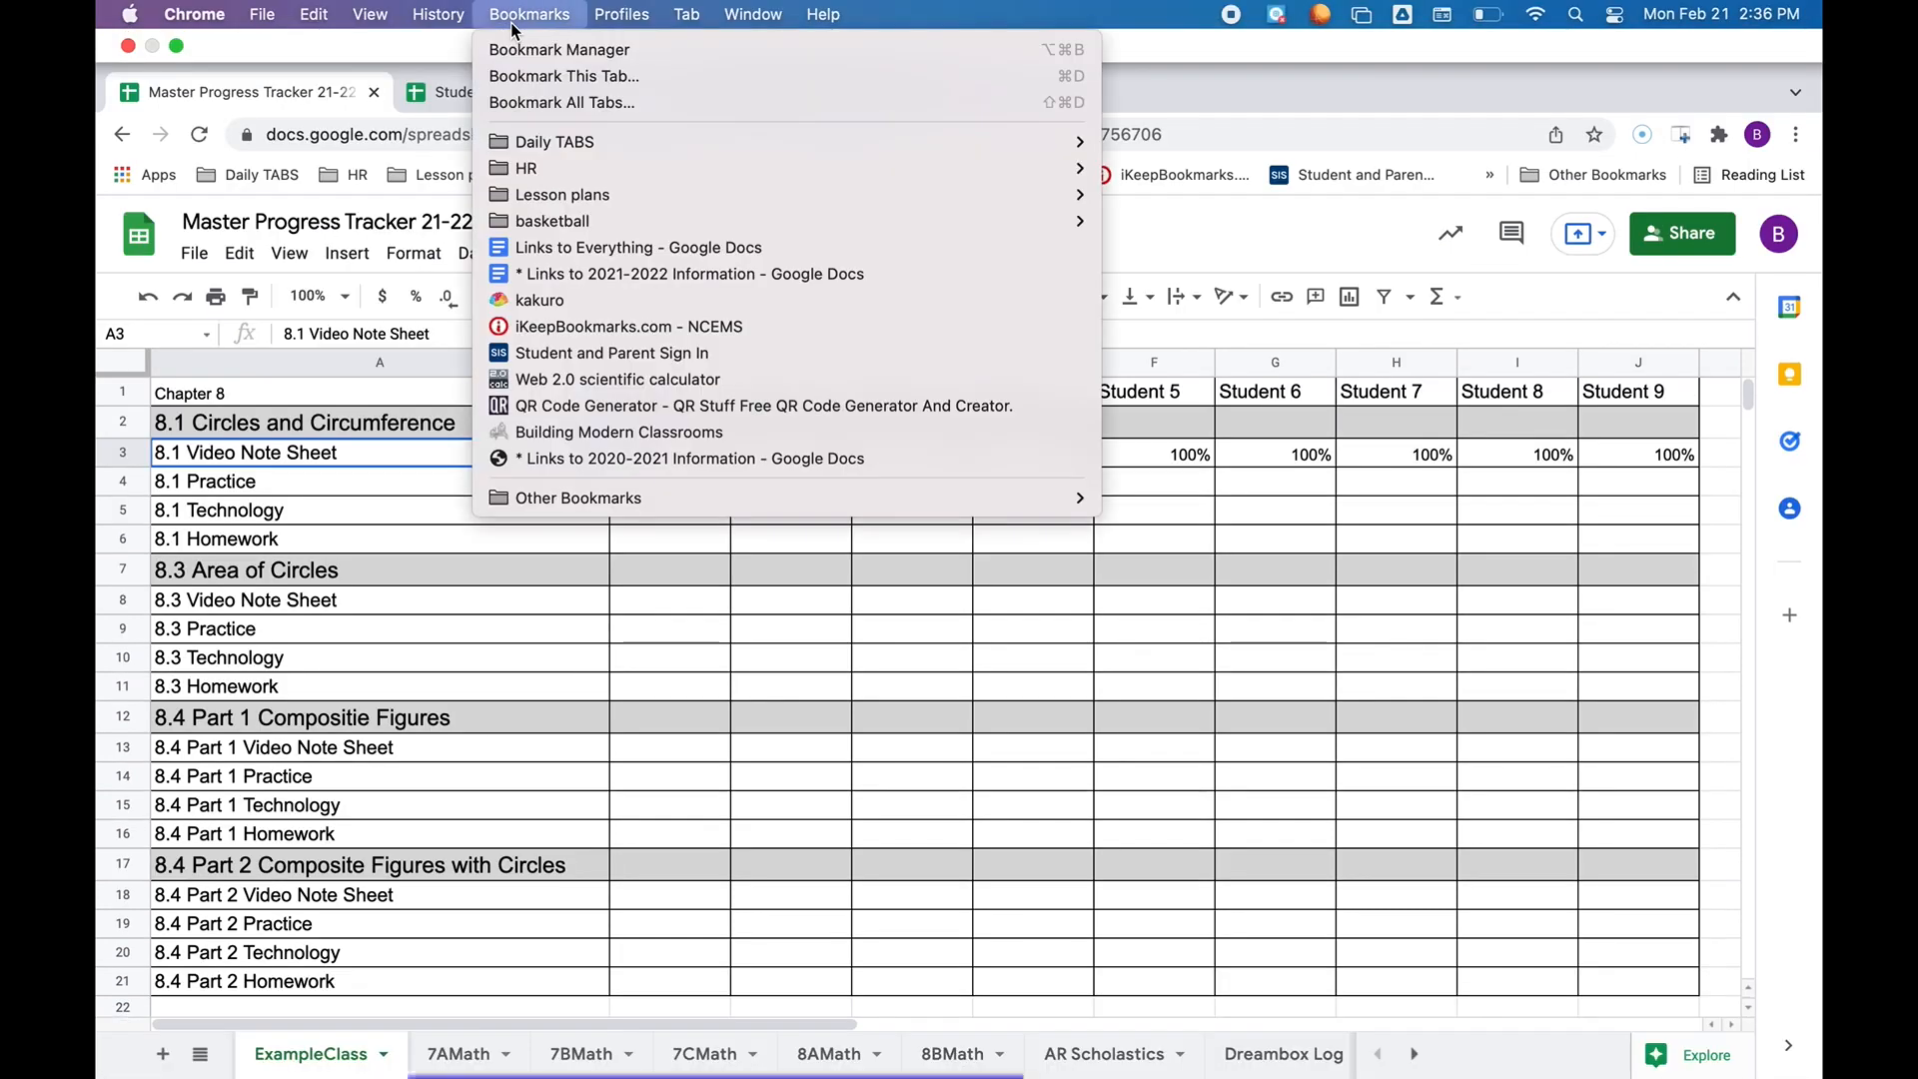
pyautogui.click(372, 55)
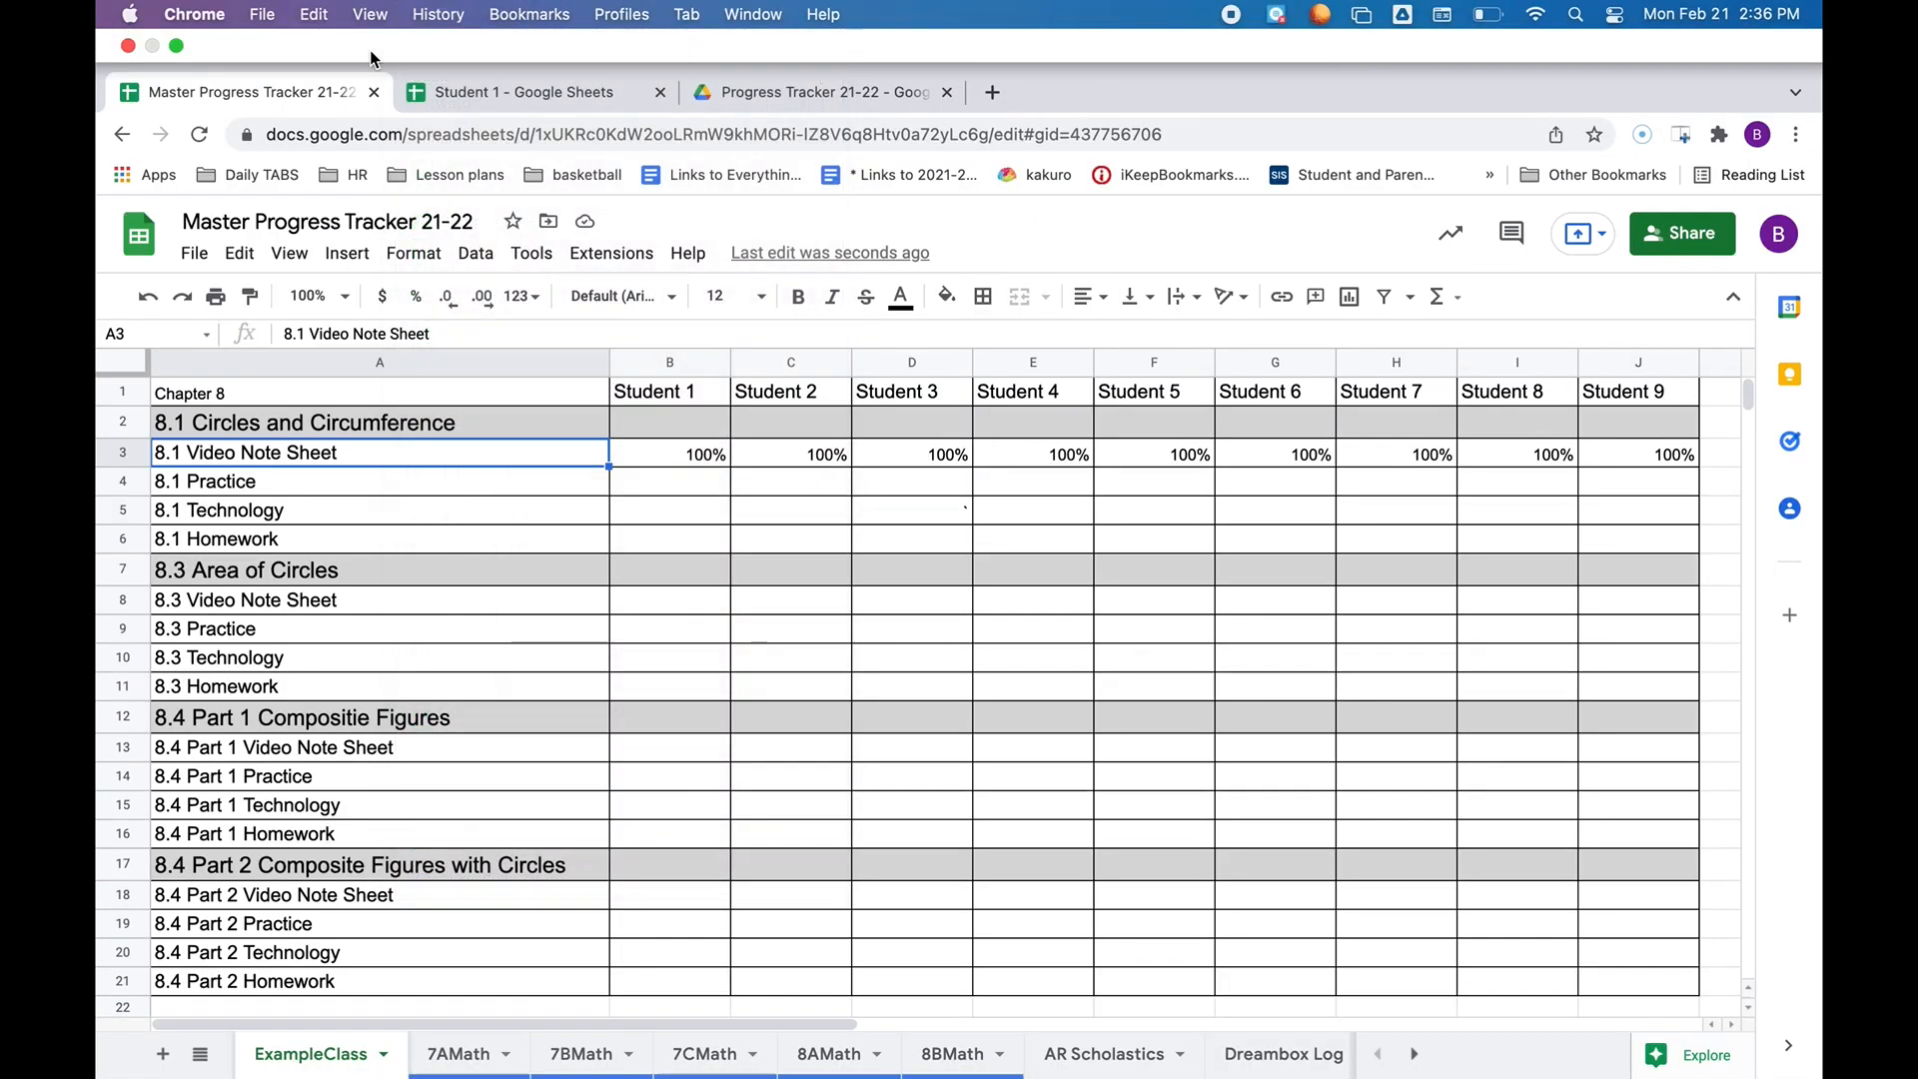
pyautogui.click(463, 97)
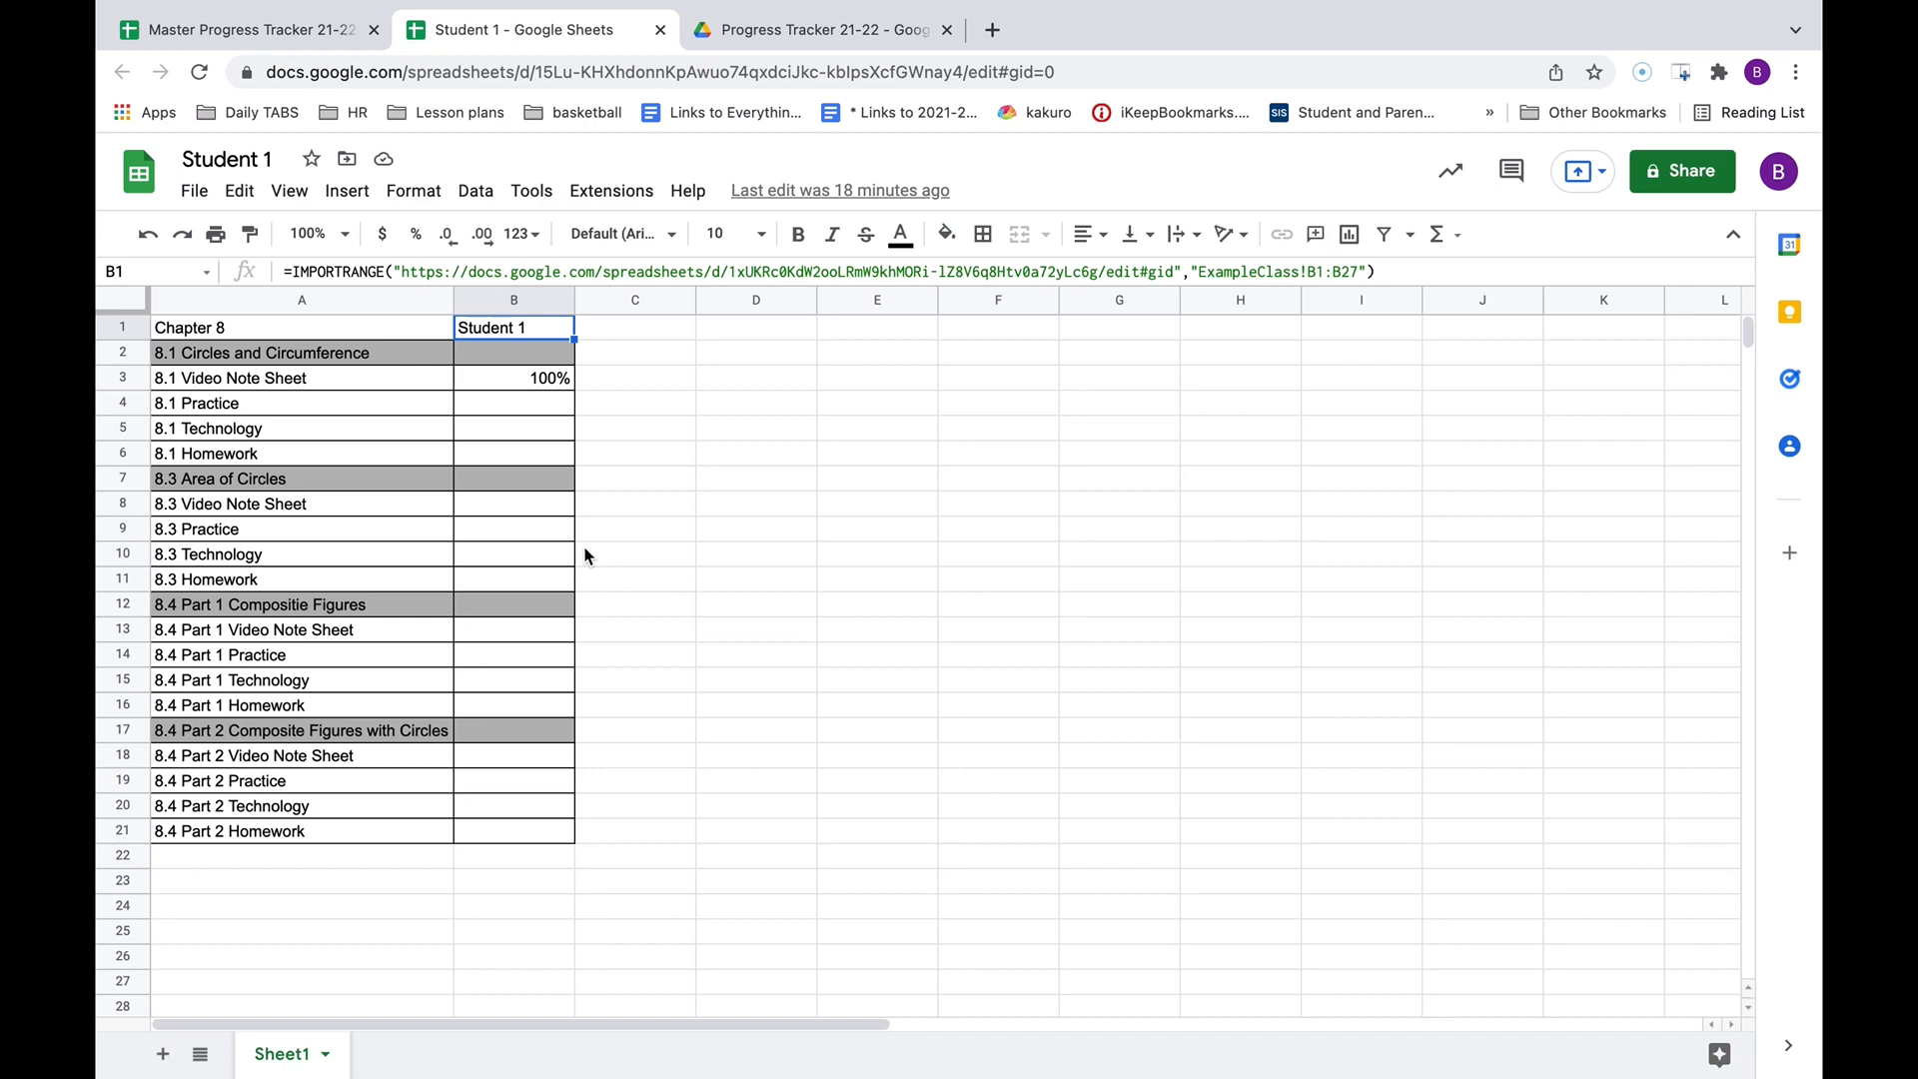
pyautogui.click(183, 35)
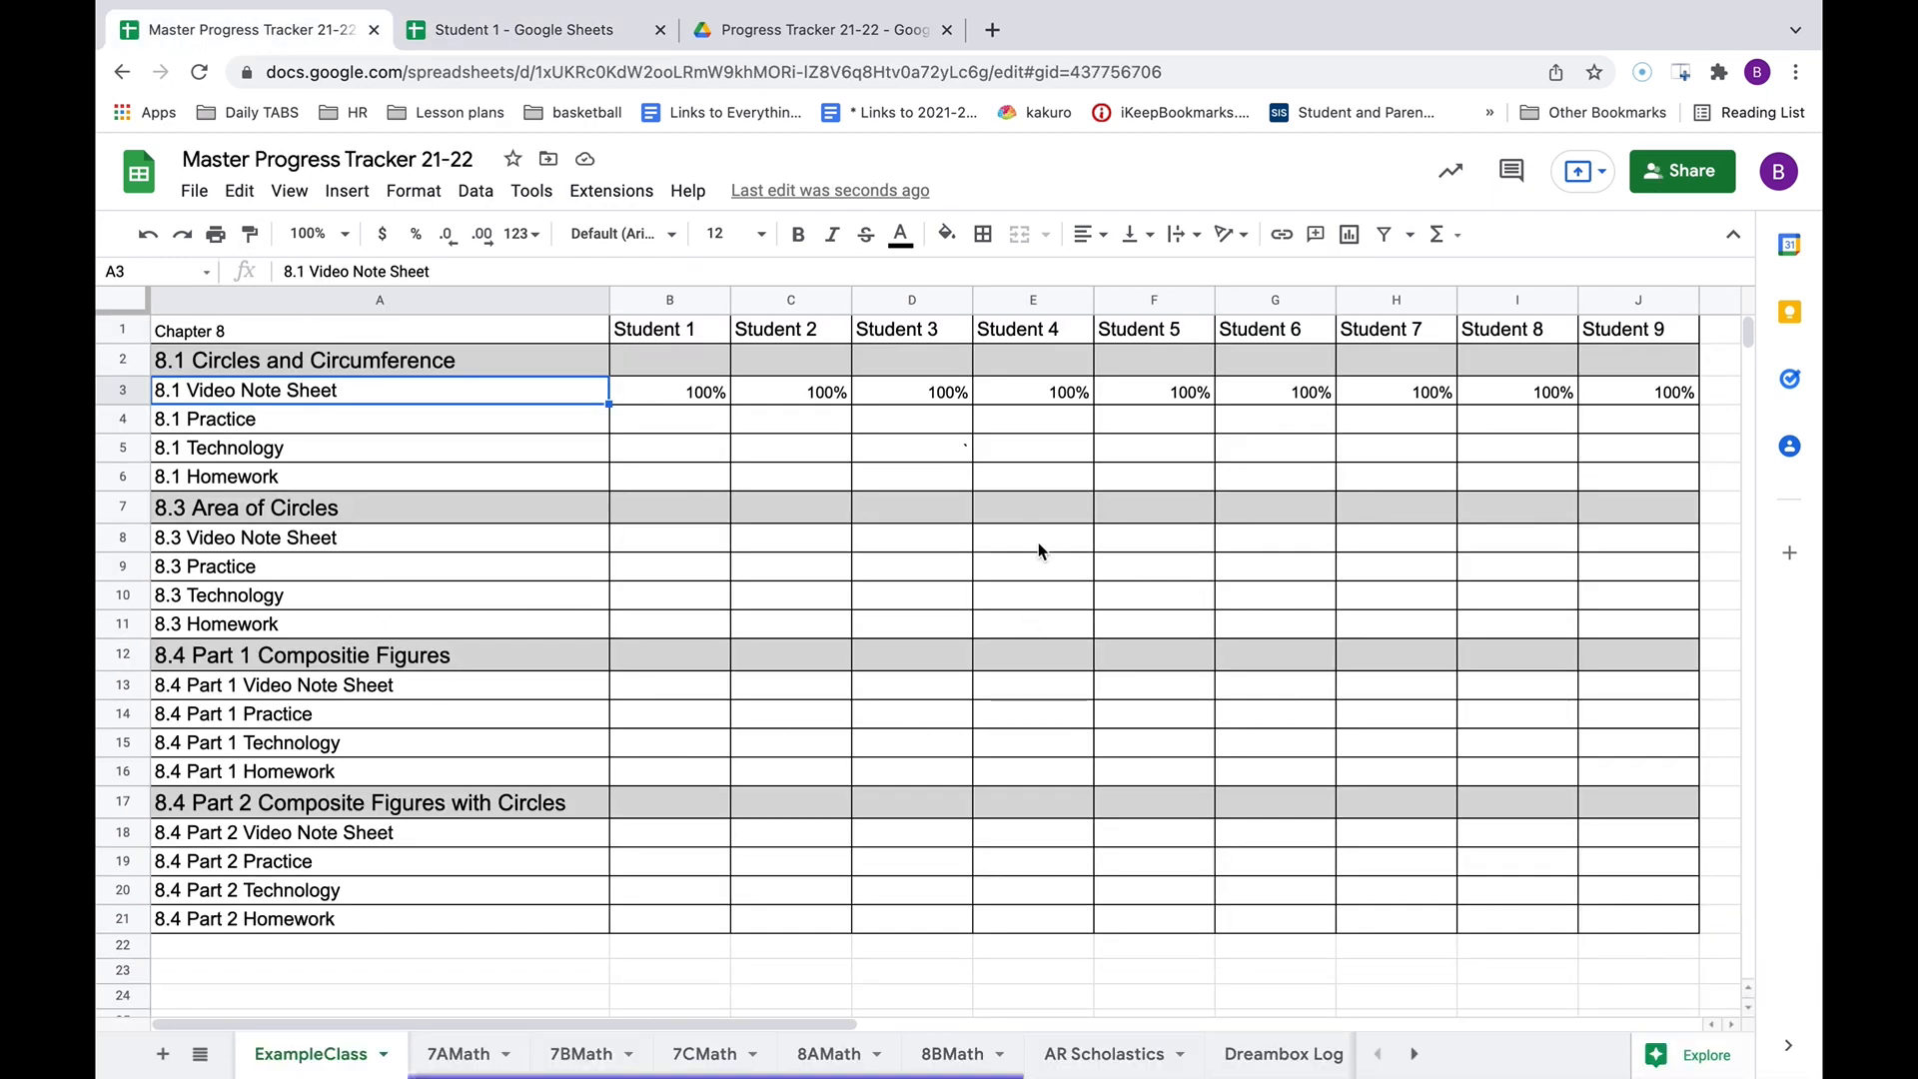
# Create a new blank spreadsheet from File > New and title it 'Student 2'.
pyautogui.click(194, 193)
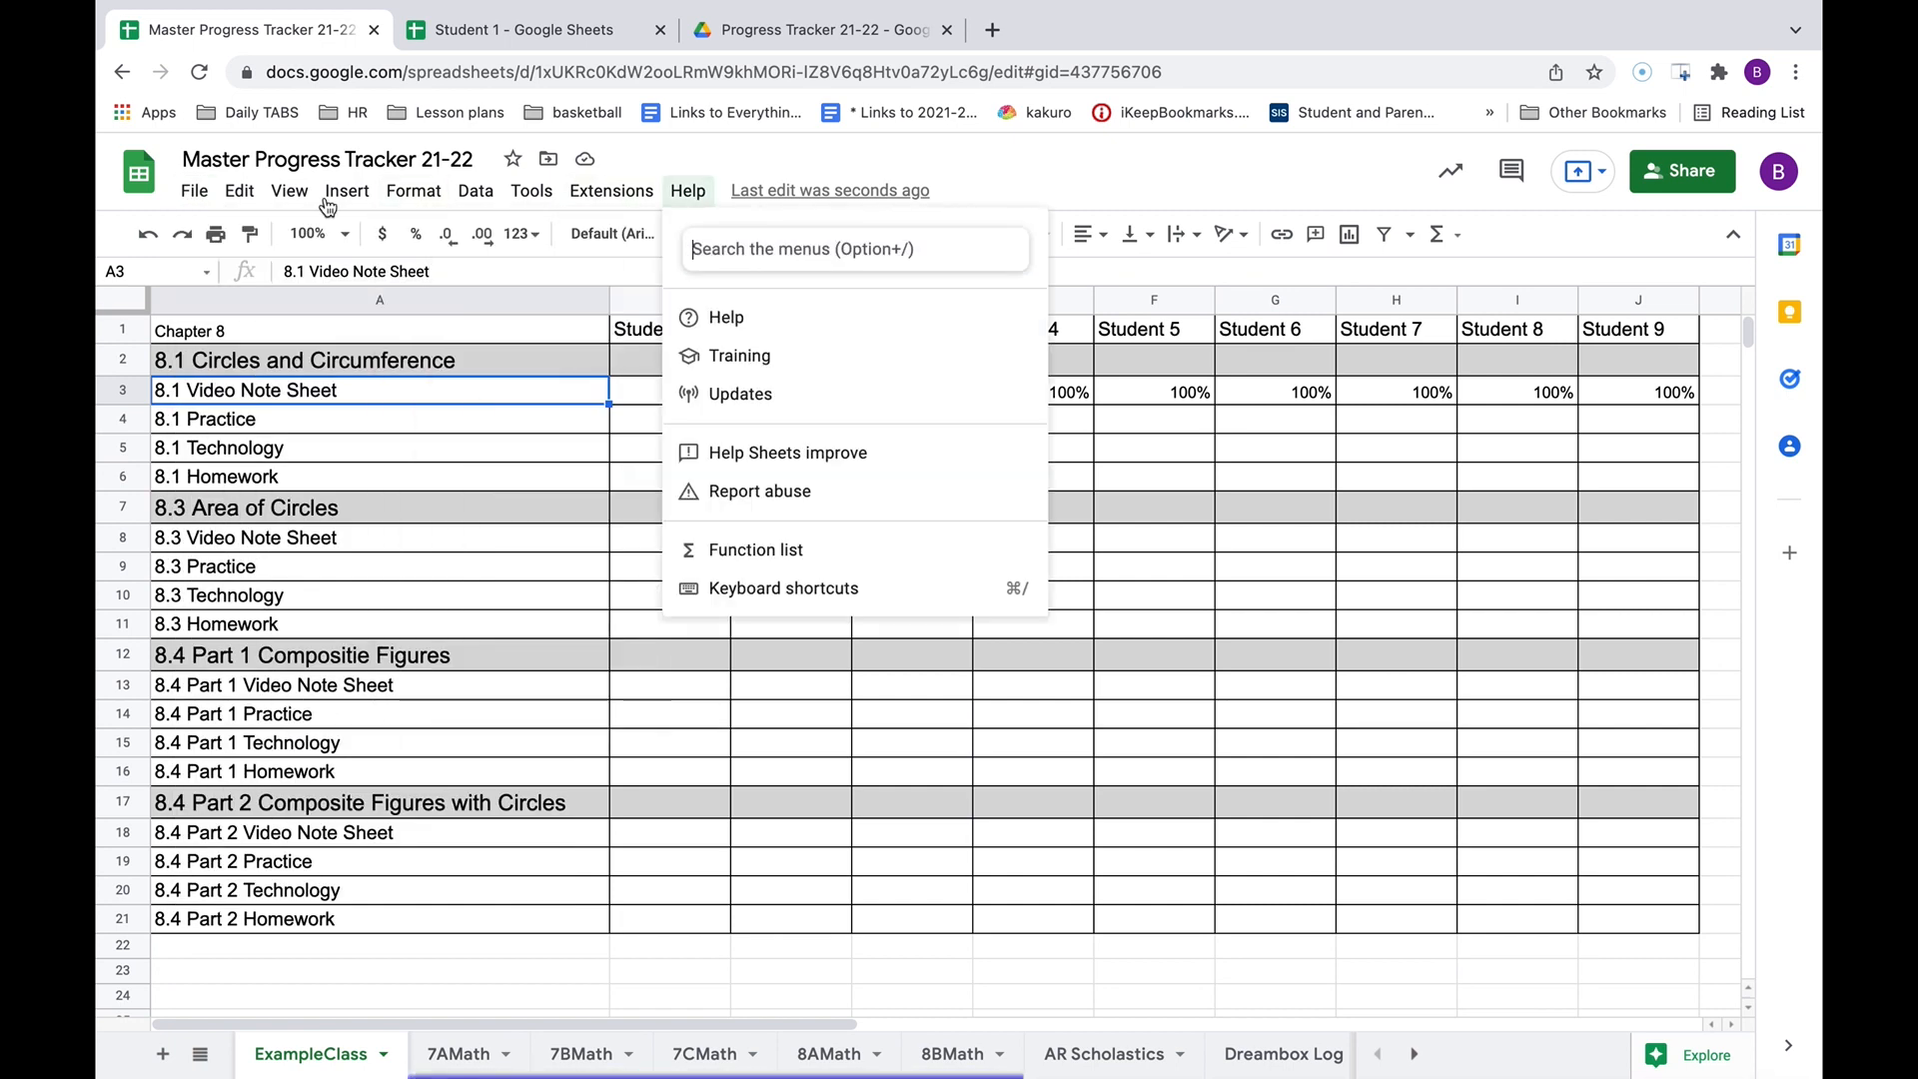
pyautogui.moveTo(222, 240)
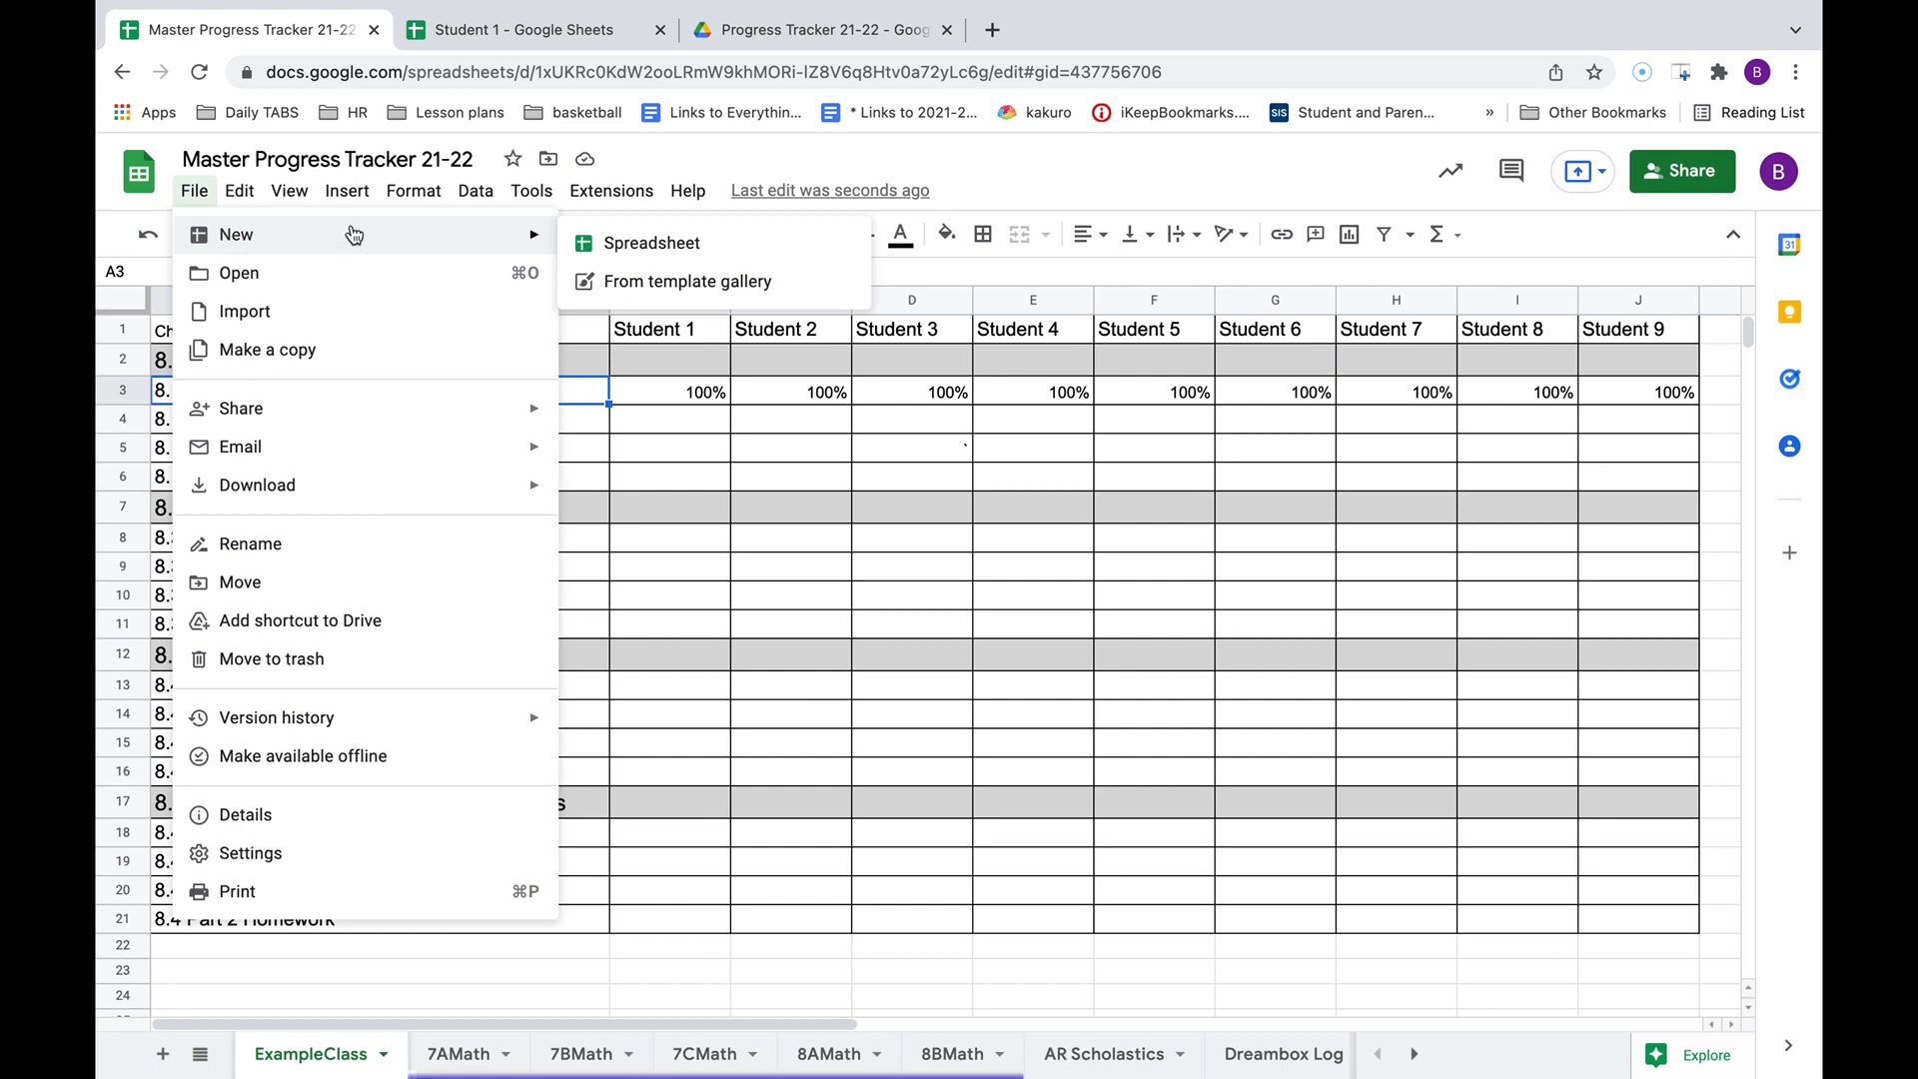
pyautogui.click(607, 246)
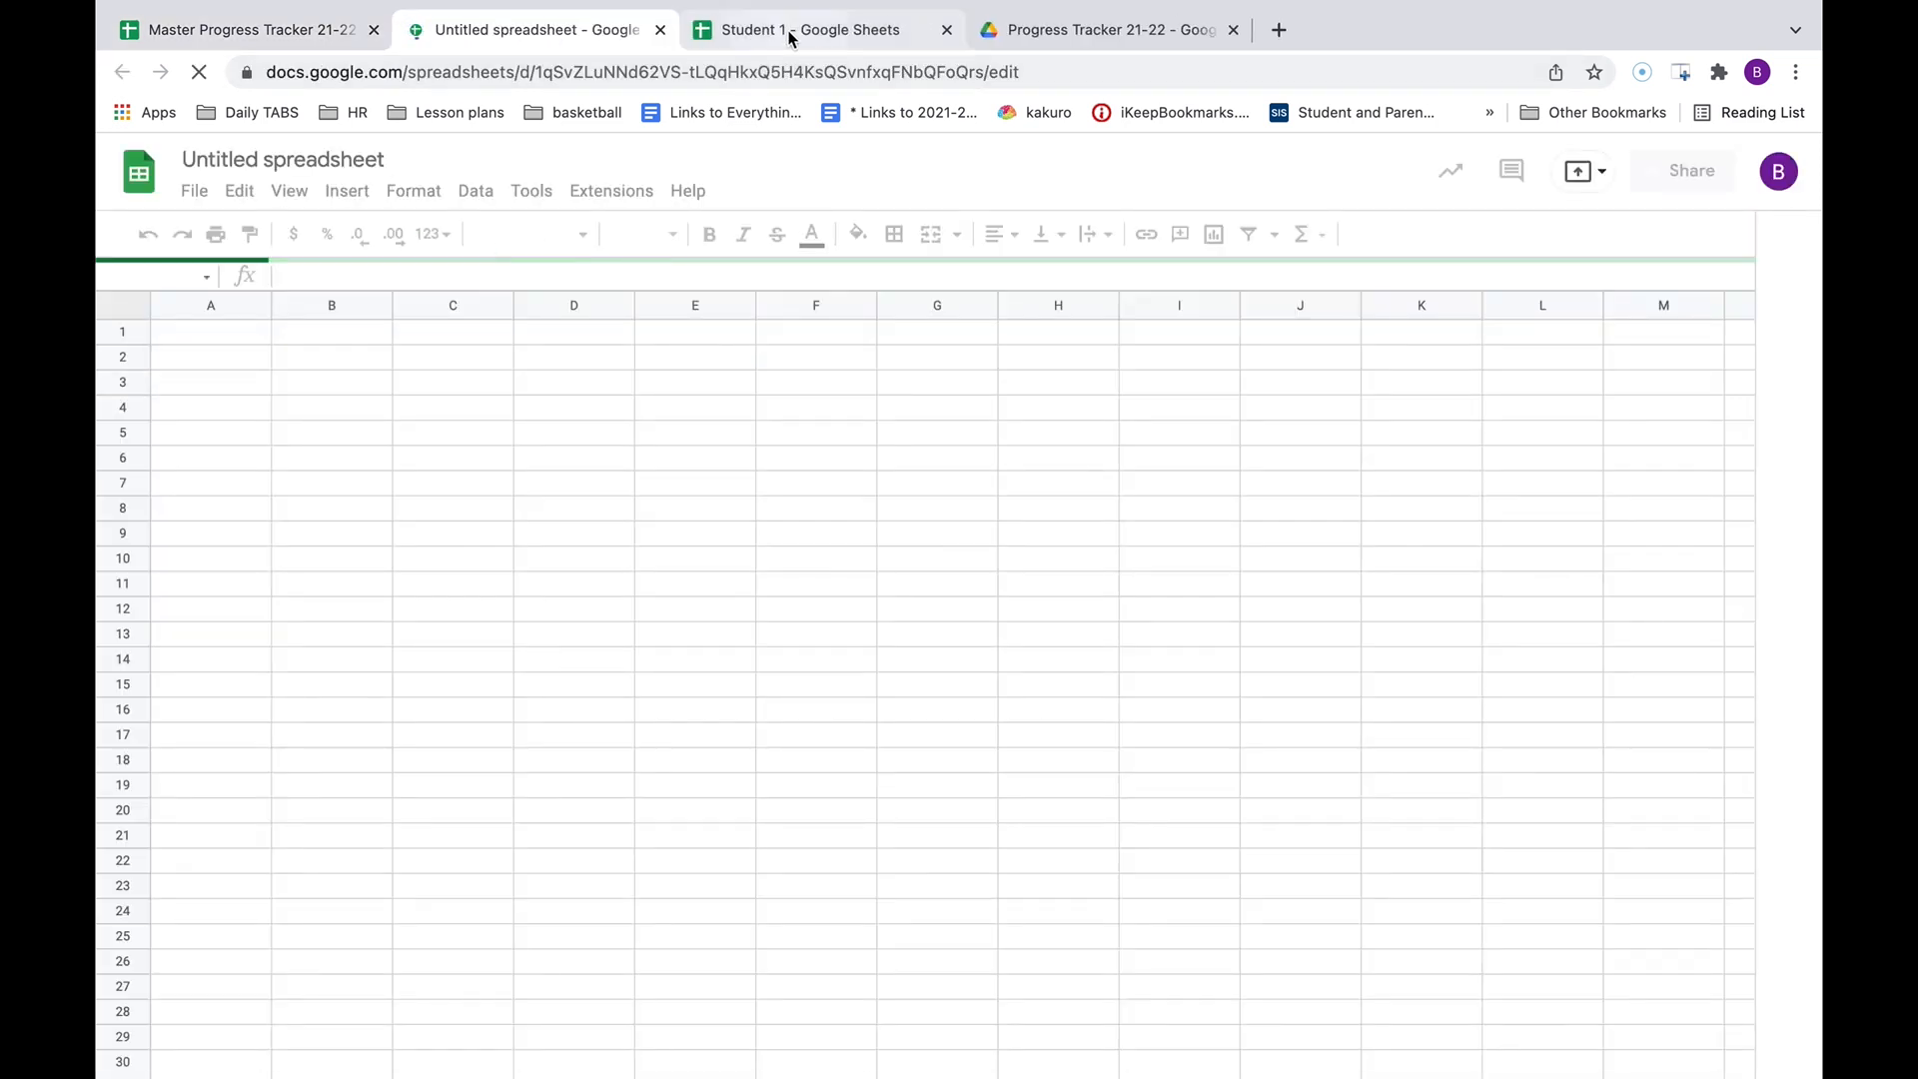
pyautogui.click(277, 162)
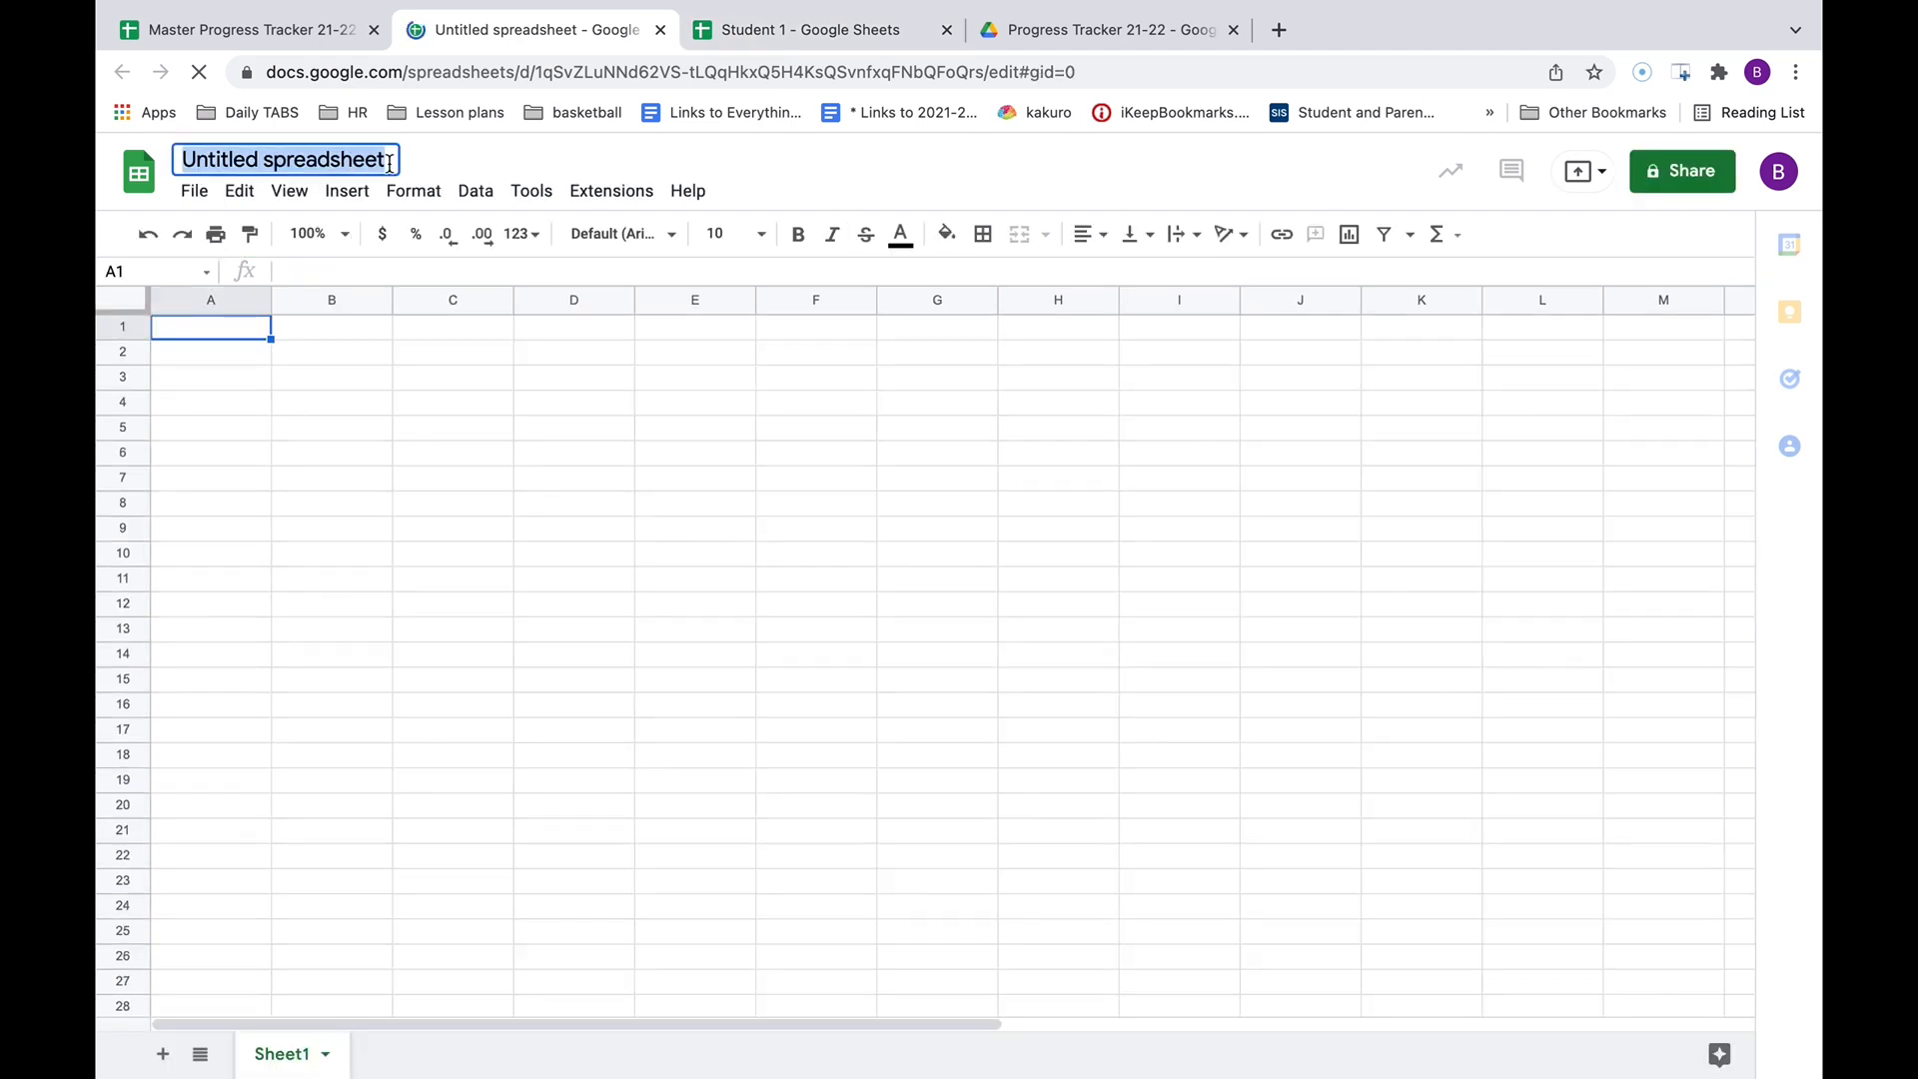
pyautogui.write('St')
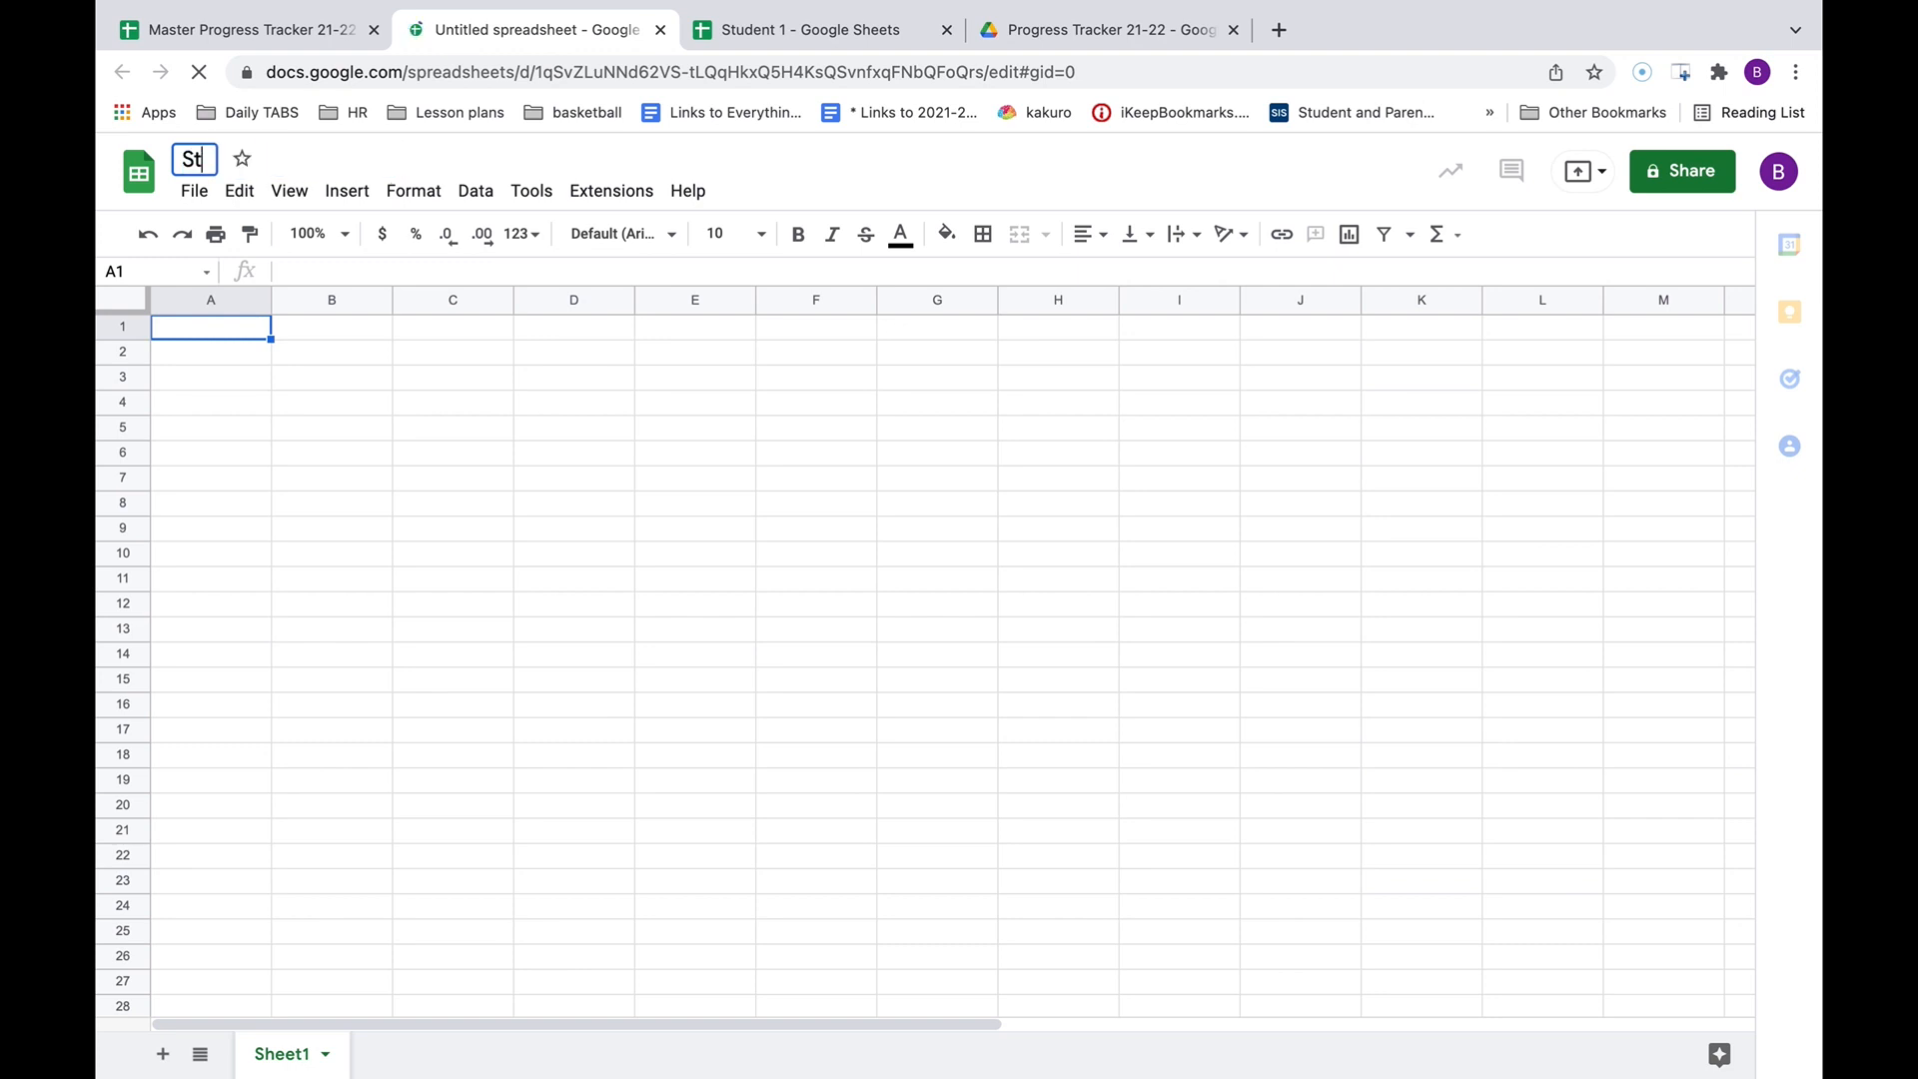
pyautogui.write('udent ')
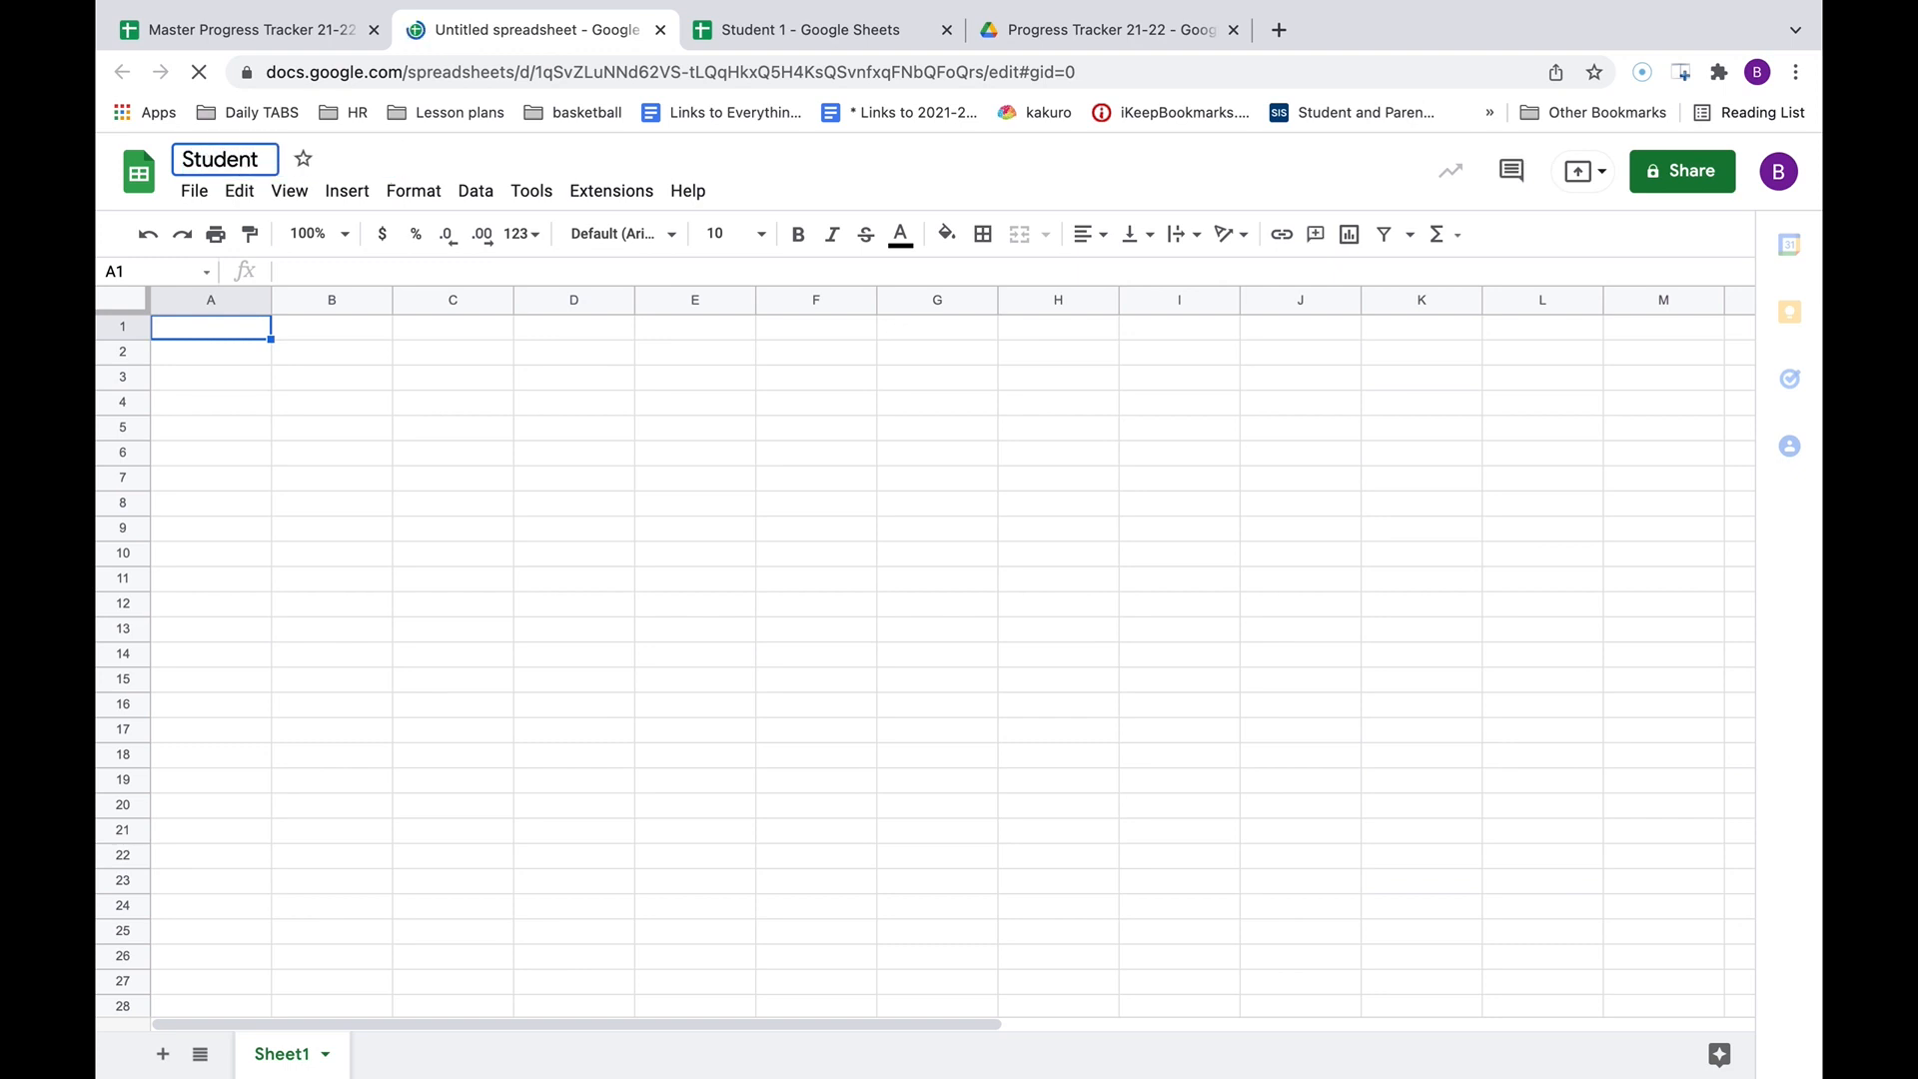
pyautogui.write('2')
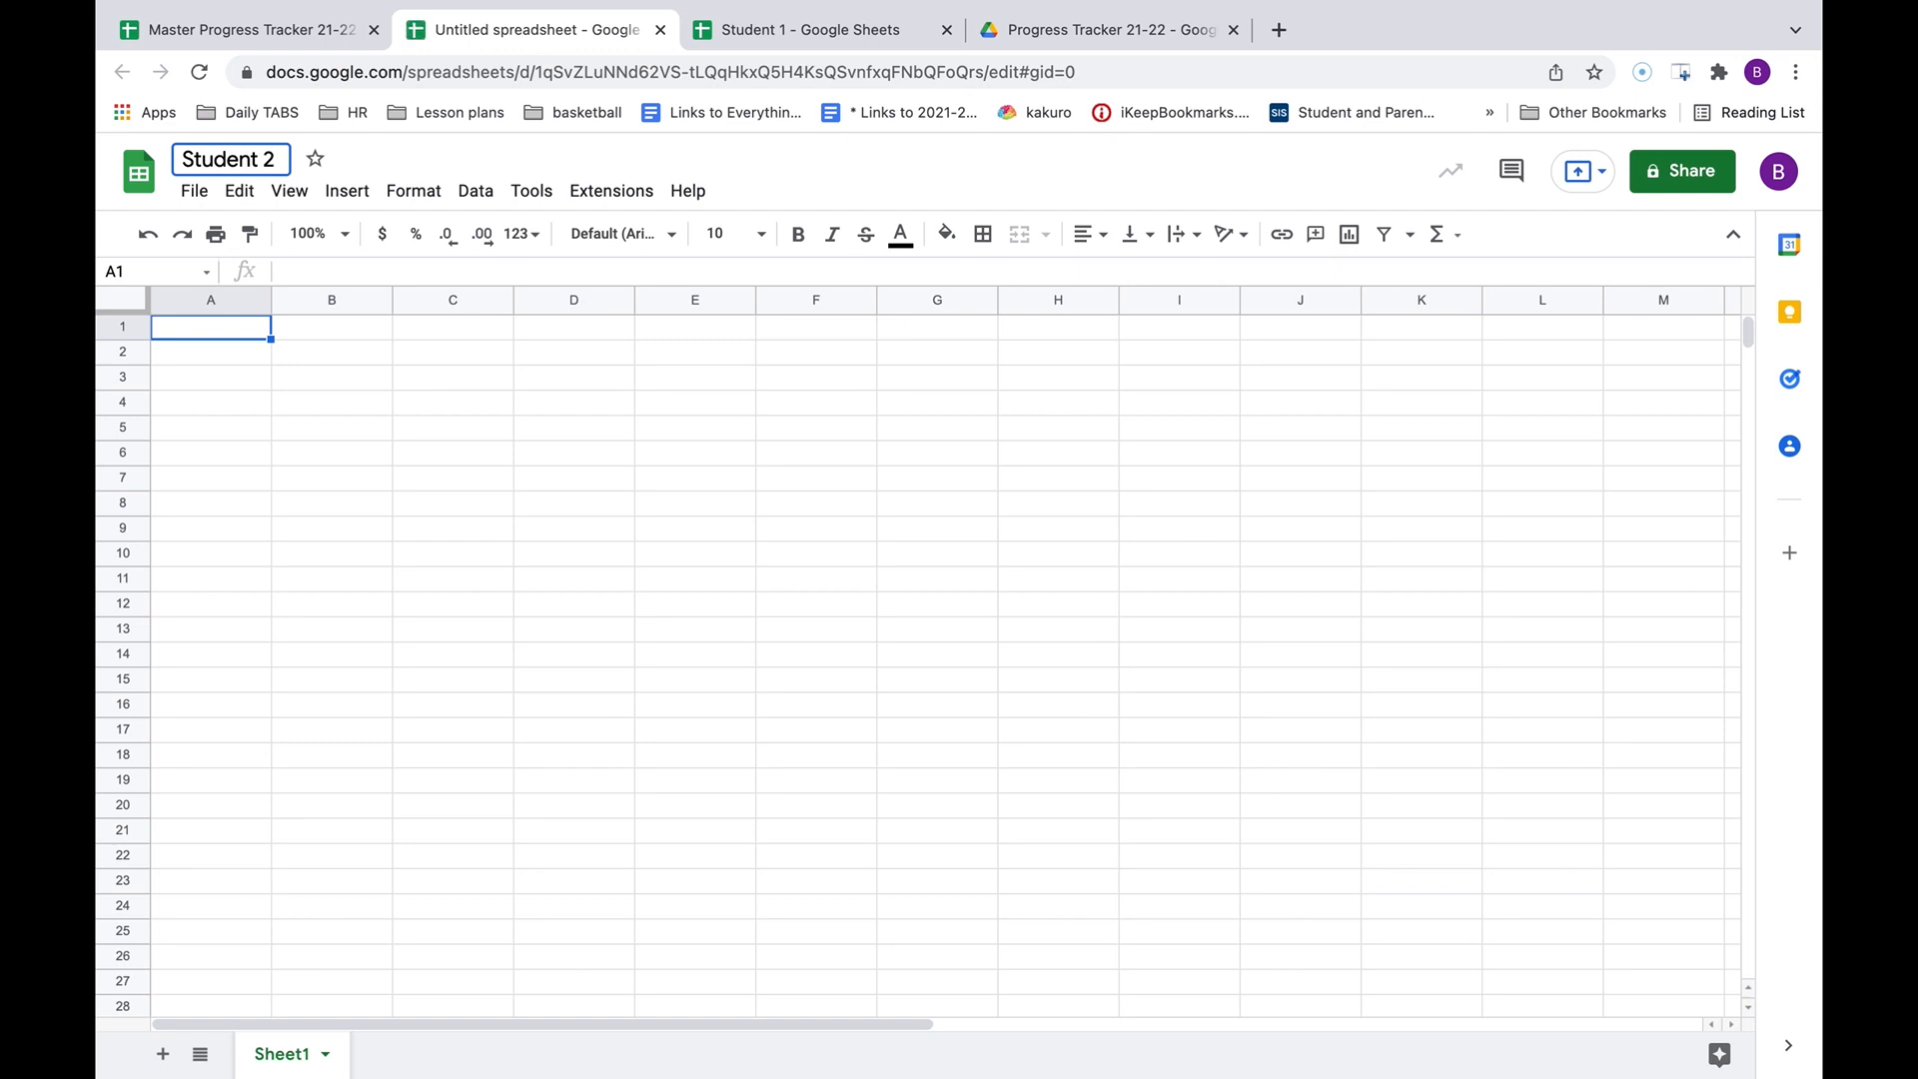
pyautogui.click(344, 406)
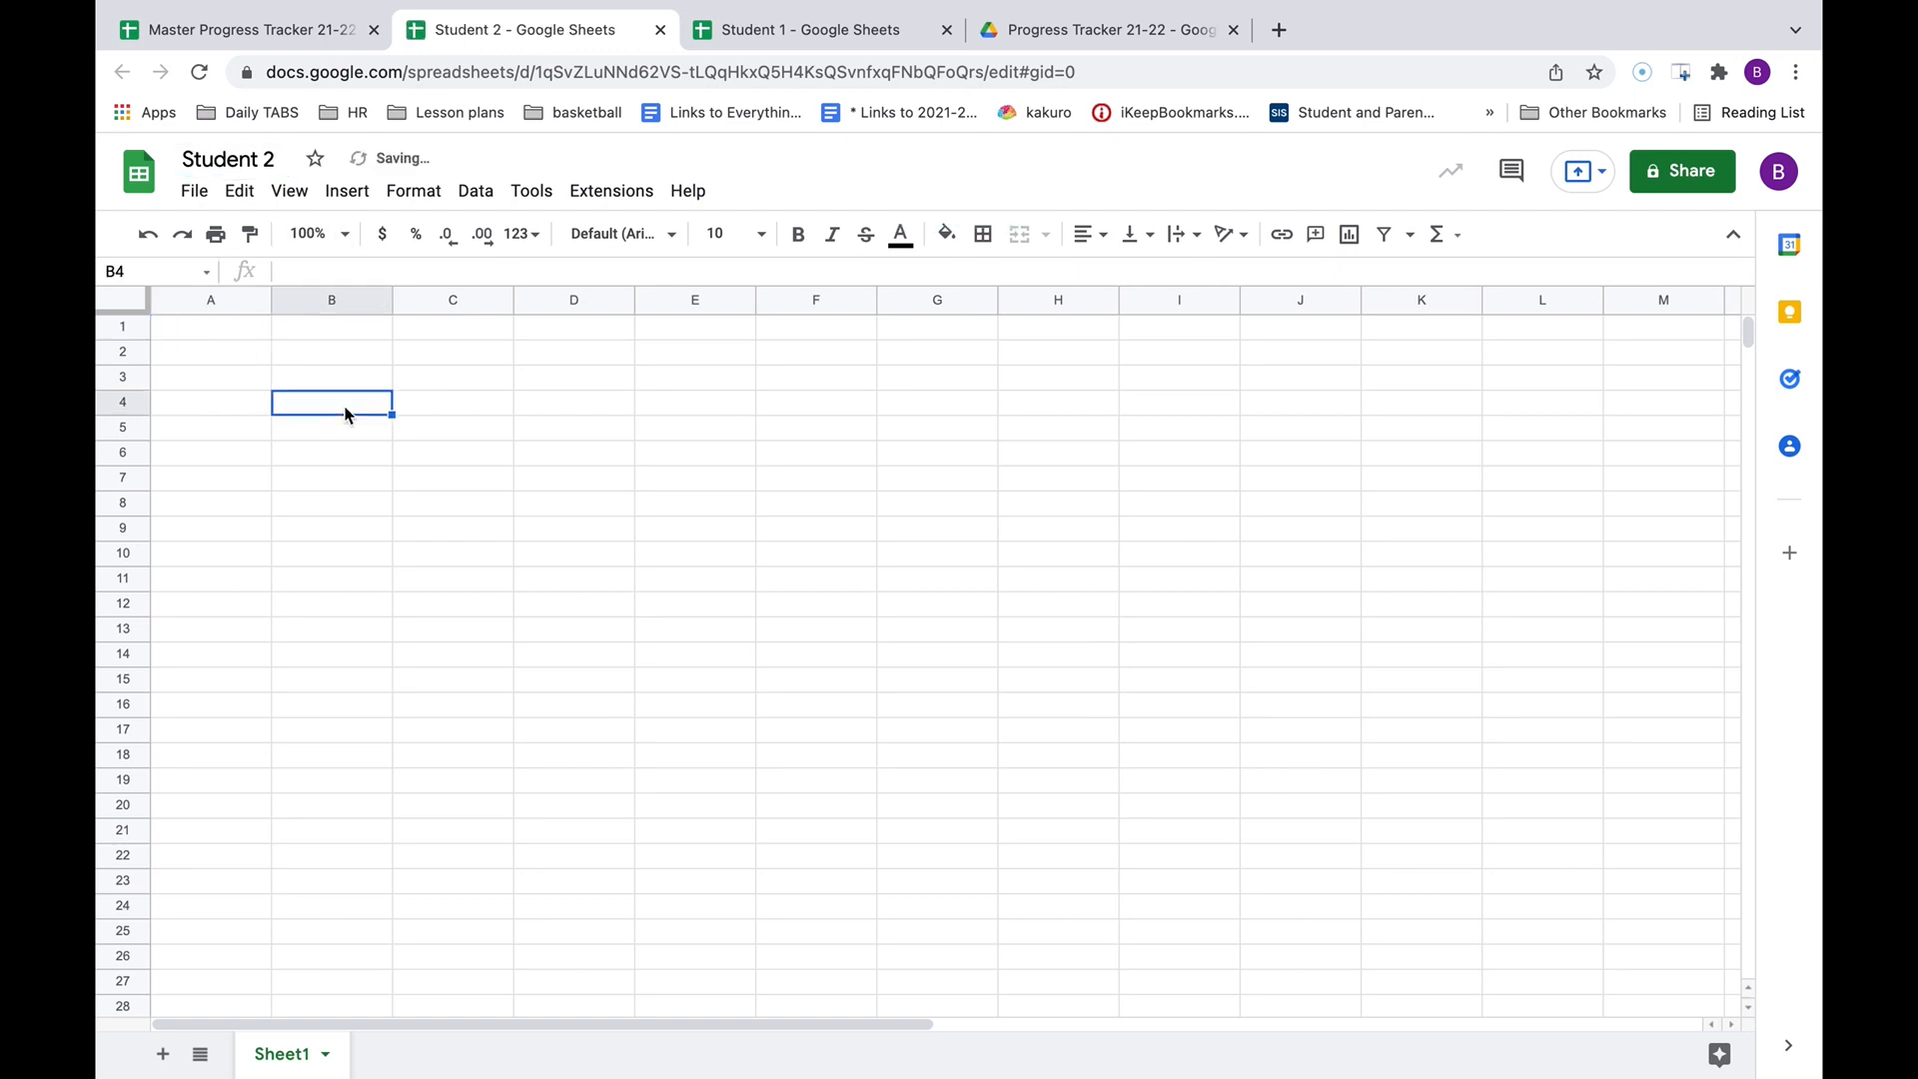
pyautogui.click(247, 330)
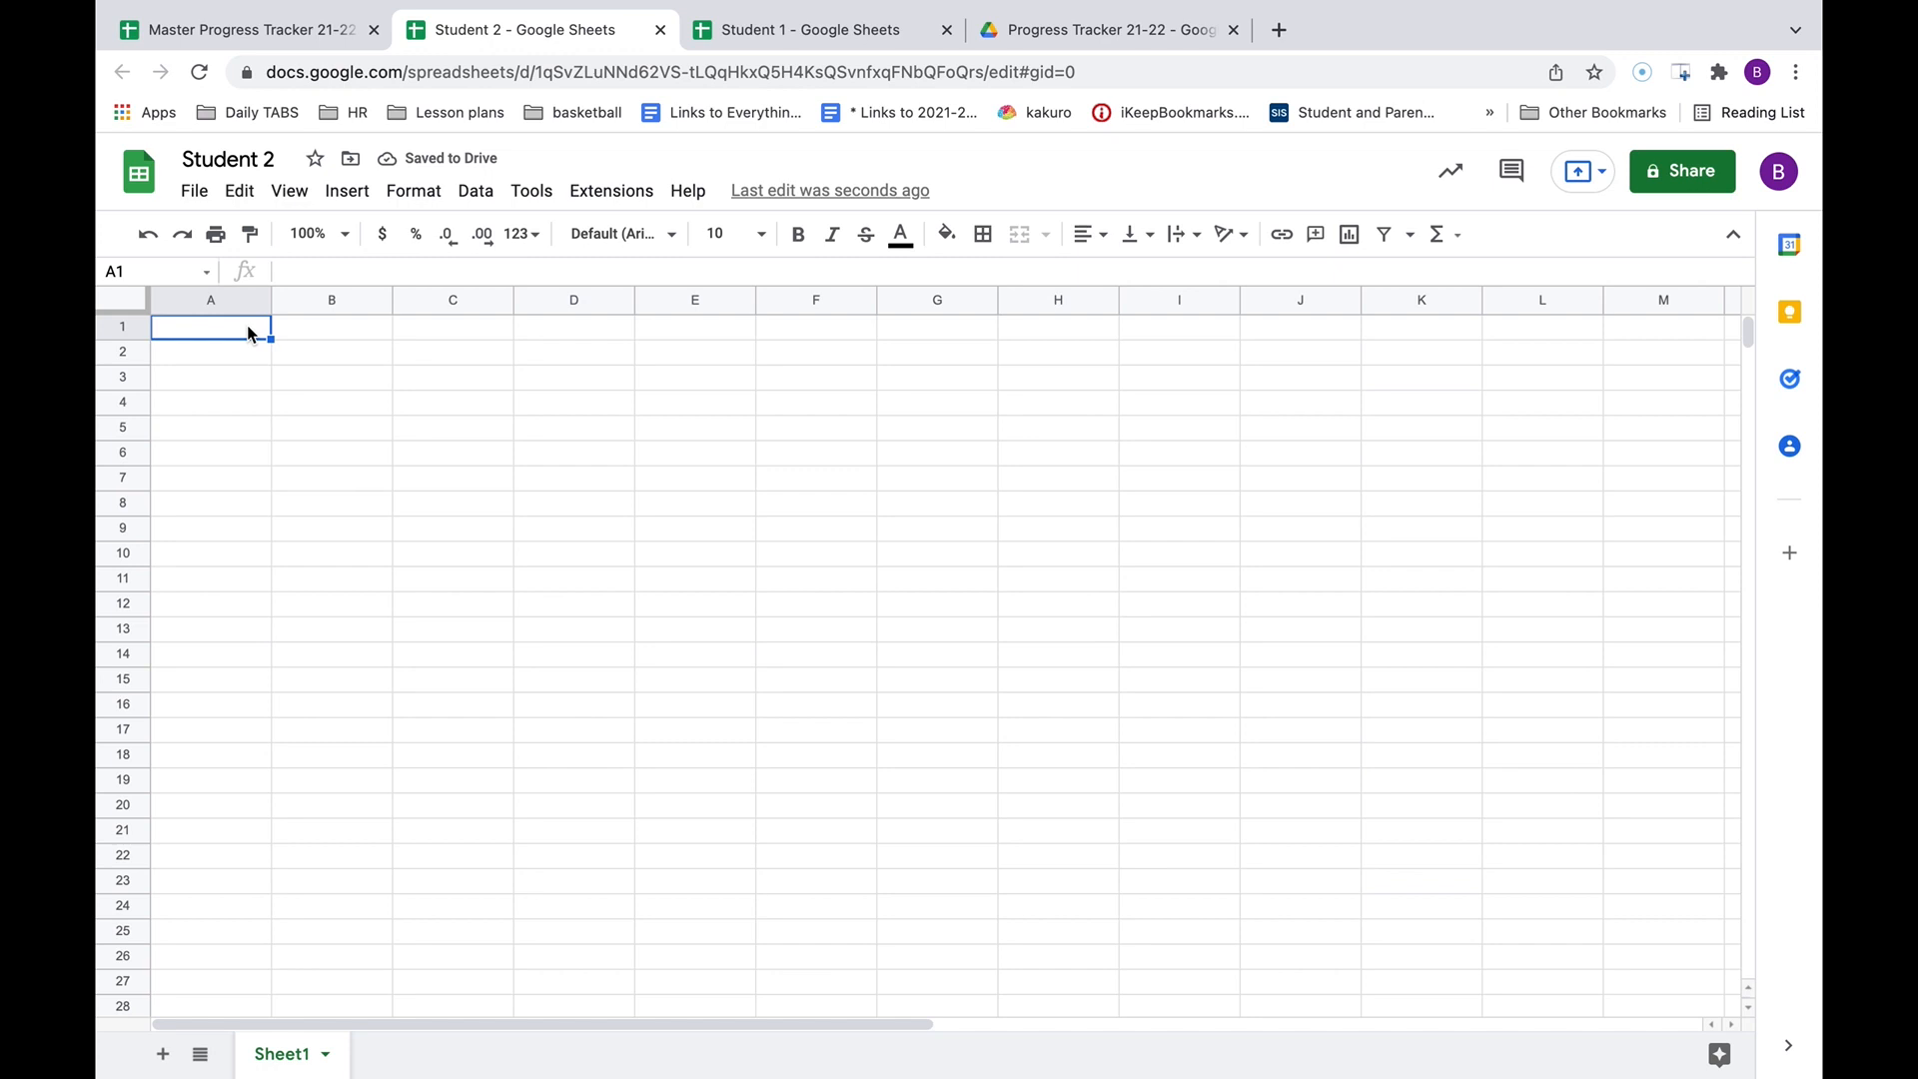
# Begin =IMPORTRANGE( in A1, then select the master tracker's URL in its address bar.
pyautogui.write('=')
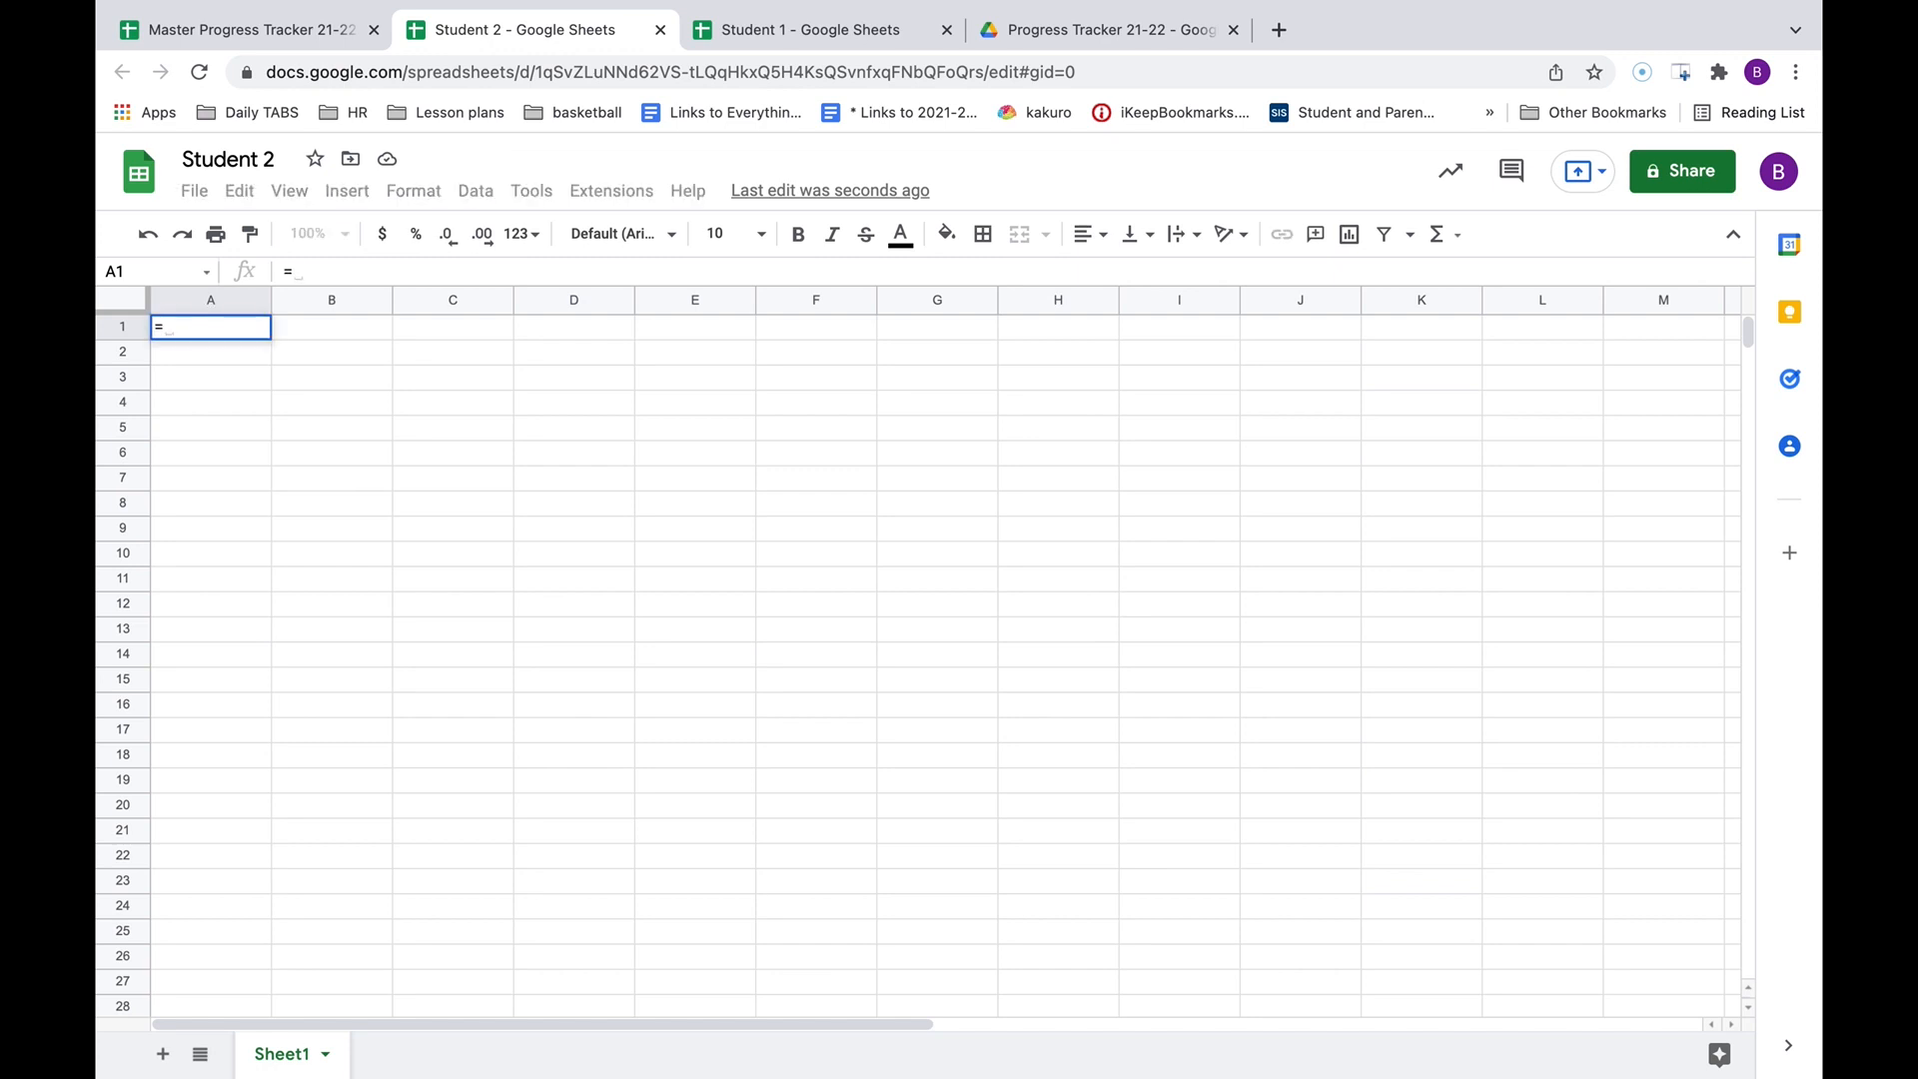
pyautogui.write('importrange')
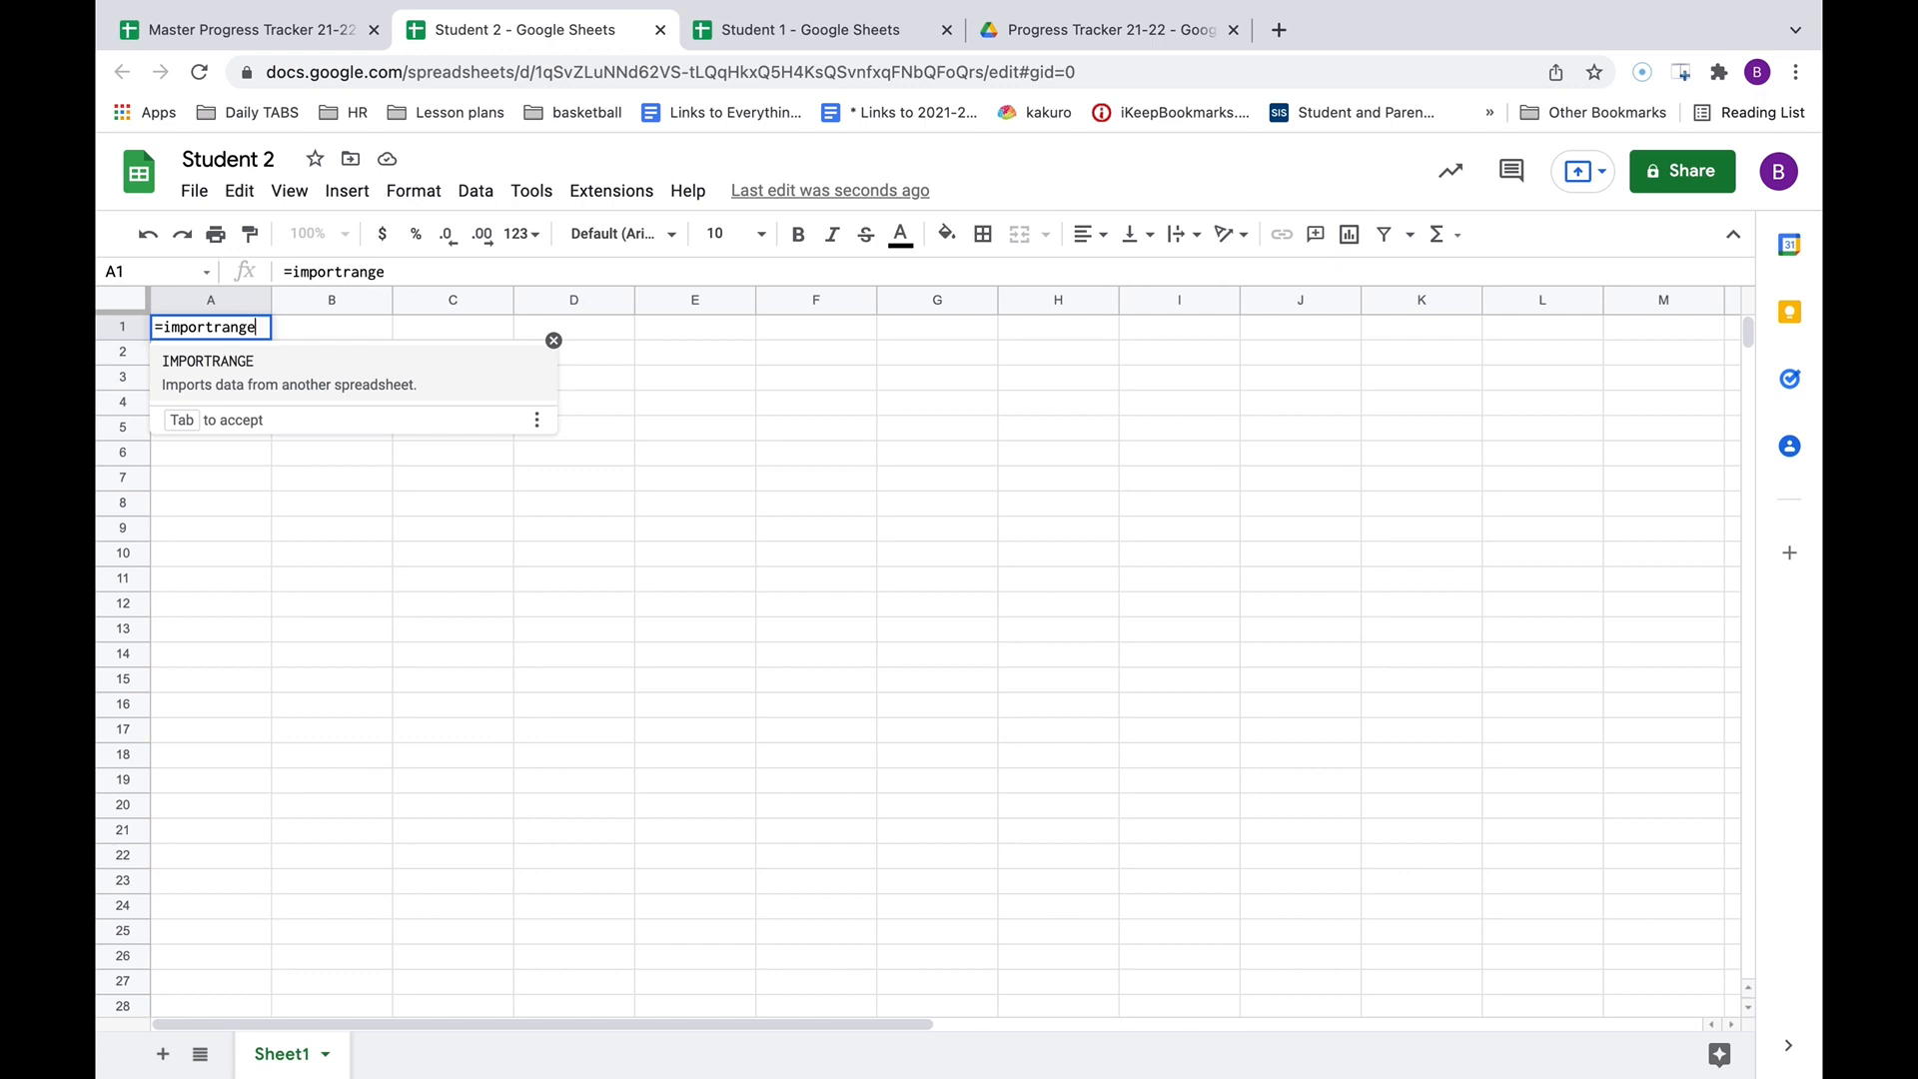
pyautogui.press('Tab')
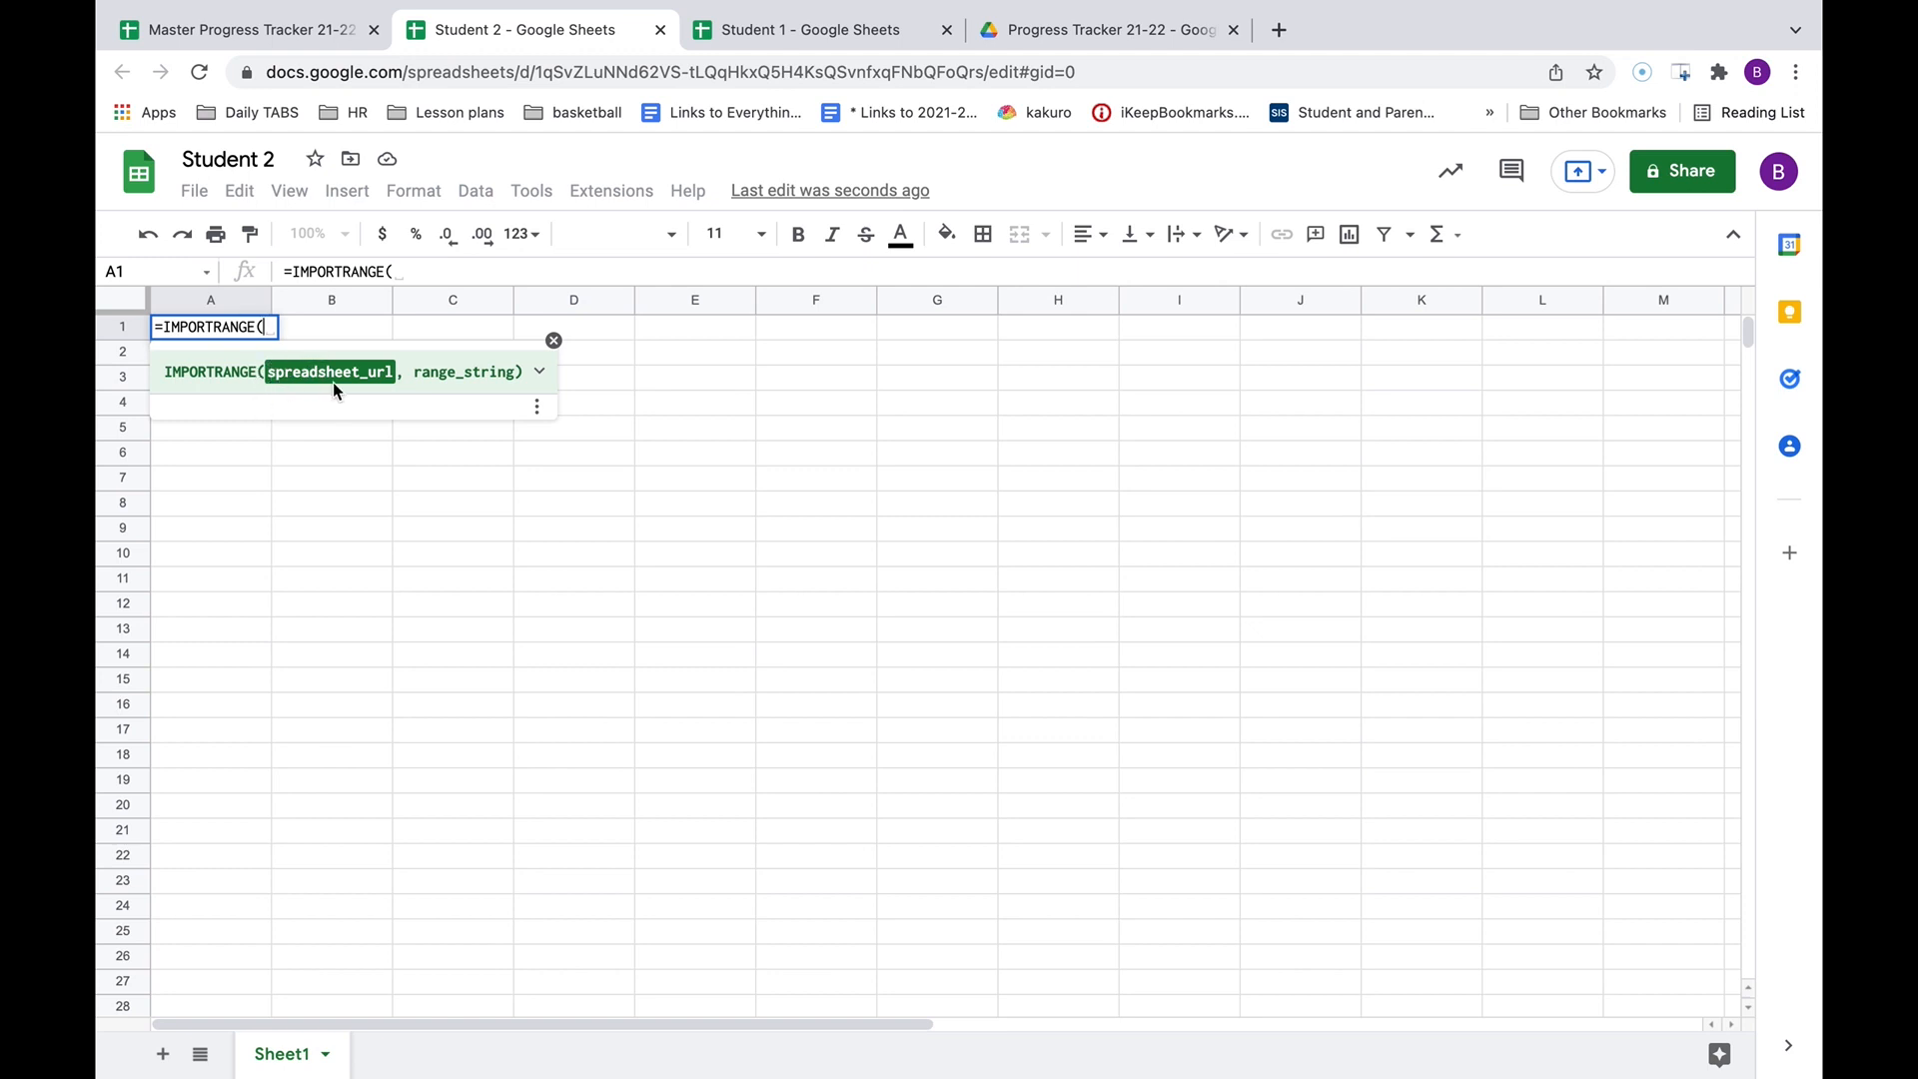
pyautogui.click(222, 33)
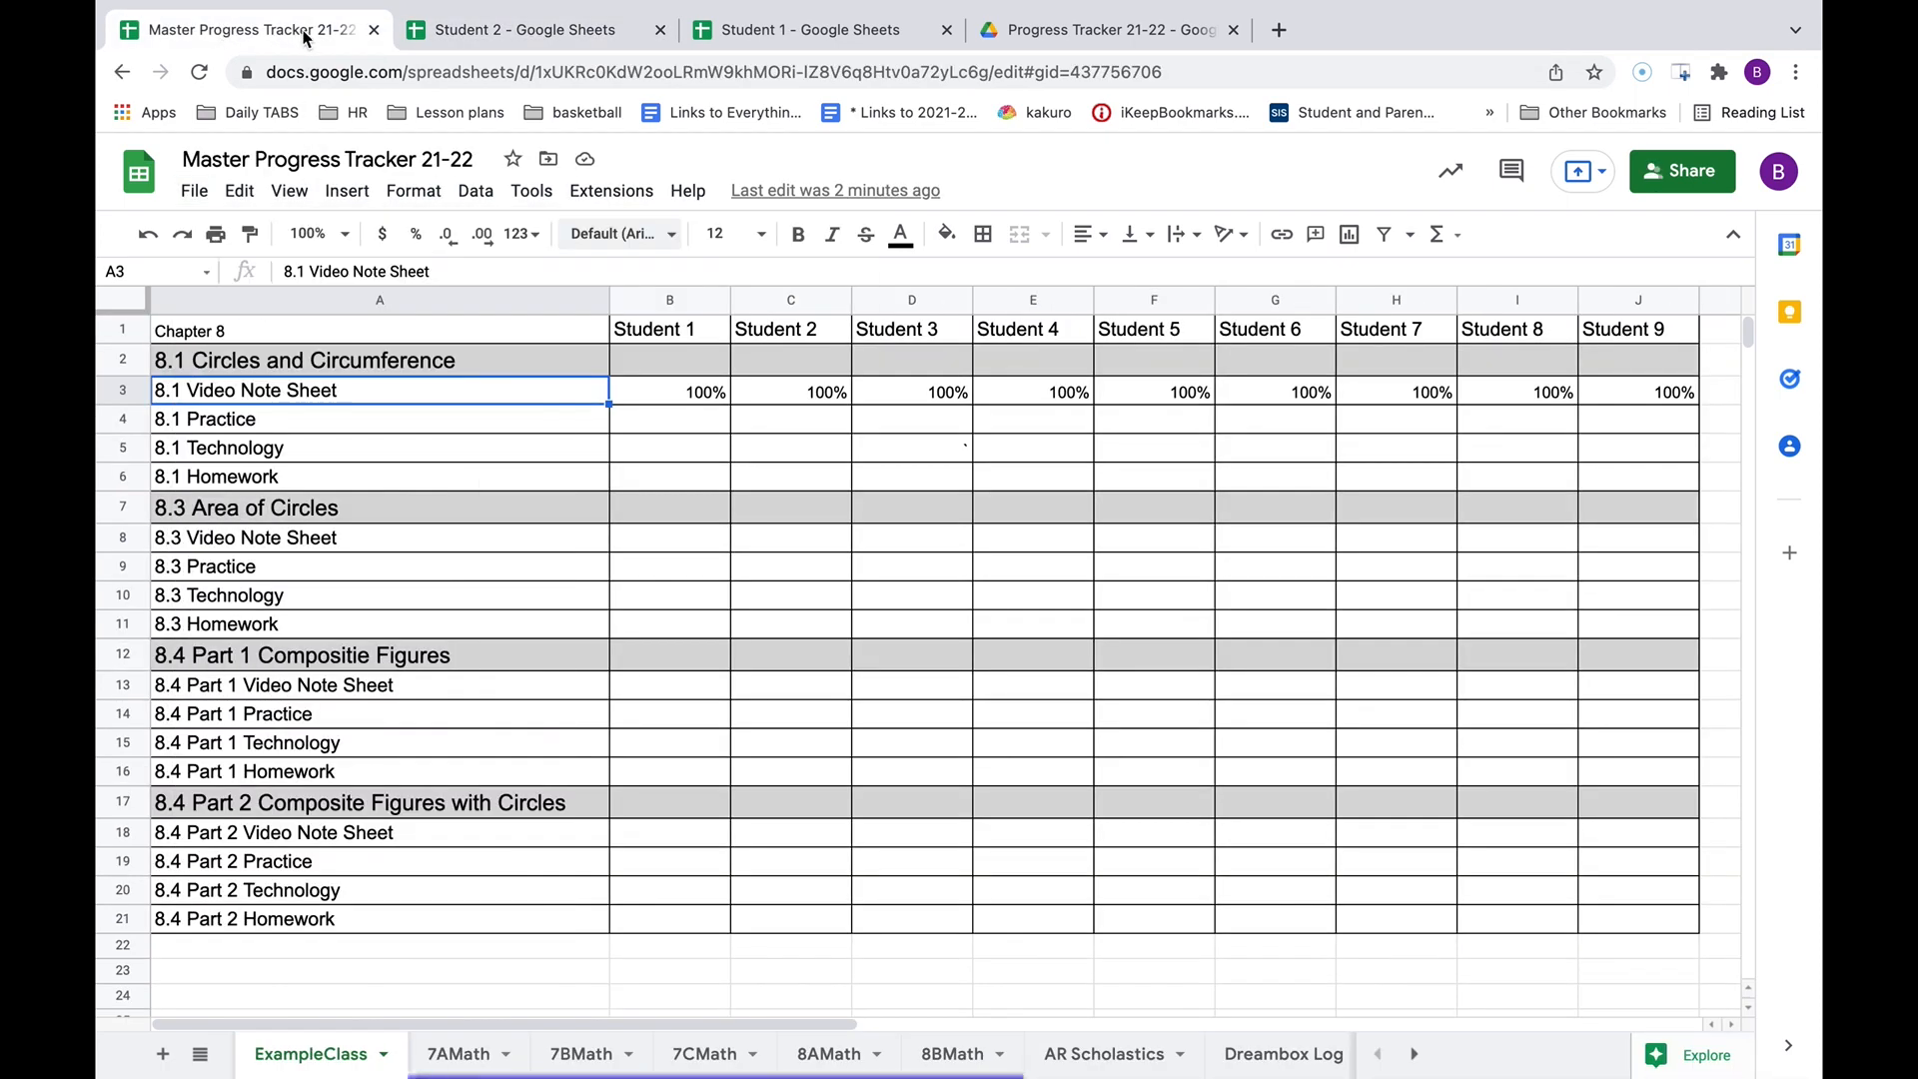
pyautogui.click(314, 71)
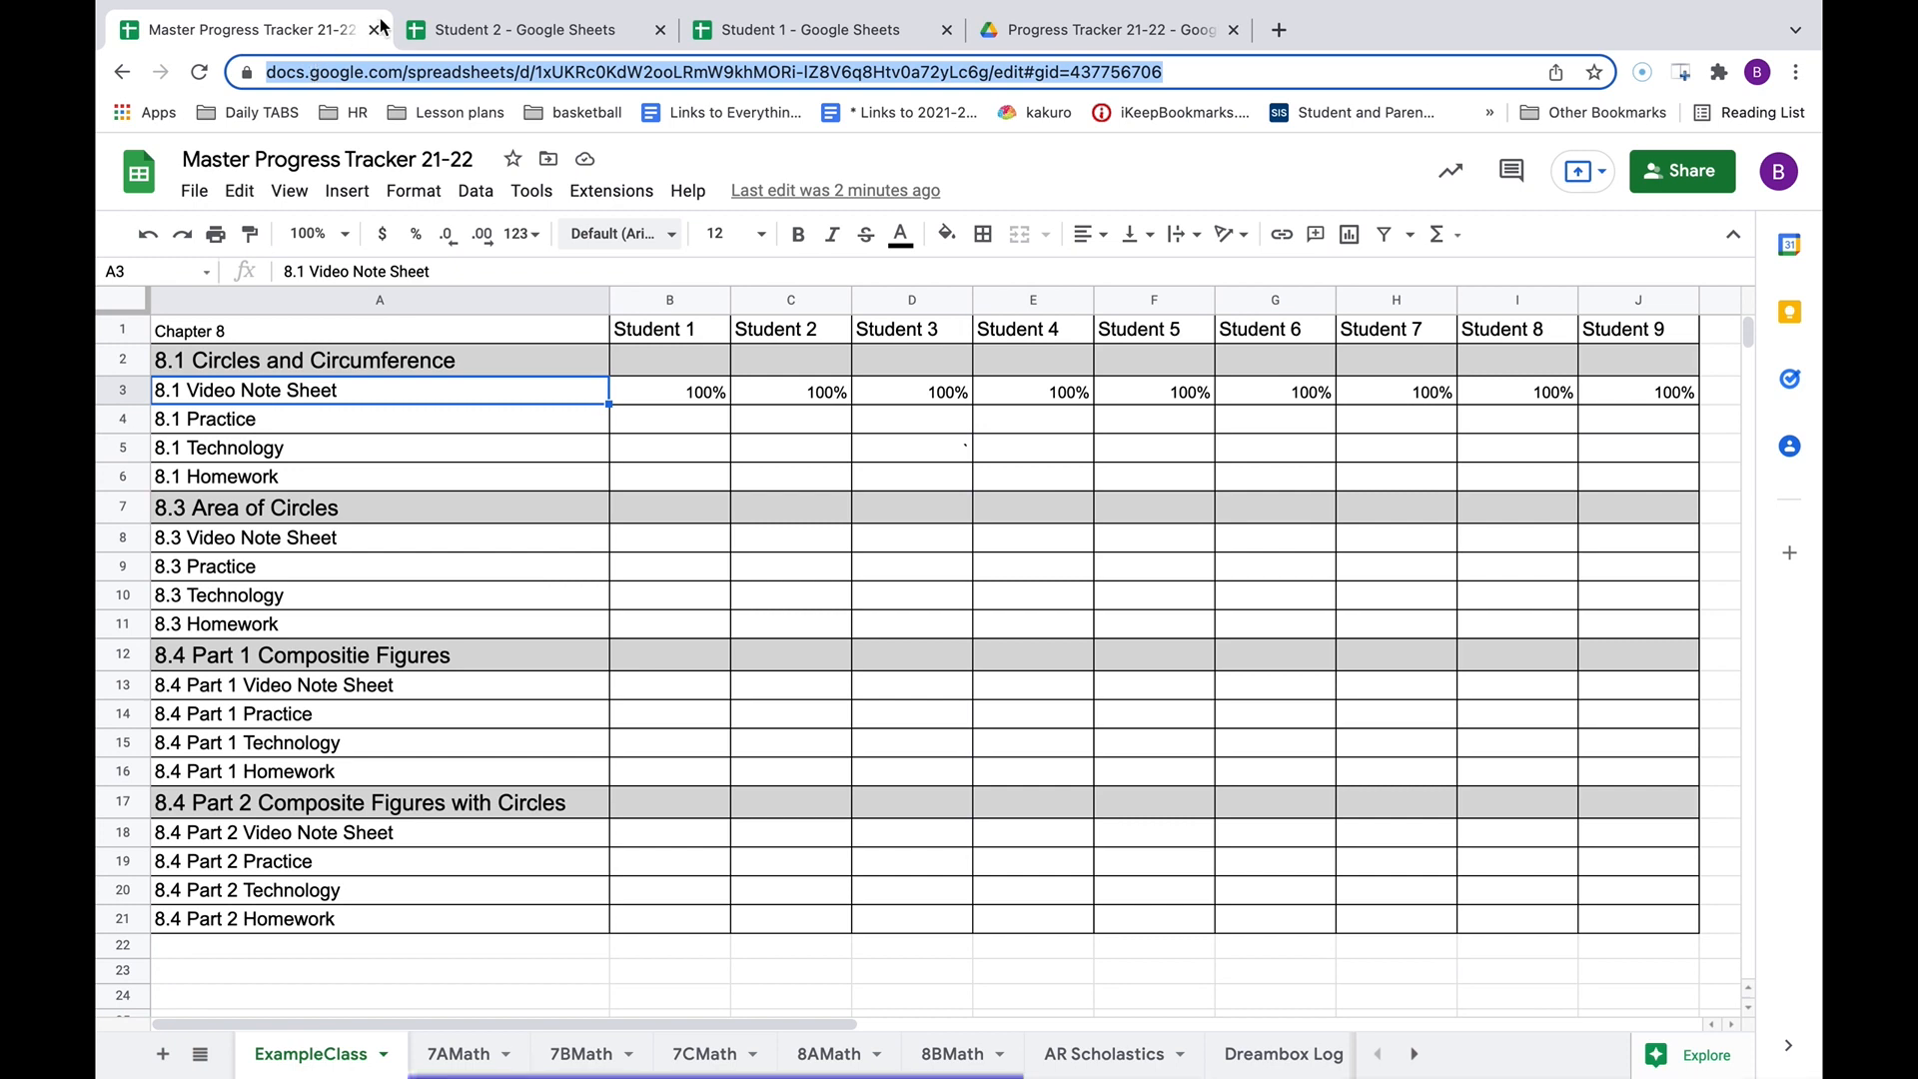
pyautogui.click(500, 33)
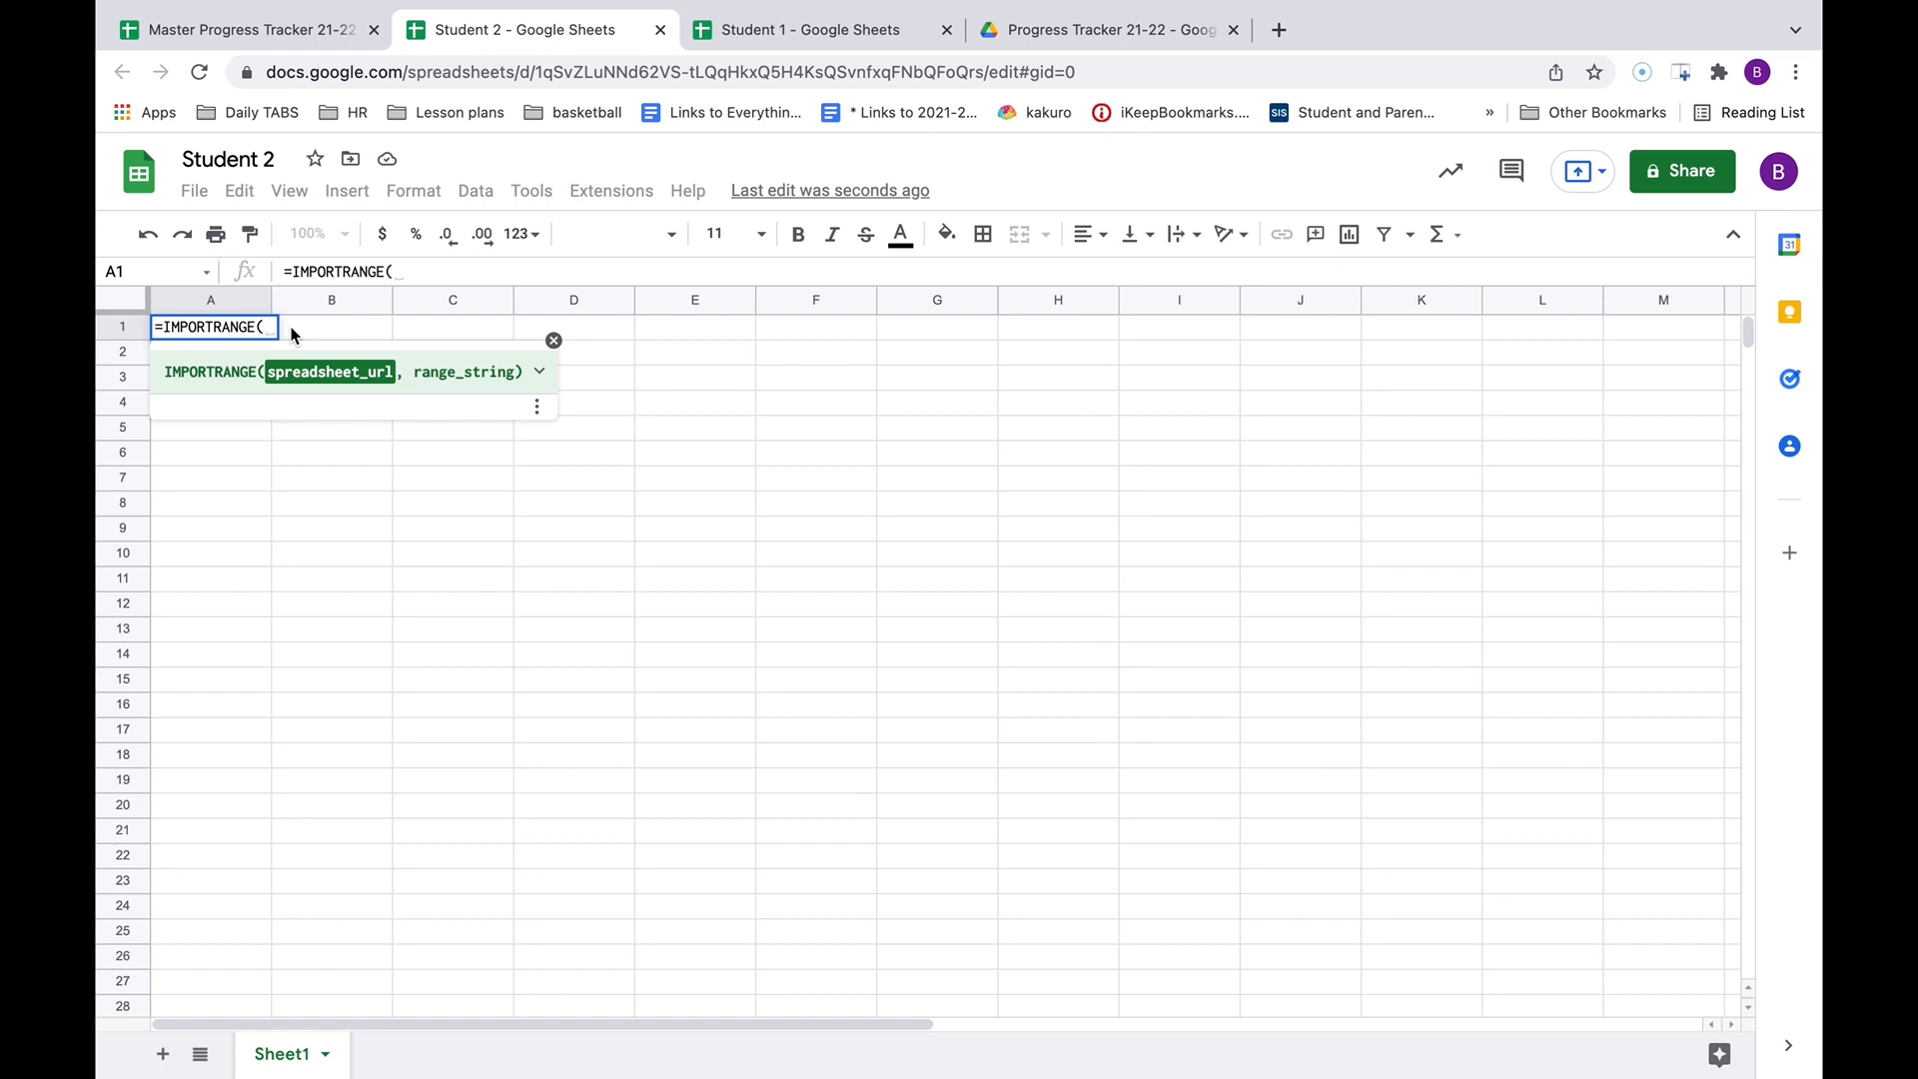
# Paste the master's URL in quotes, delete the trailing gid 437756706, and open the range argument.
pyautogui.write('"')
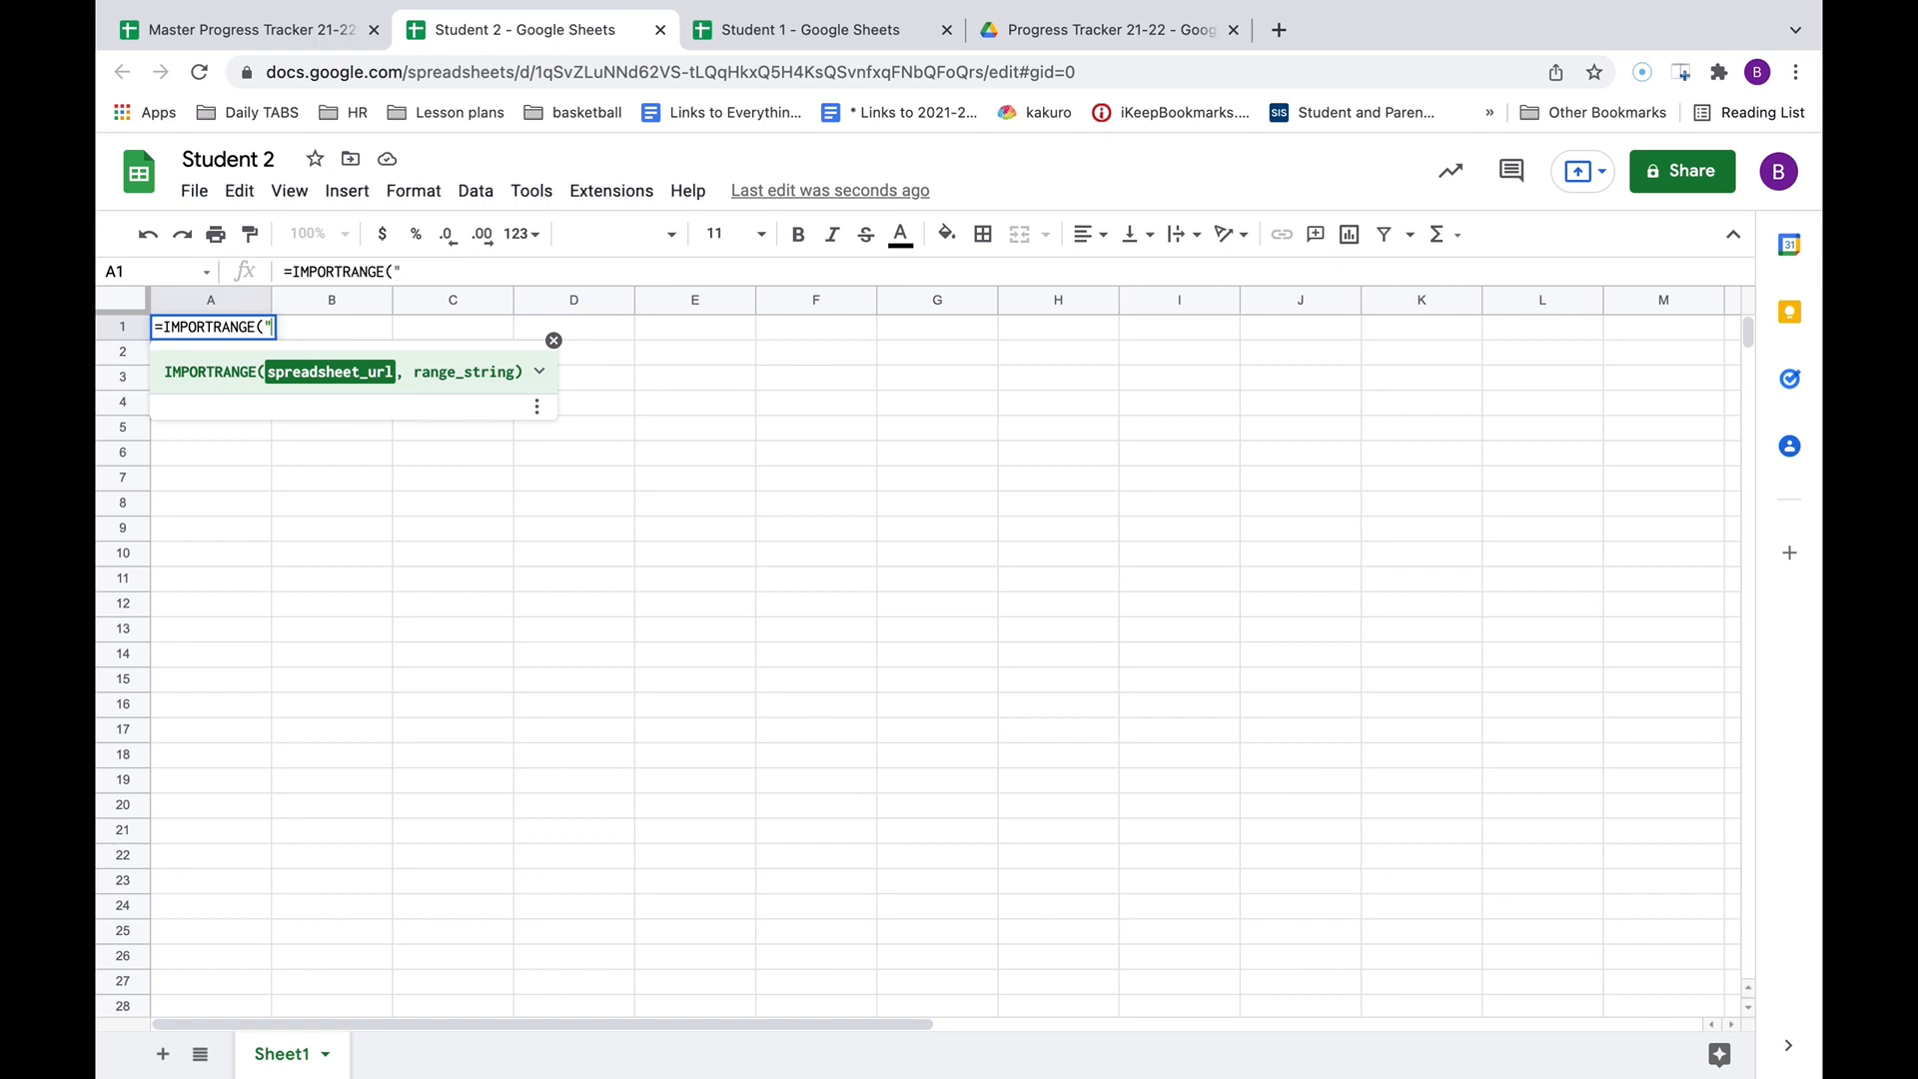
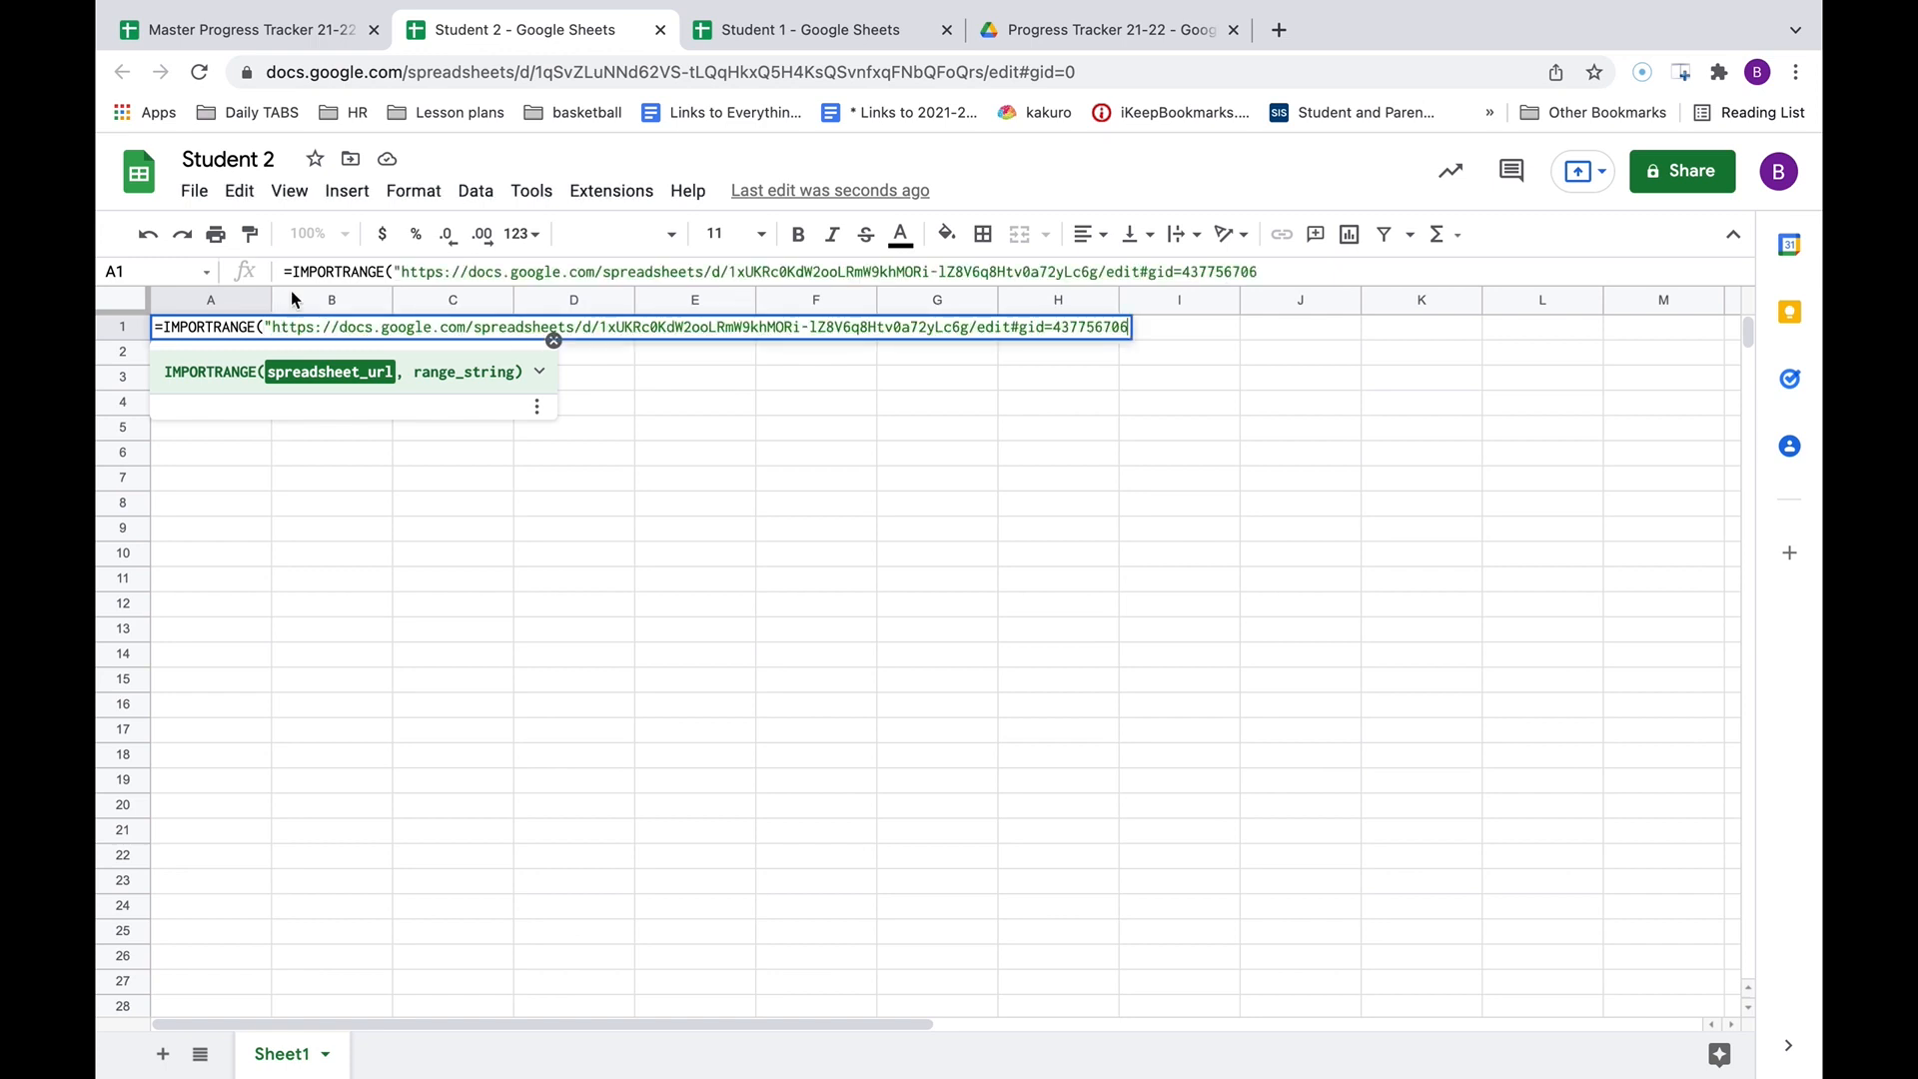
pyautogui.moveTo(1268, 270); pyautogui.dragTo(1177, 275)
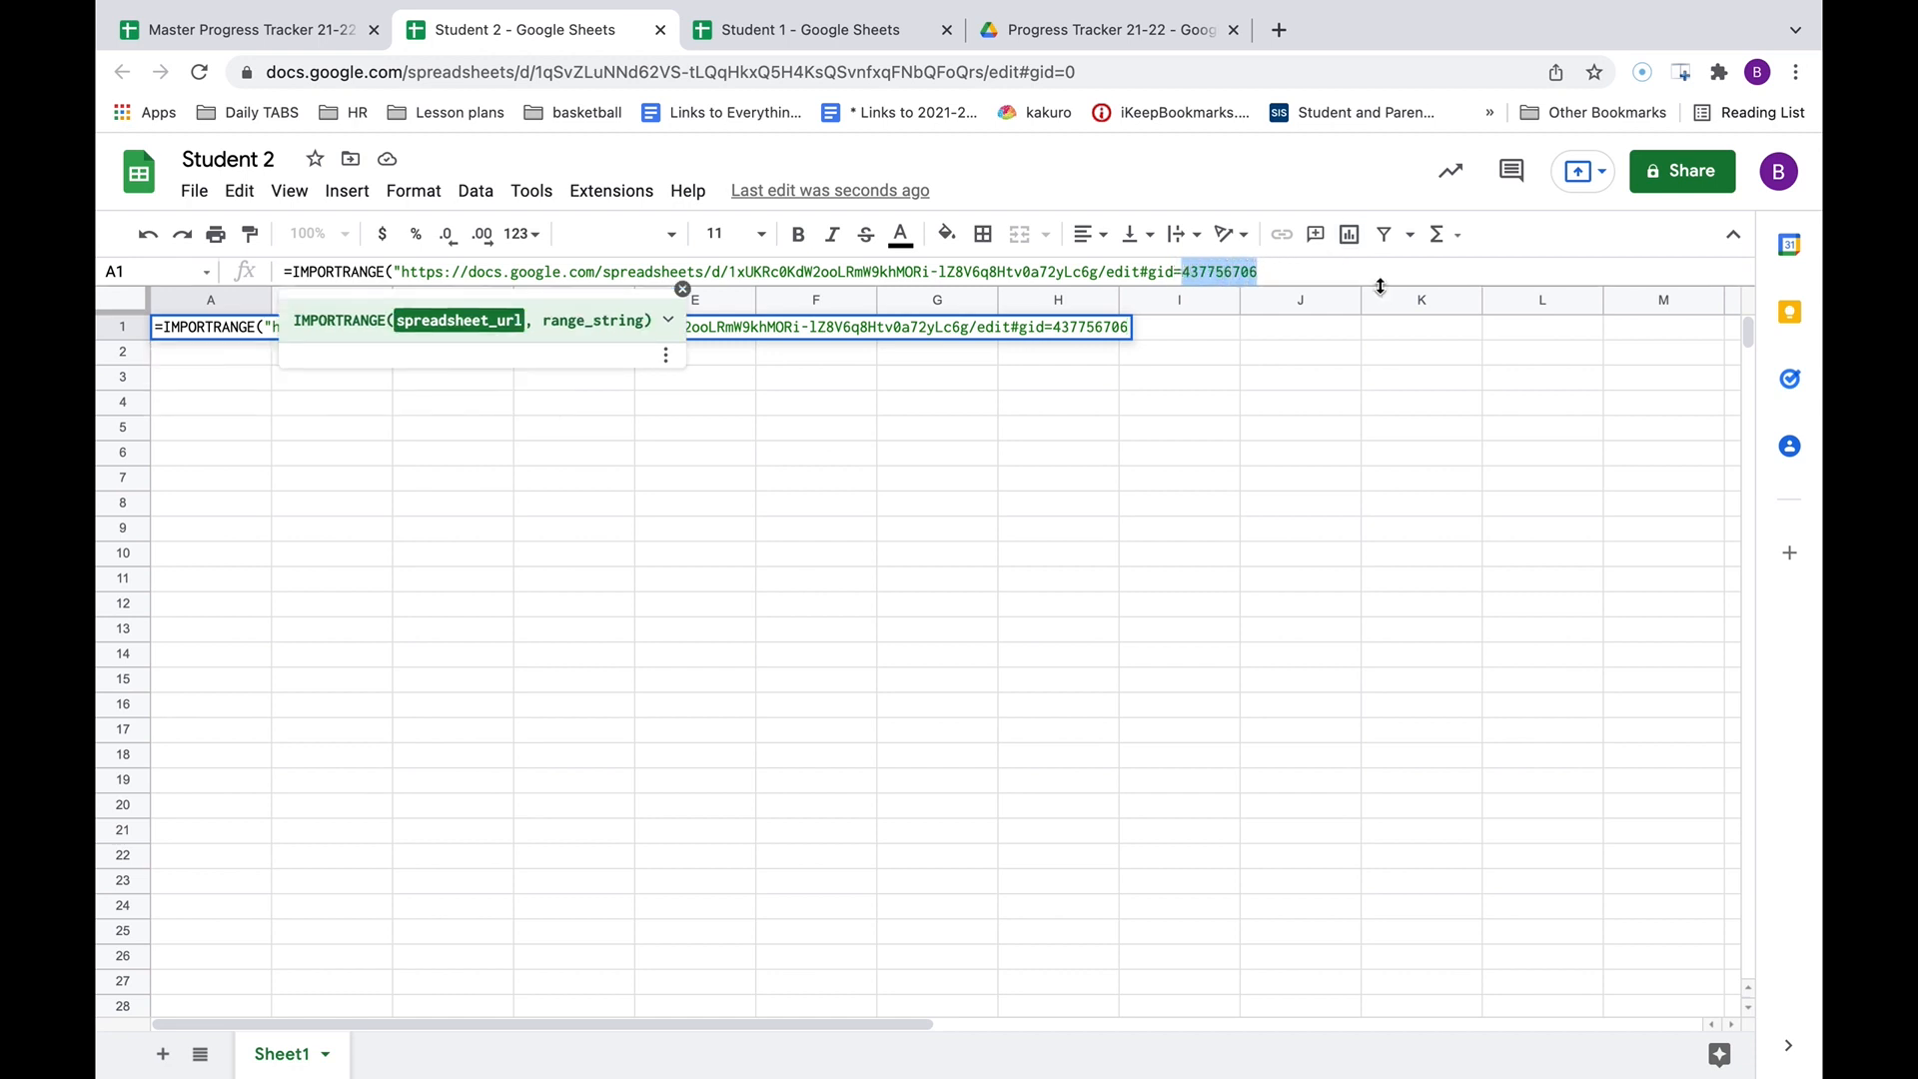
pyautogui.press('BackSpace')
pyautogui.press('BackSpace')
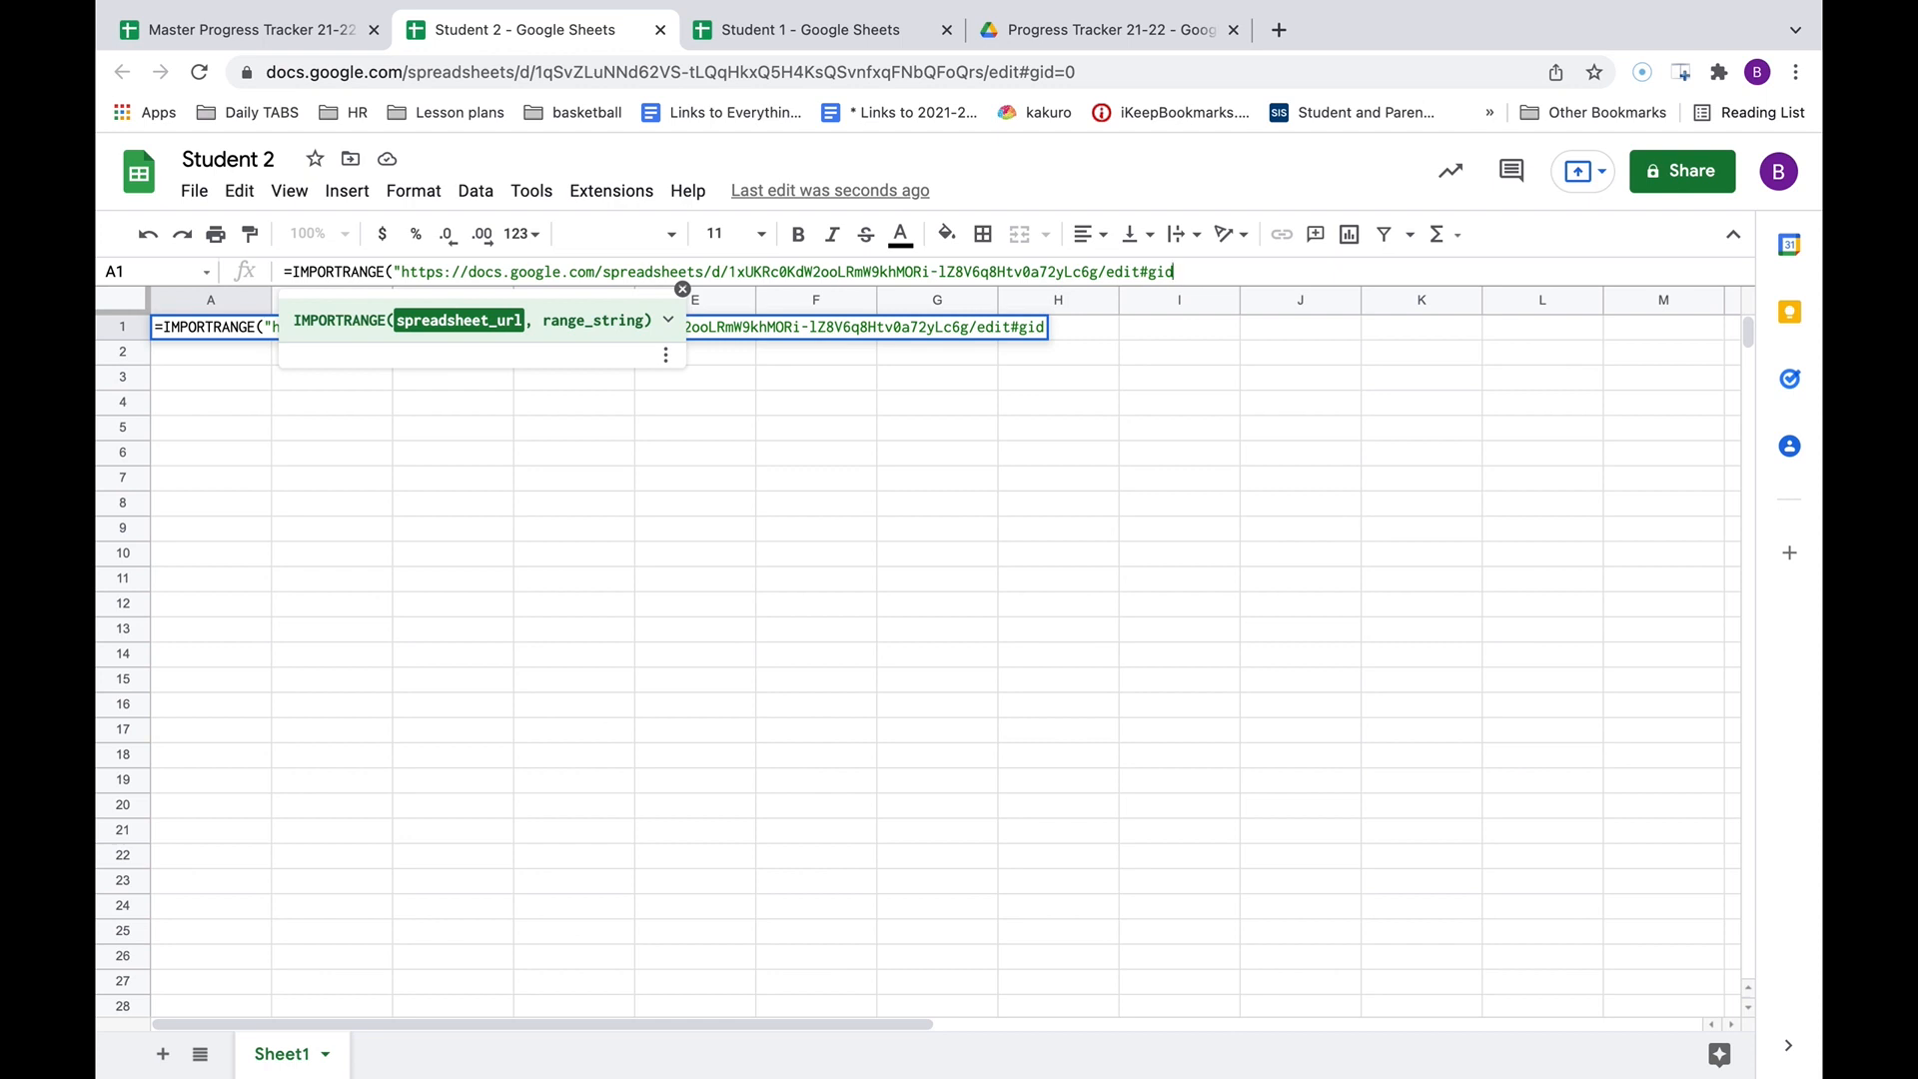
pyautogui.write('"')
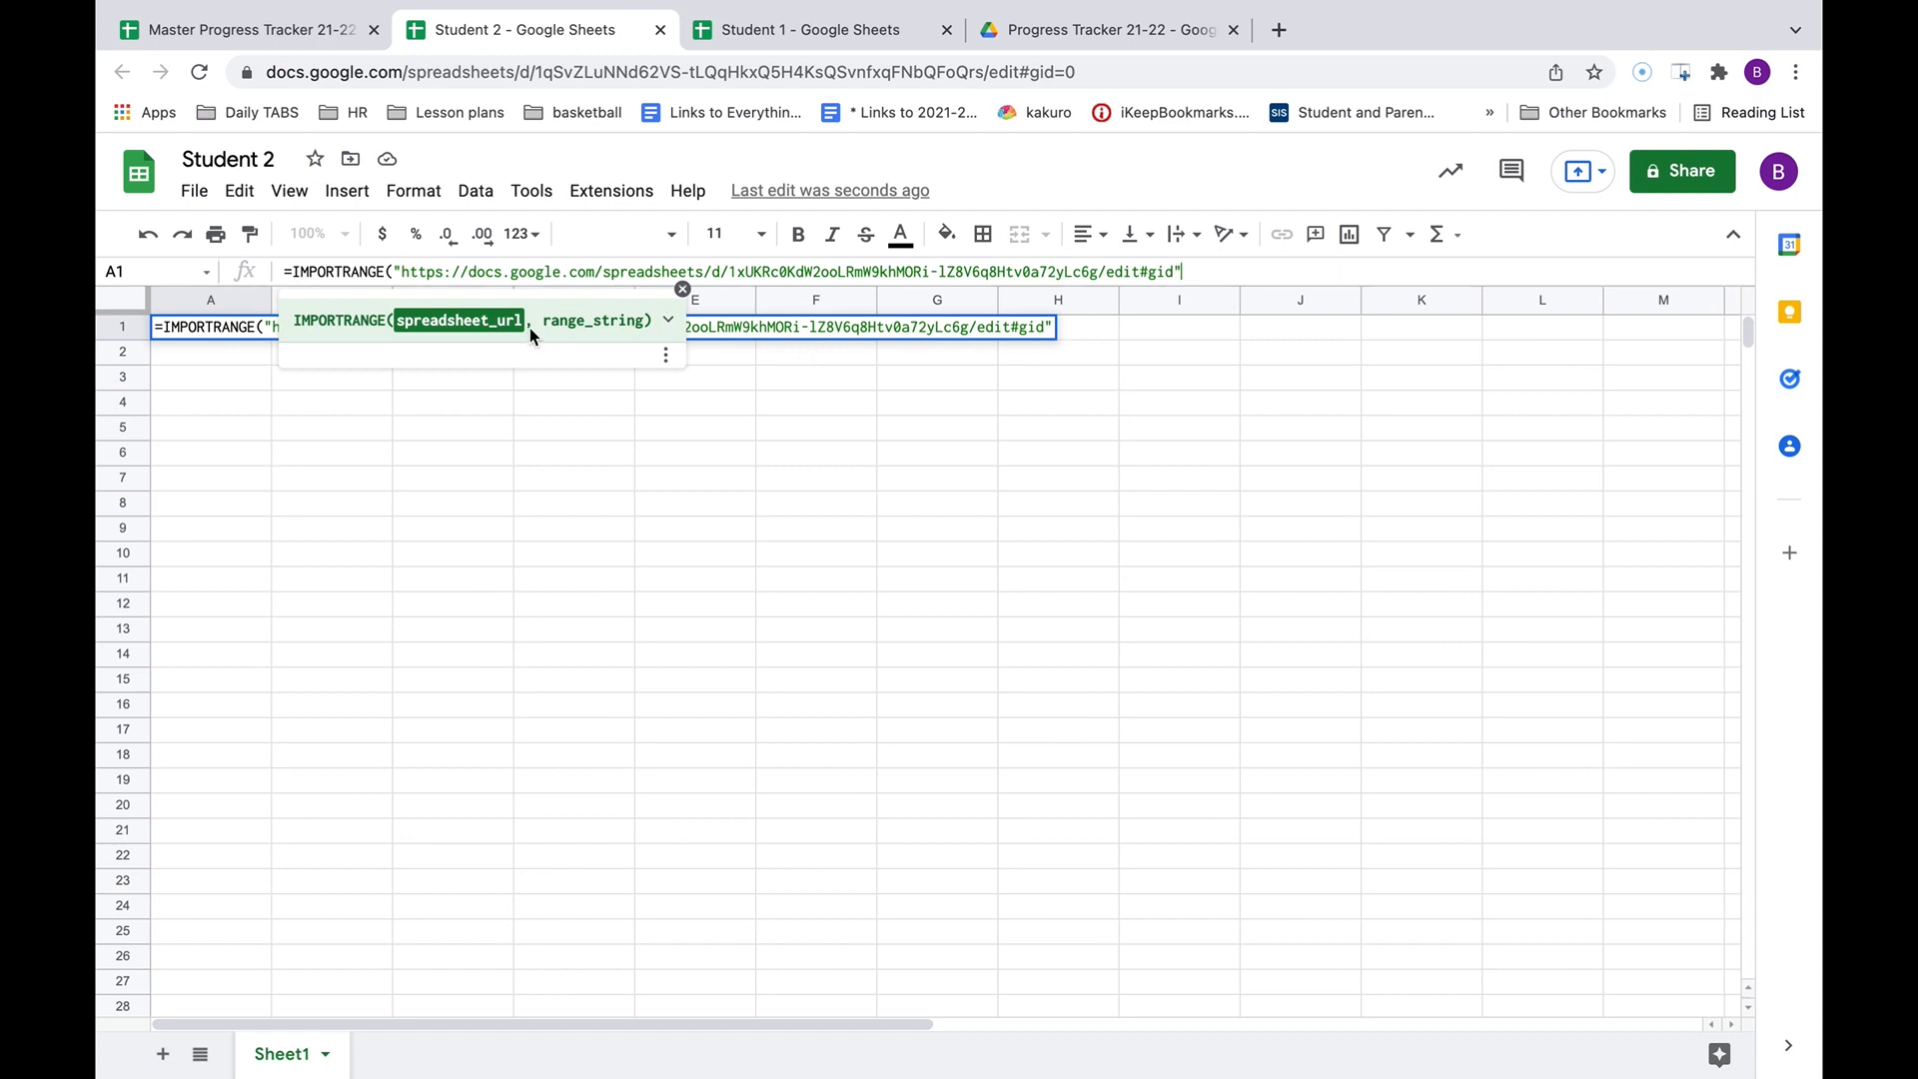
pyautogui.write(',')
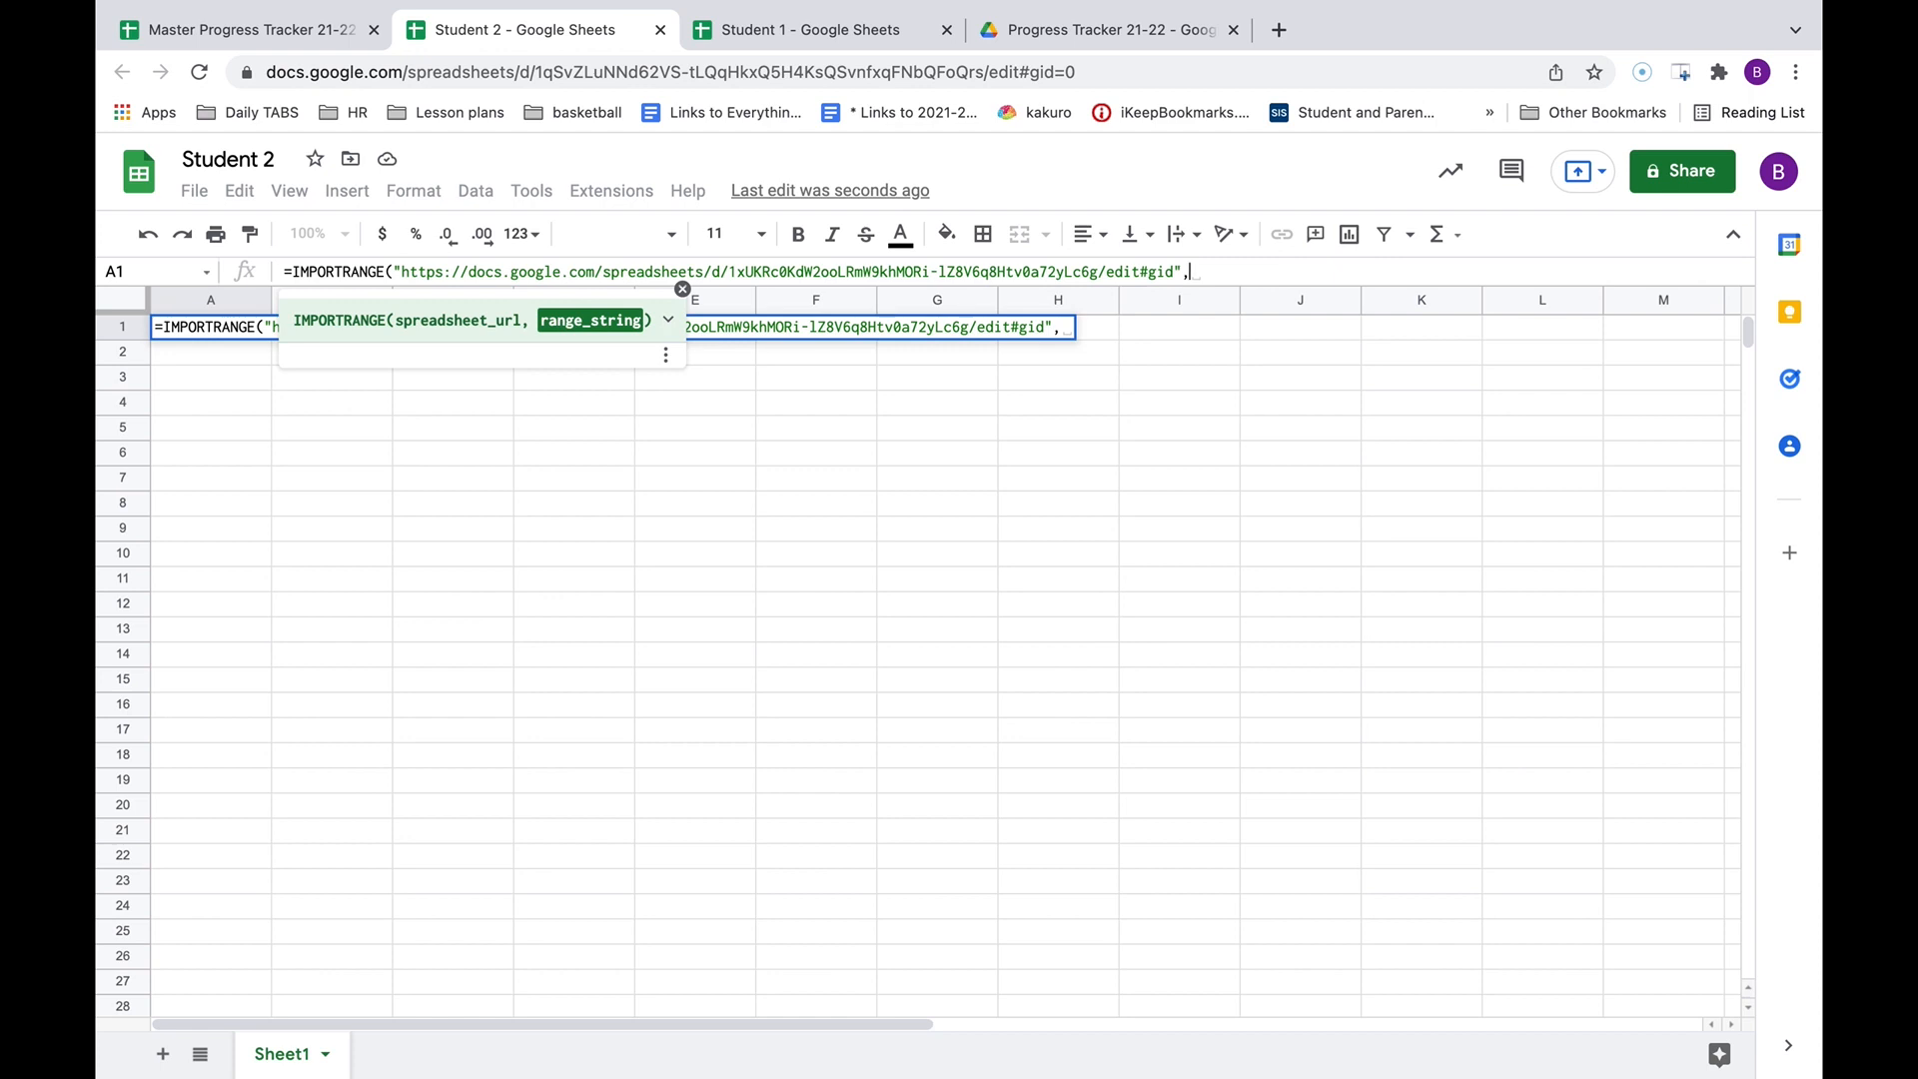
pyautogui.write('"')
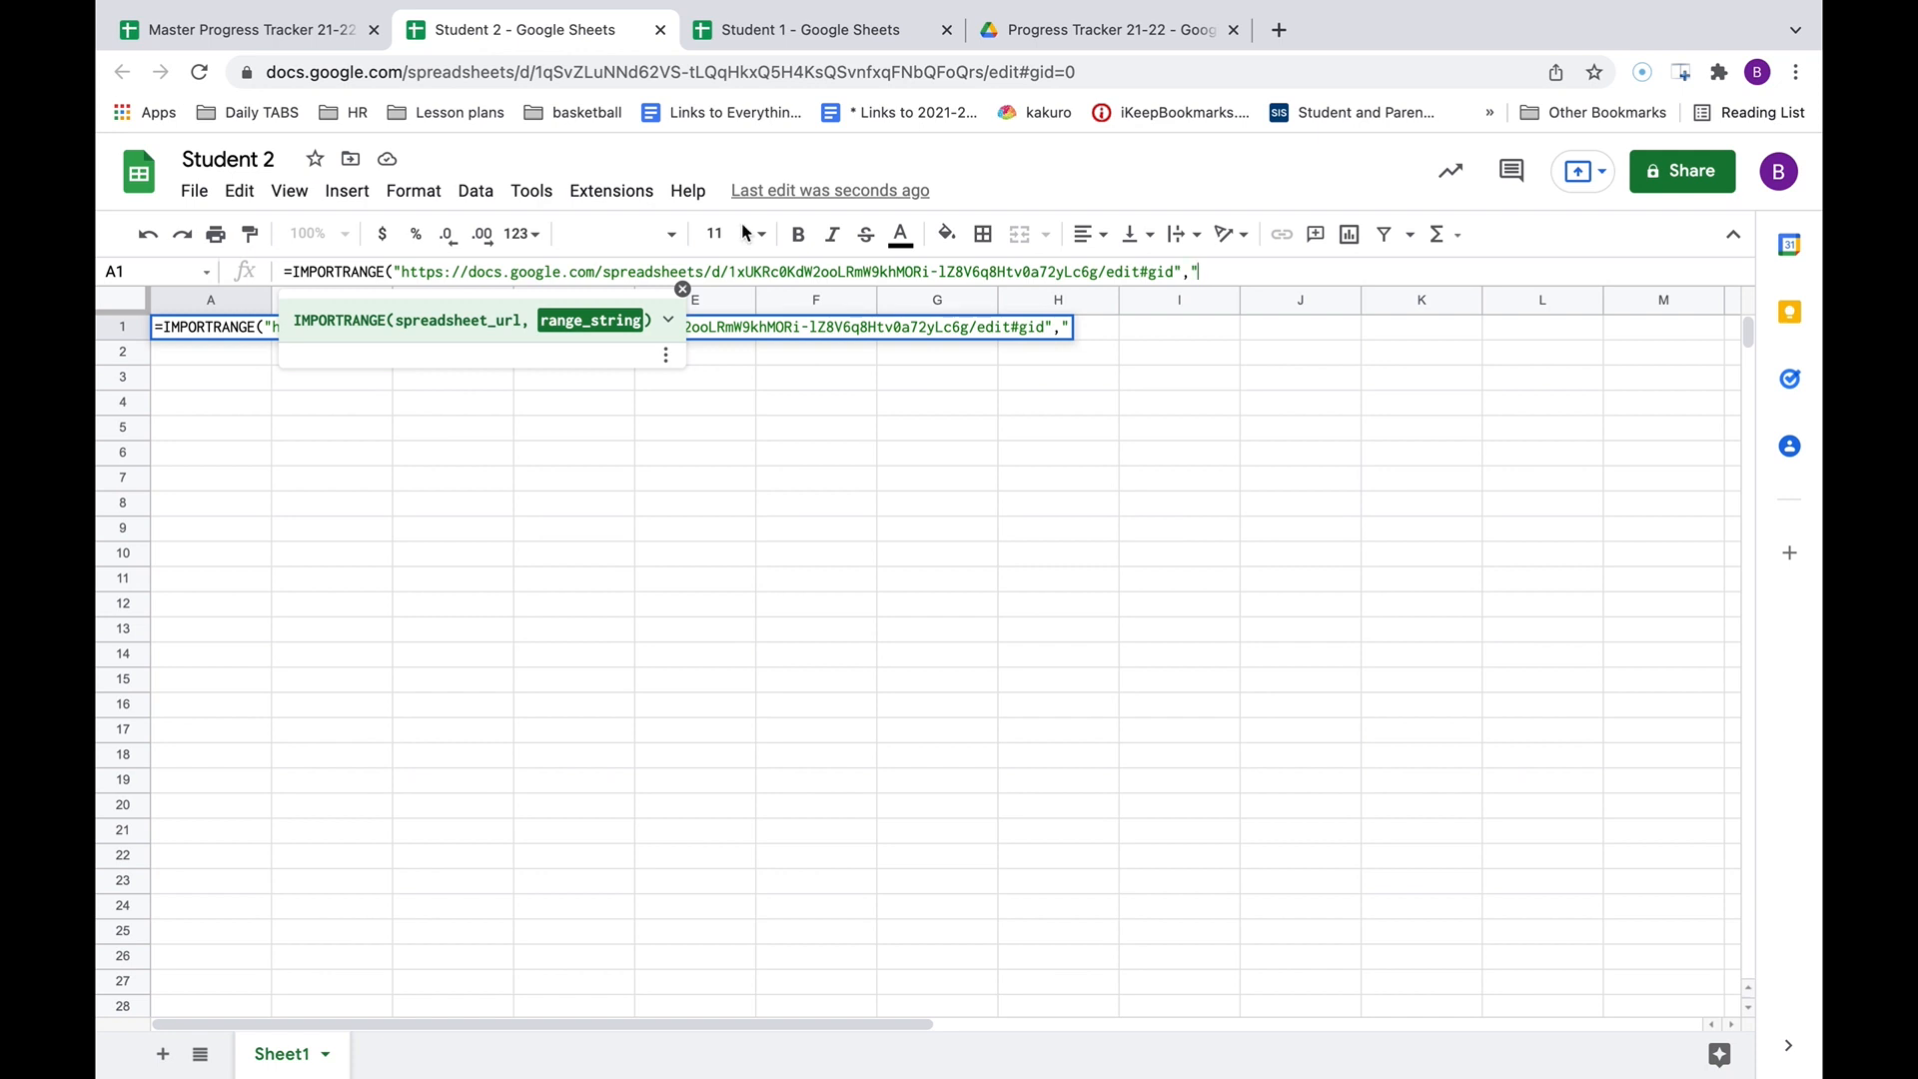
# Finish the formula with range ExampleClass!A1:A30, after confirming the master's sheet name and last row.
pyautogui.click(236, 33)
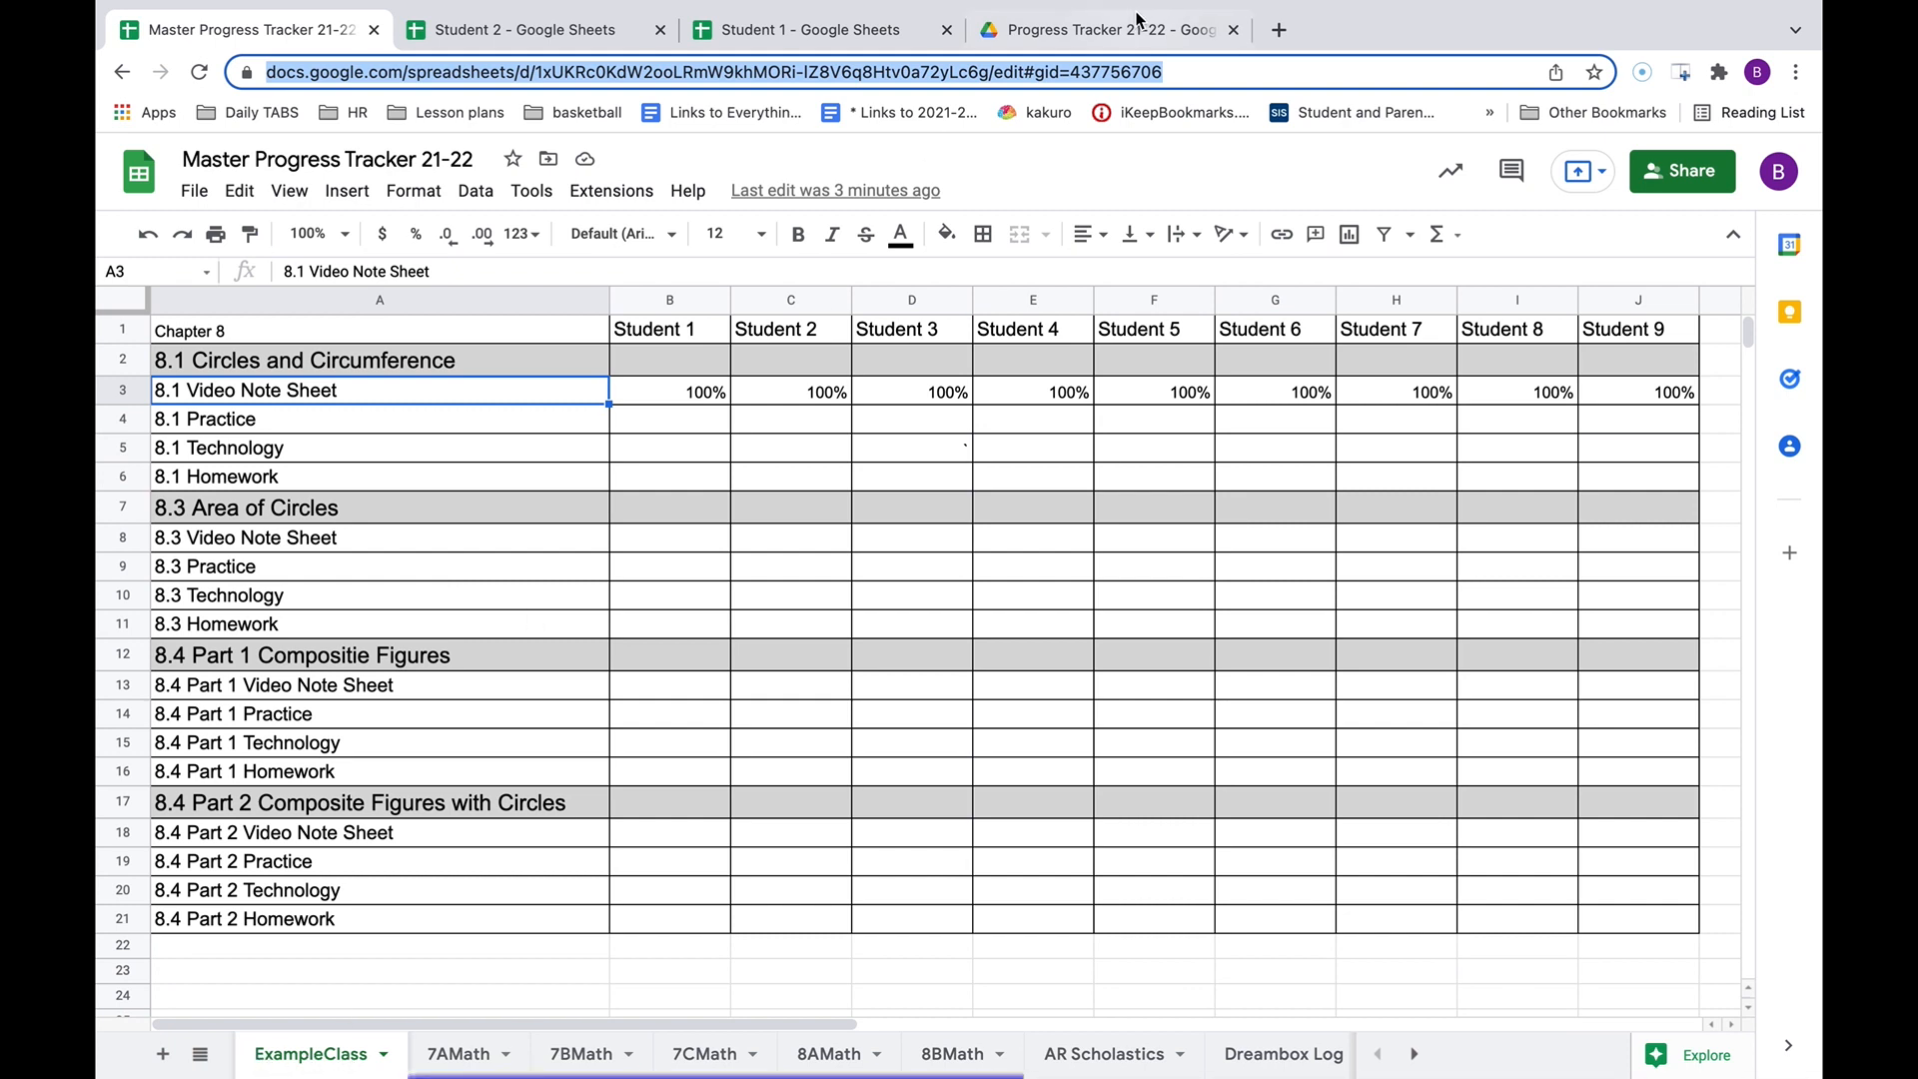
pyautogui.click(529, 29)
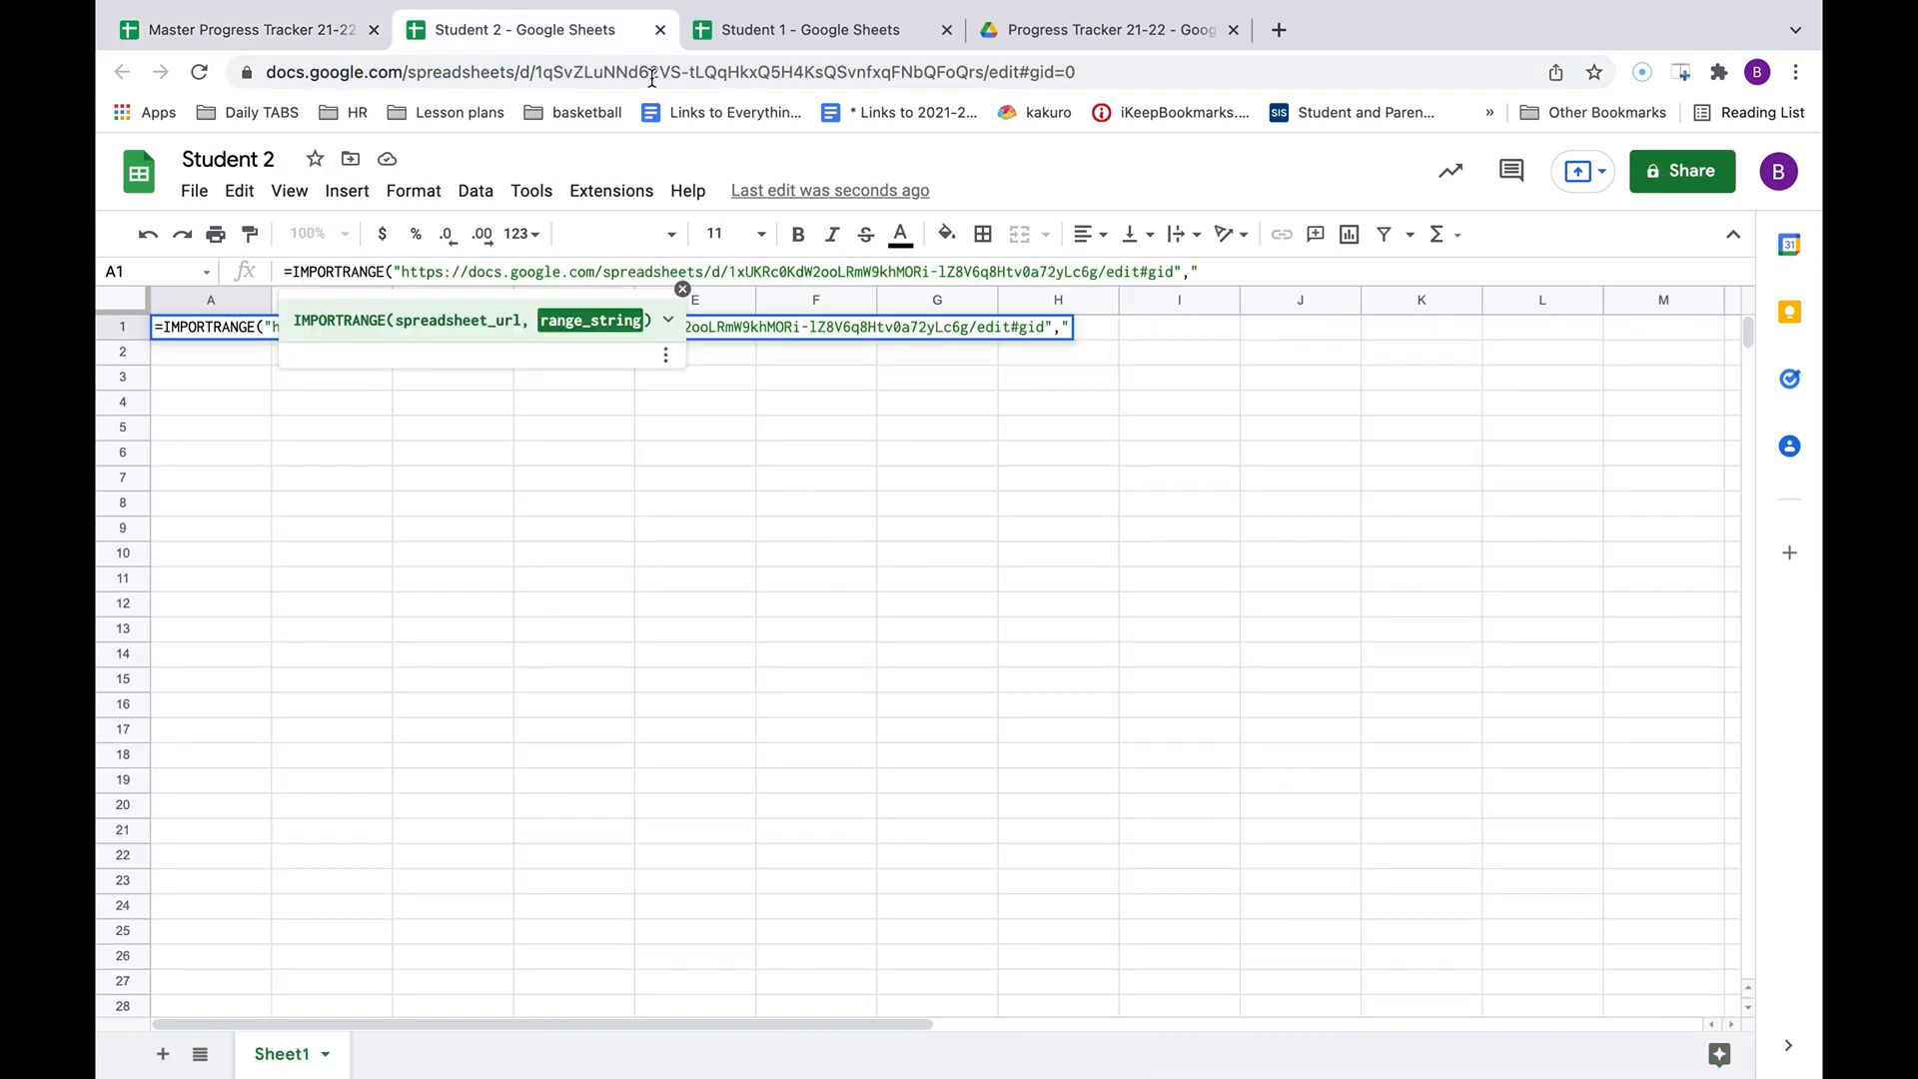
pyautogui.write('ExampleClass')
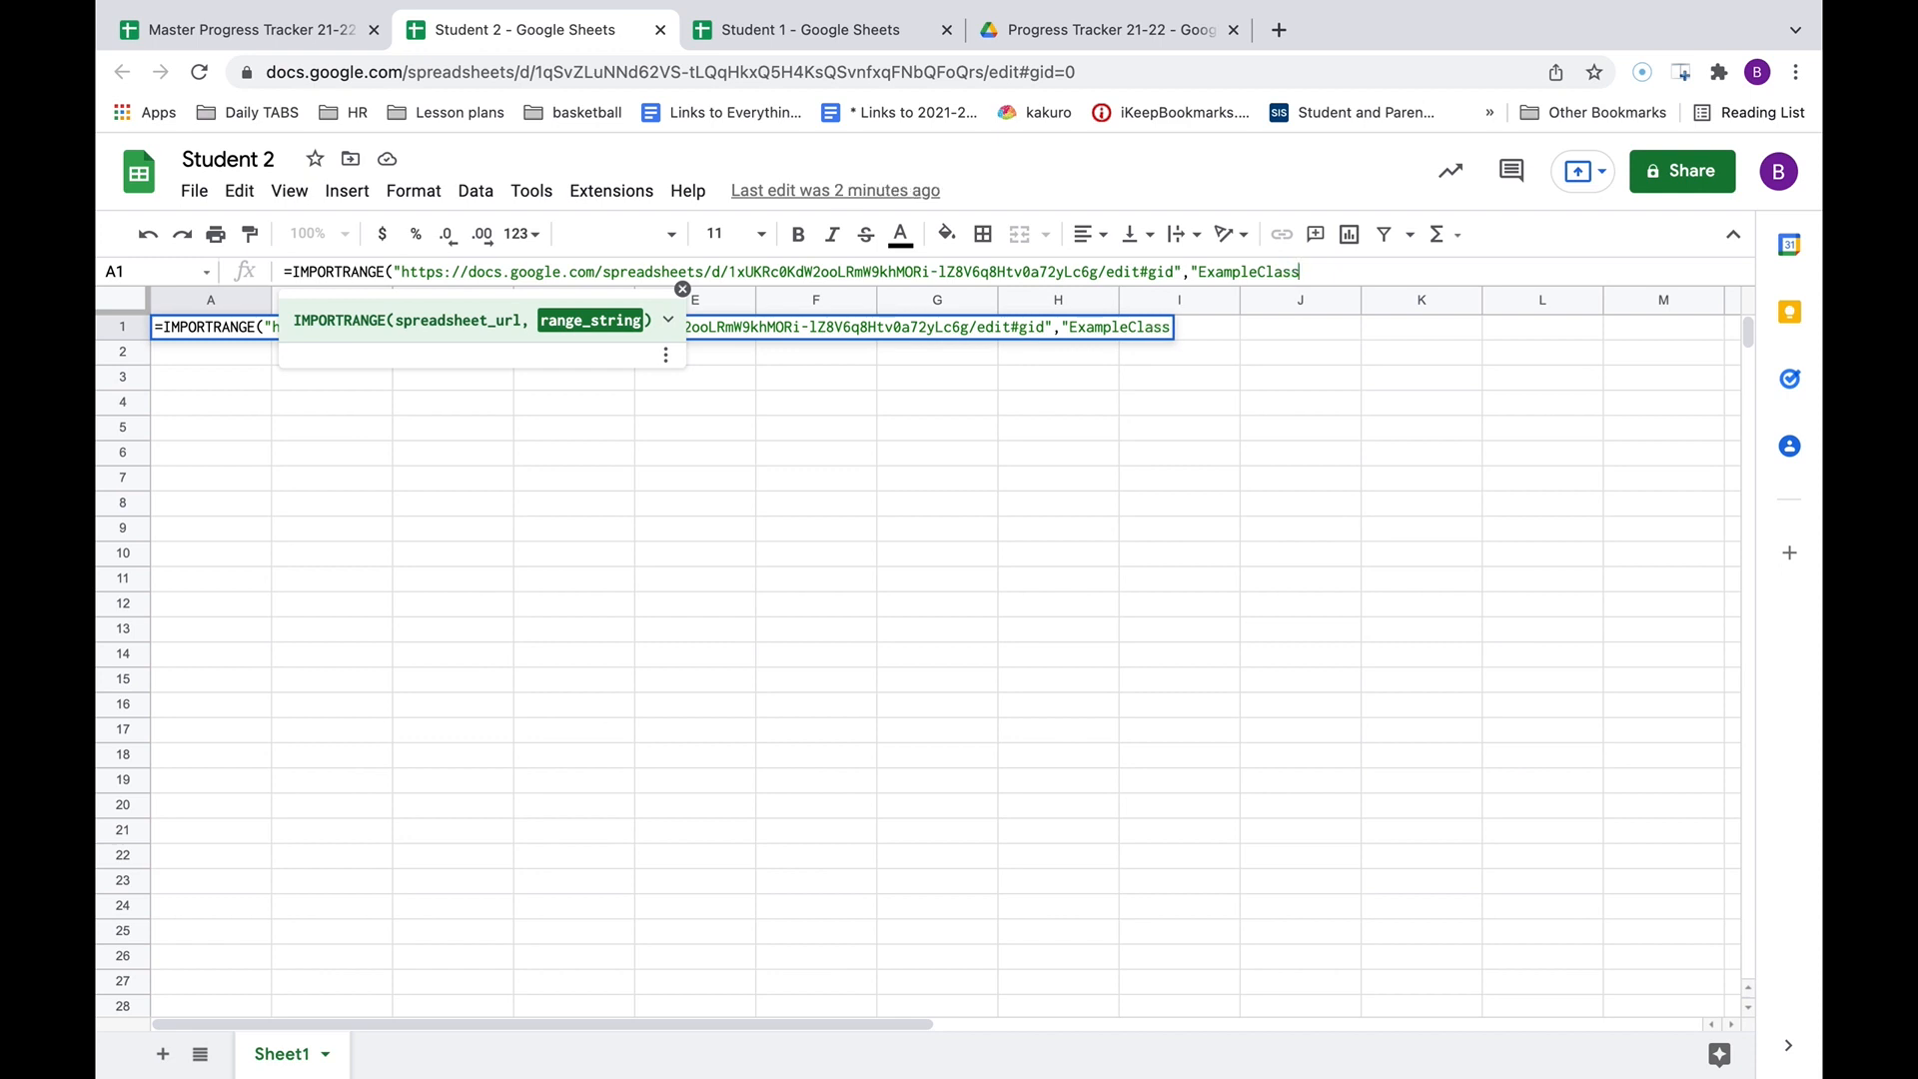
pyautogui.write('!')
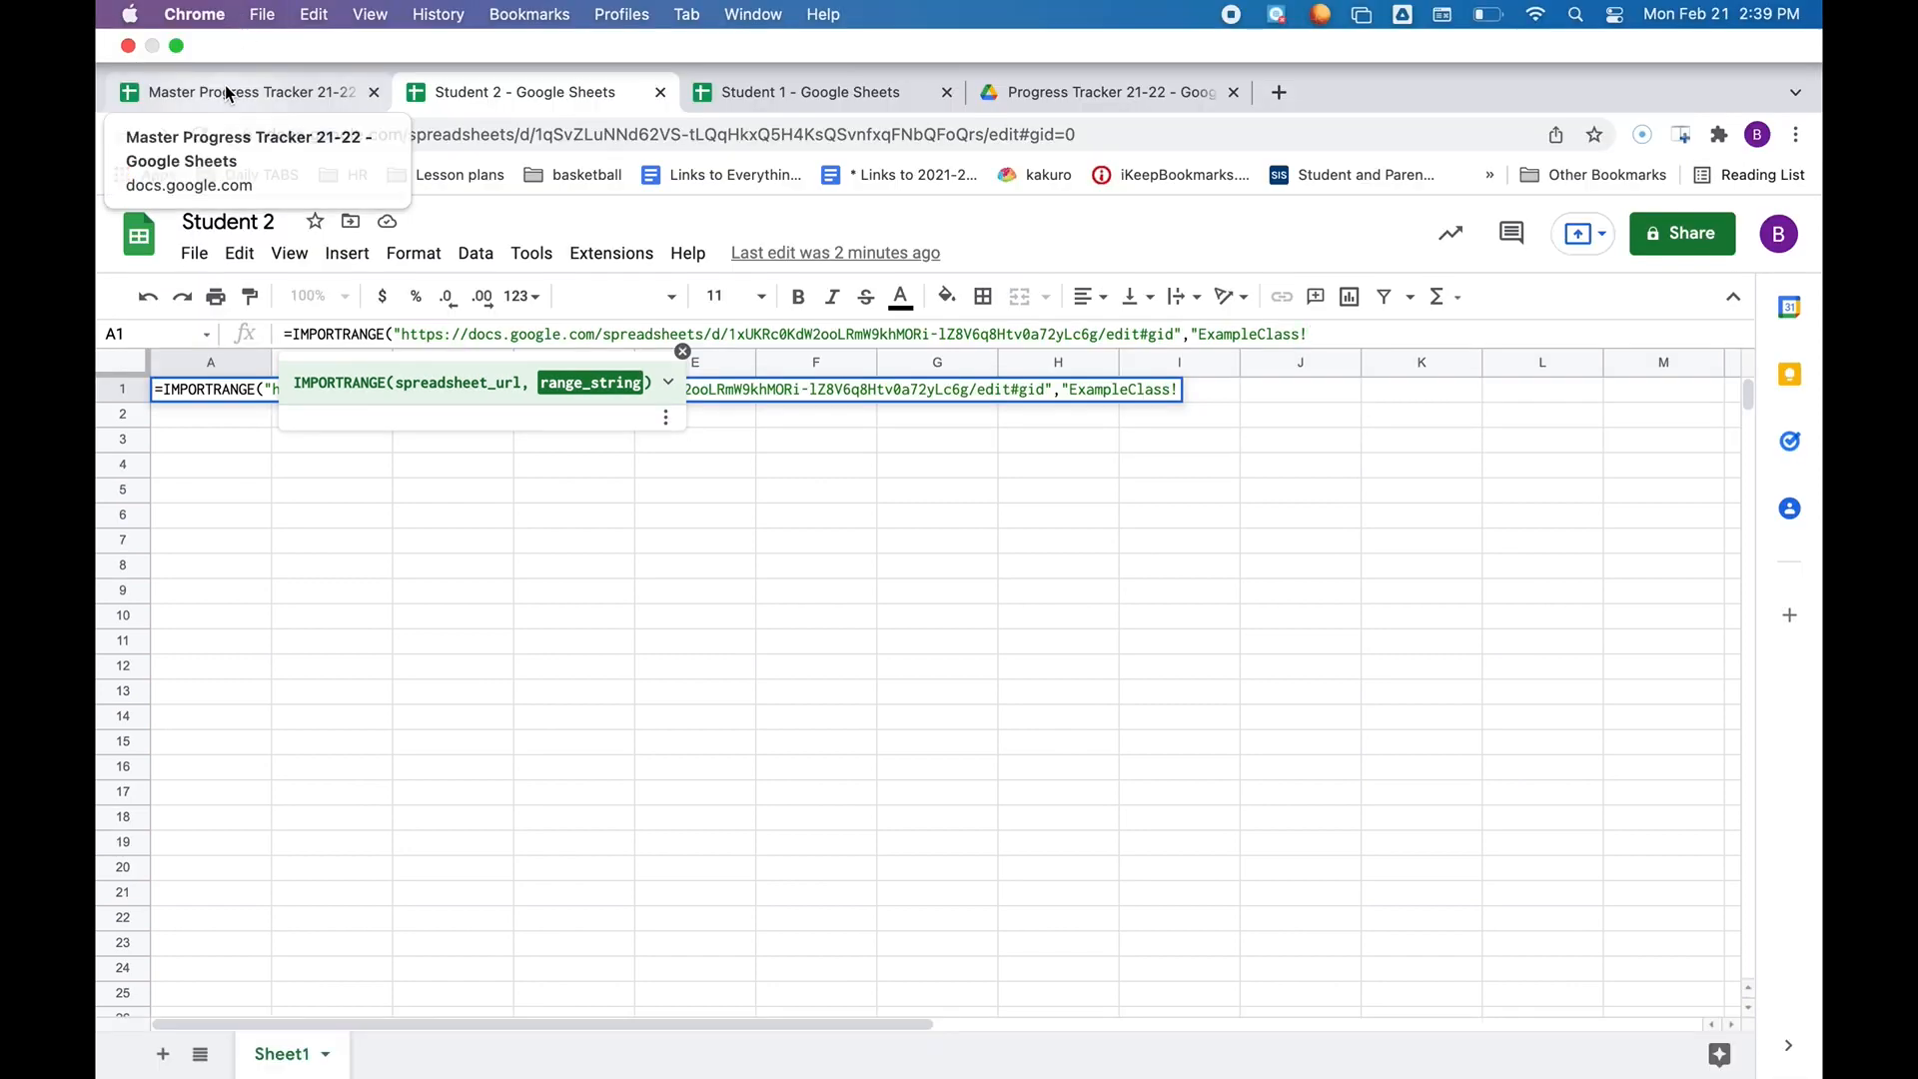
pyautogui.click(224, 86)
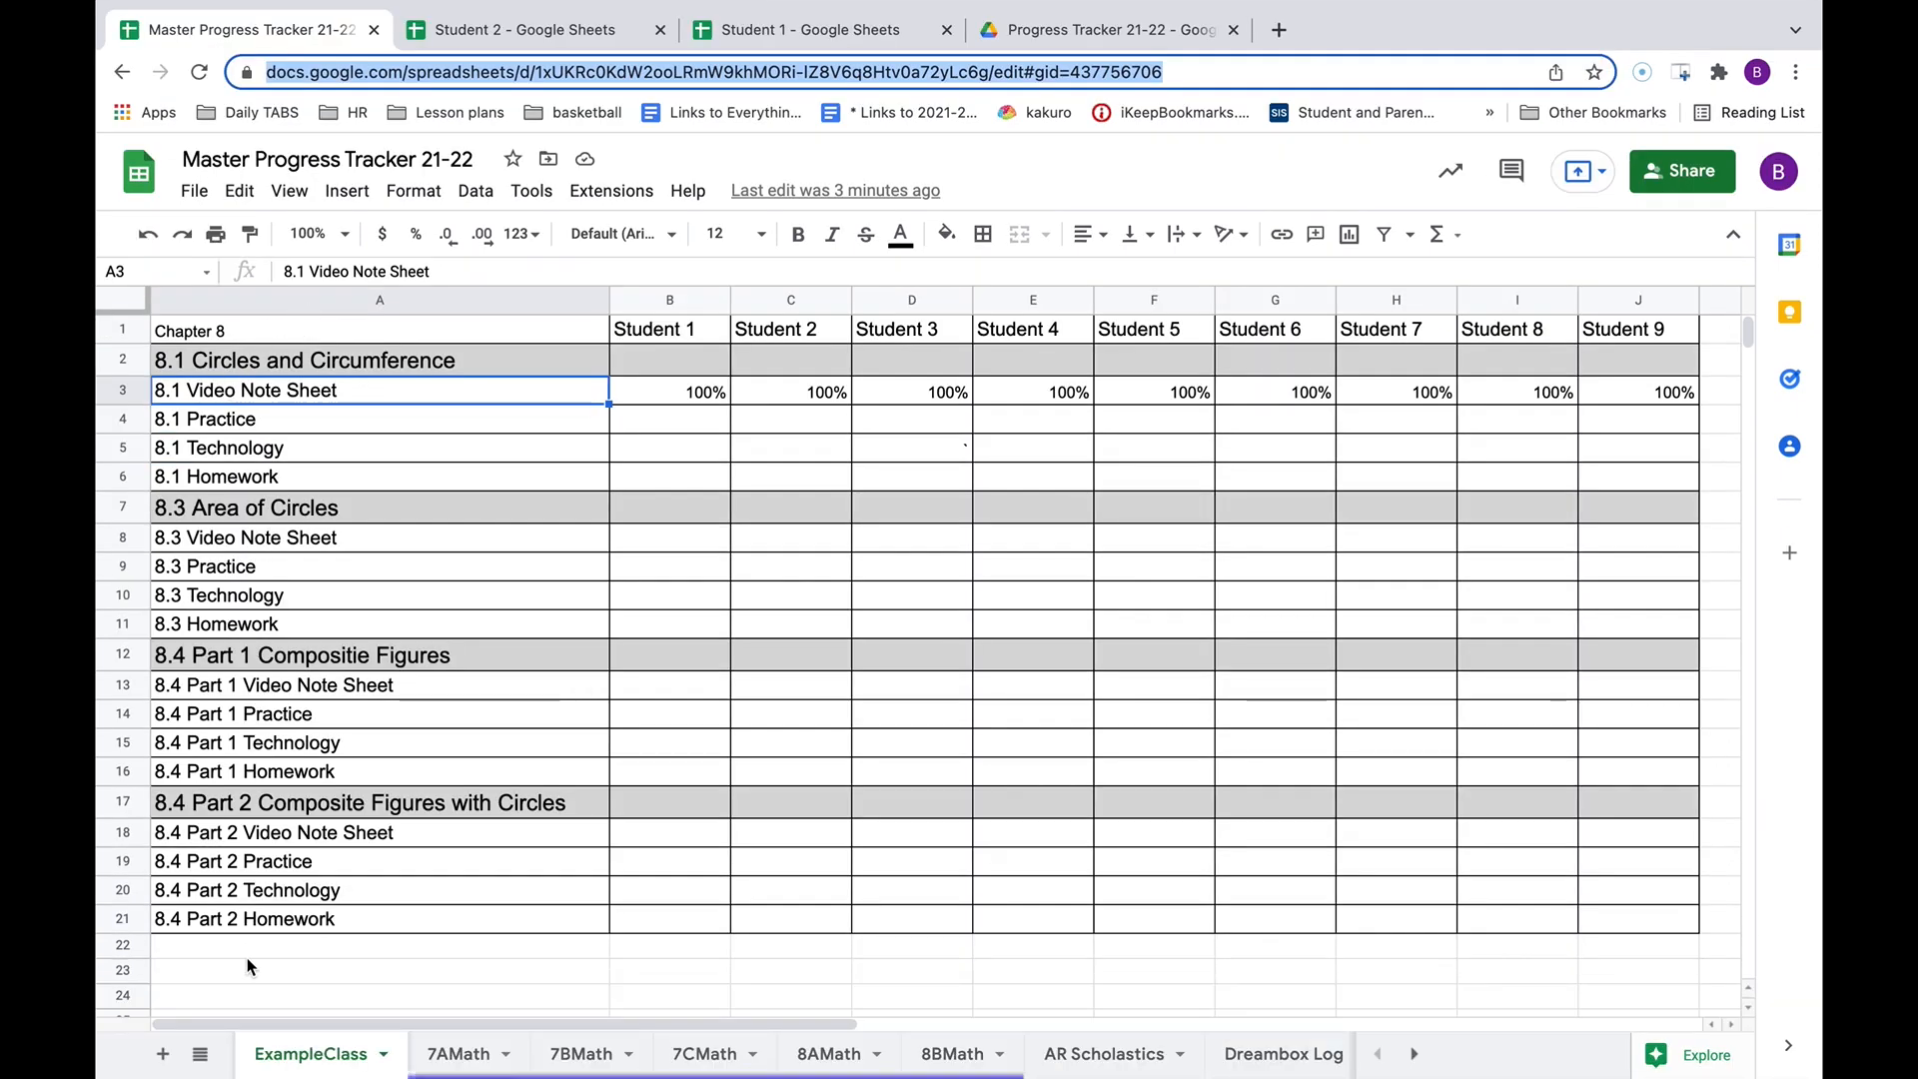
pyautogui.scroll(-5, 249, 958)
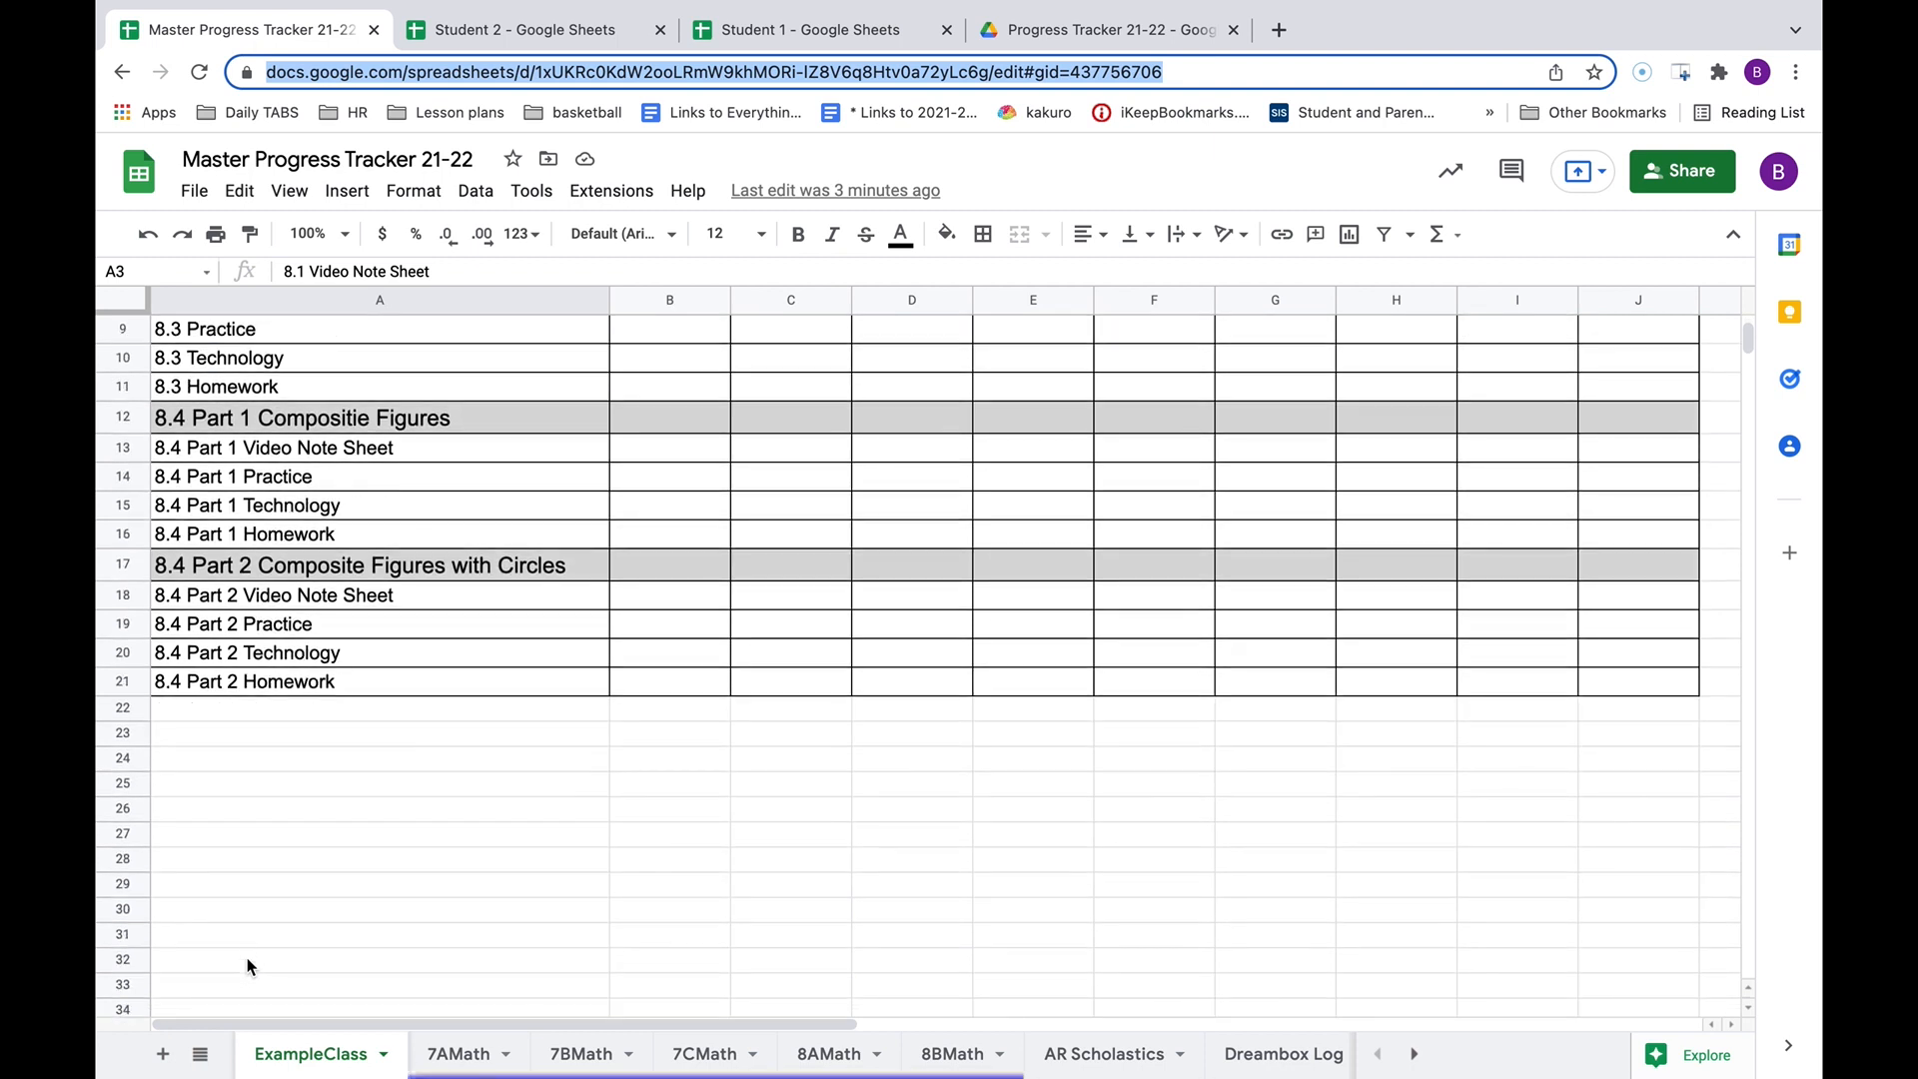
pyautogui.click(206, 918)
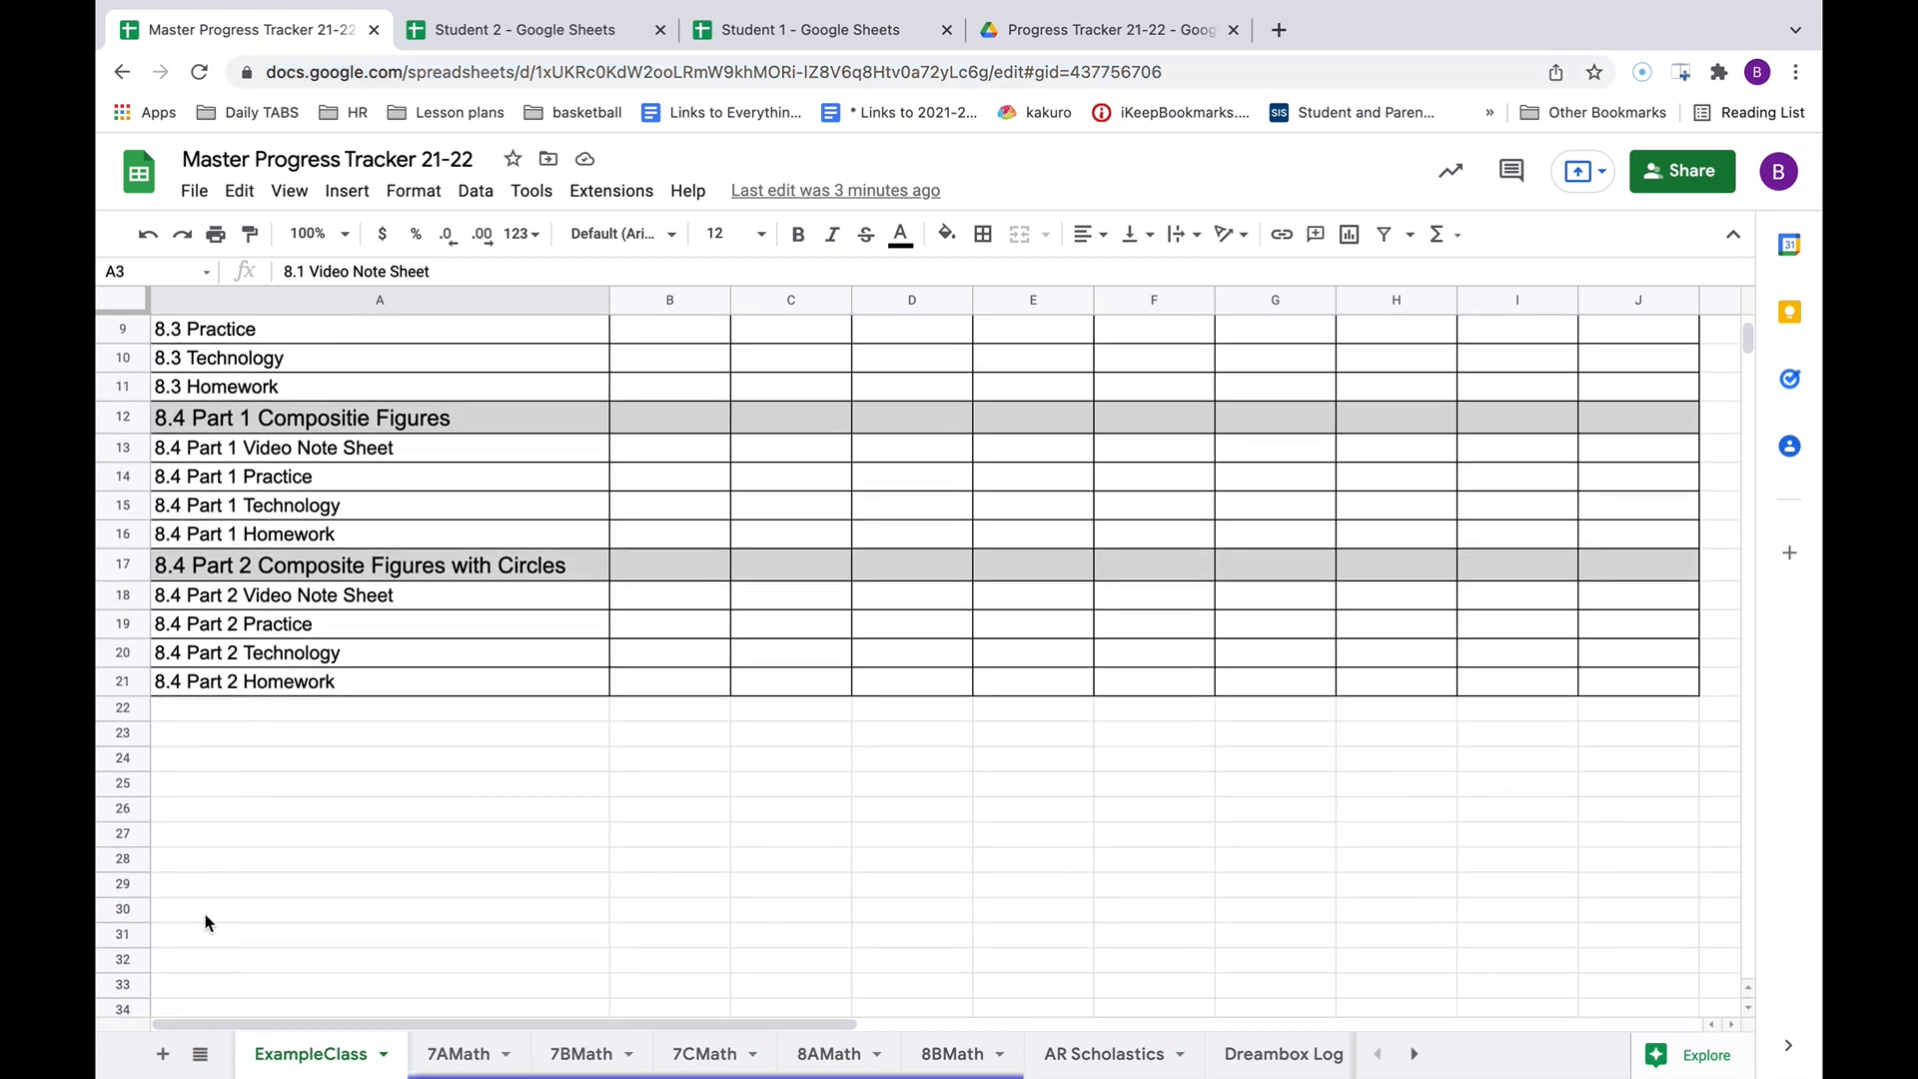
pyautogui.click(455, 33)
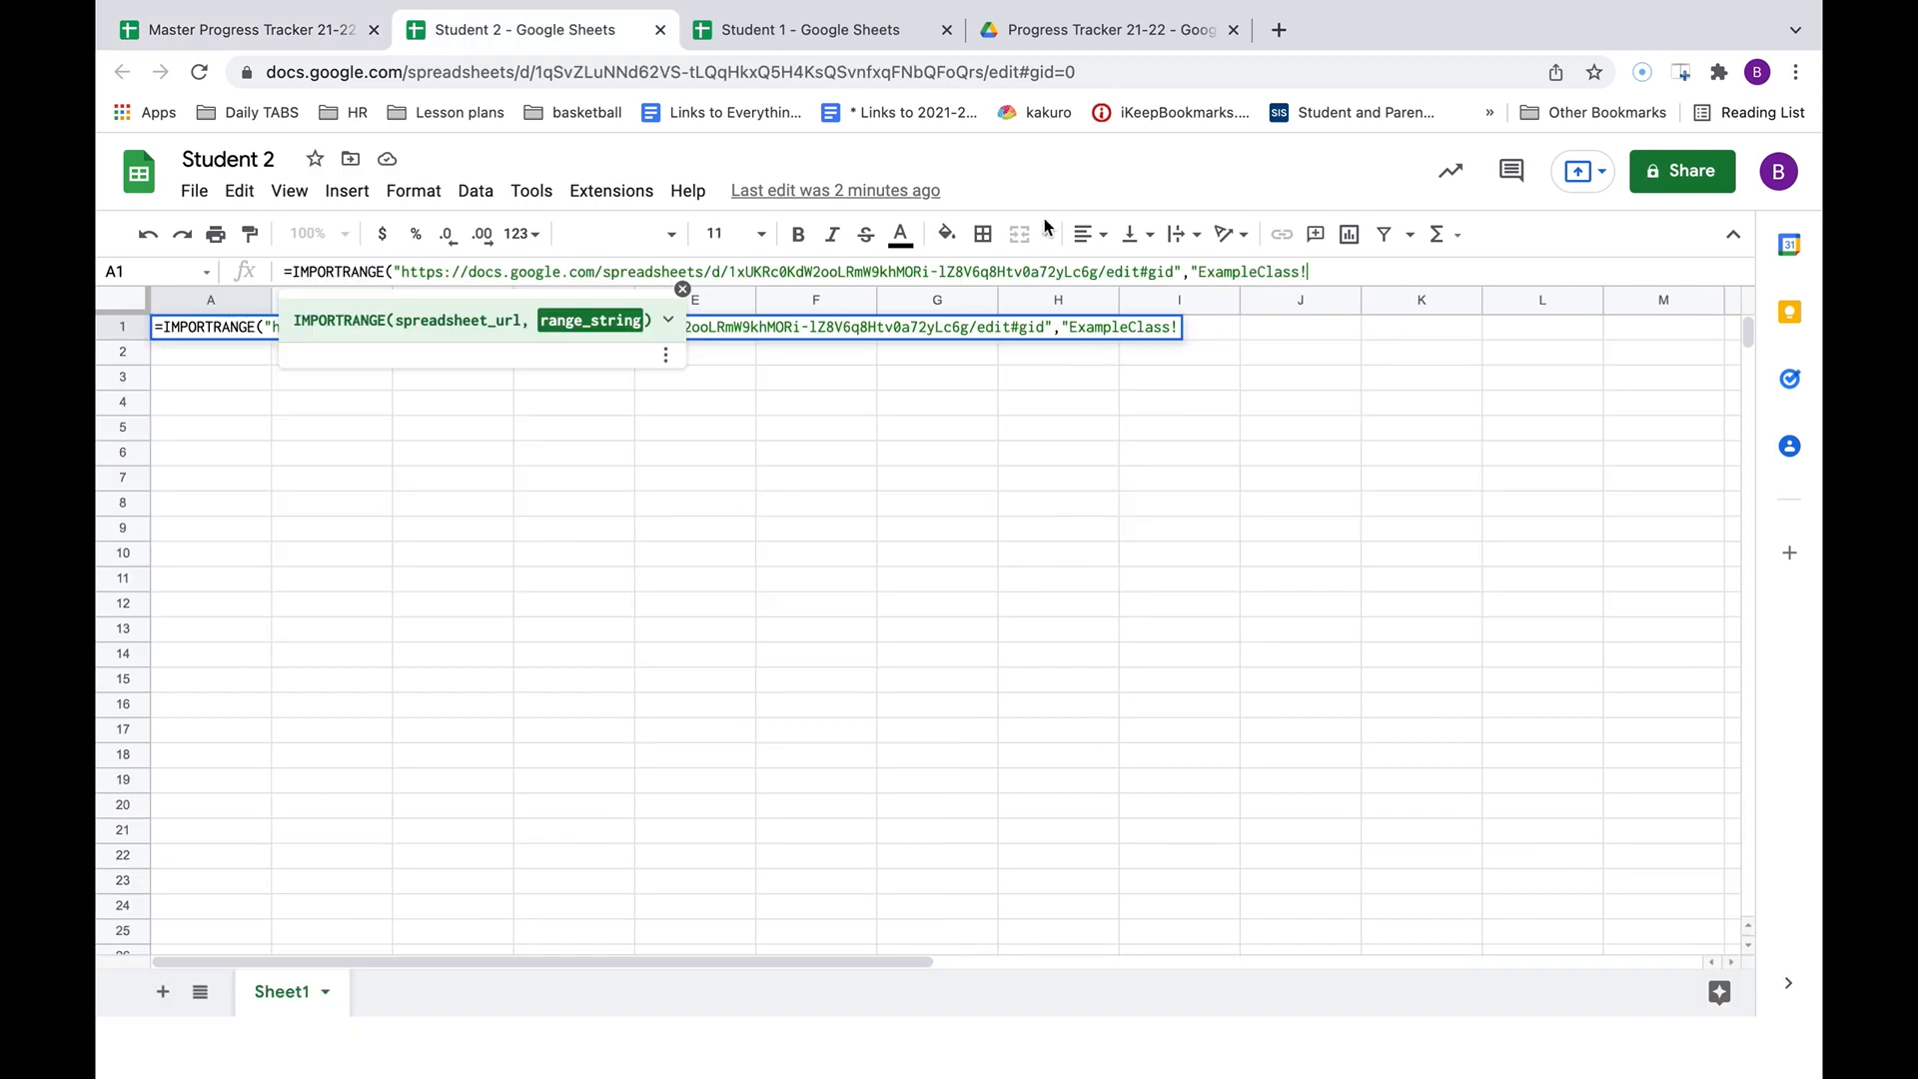
pyautogui.write('A1')
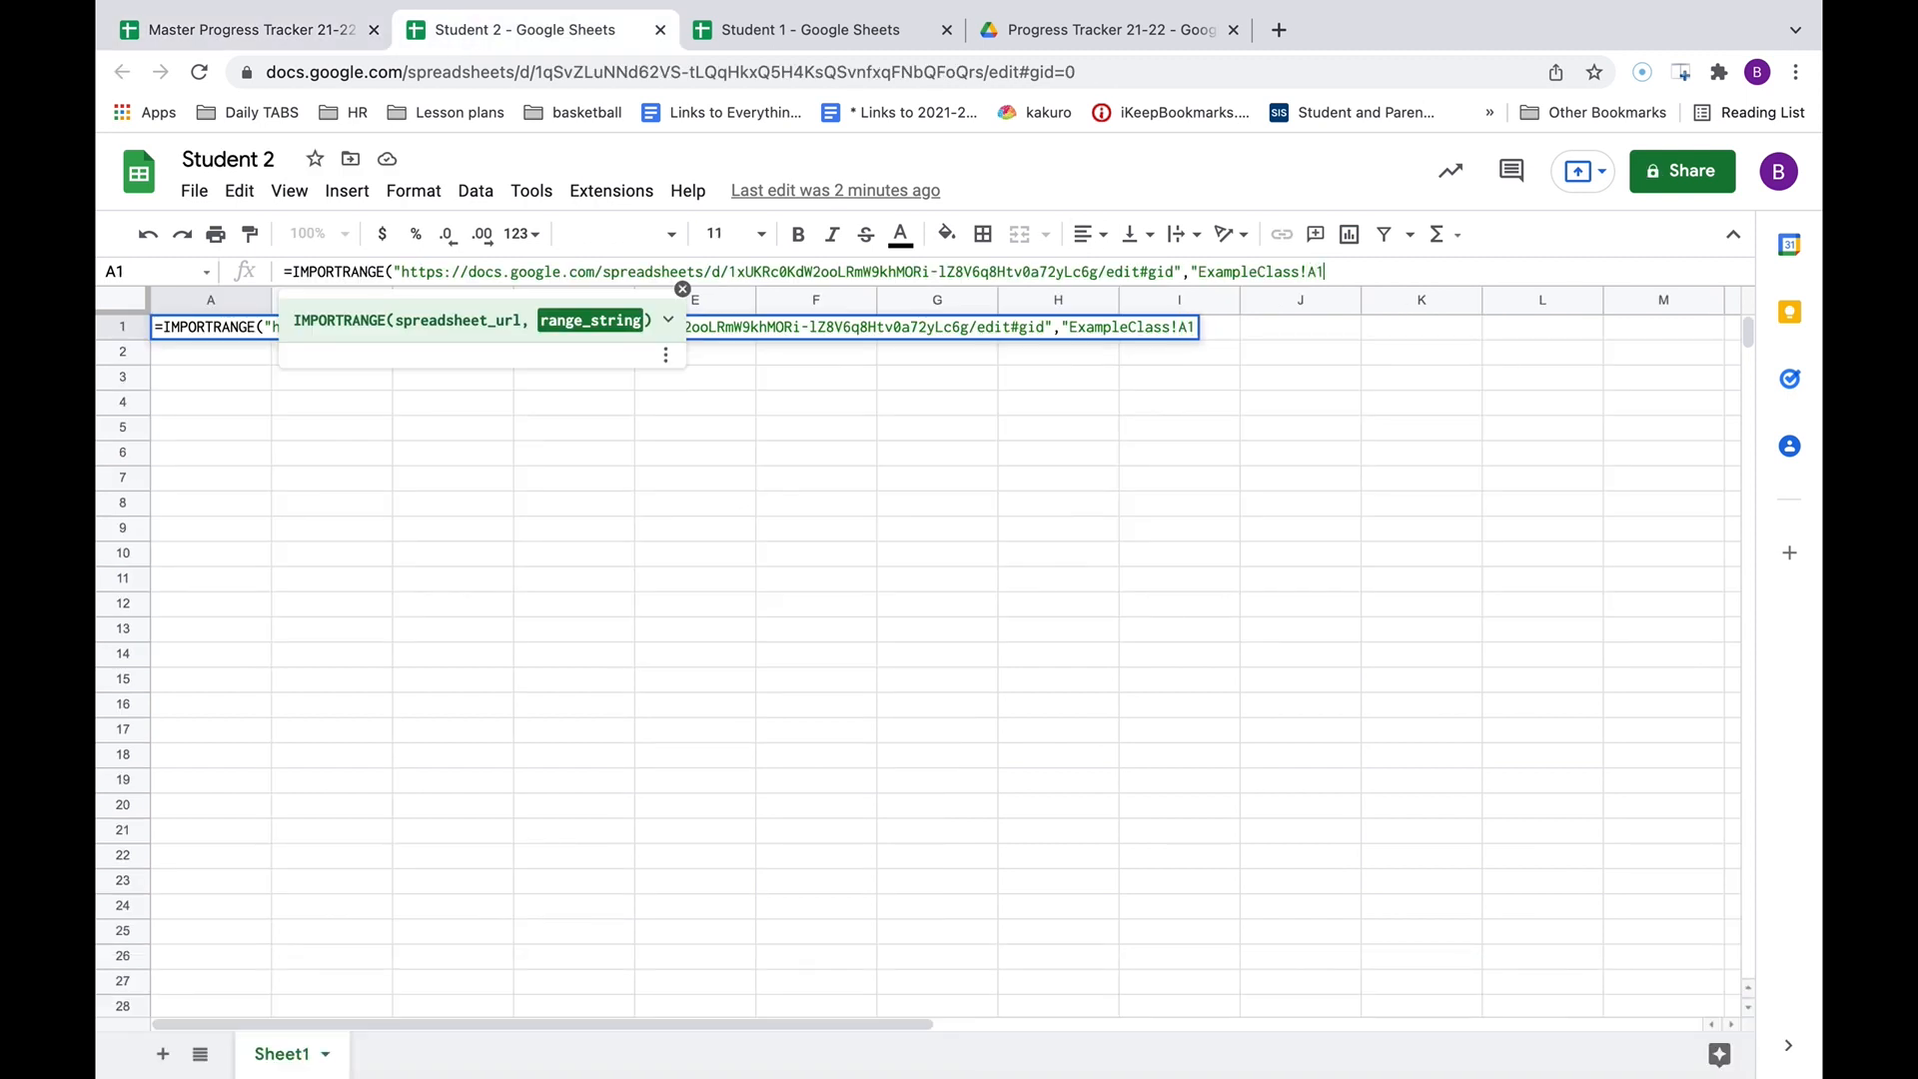
pyautogui.write(':A30')
pyautogui.press('Tab')
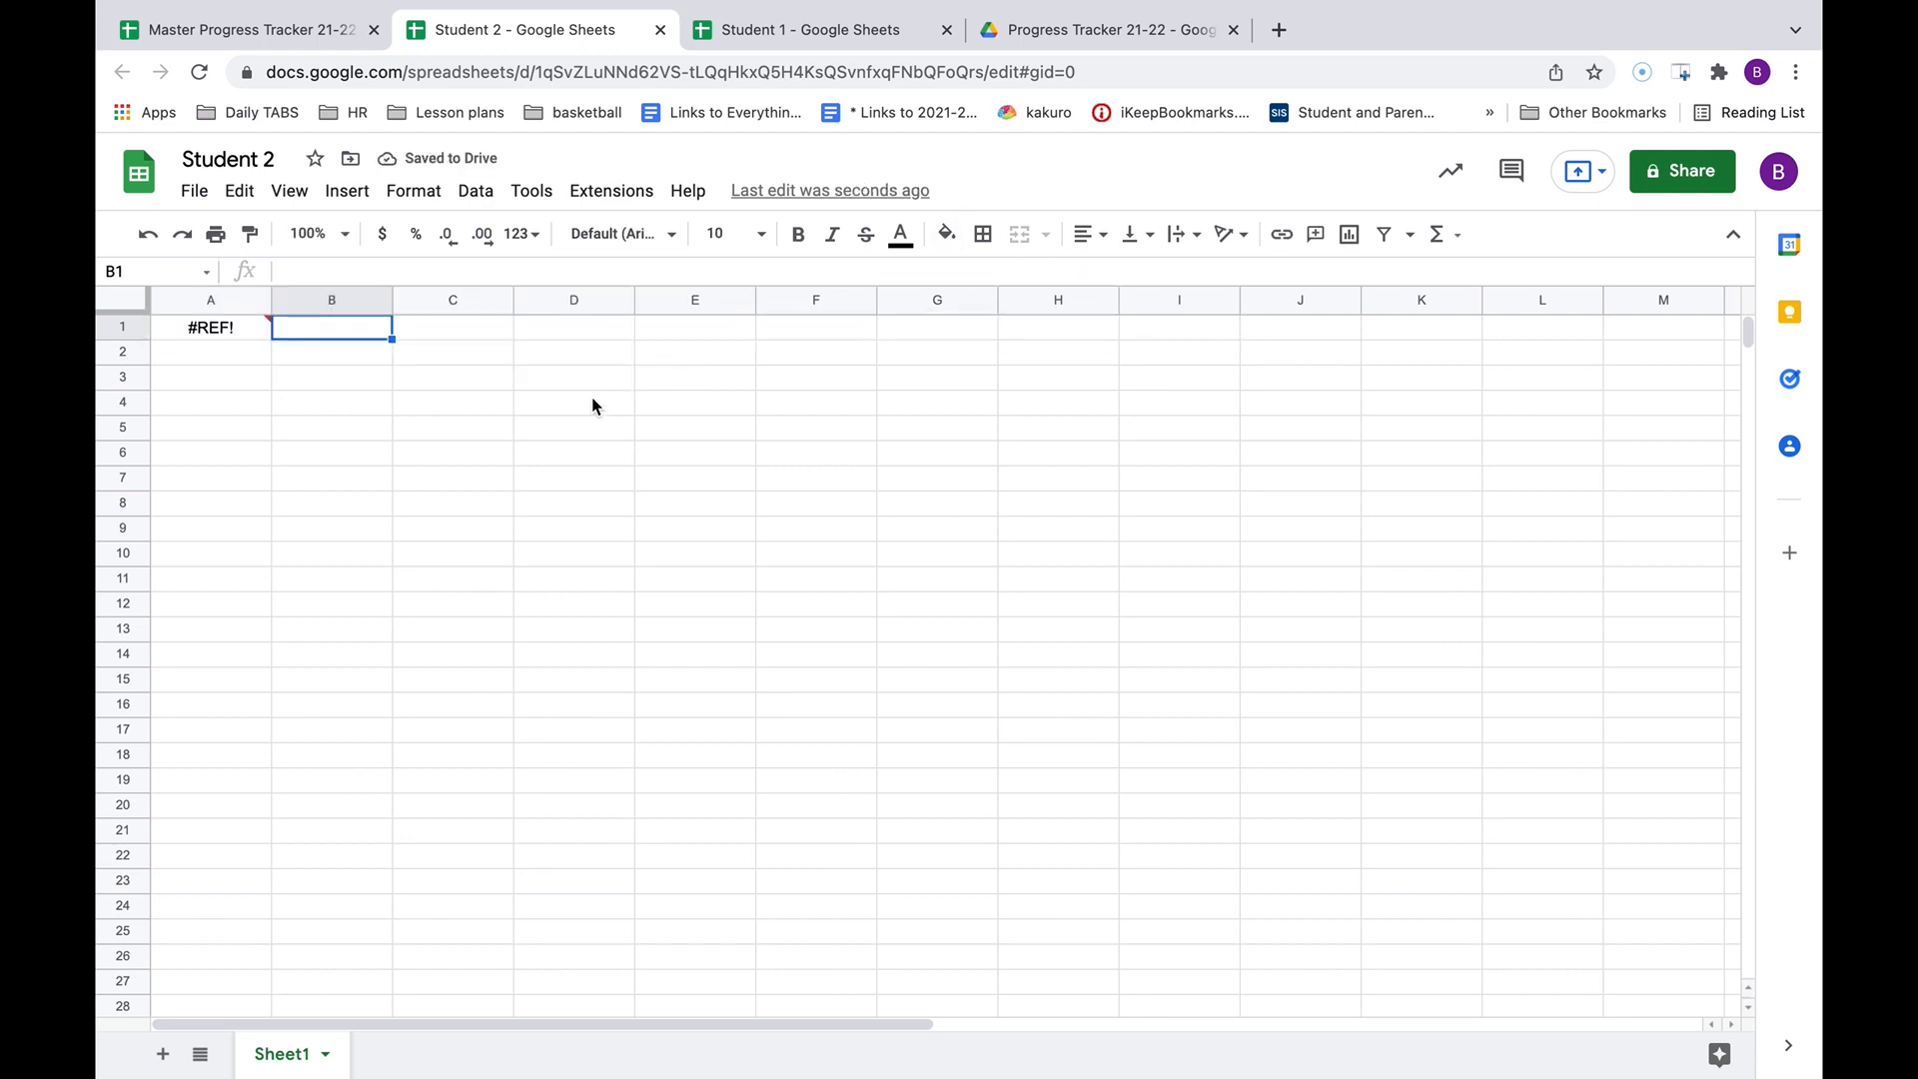
# Allow Student 2 to import from the master so the Chapter 8 list fills column A, then auto-fit column A.
pyautogui.moveTo(238, 332)
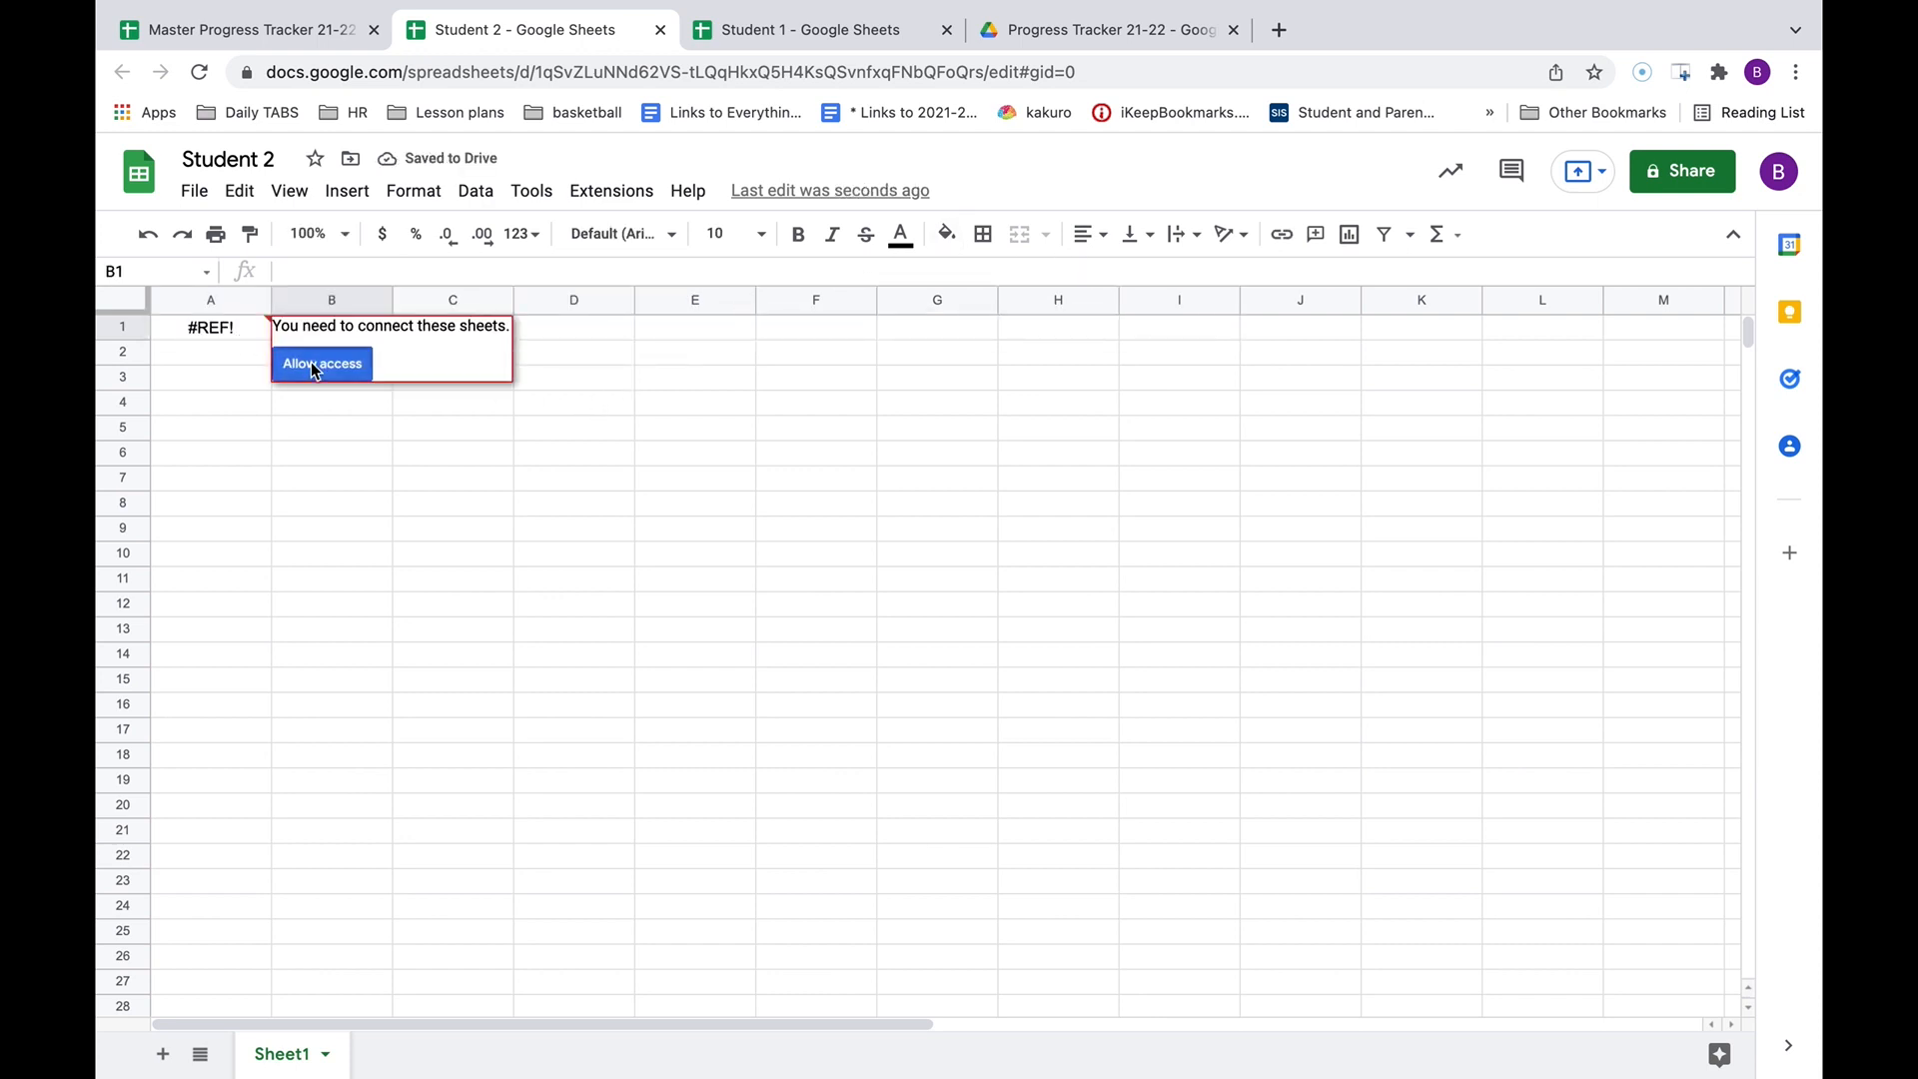
pyautogui.click(312, 363)
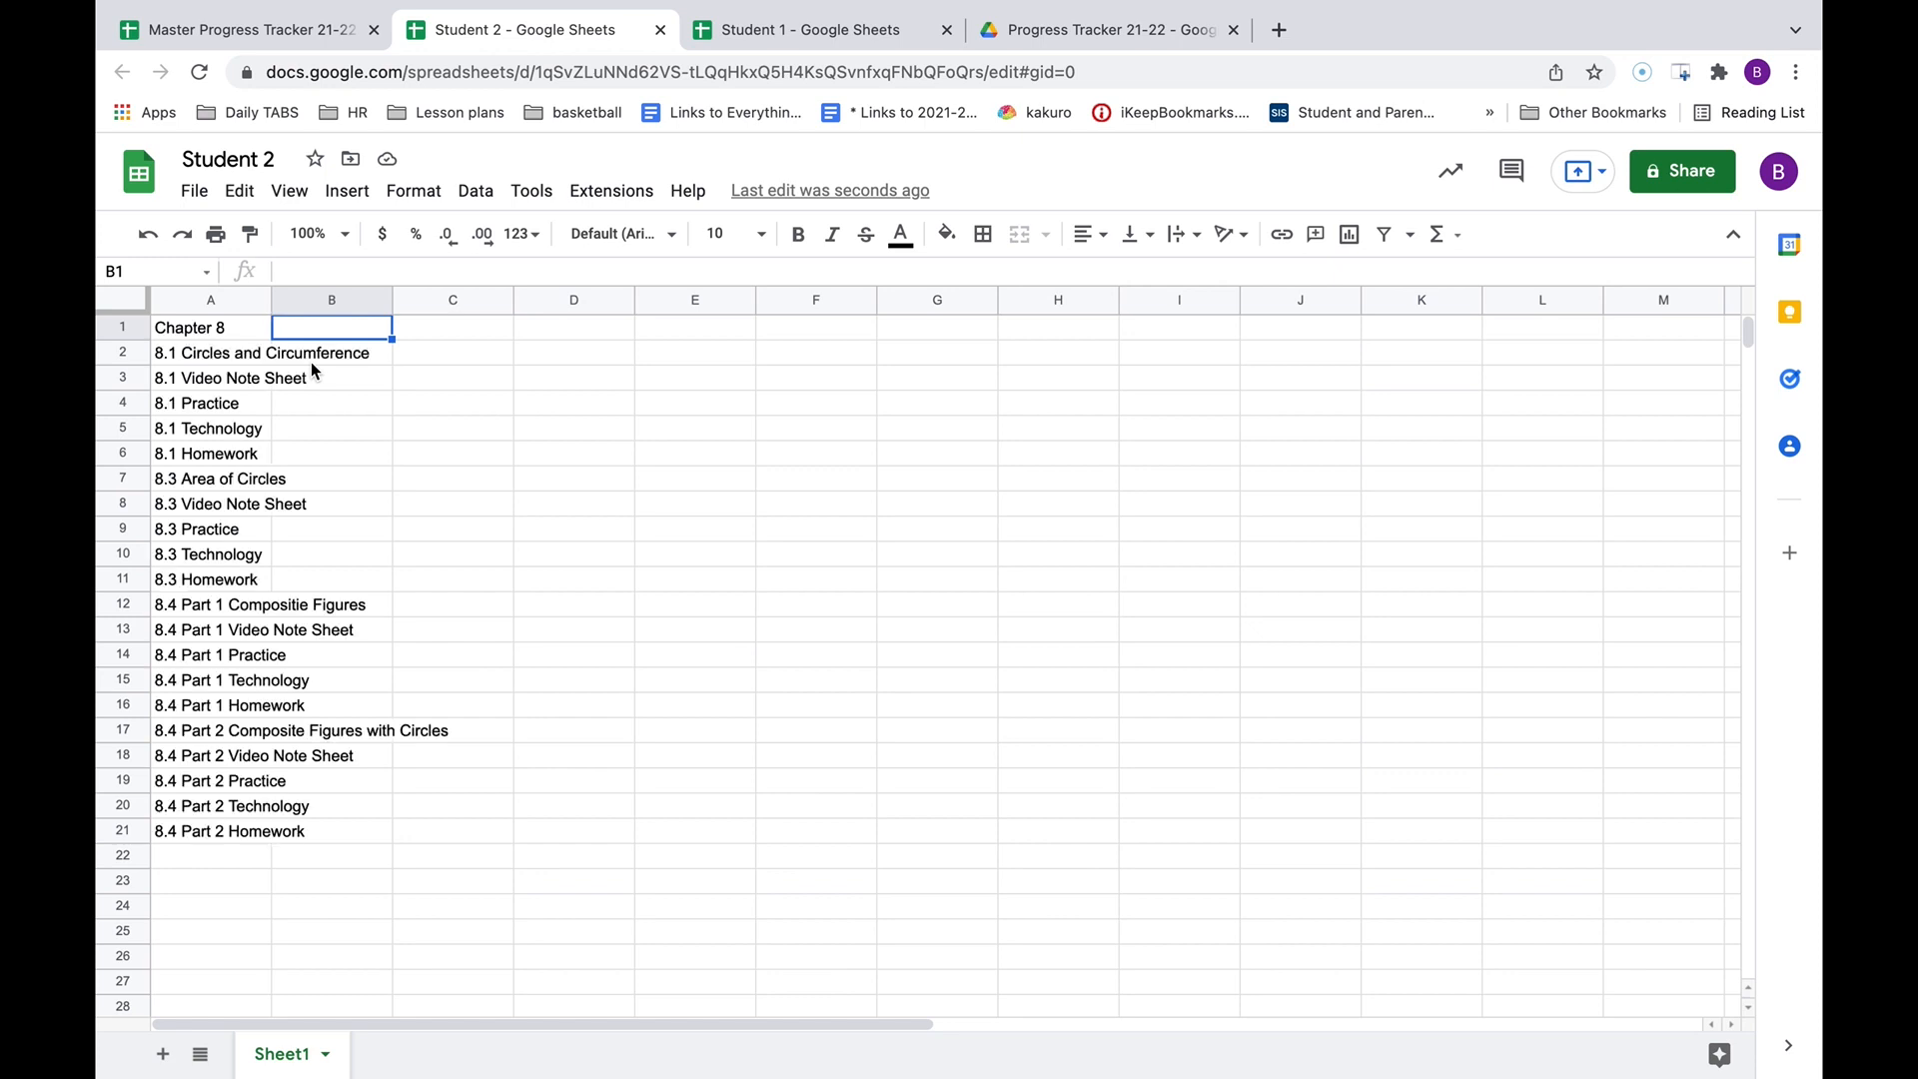
pyautogui.moveTo(270, 298); pyautogui.dragTo(269, 297)
pyautogui.doubleClick(270, 297)
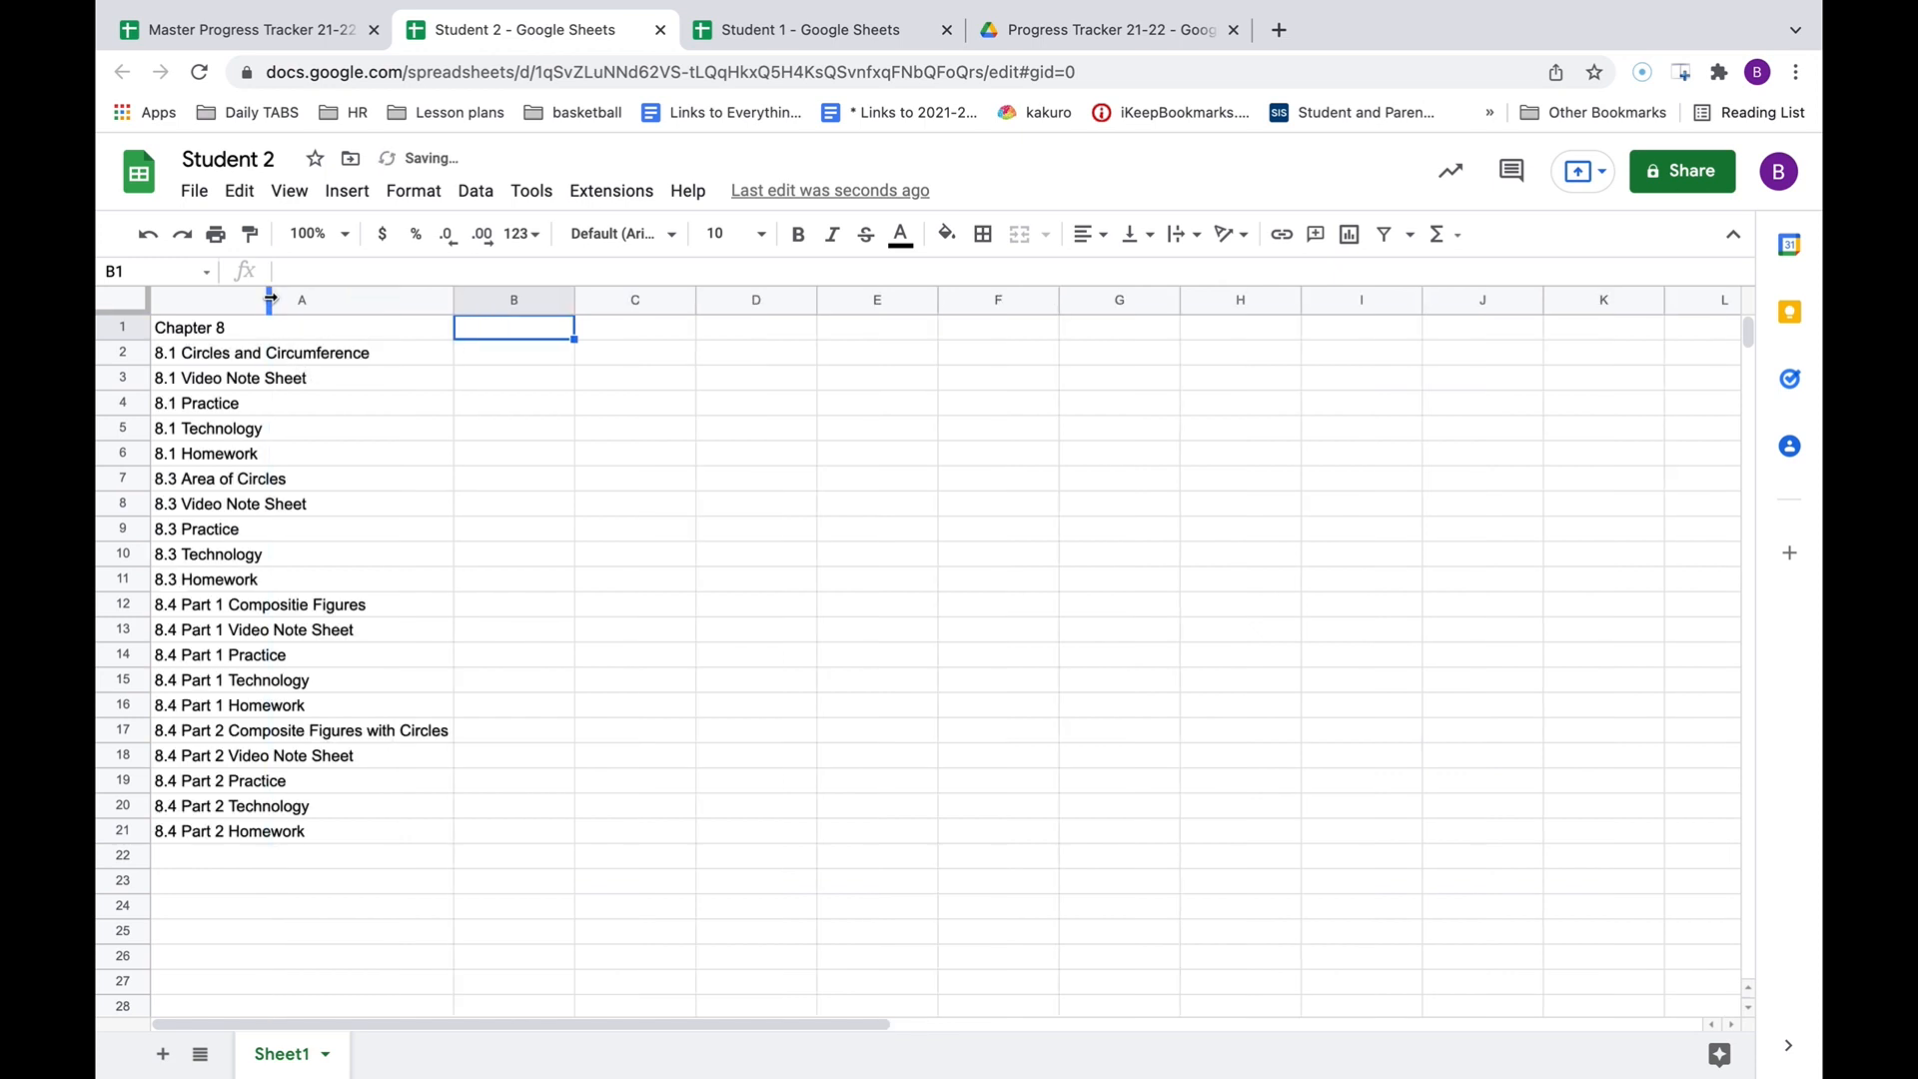
pyautogui.click(264, 28)
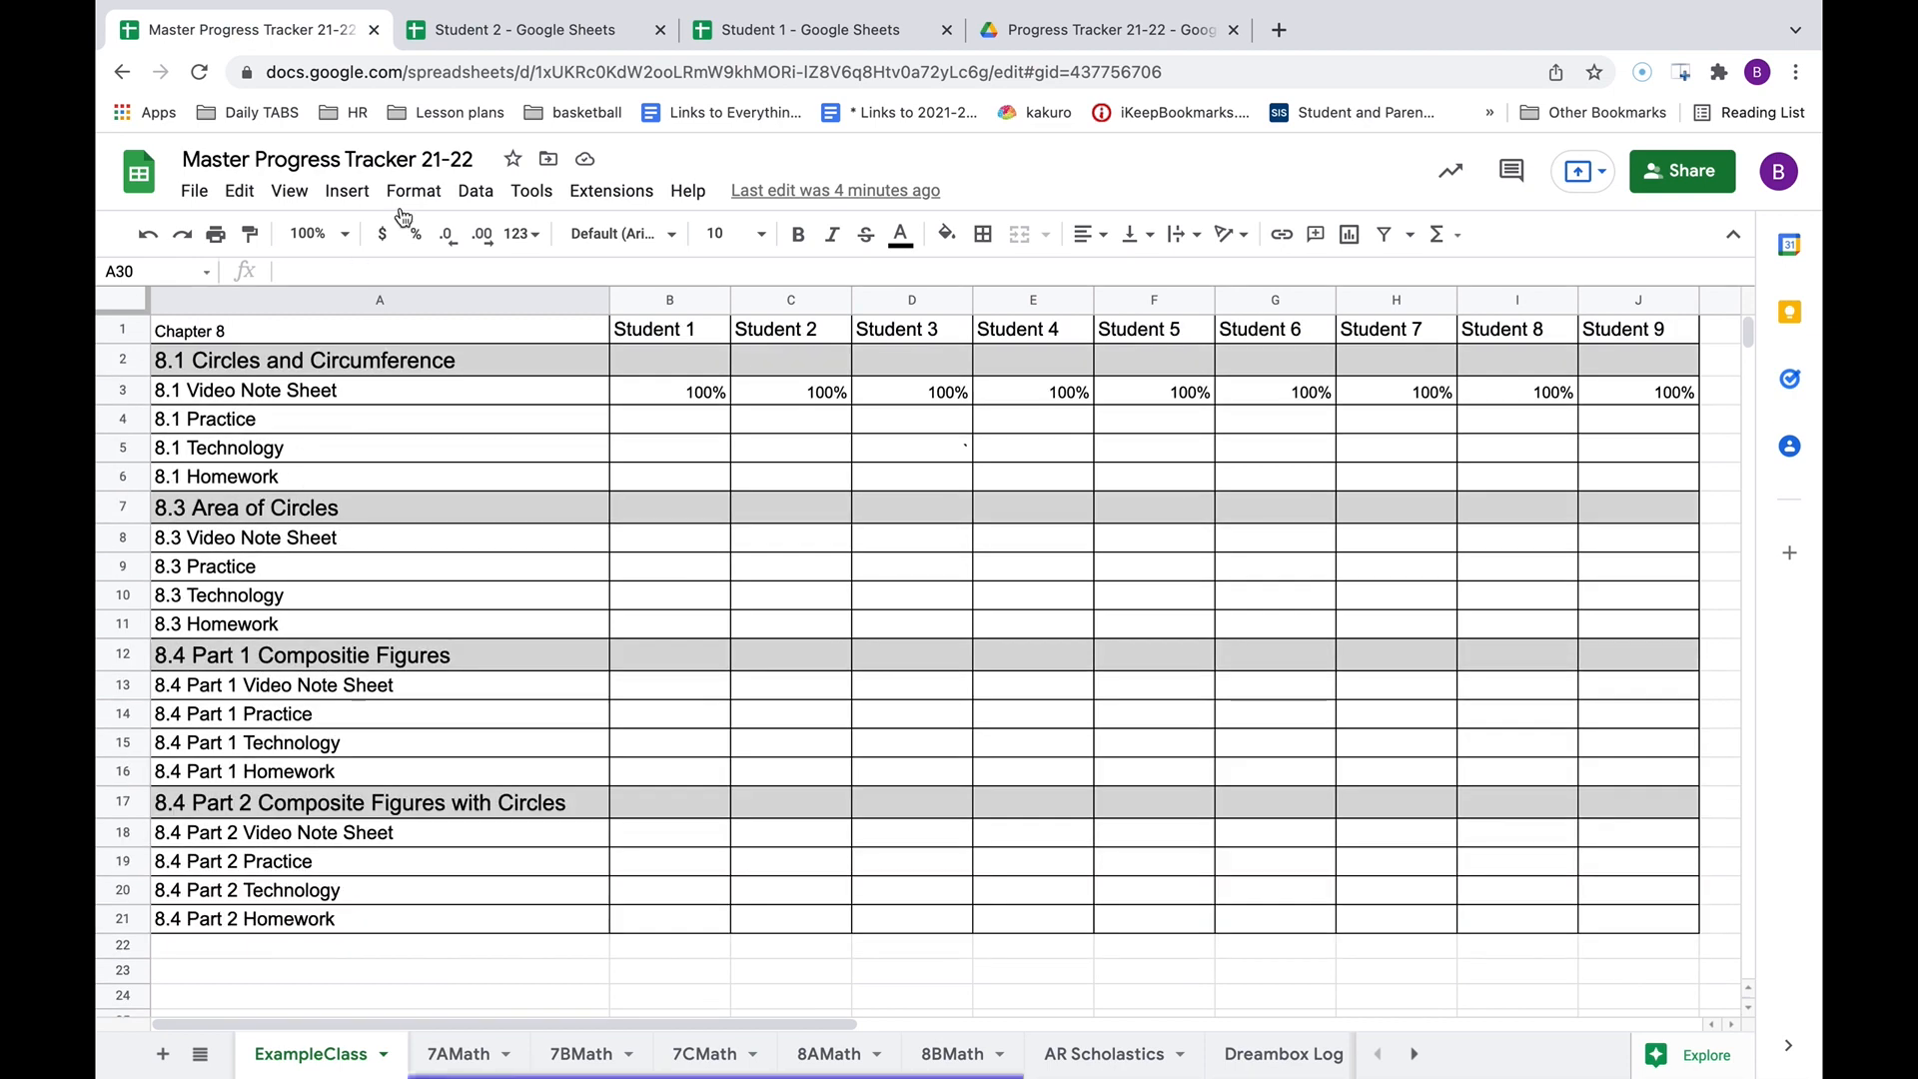
pyautogui.click(506, 38)
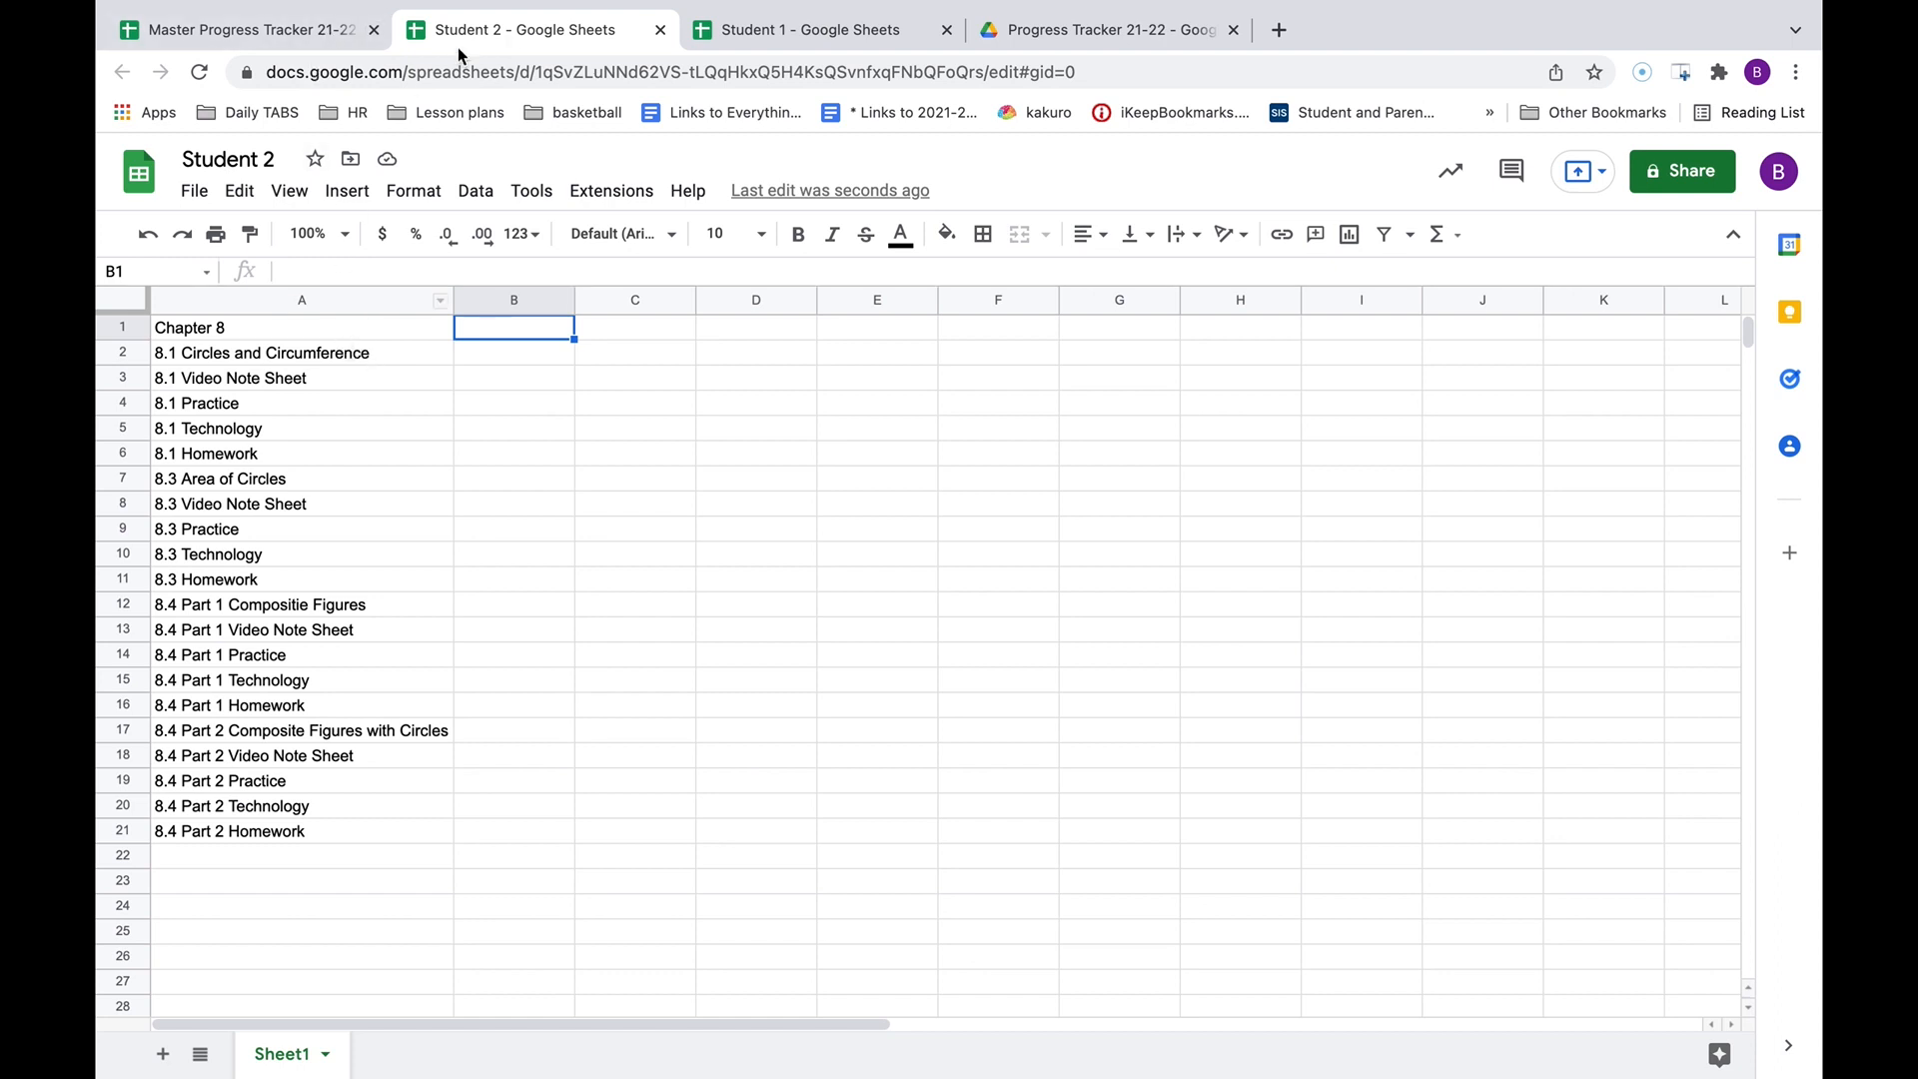
# Copy A1's IMPORTRANGE formula into cell B1.
pyautogui.click(287, 333)
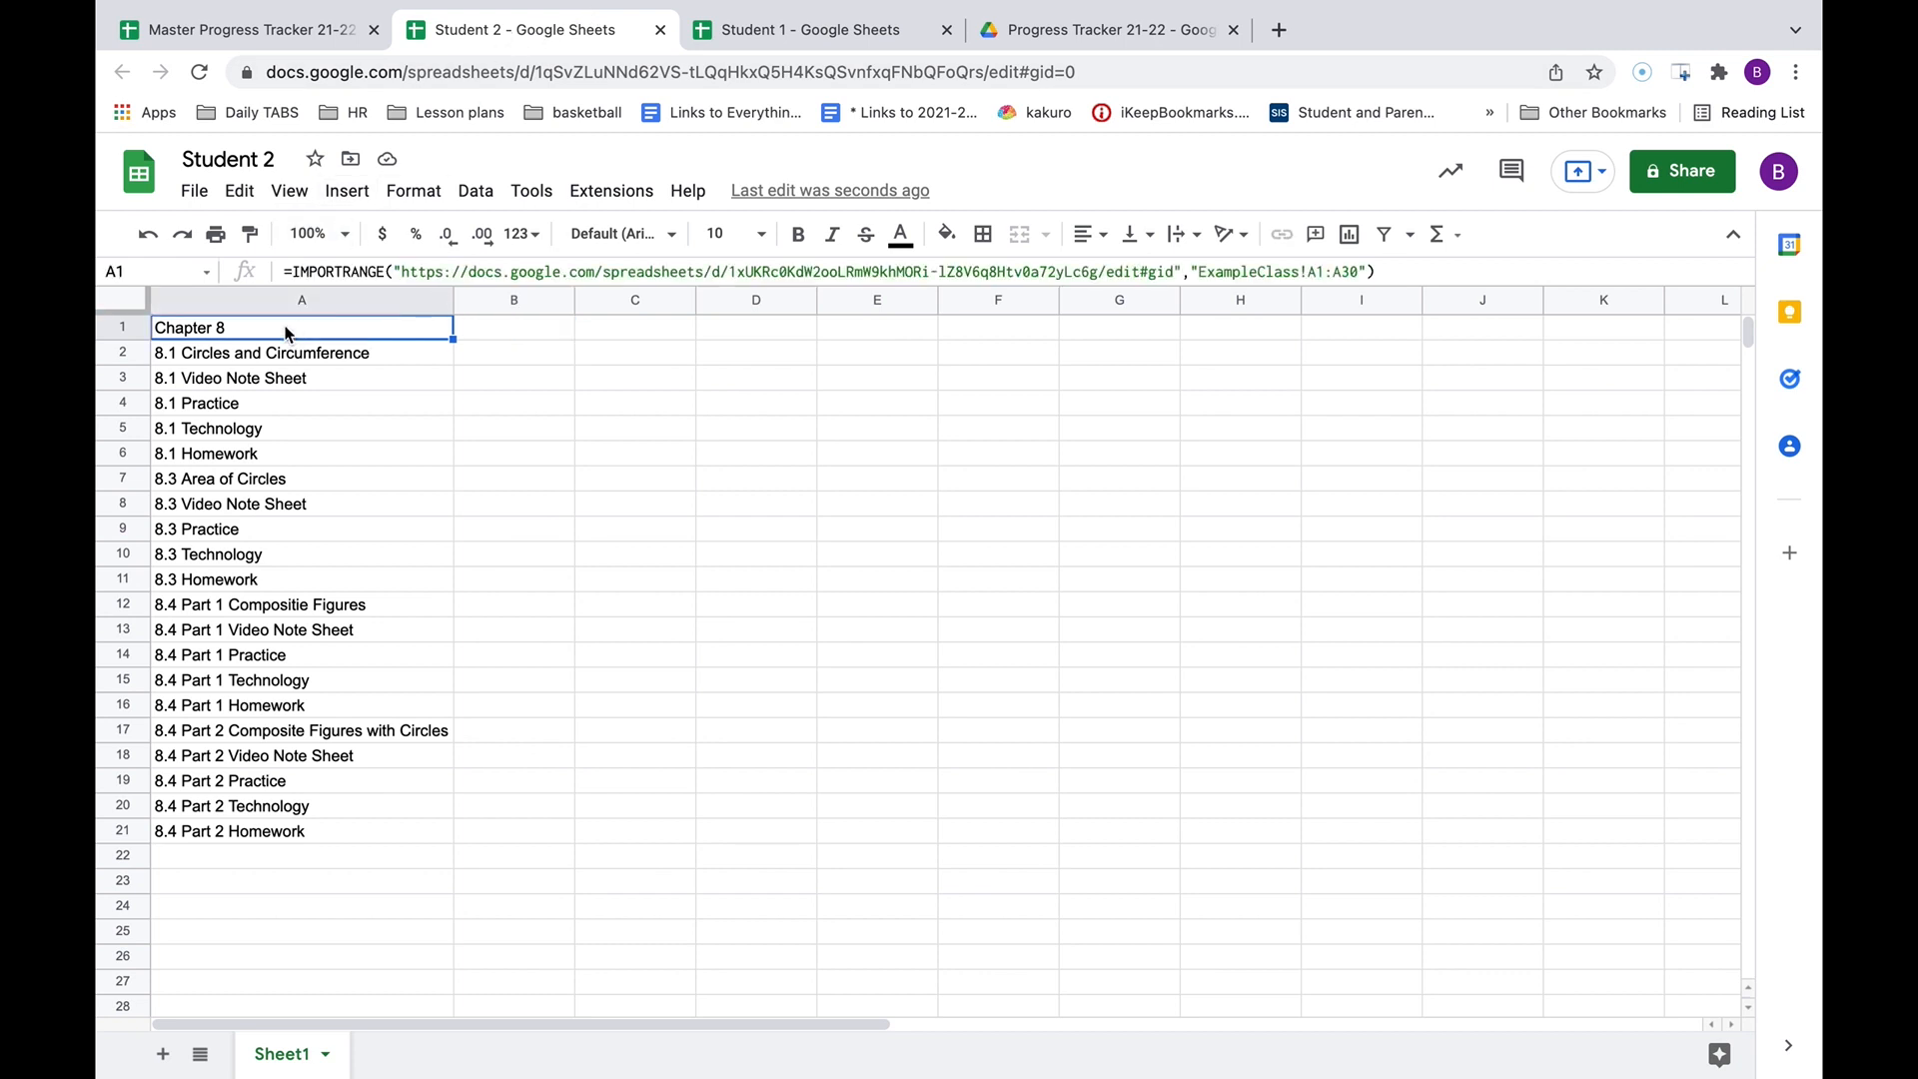
pyautogui.hotkey('ctrl', 'c')
pyautogui.click(485, 338)
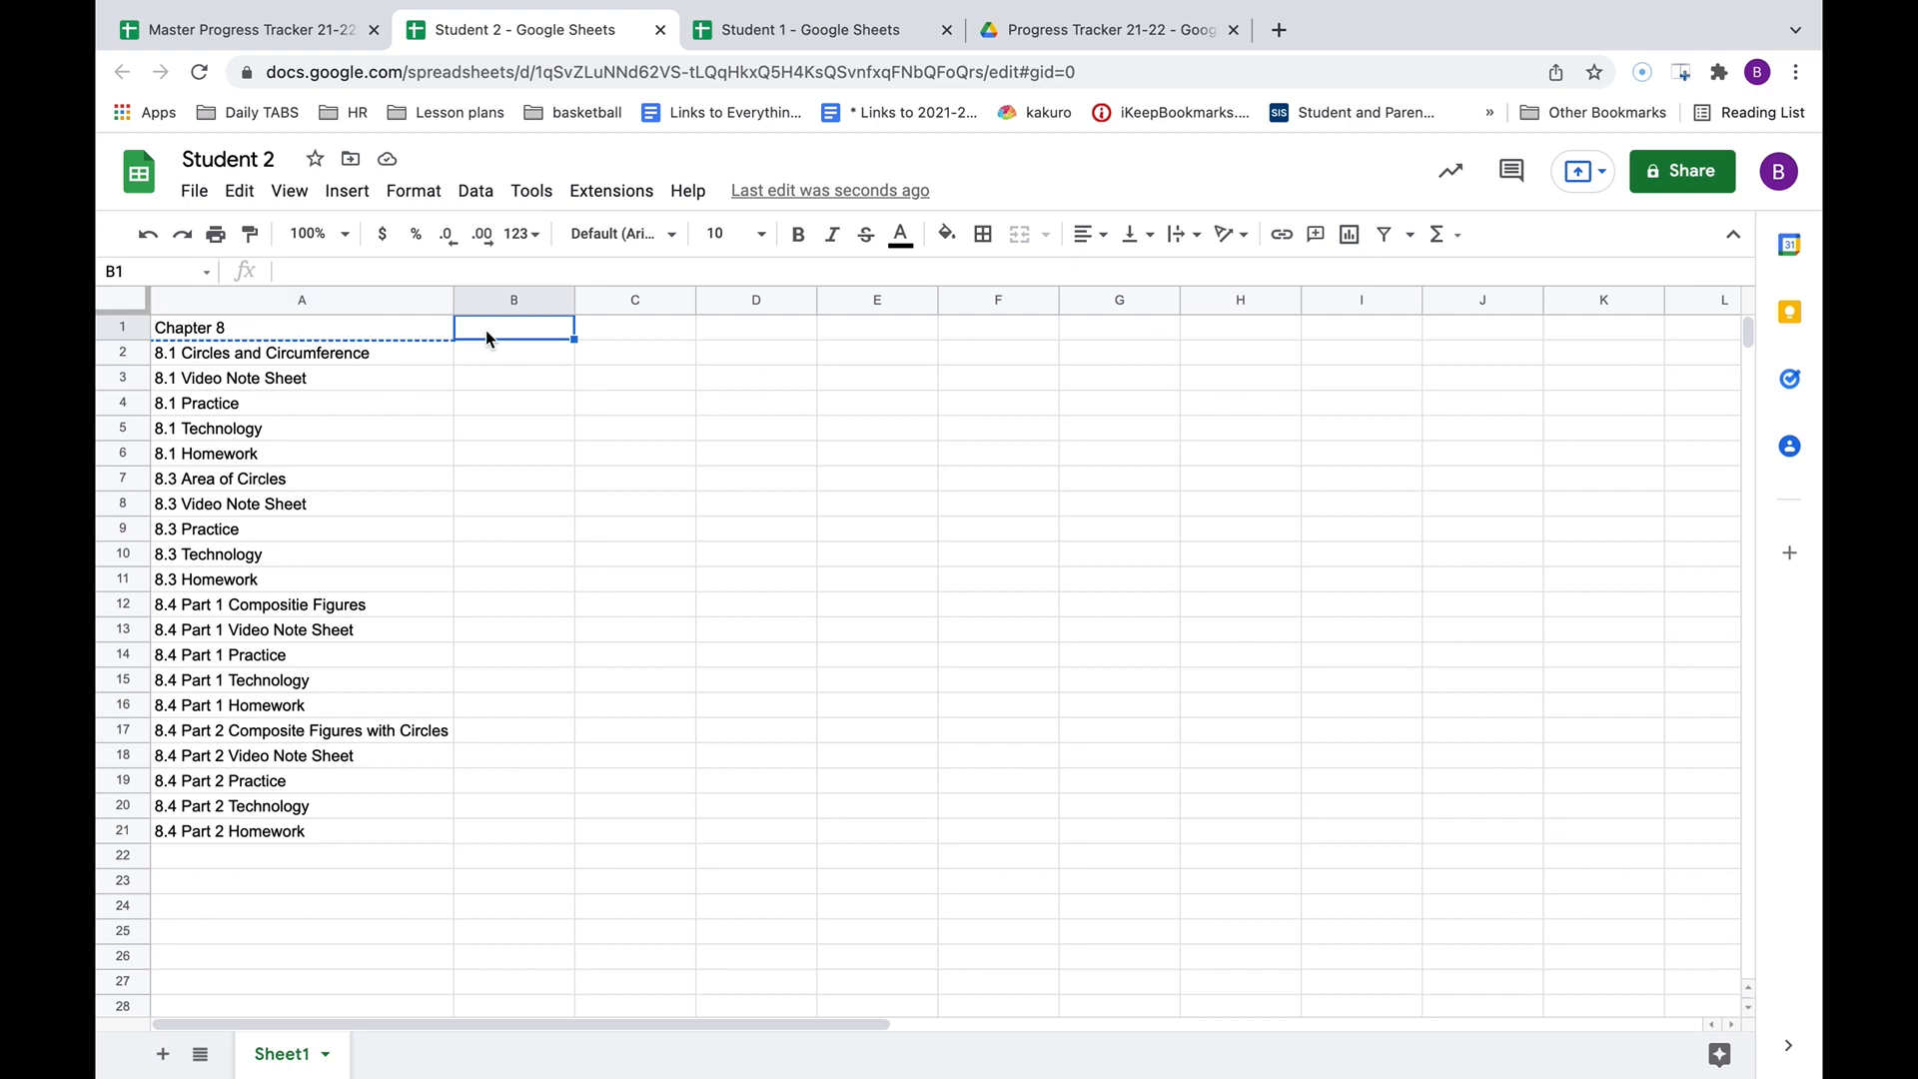
pyautogui.hotkey('ctrl', 'v')
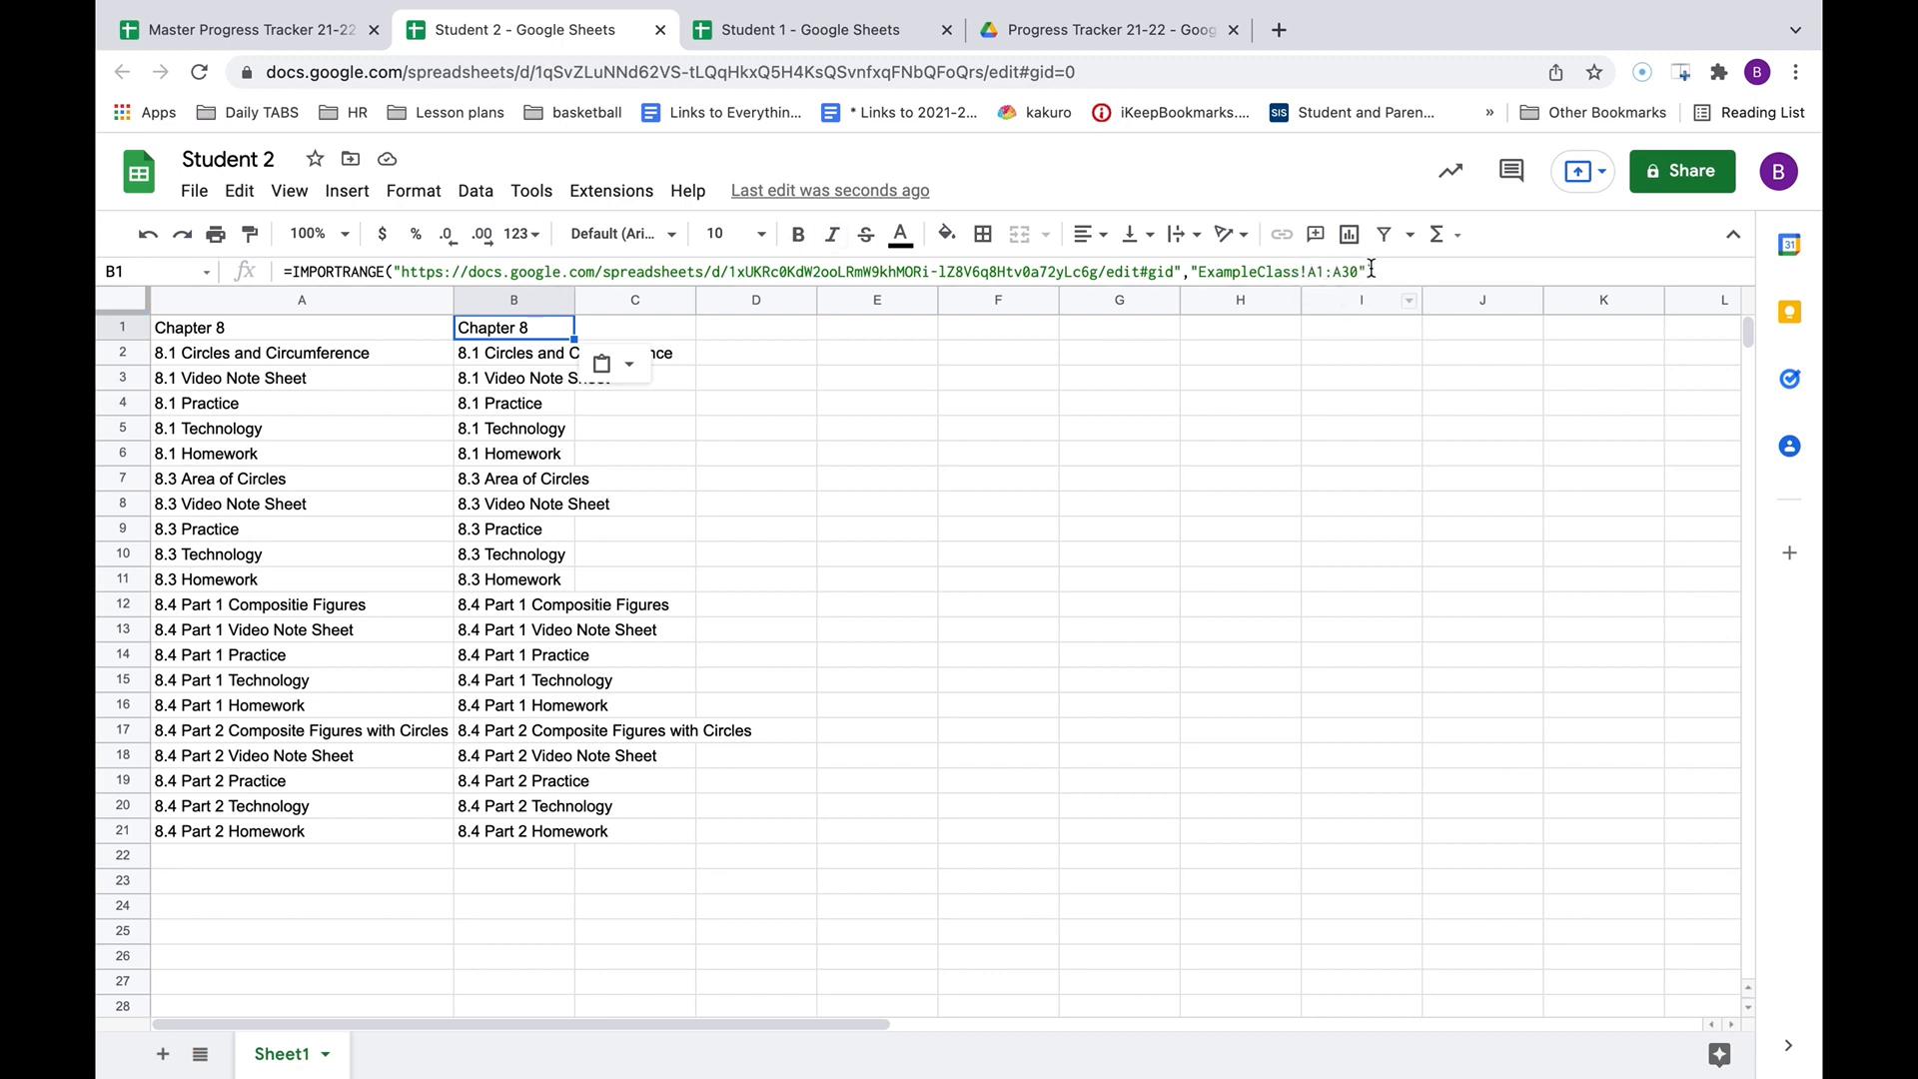
# Change B1's import range to C1:C30 so it pulls the master's Student 2 column.
pyautogui.click(232, 30)
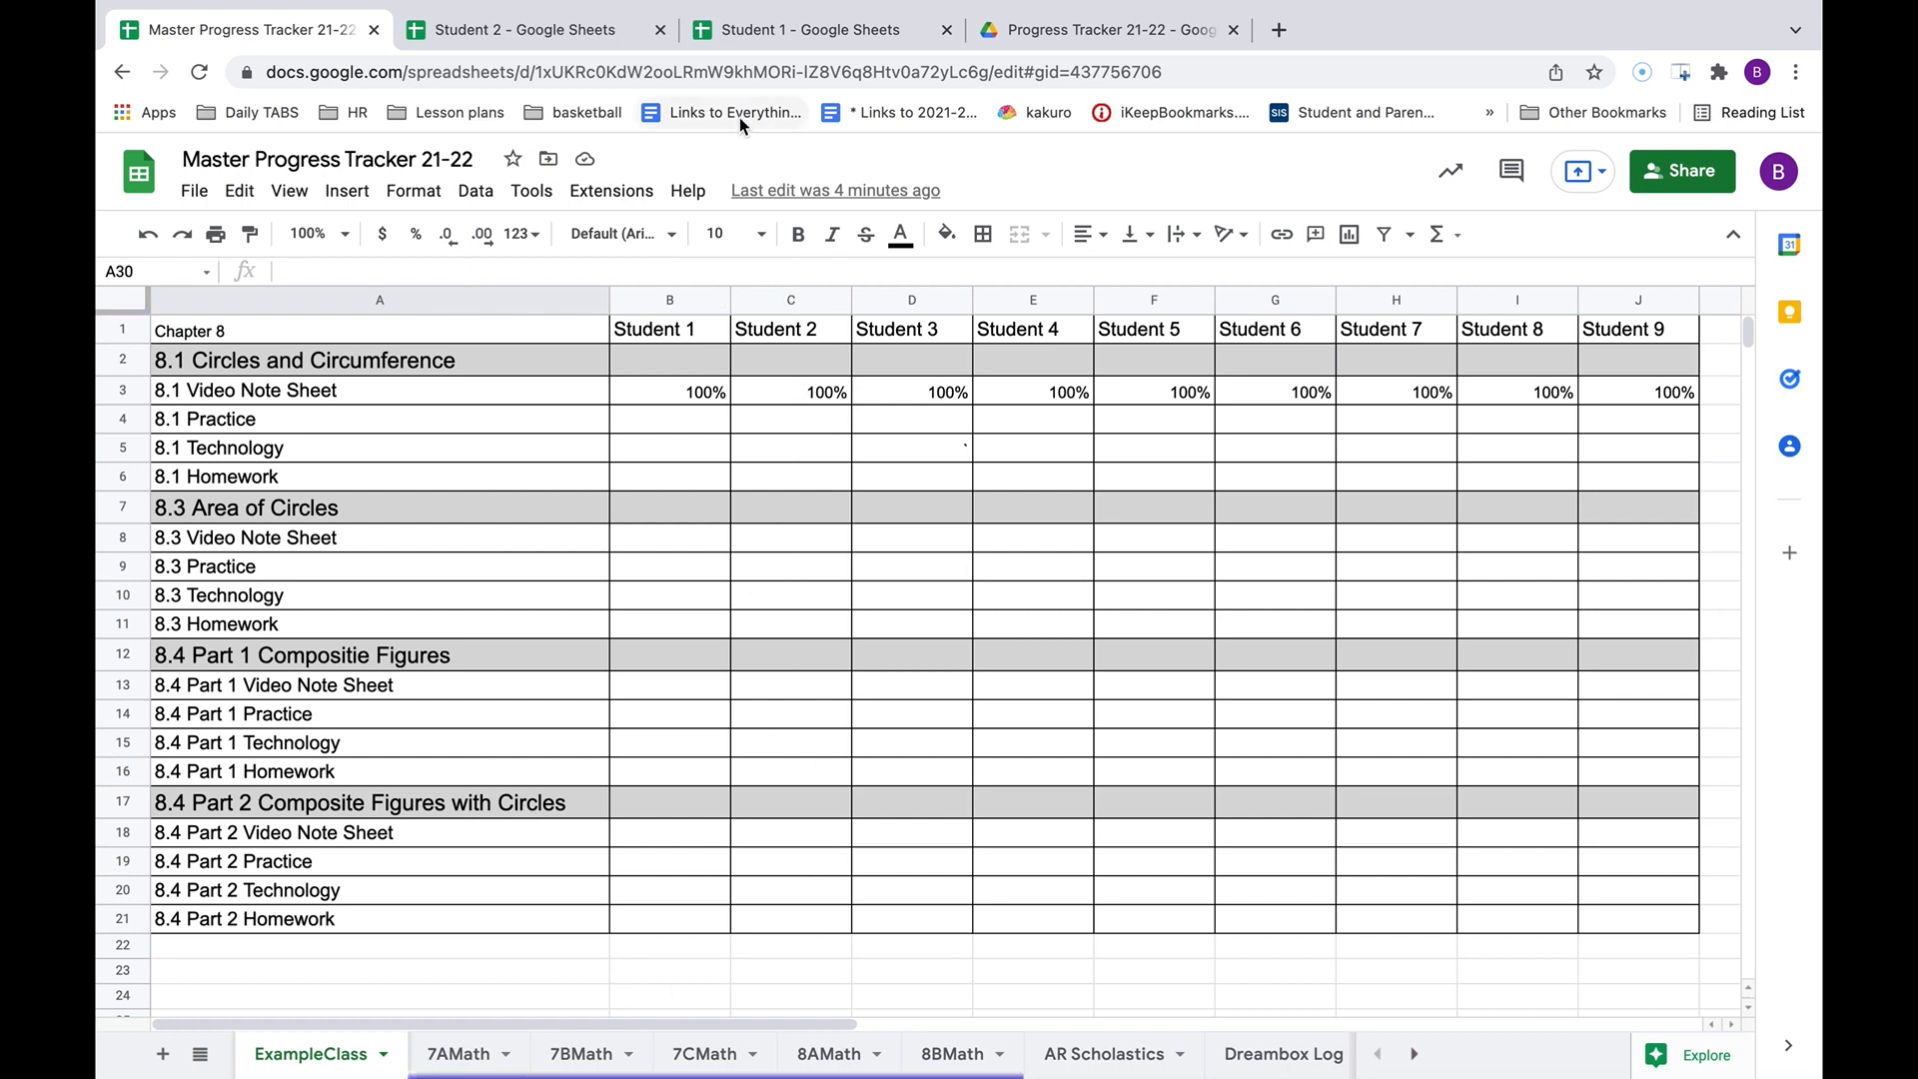
pyautogui.click(541, 37)
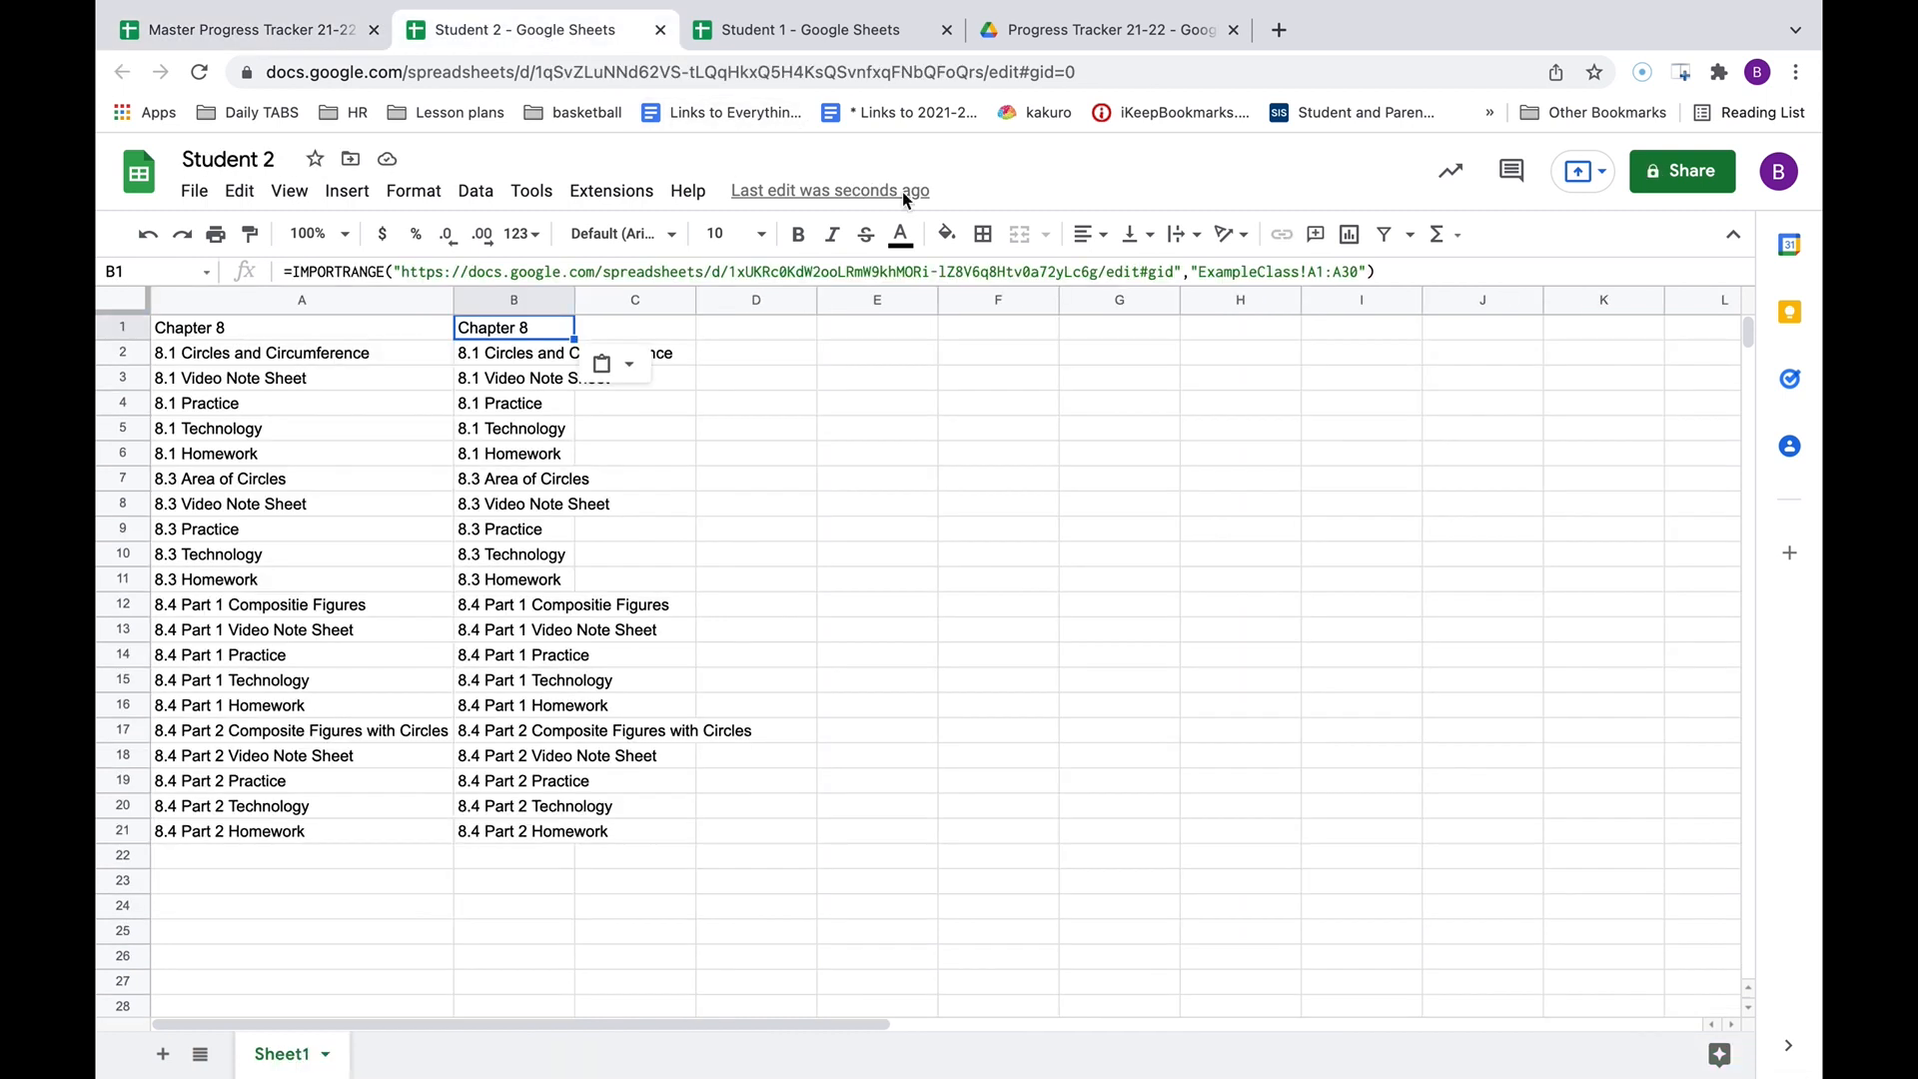
pyautogui.click(1315, 269)
pyautogui.press('BackSpace')
pyautogui.write('C')
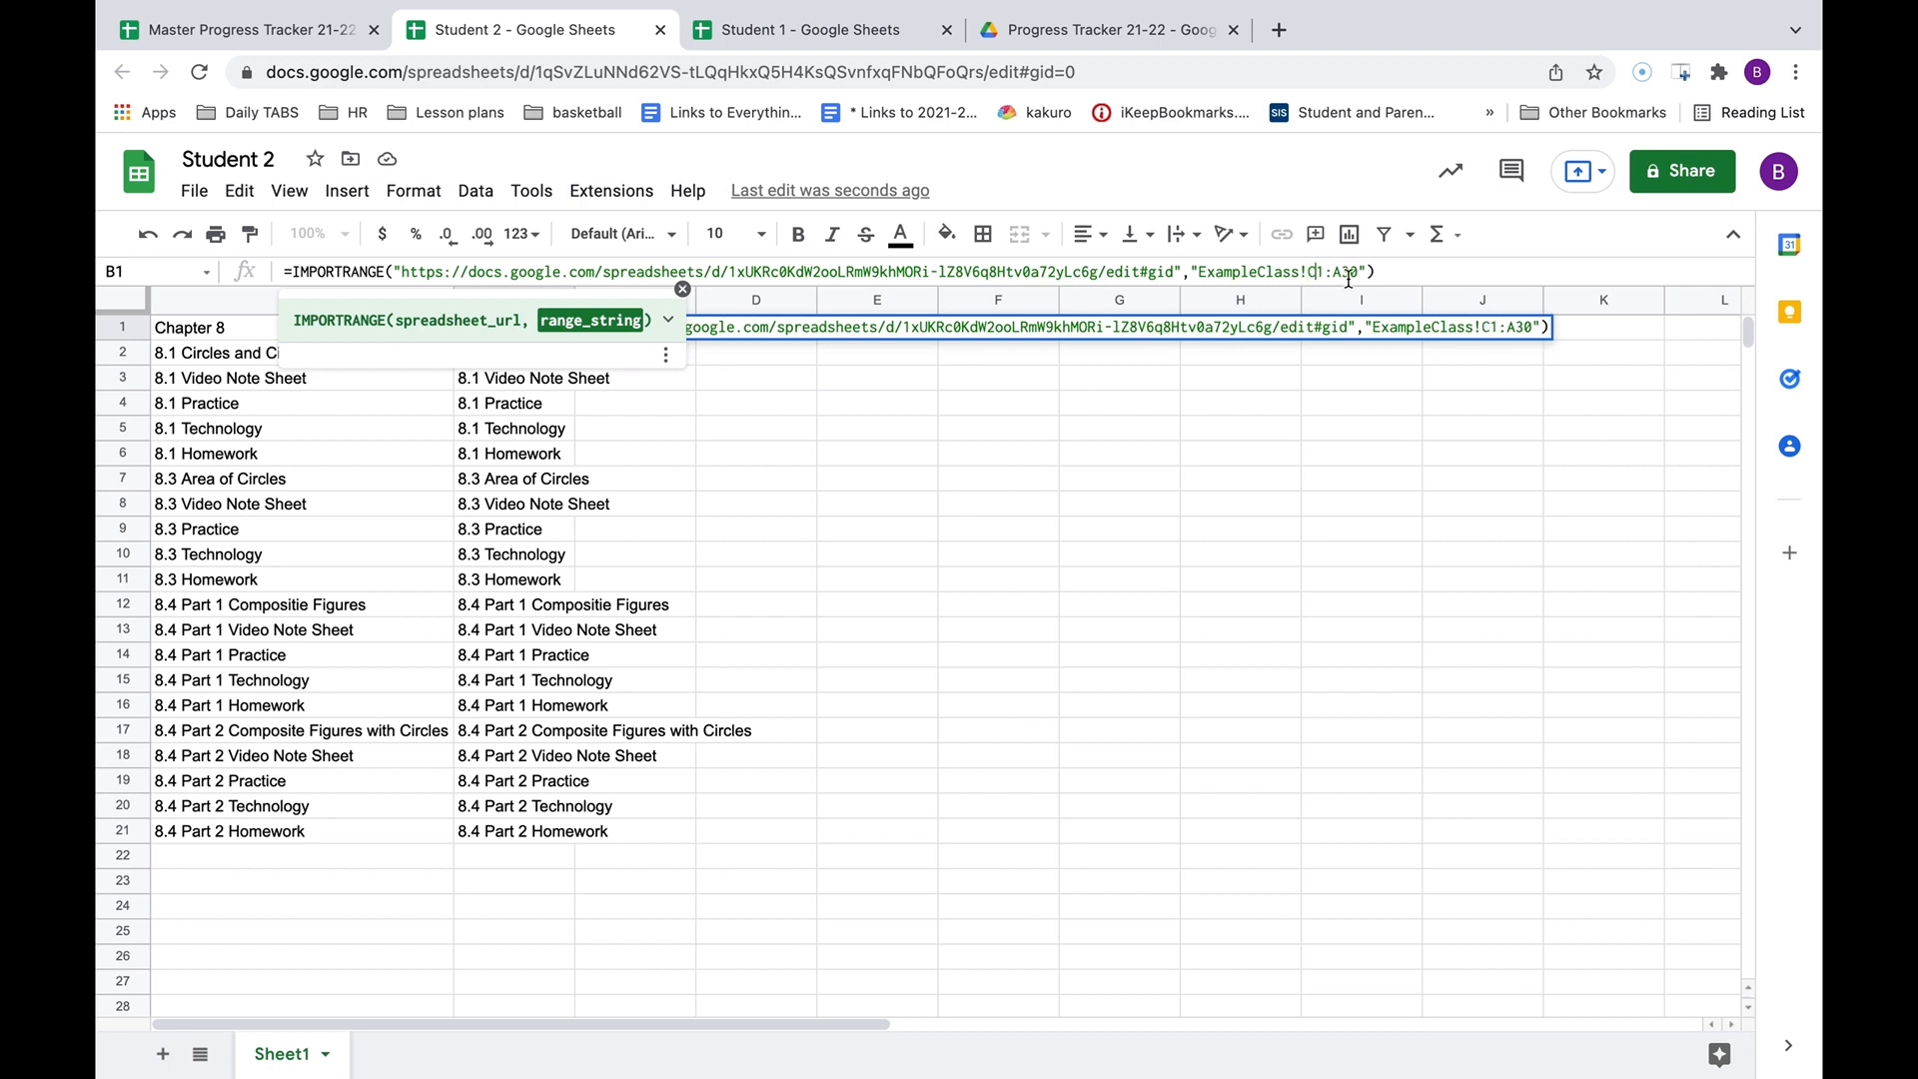
pyautogui.click(1348, 279)
pyautogui.press('BackSpace')
pyautogui.write('C')
pyautogui.press('Tab')
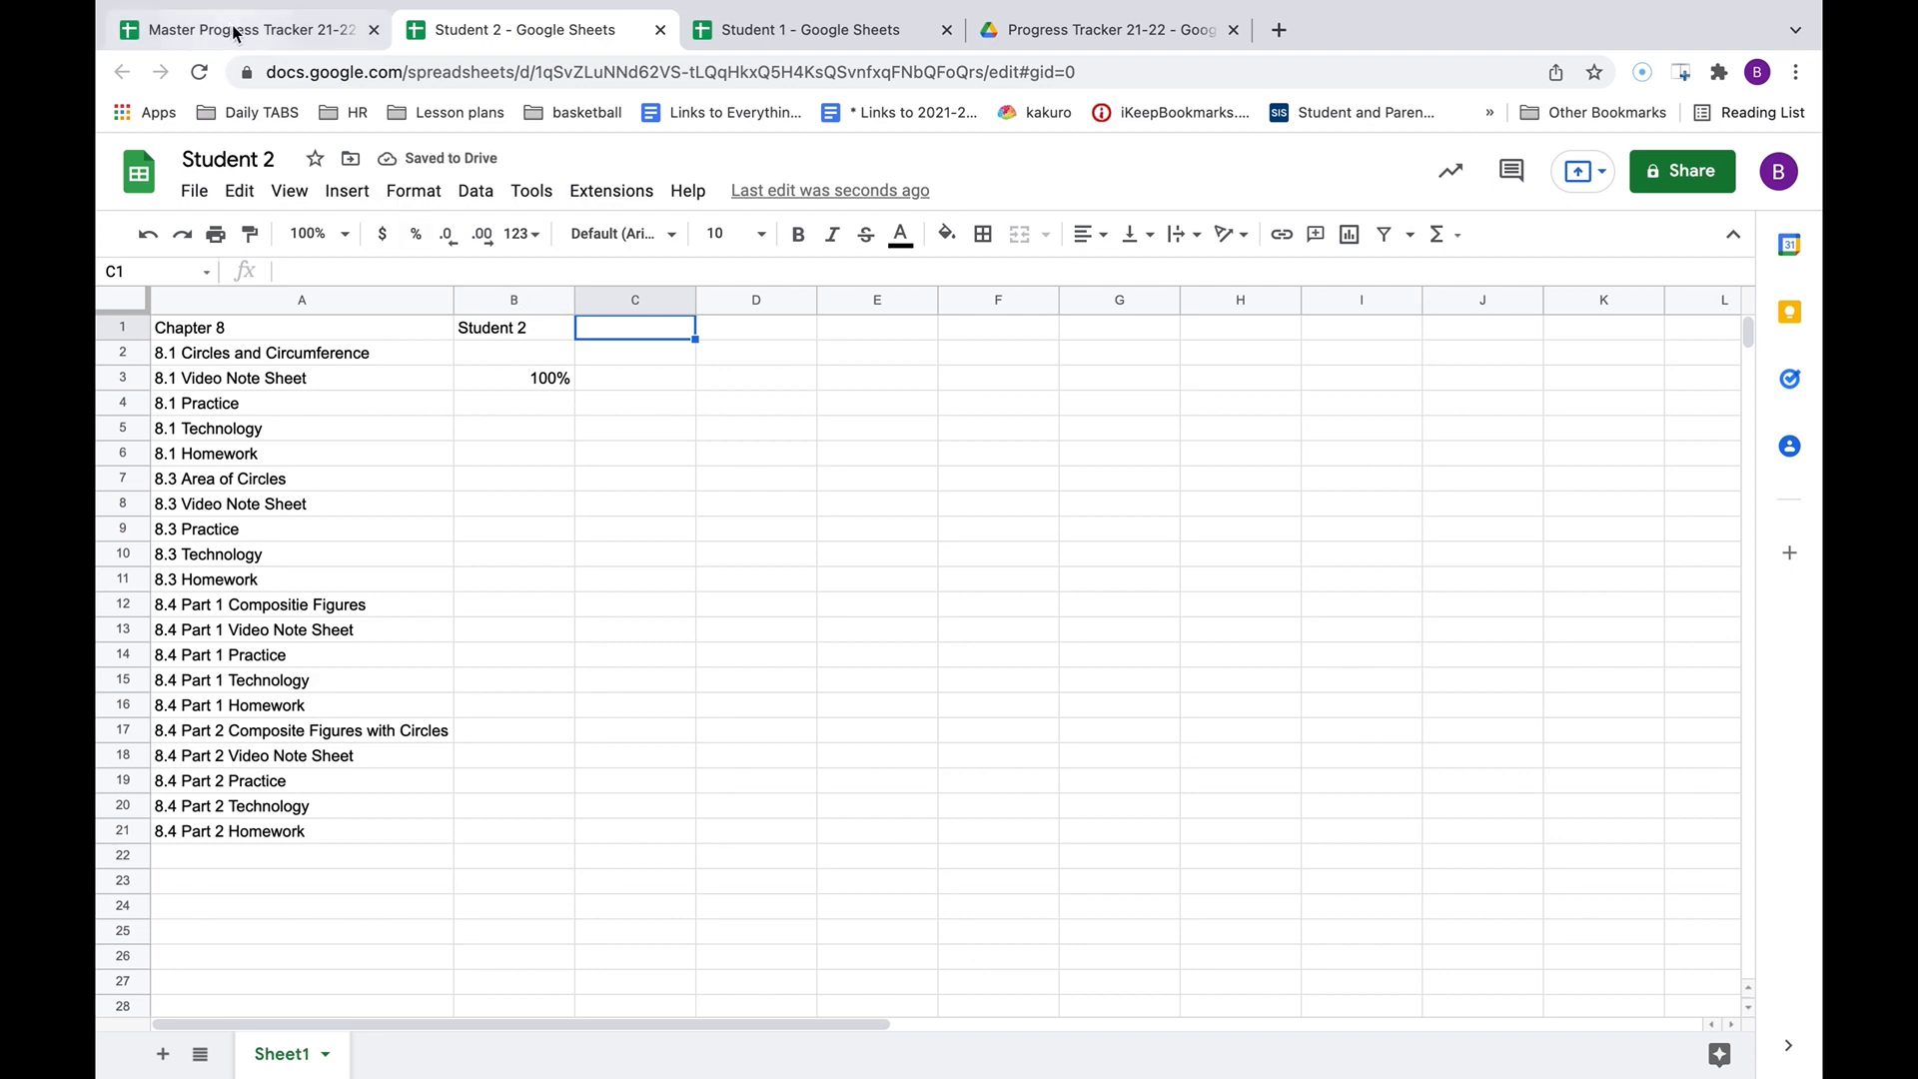
# Clear Student 2's 100% for 8.1 Video Note Sheet (C3) in the master tracker.
pyautogui.click(272, 38)
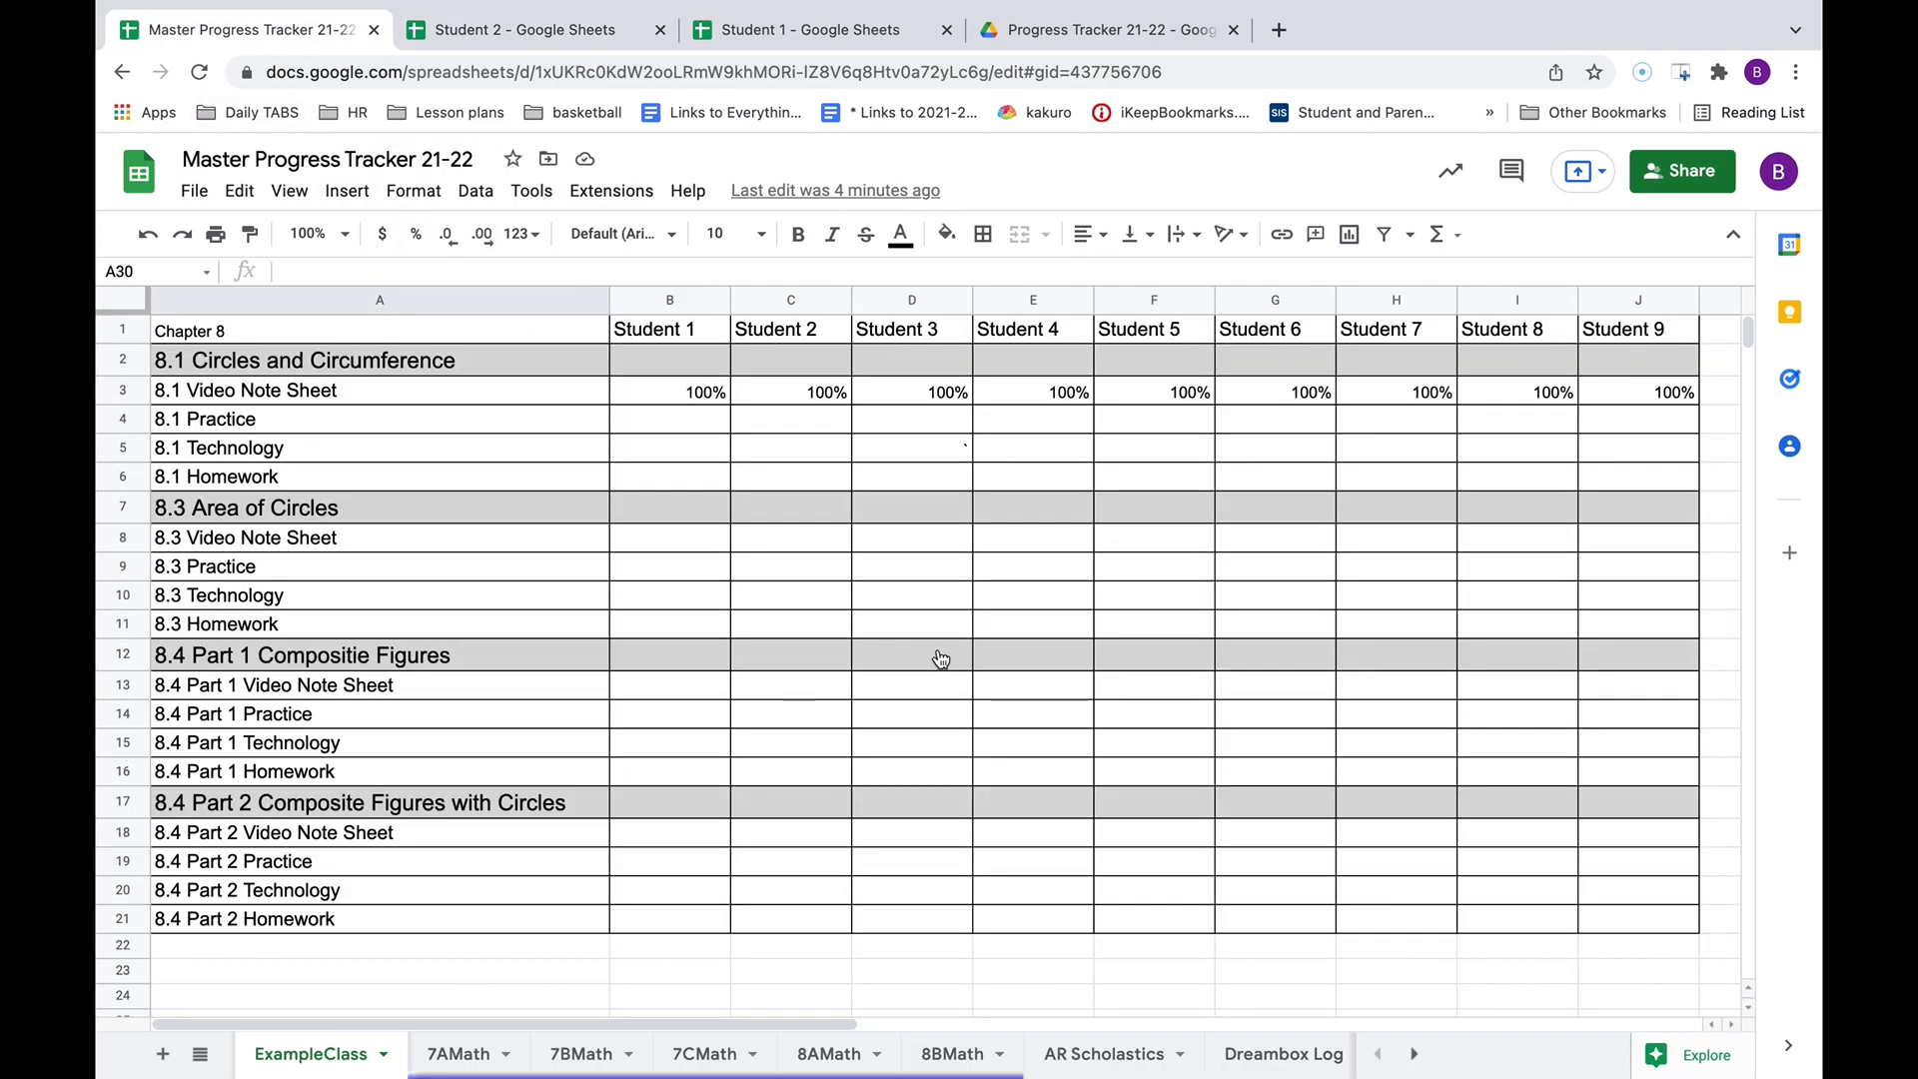
pyautogui.click(803, 396)
pyautogui.press('BackSpace')
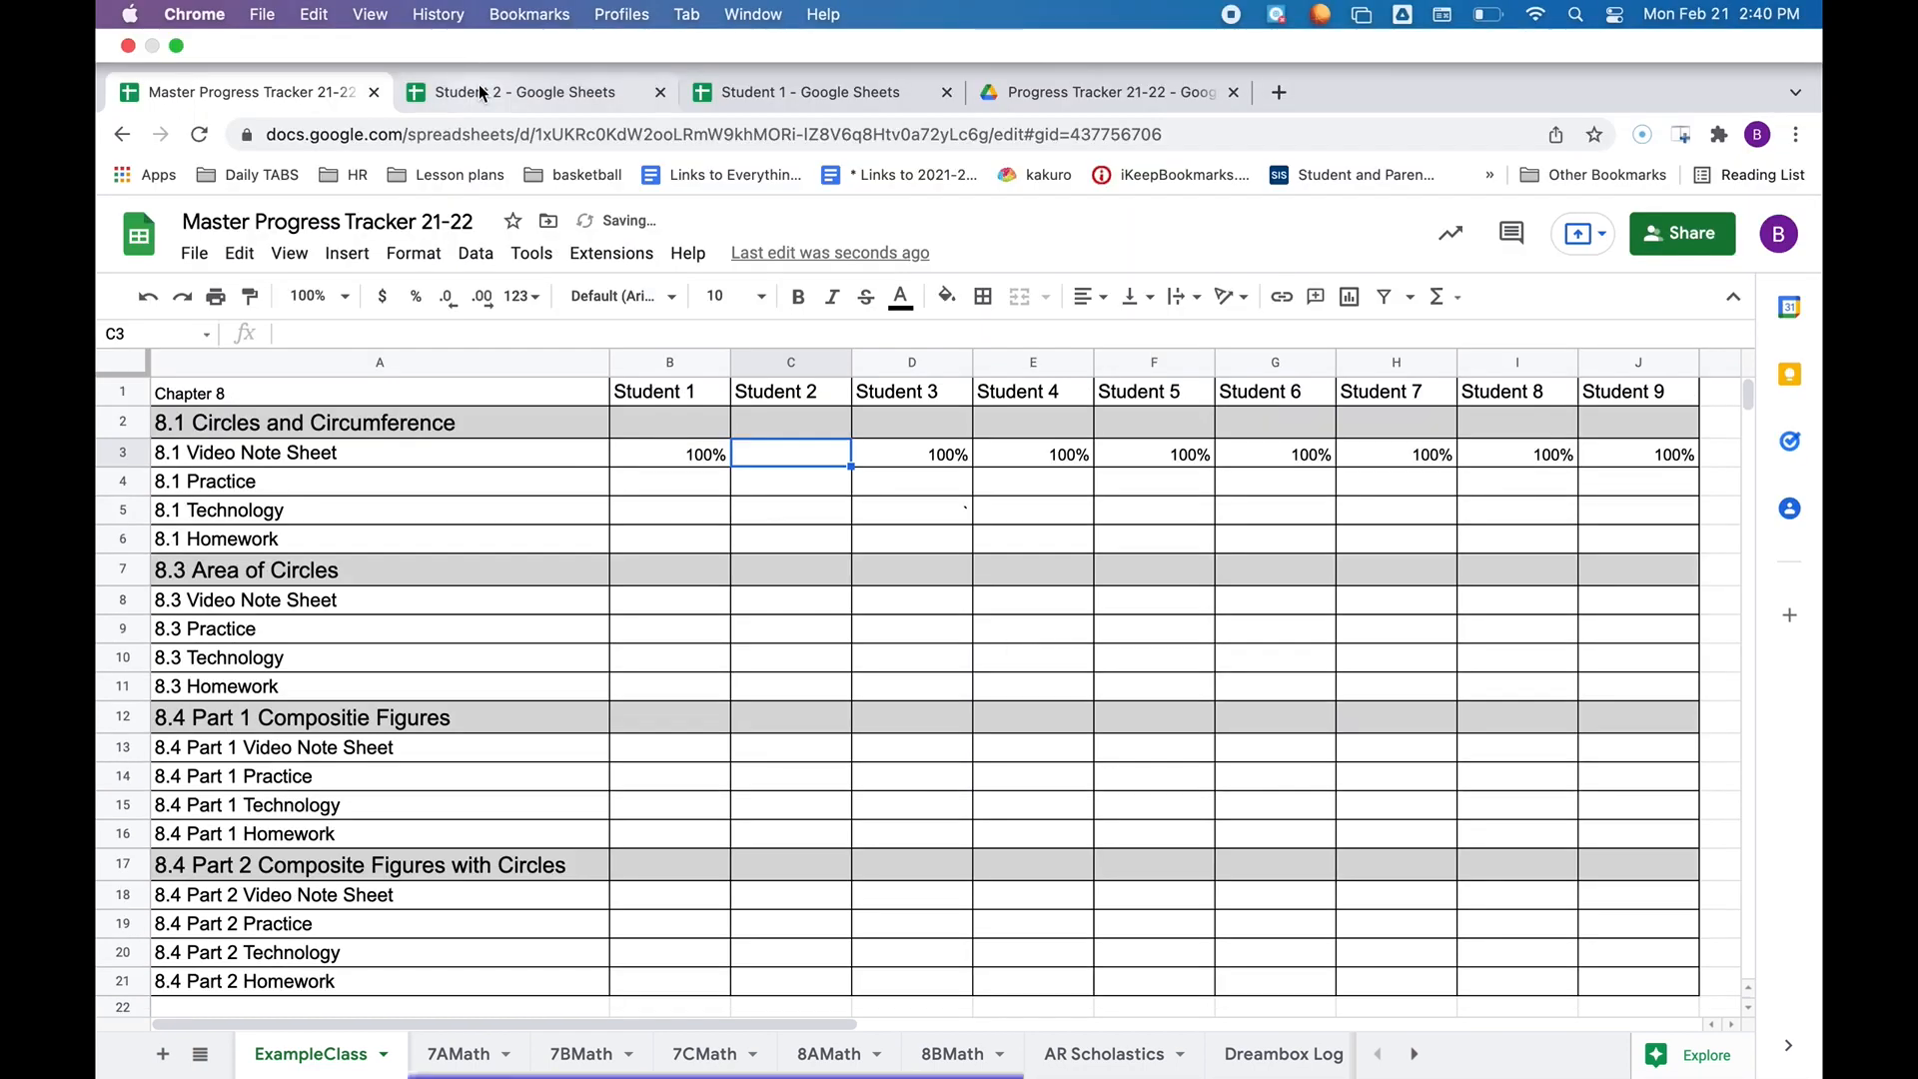
pyautogui.click(481, 30)
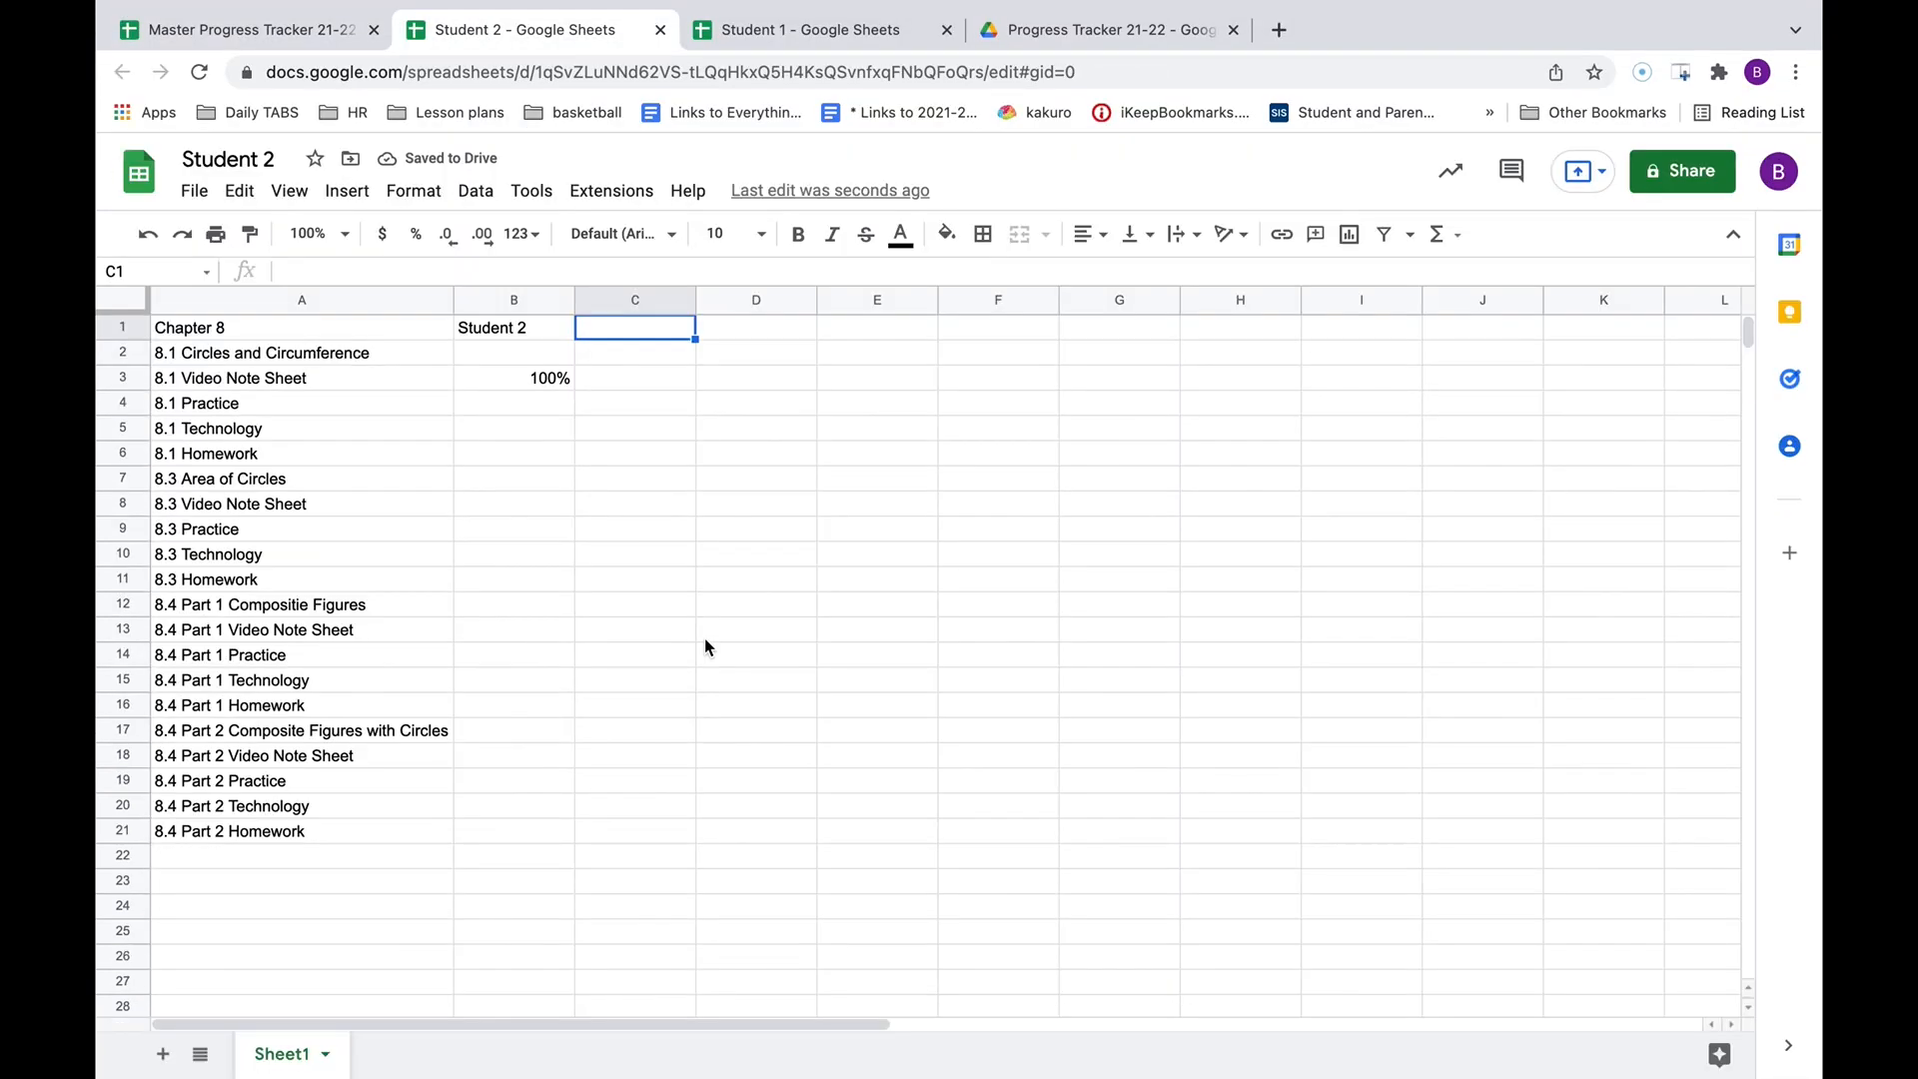
pyautogui.click(705, 639)
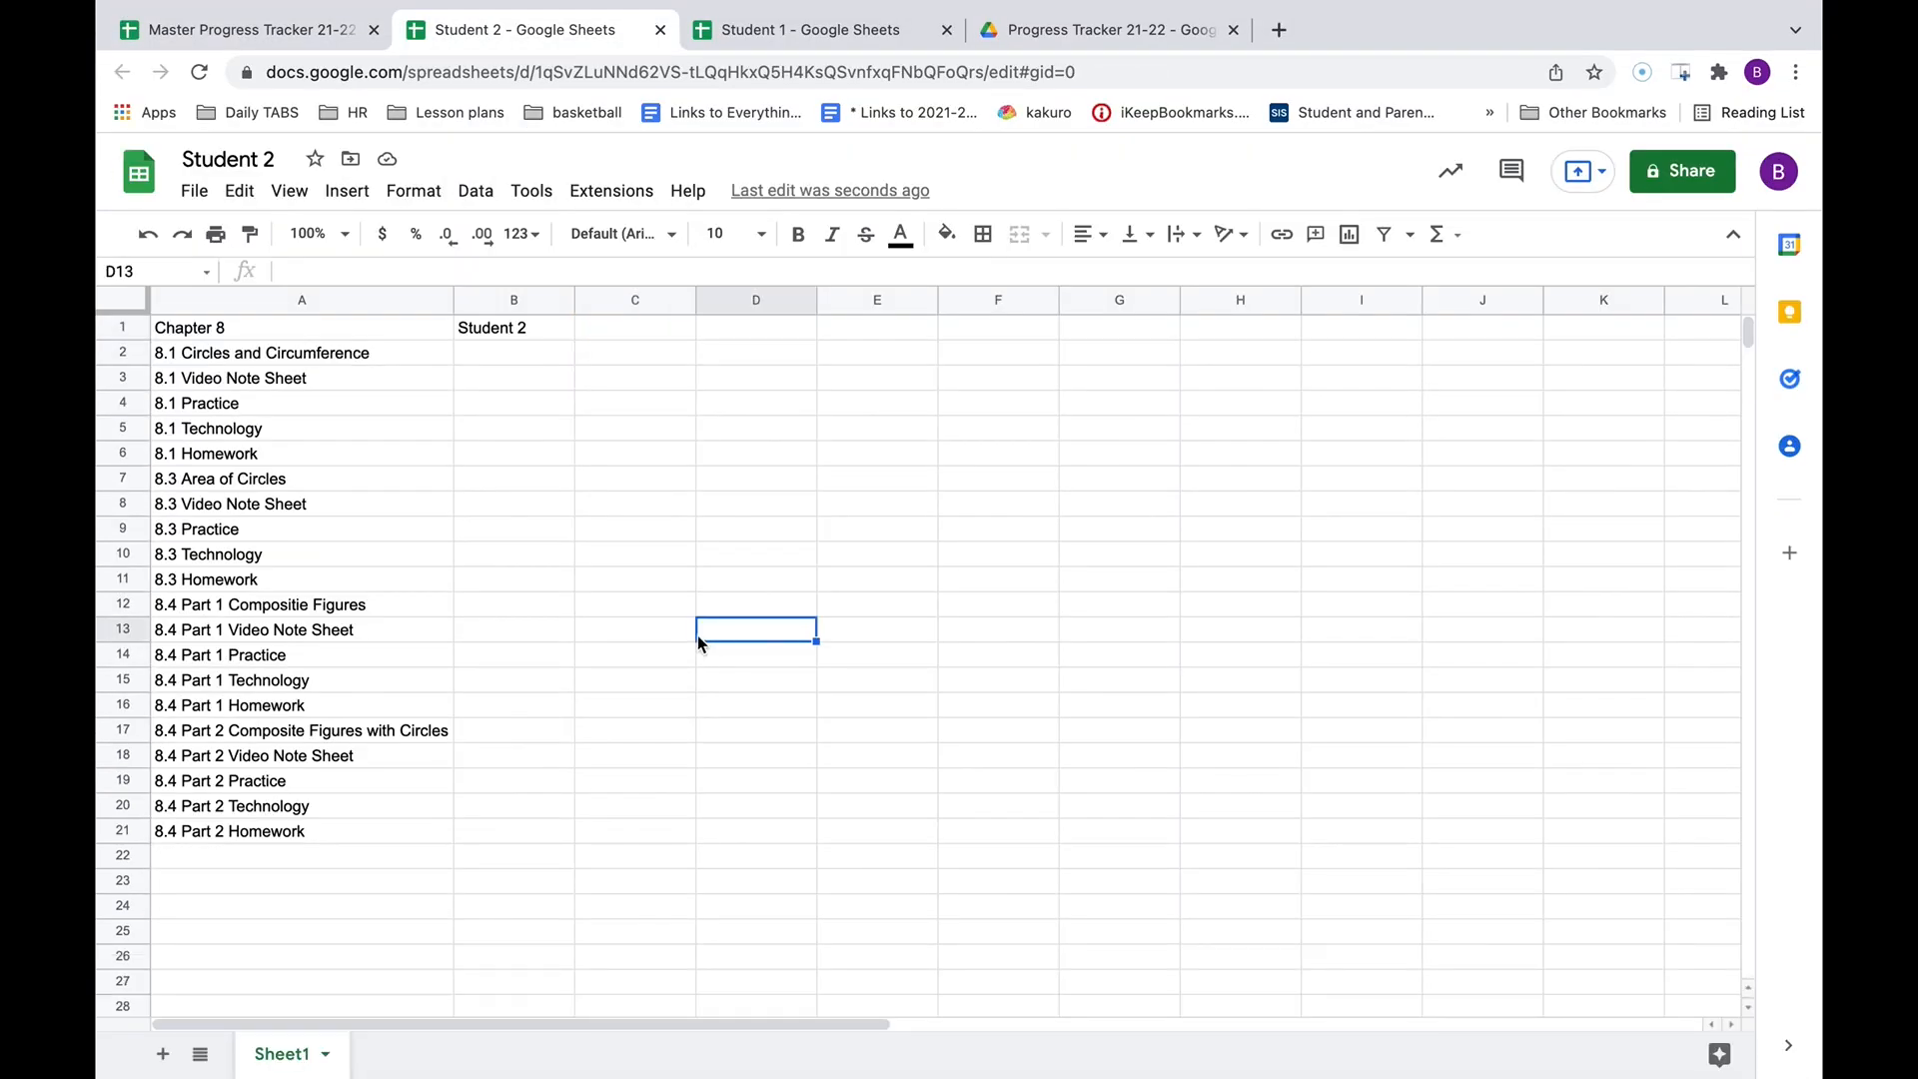
pyautogui.moveTo(230, 332); pyautogui.dragTo(518, 833)
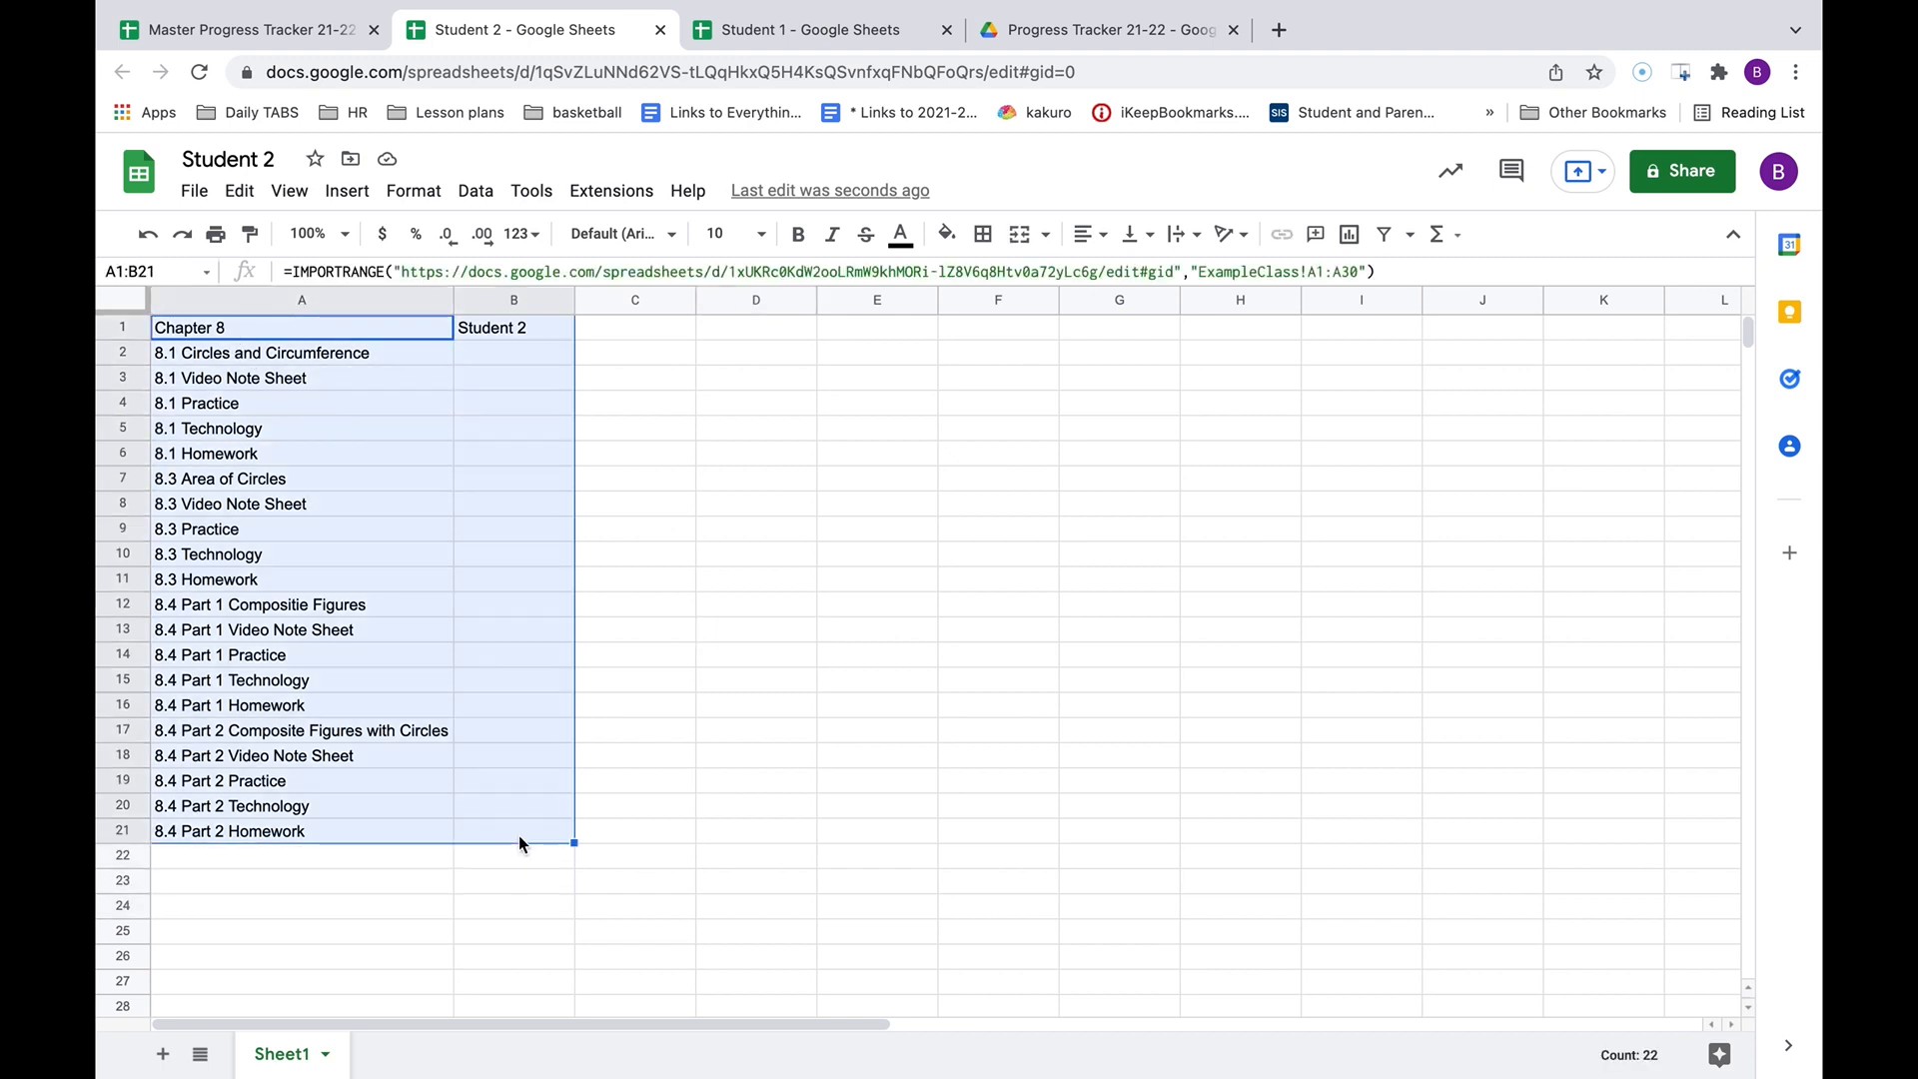
# Apply All borders to every cell of the Student 2 table A1:B21.
pyautogui.click(983, 234)
pyautogui.click(994, 299)
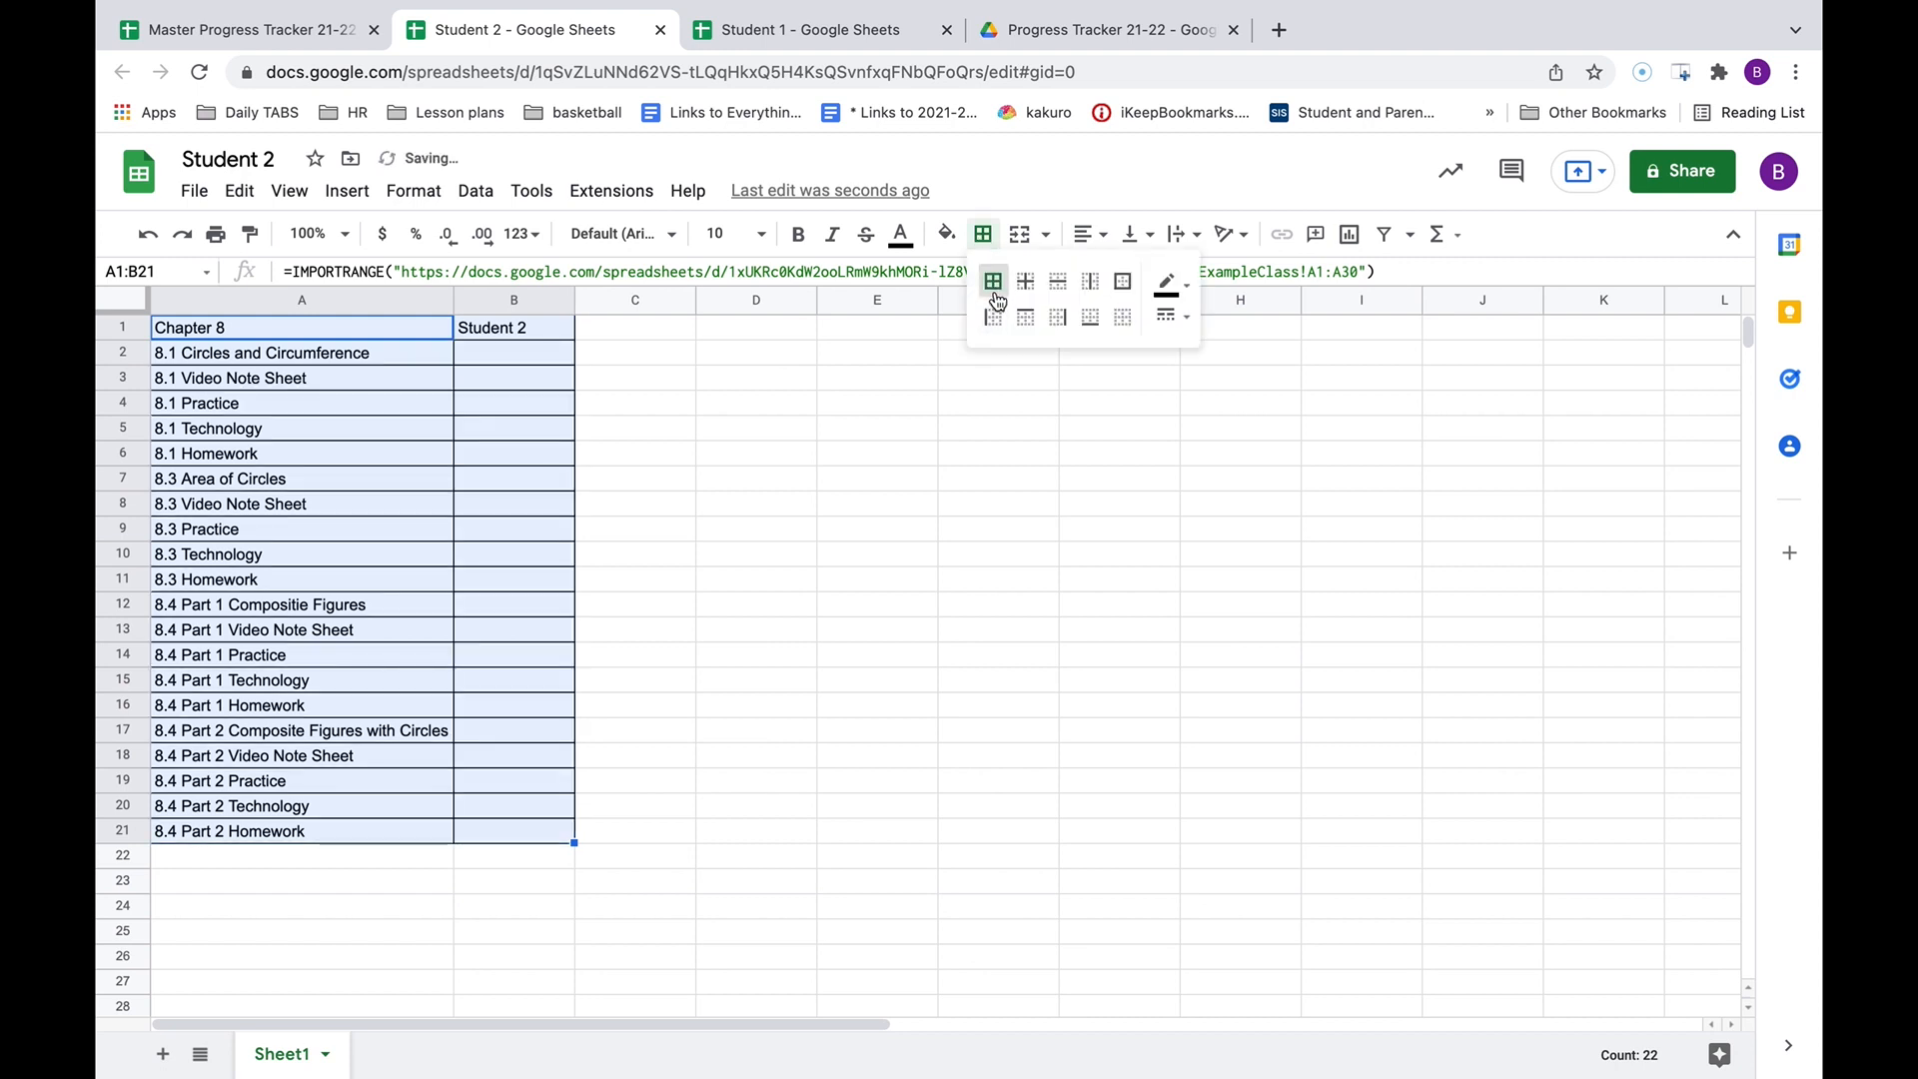
pyautogui.click(446, 439)
# Shade the 8.1, 8.3, 8.4 Part 1 and 8.4 Part 2 heading rows gray.
pyautogui.moveTo(204, 358); pyautogui.dragTo(518, 360)
pyautogui.click(944, 234)
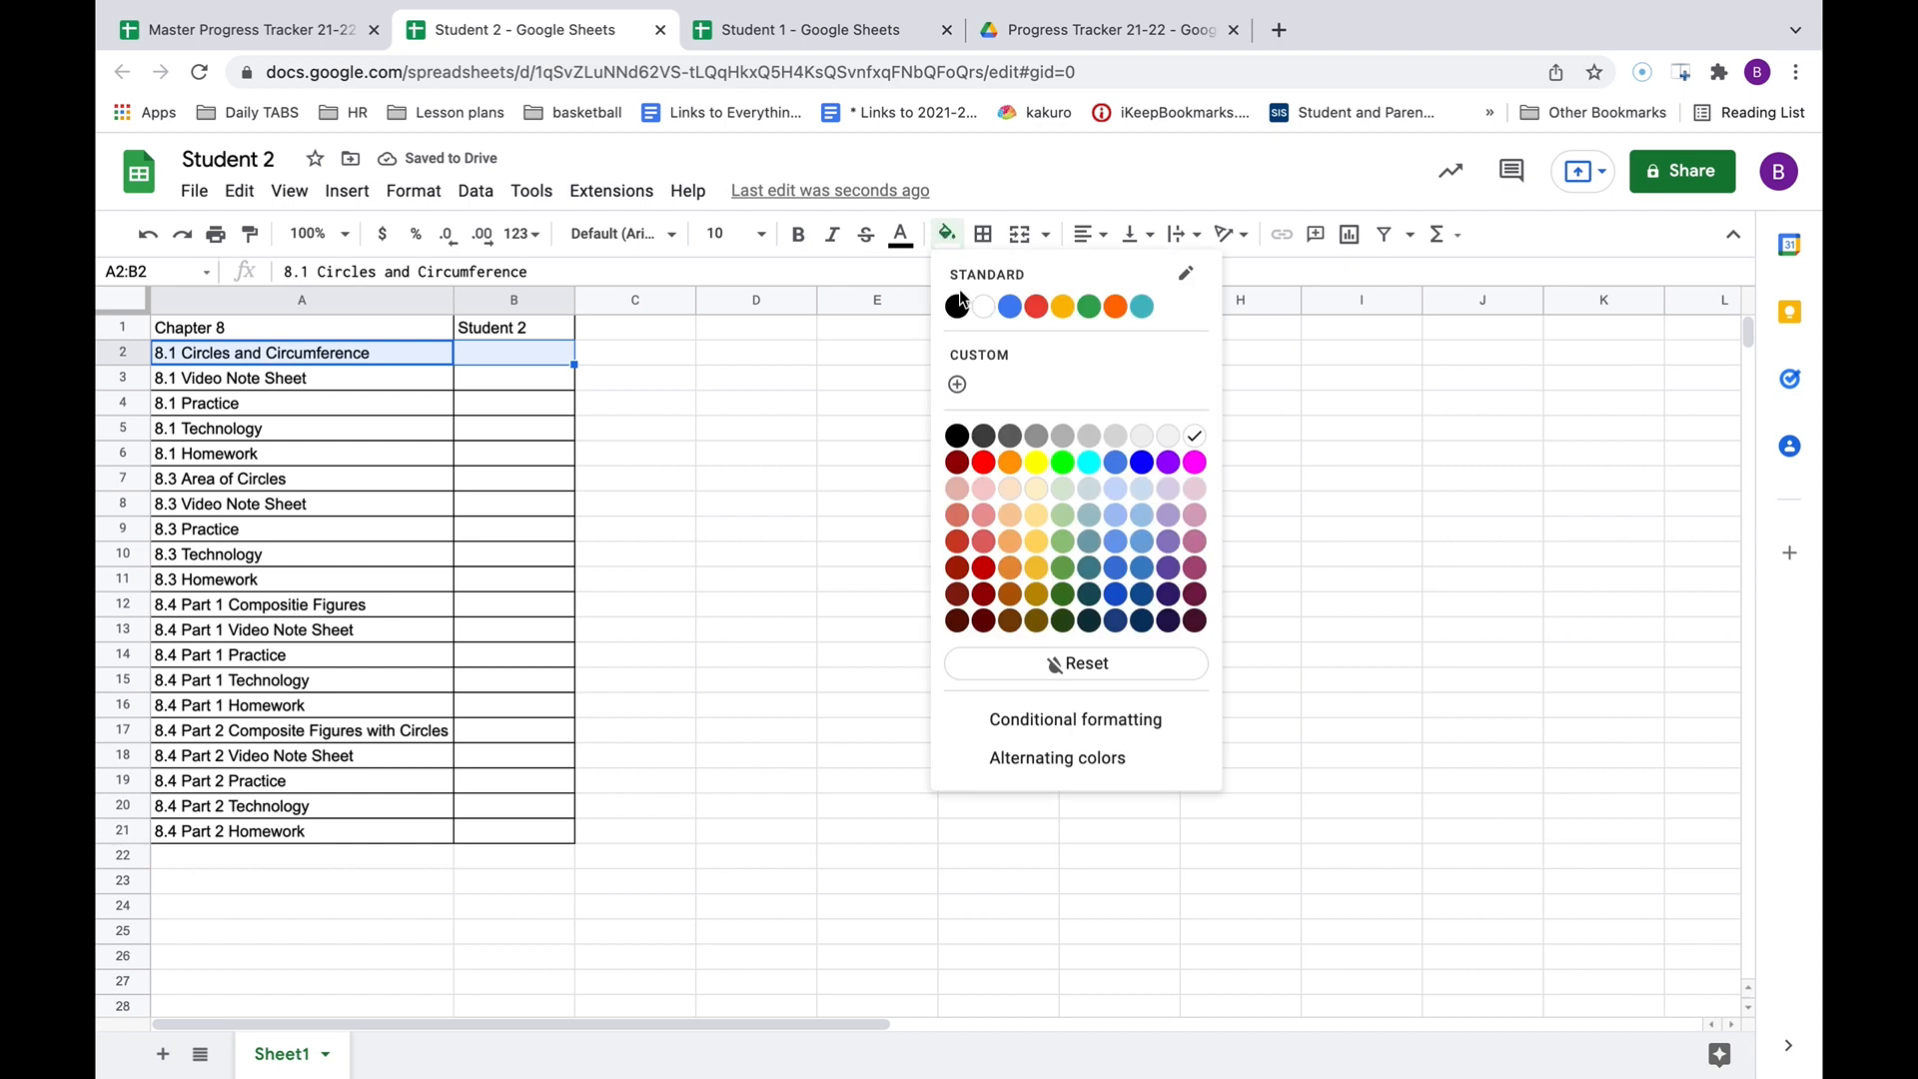
pyautogui.click(1028, 435)
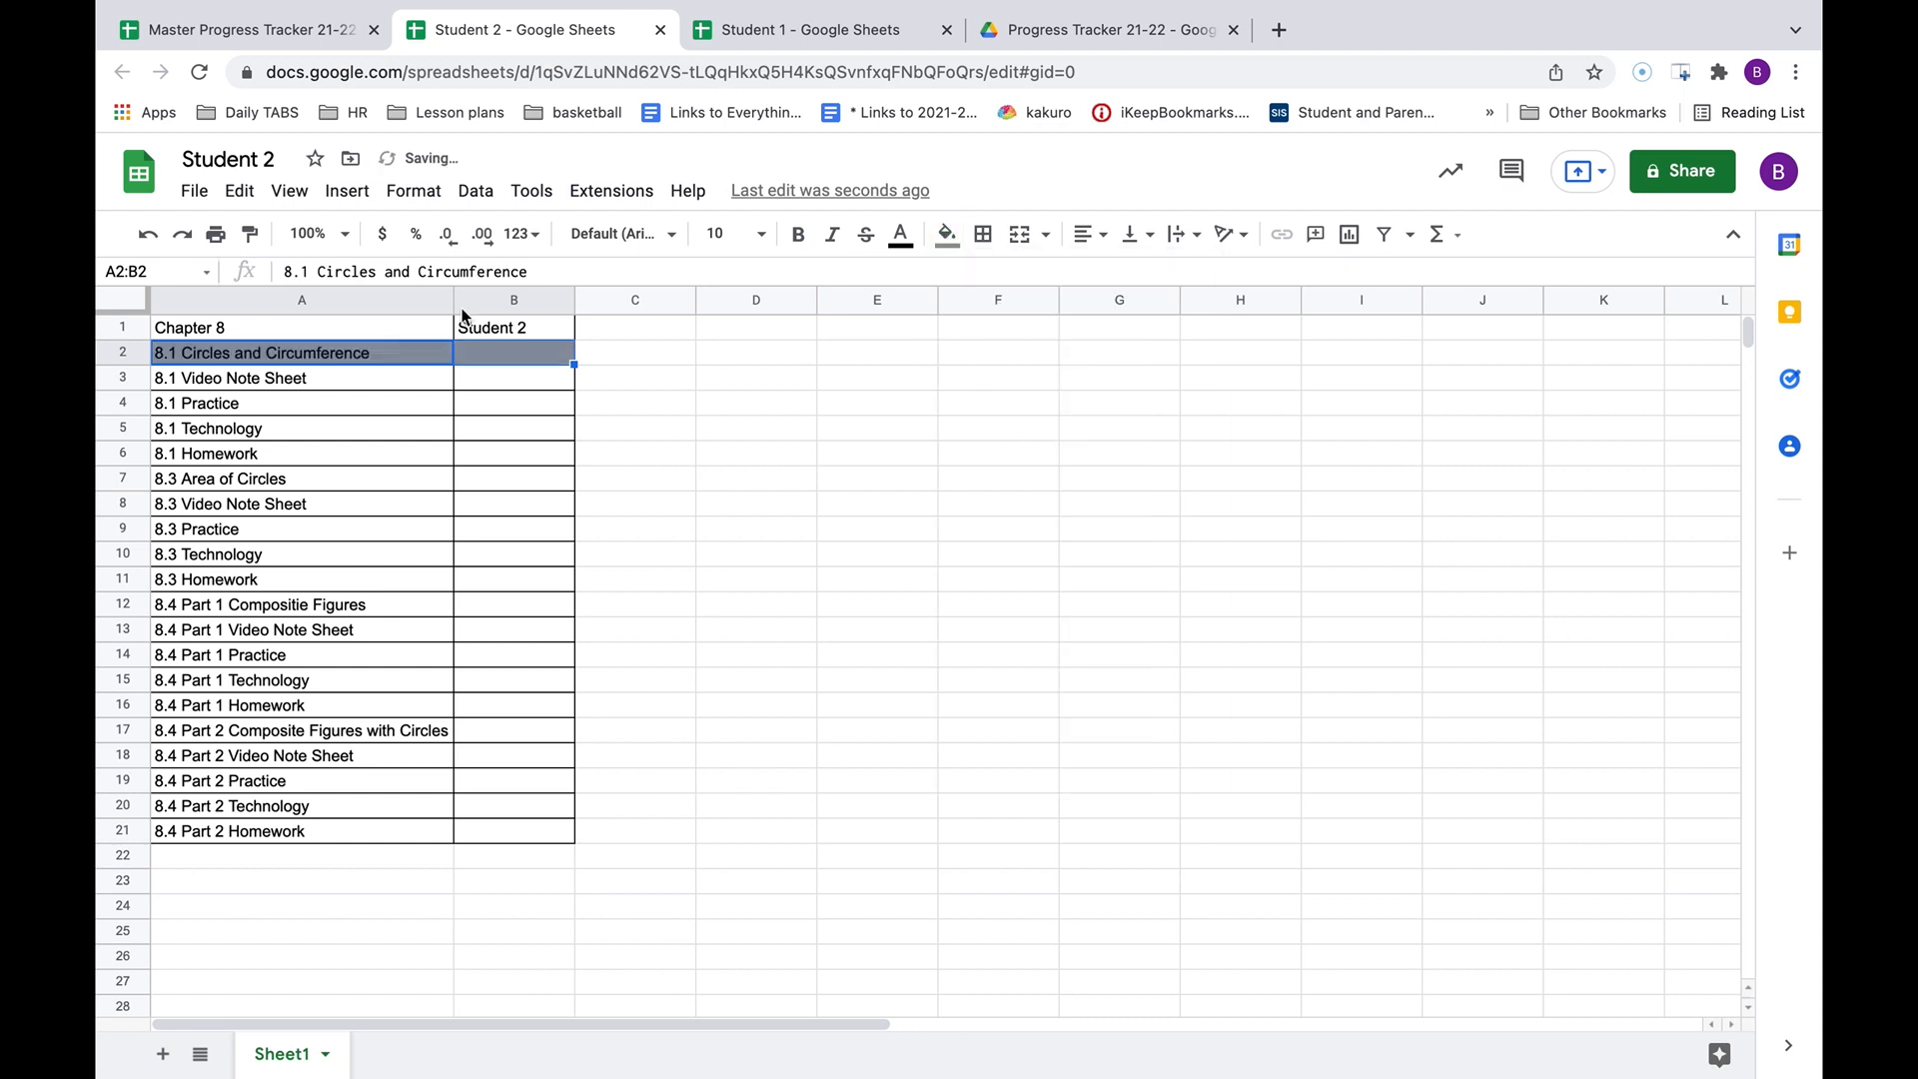
pyautogui.click(250, 233)
pyautogui.click(204, 486)
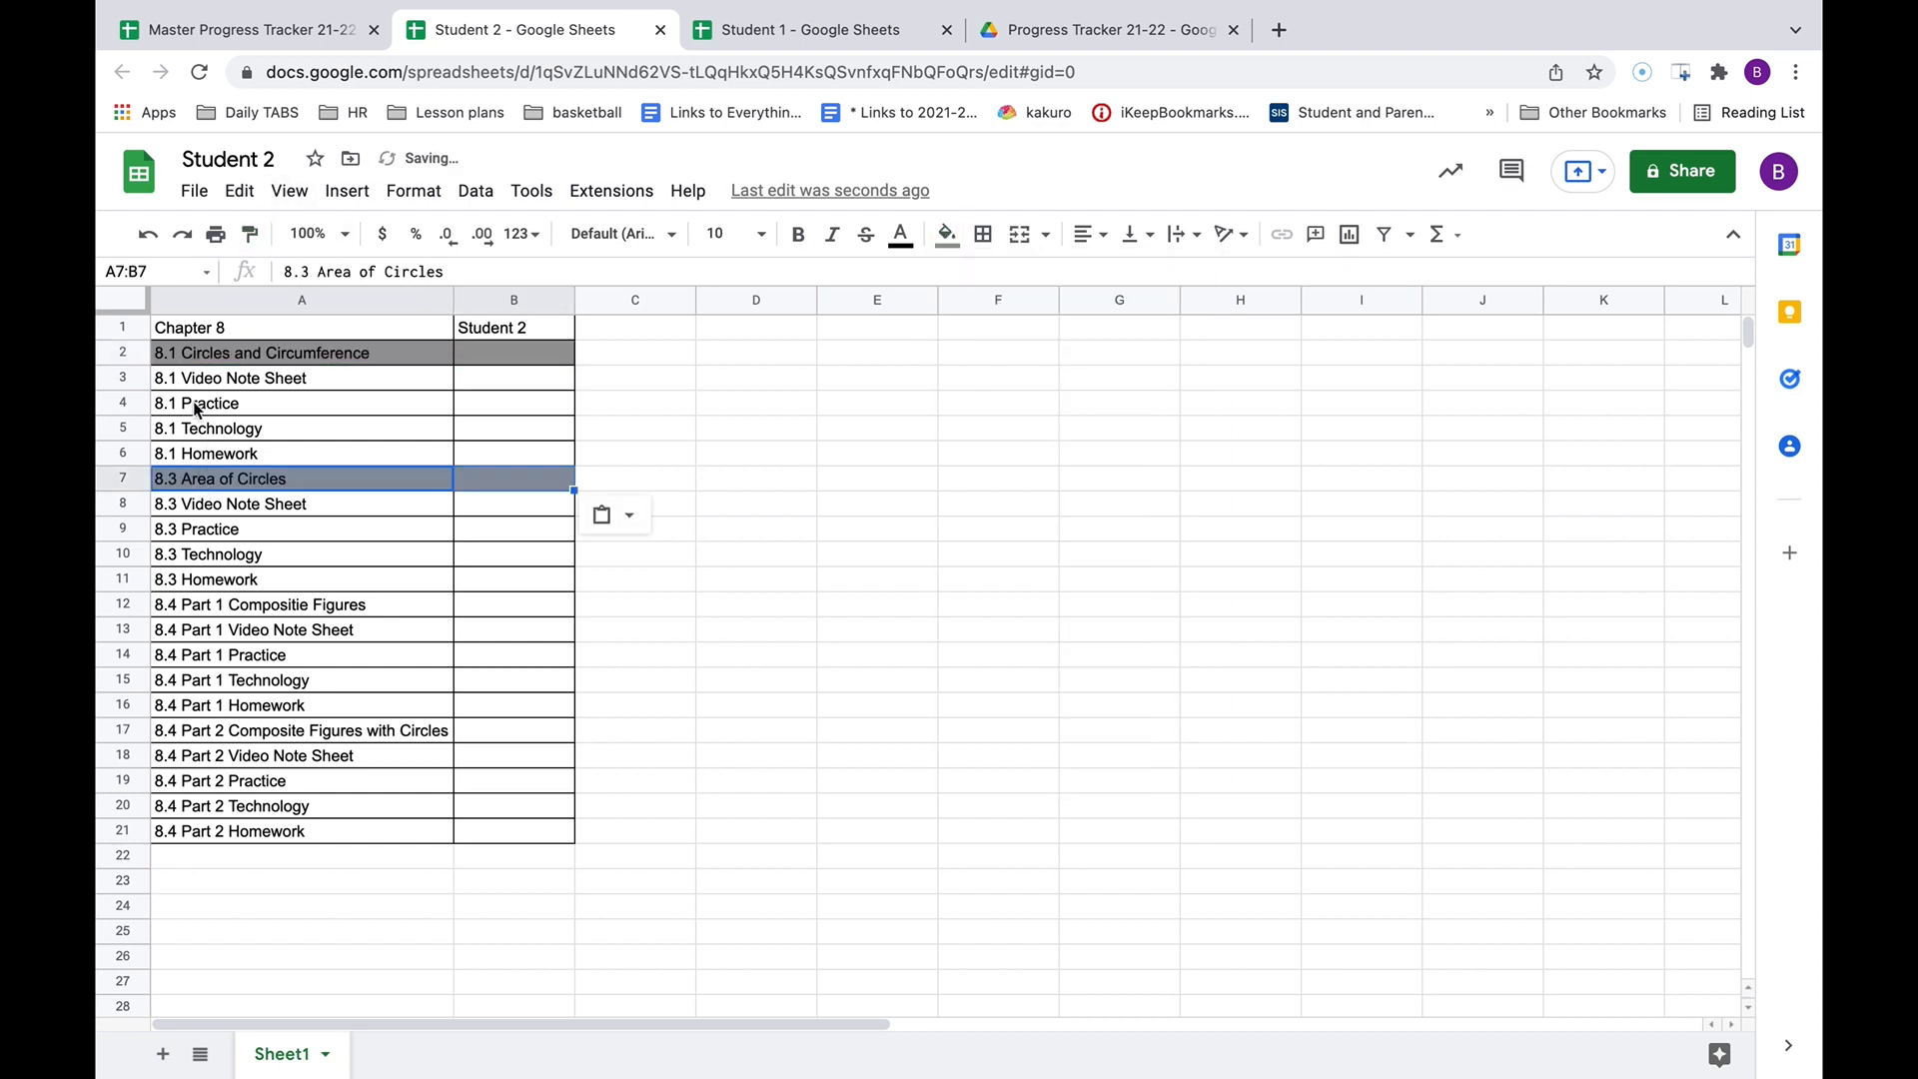
pyautogui.click(242, 611)
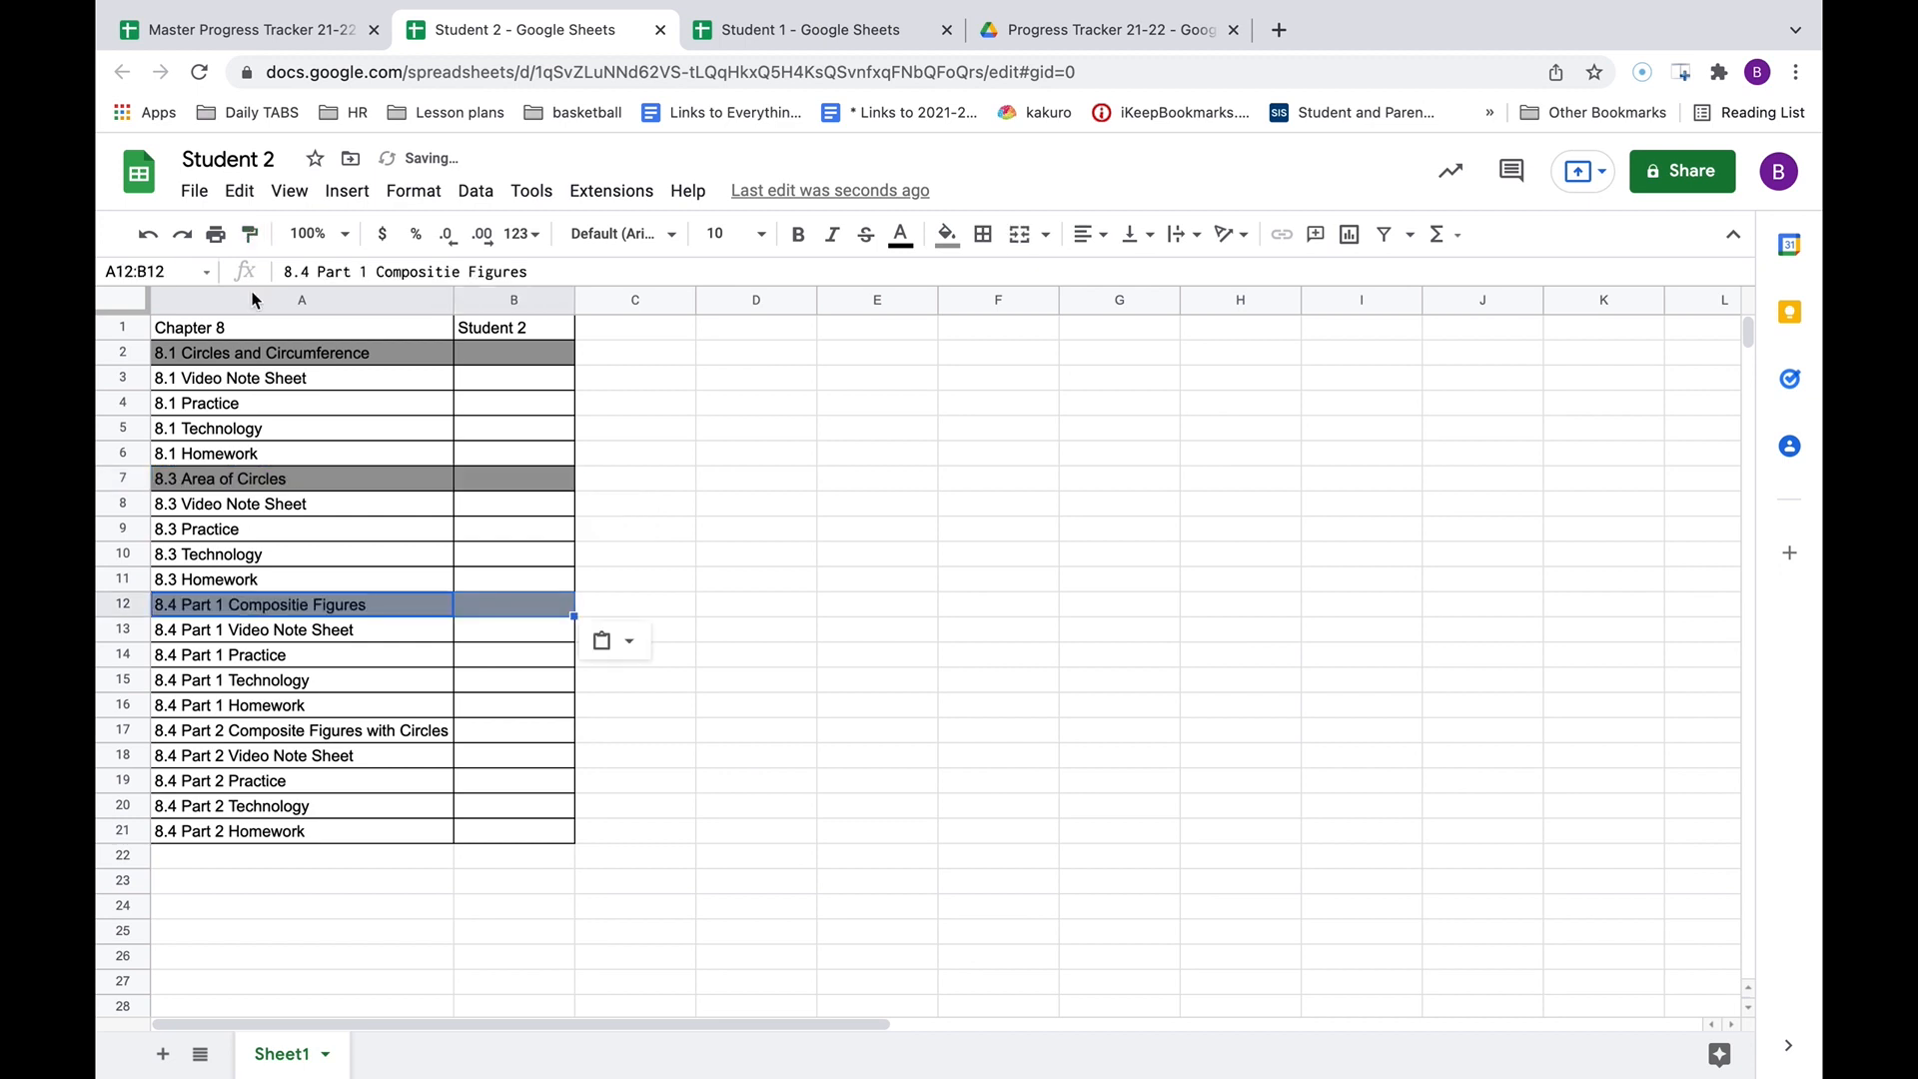
pyautogui.click(213, 737)
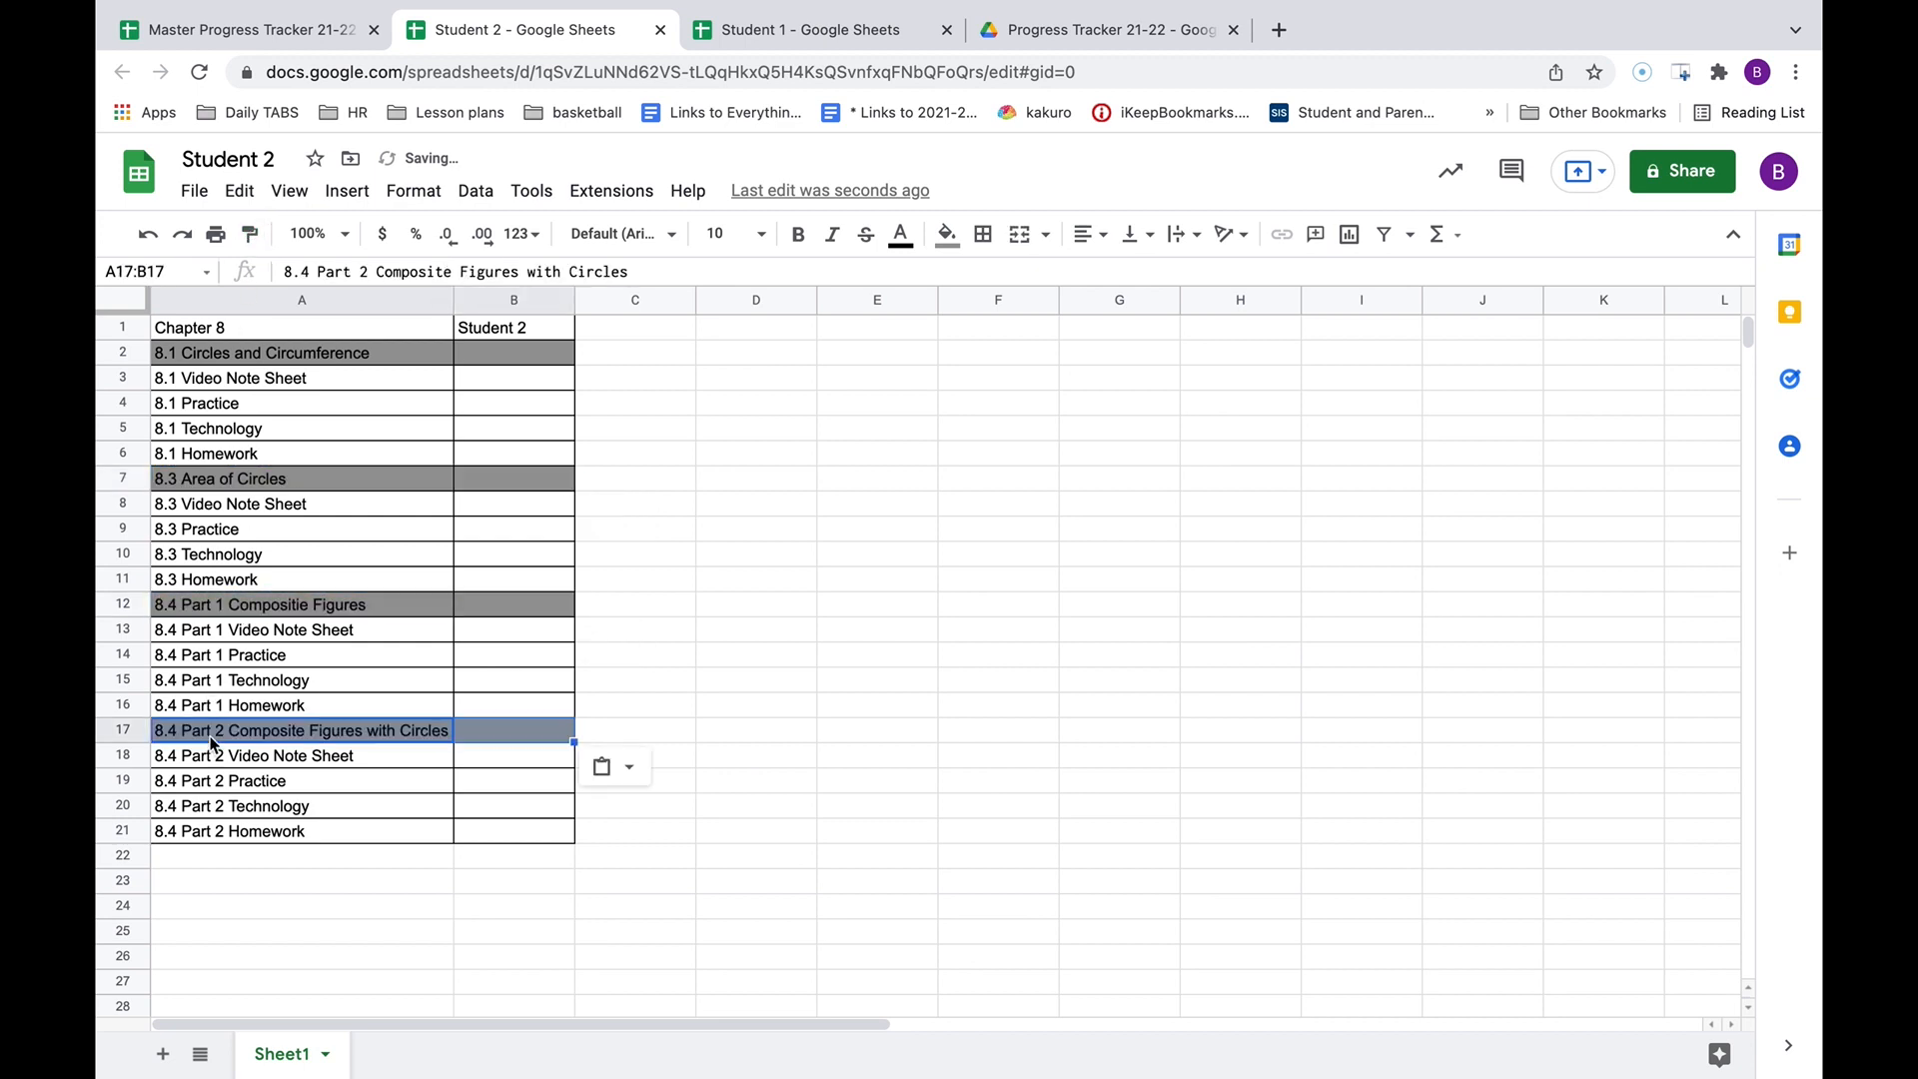
pyautogui.click(854, 637)
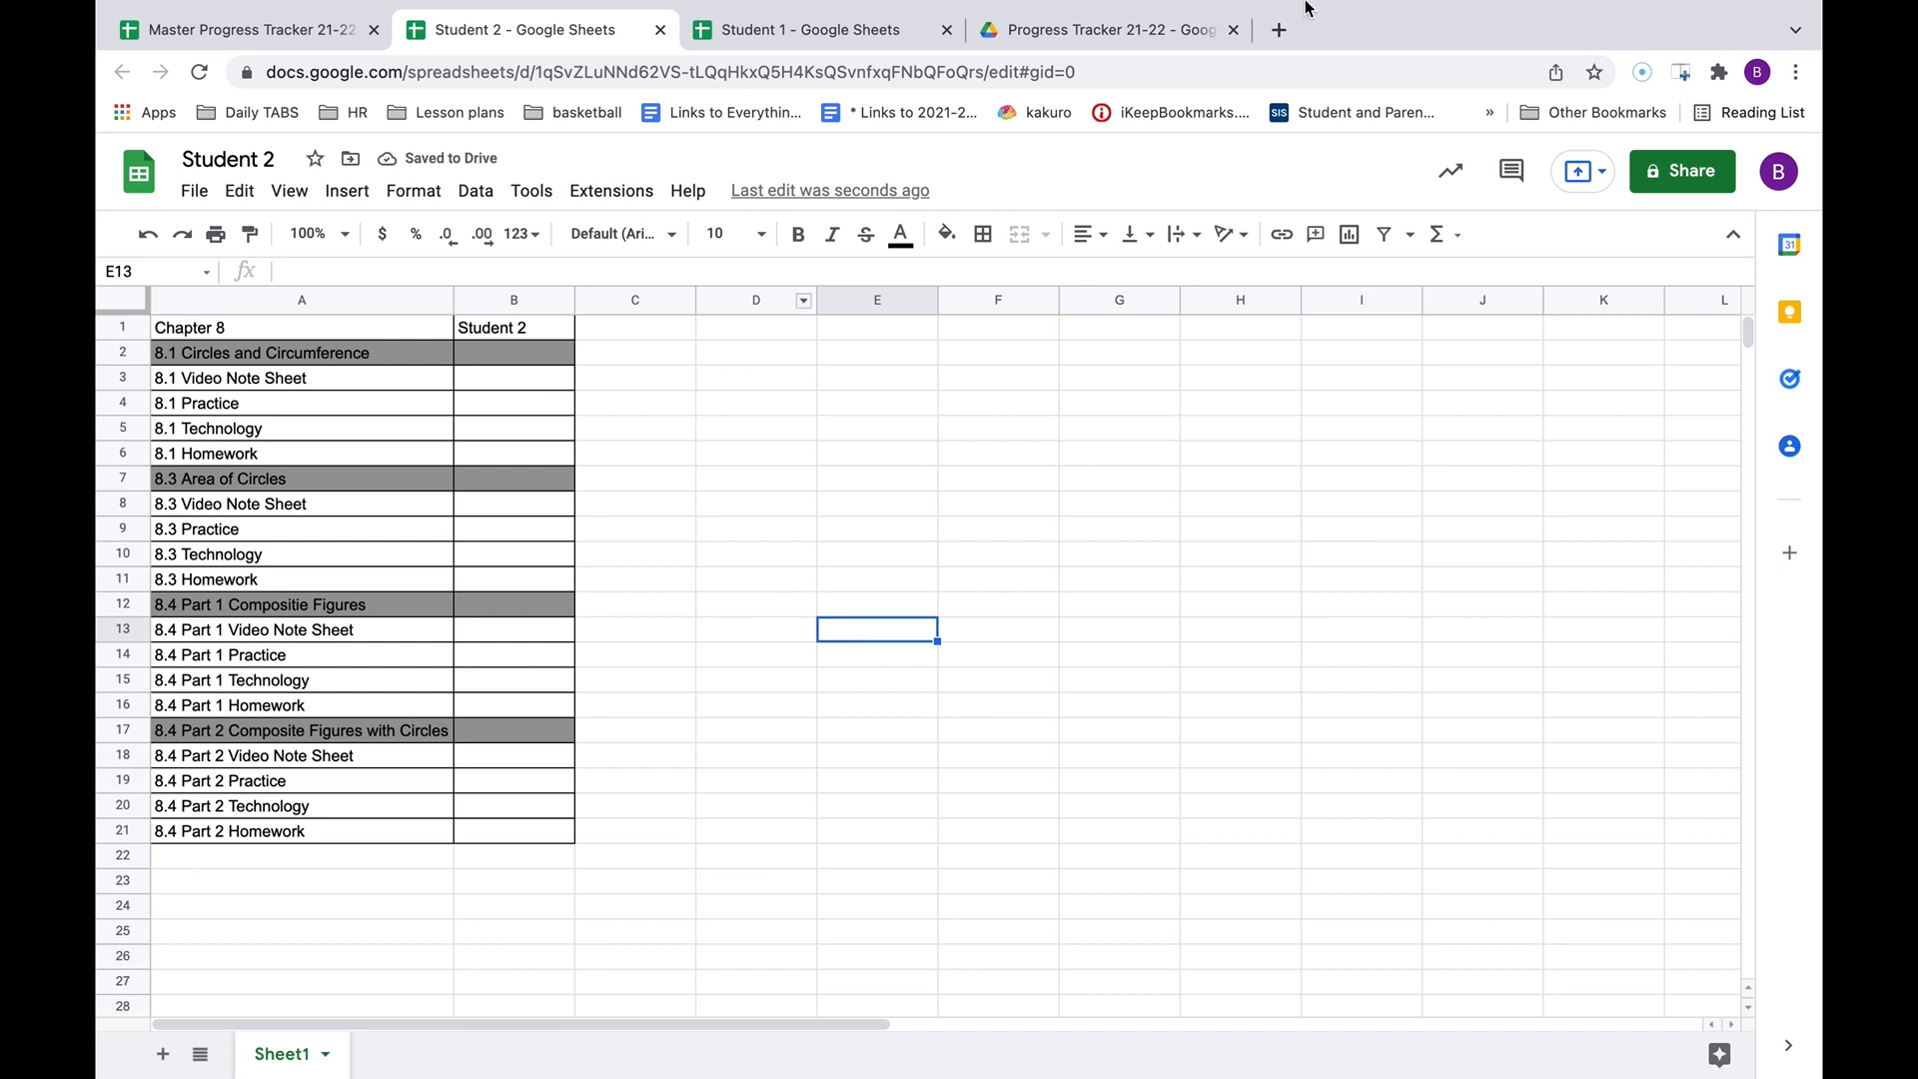
pyautogui.click(1677, 184)
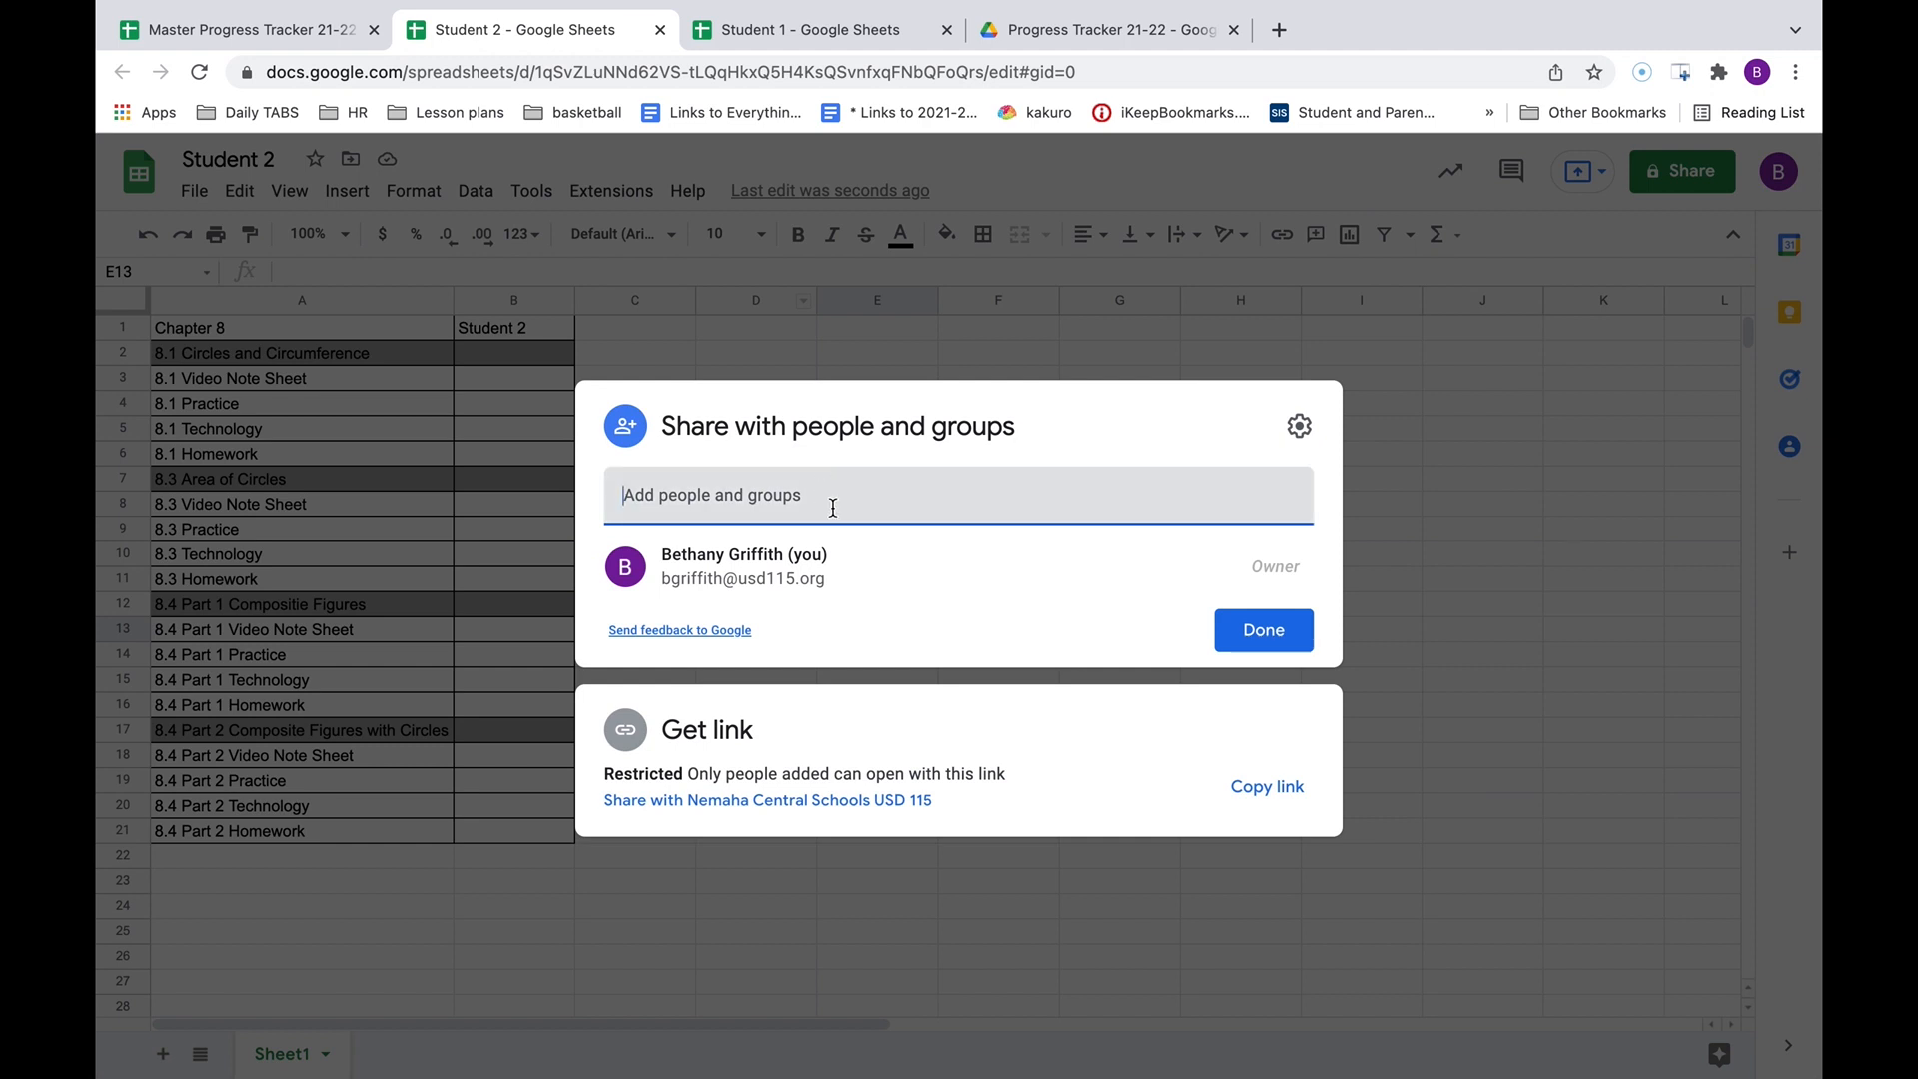
pyautogui.click(1442, 466)
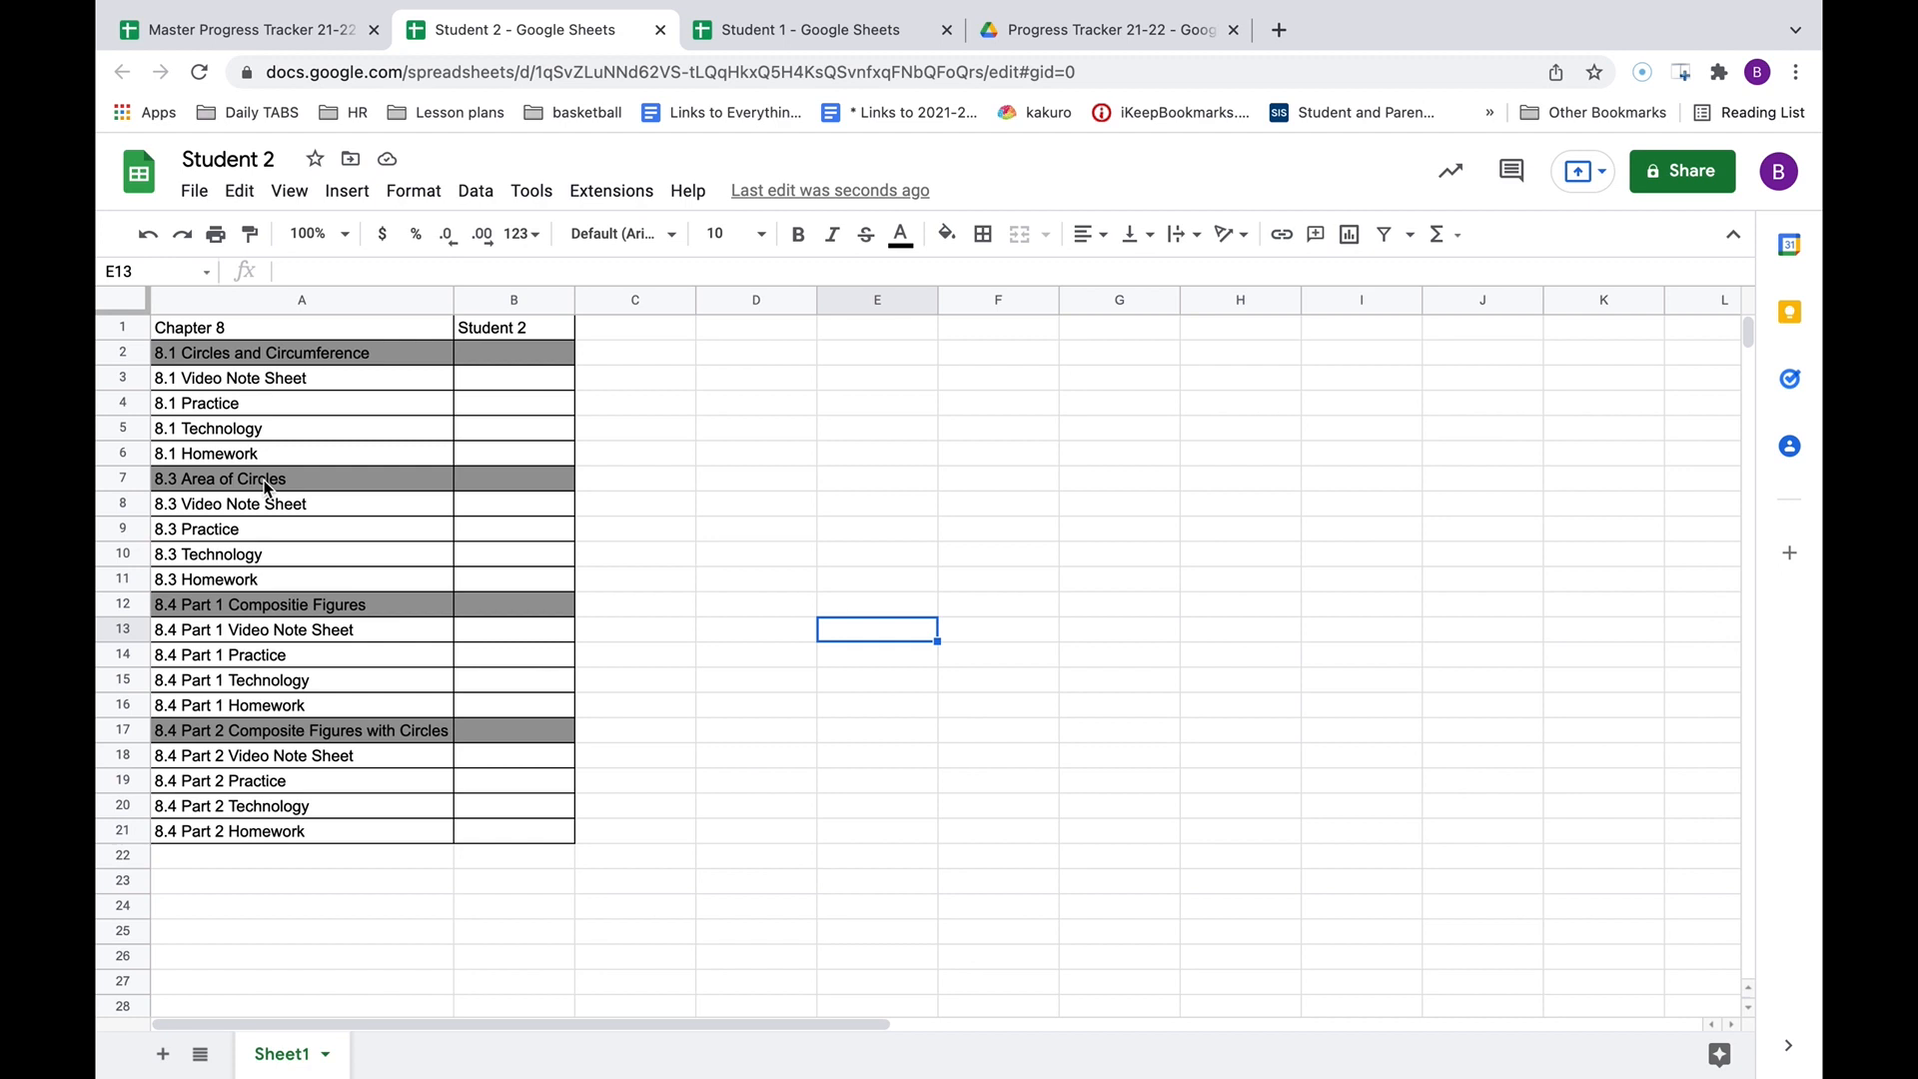
# Make a copy of the Student 2 spreadsheet named 'Student 3'.
pyautogui.click(190, 197)
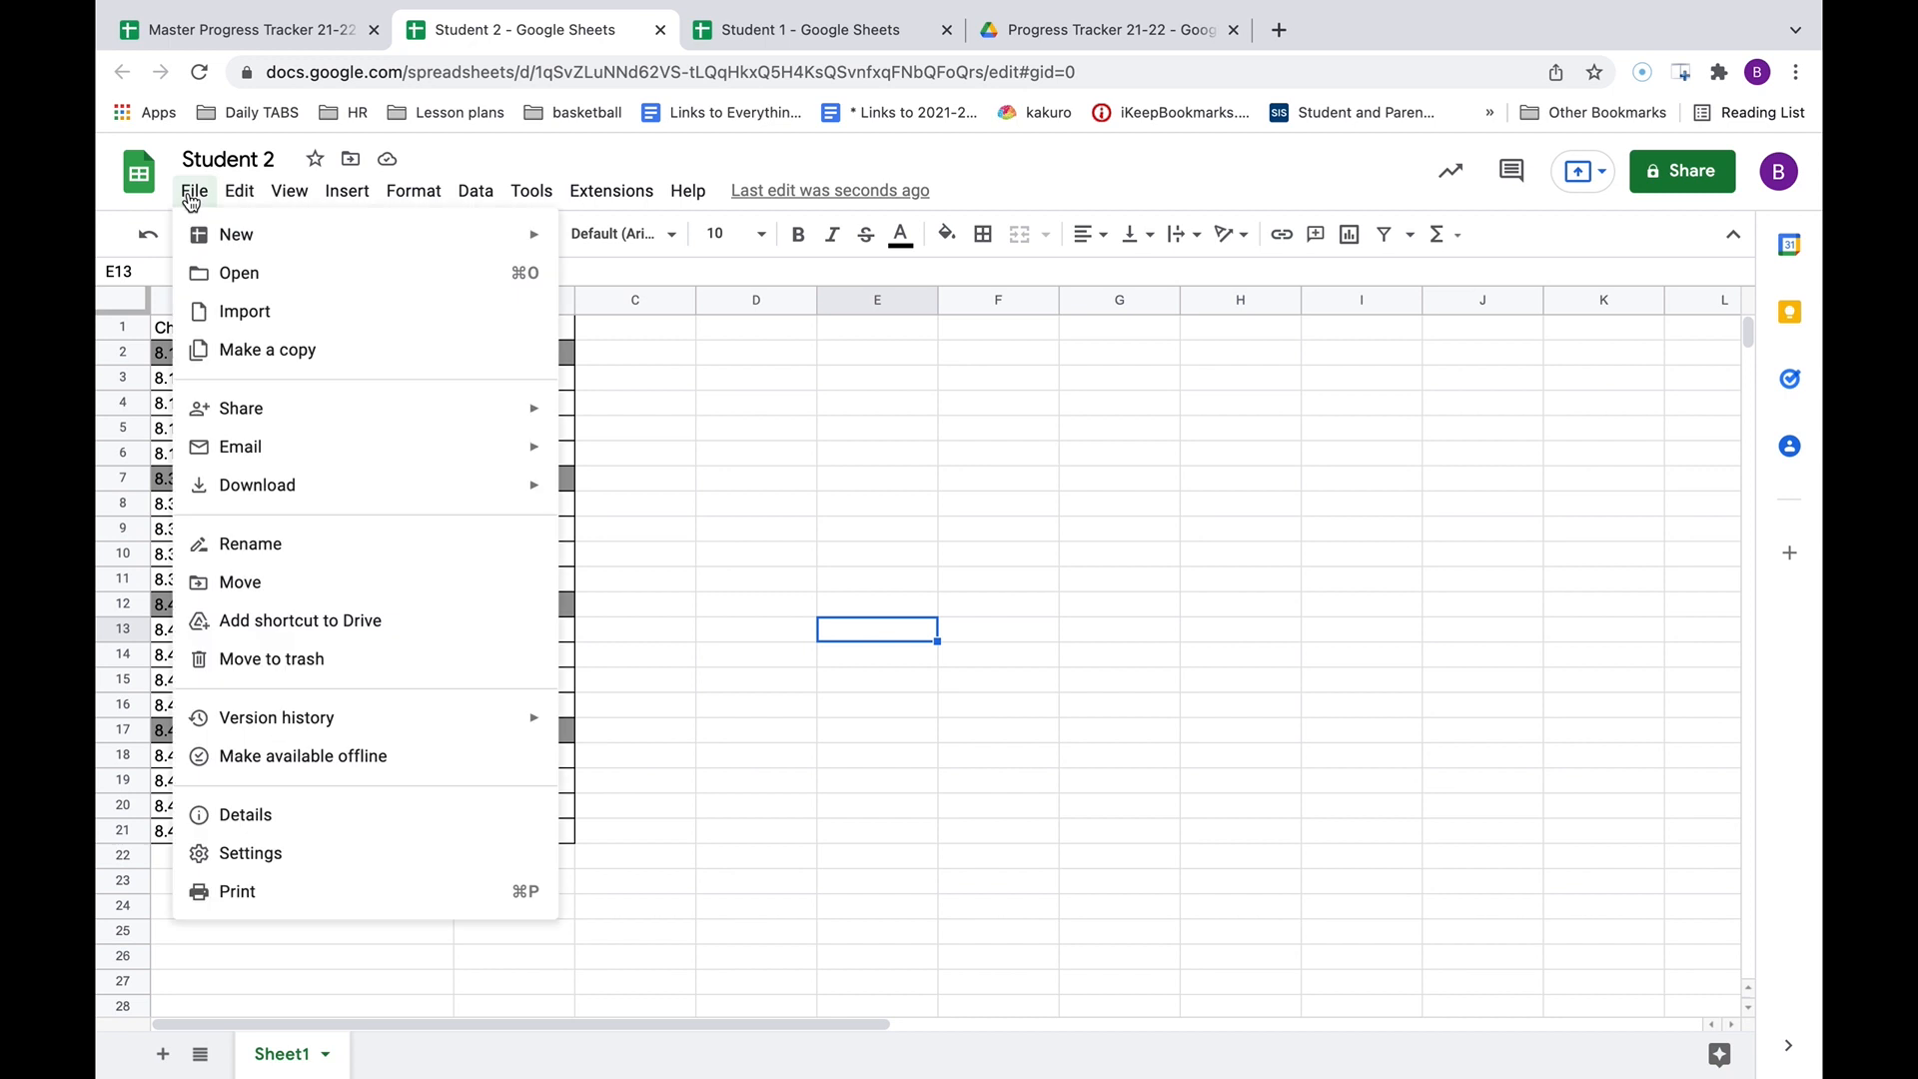
pyautogui.click(258, 356)
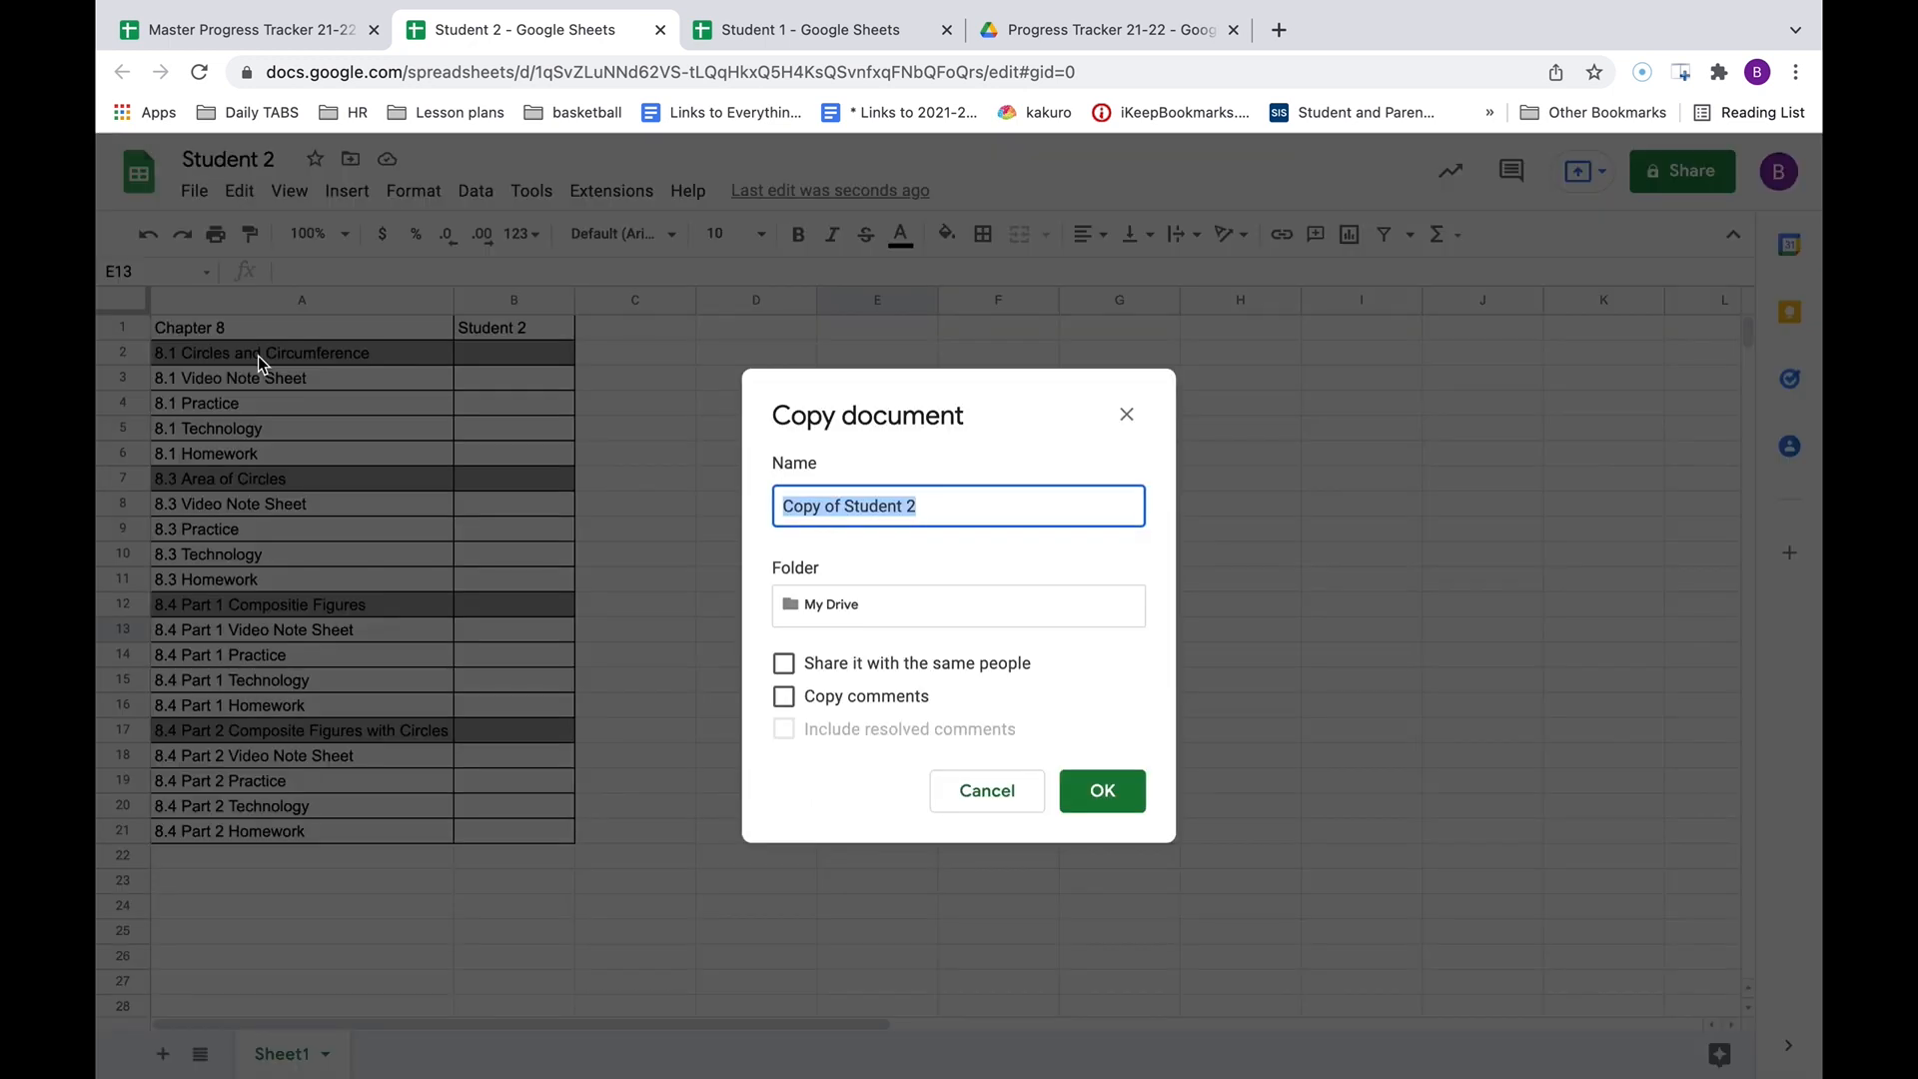
pyautogui.write('Student 3')
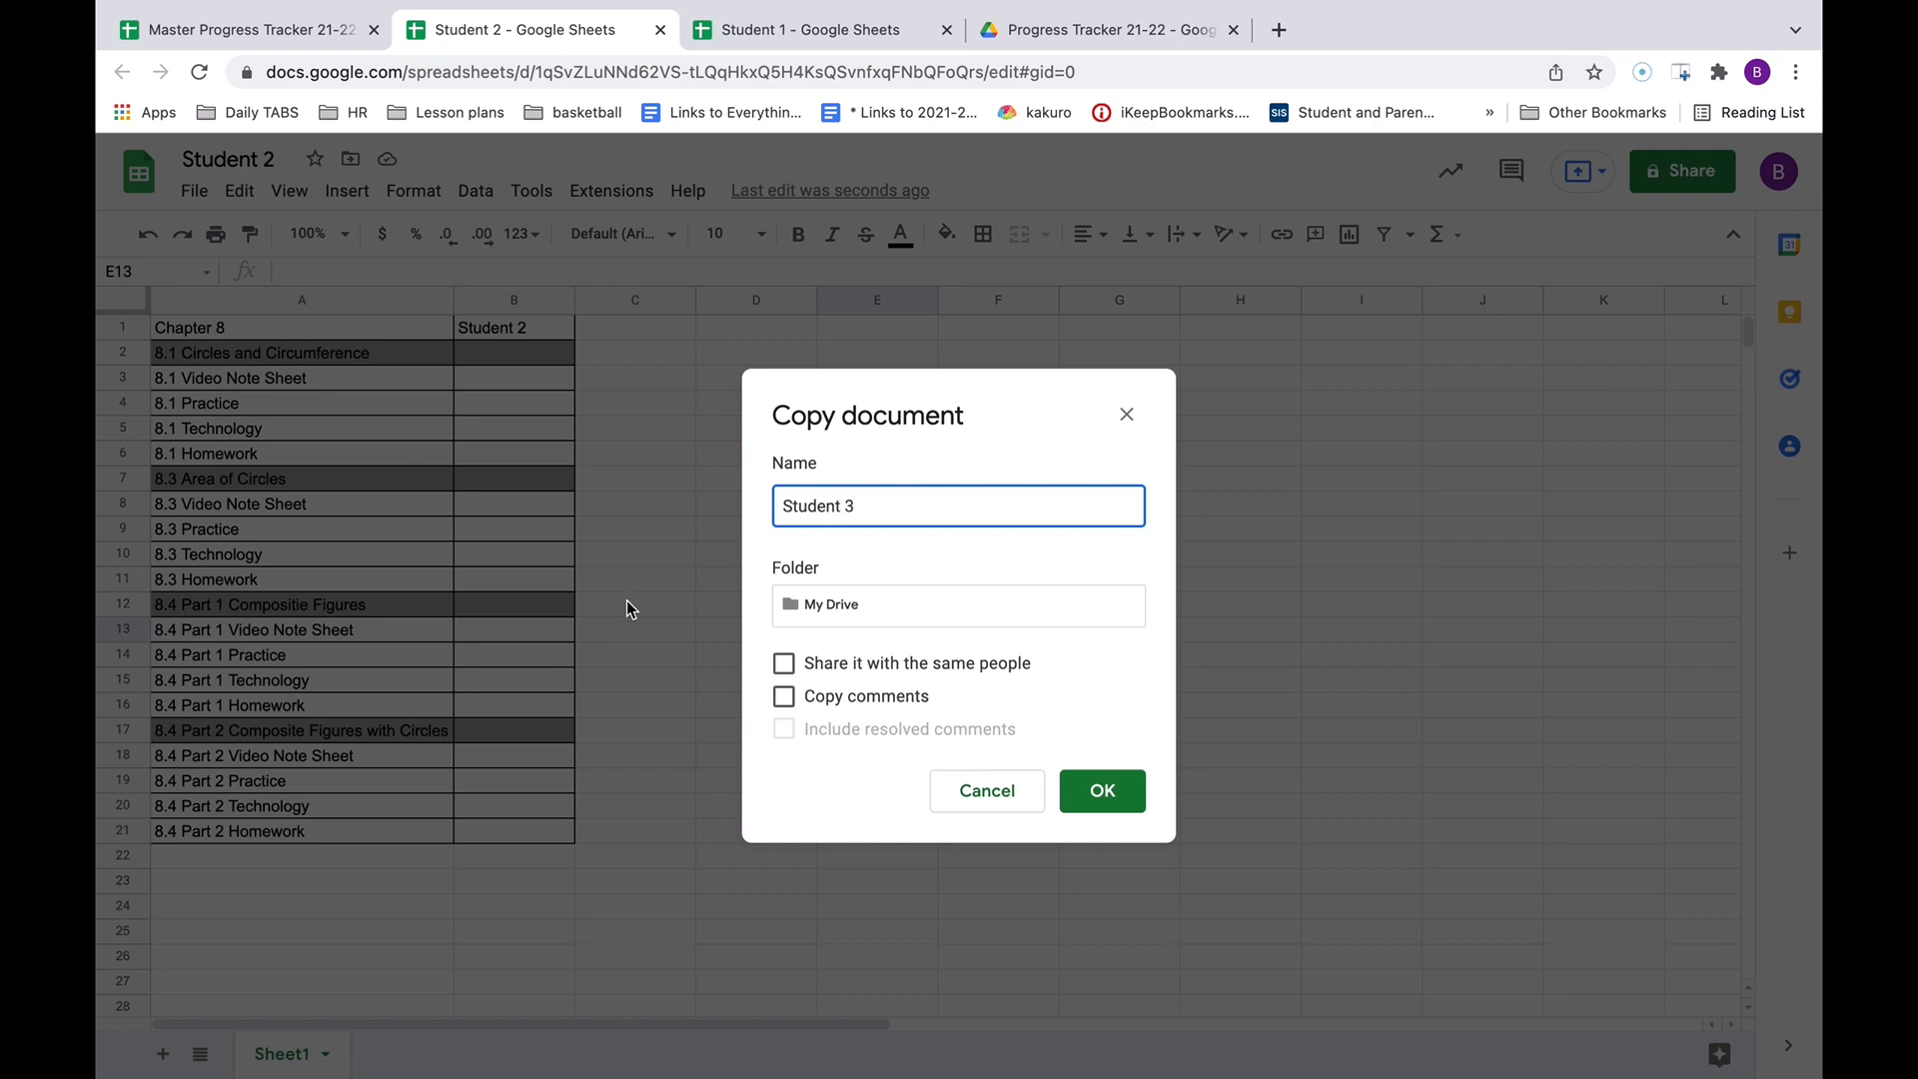
pyautogui.click(1098, 791)
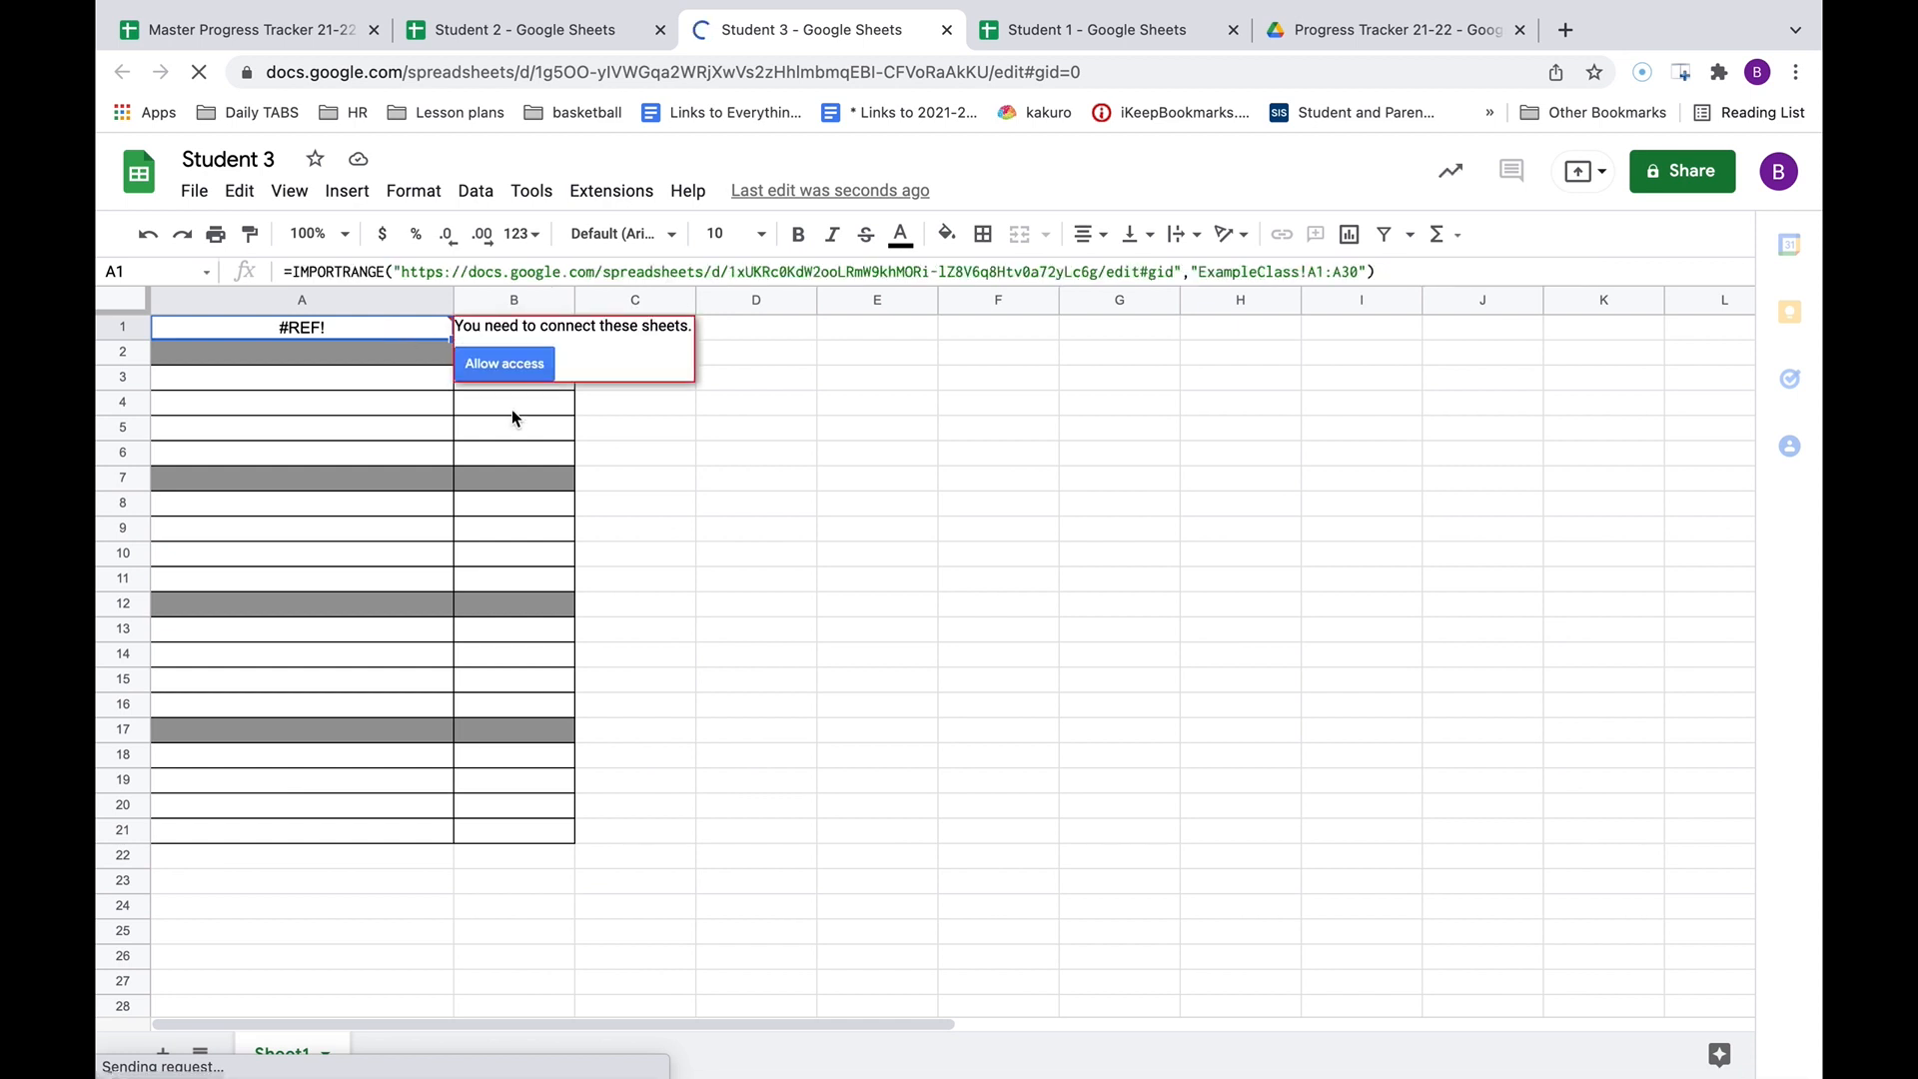
# Allow access to the master and change B1's import range to D1:D30 for Student 3's column.
pyautogui.click(501, 361)
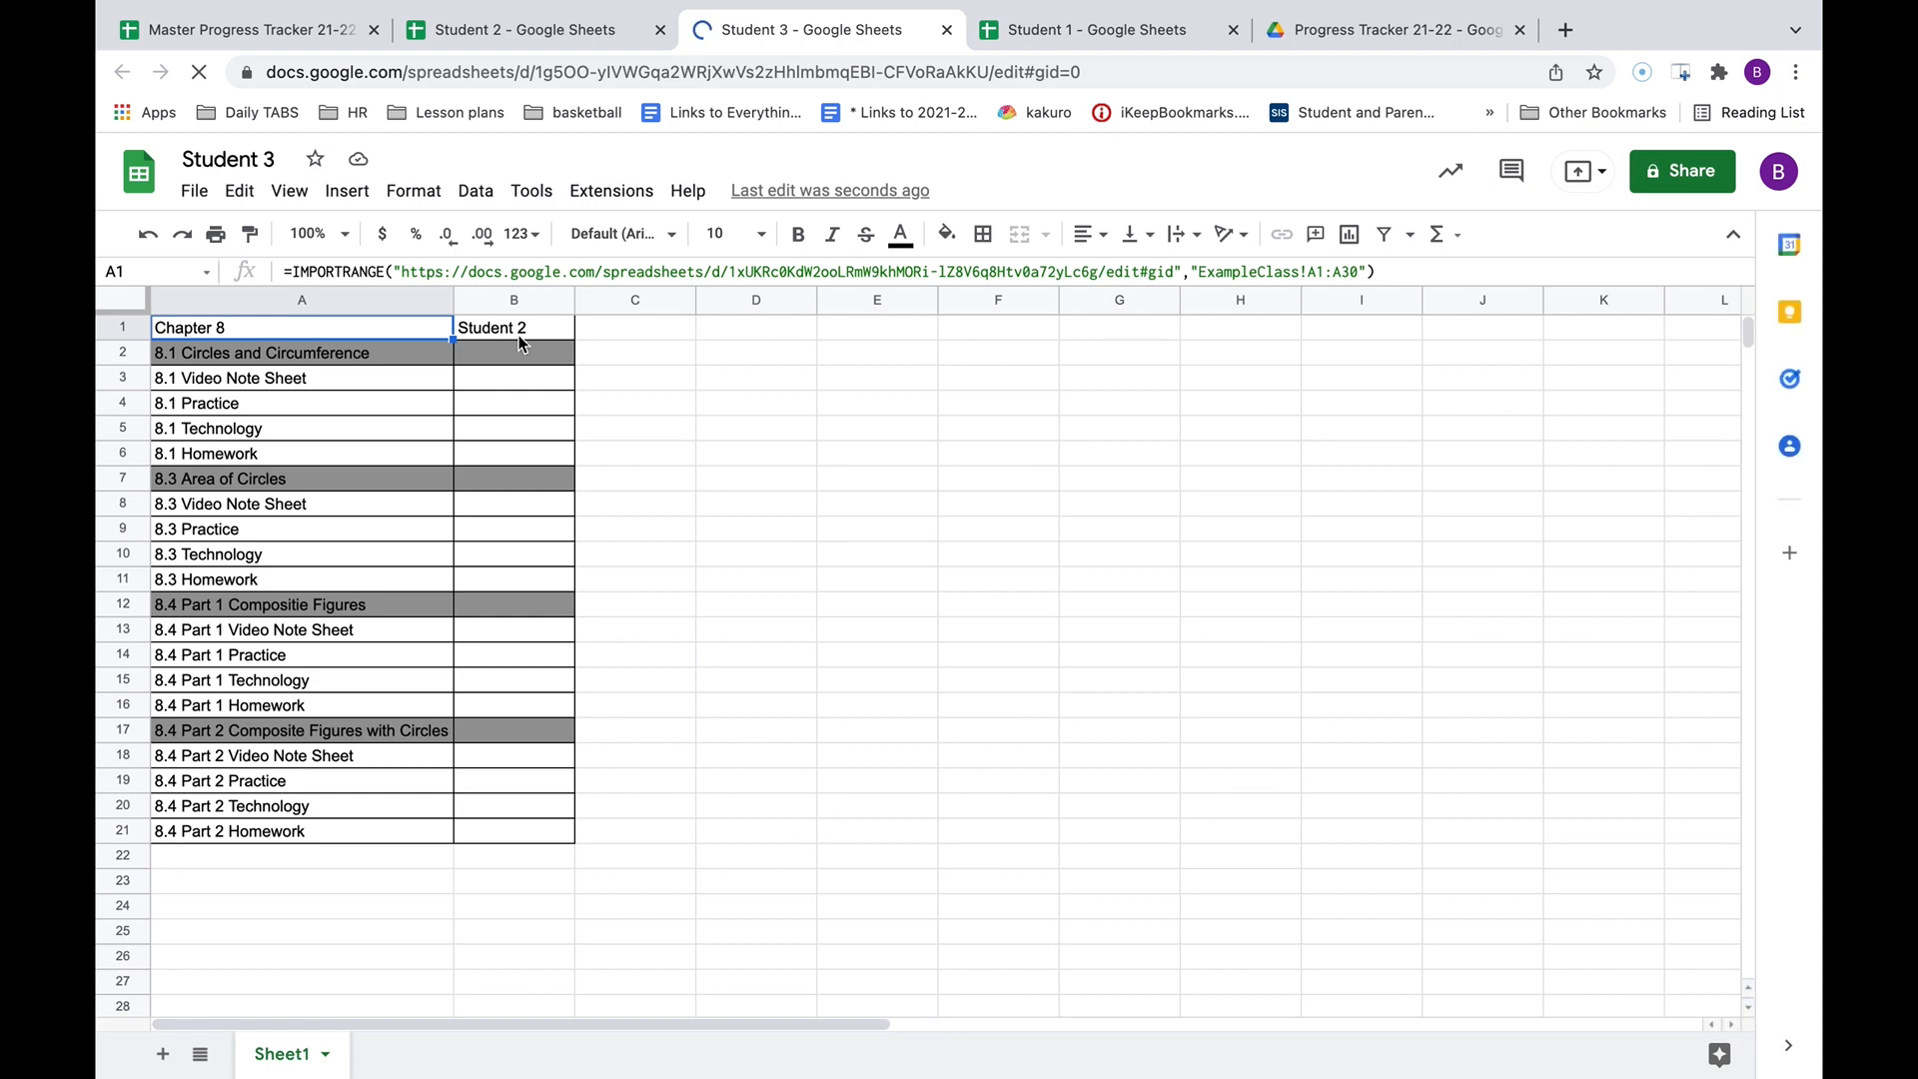
pyautogui.click(518, 336)
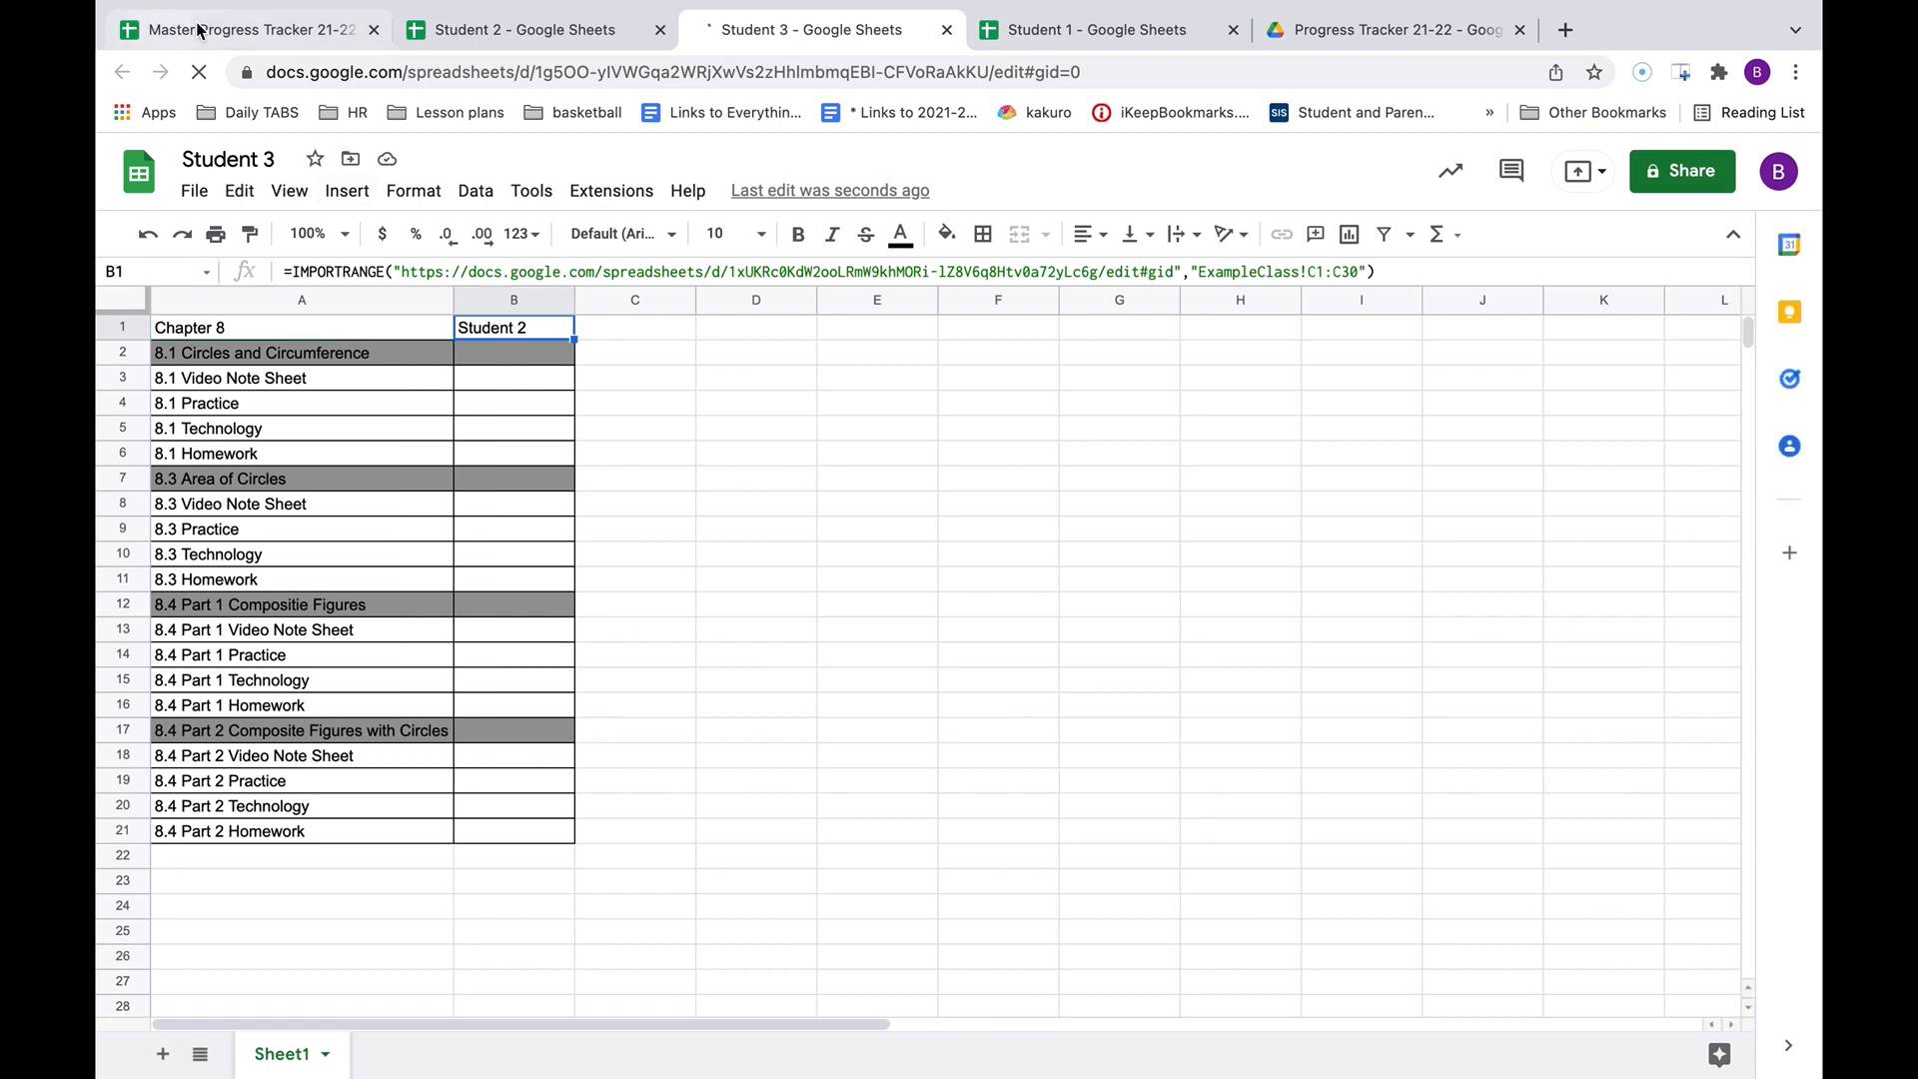
pyautogui.click(179, 28)
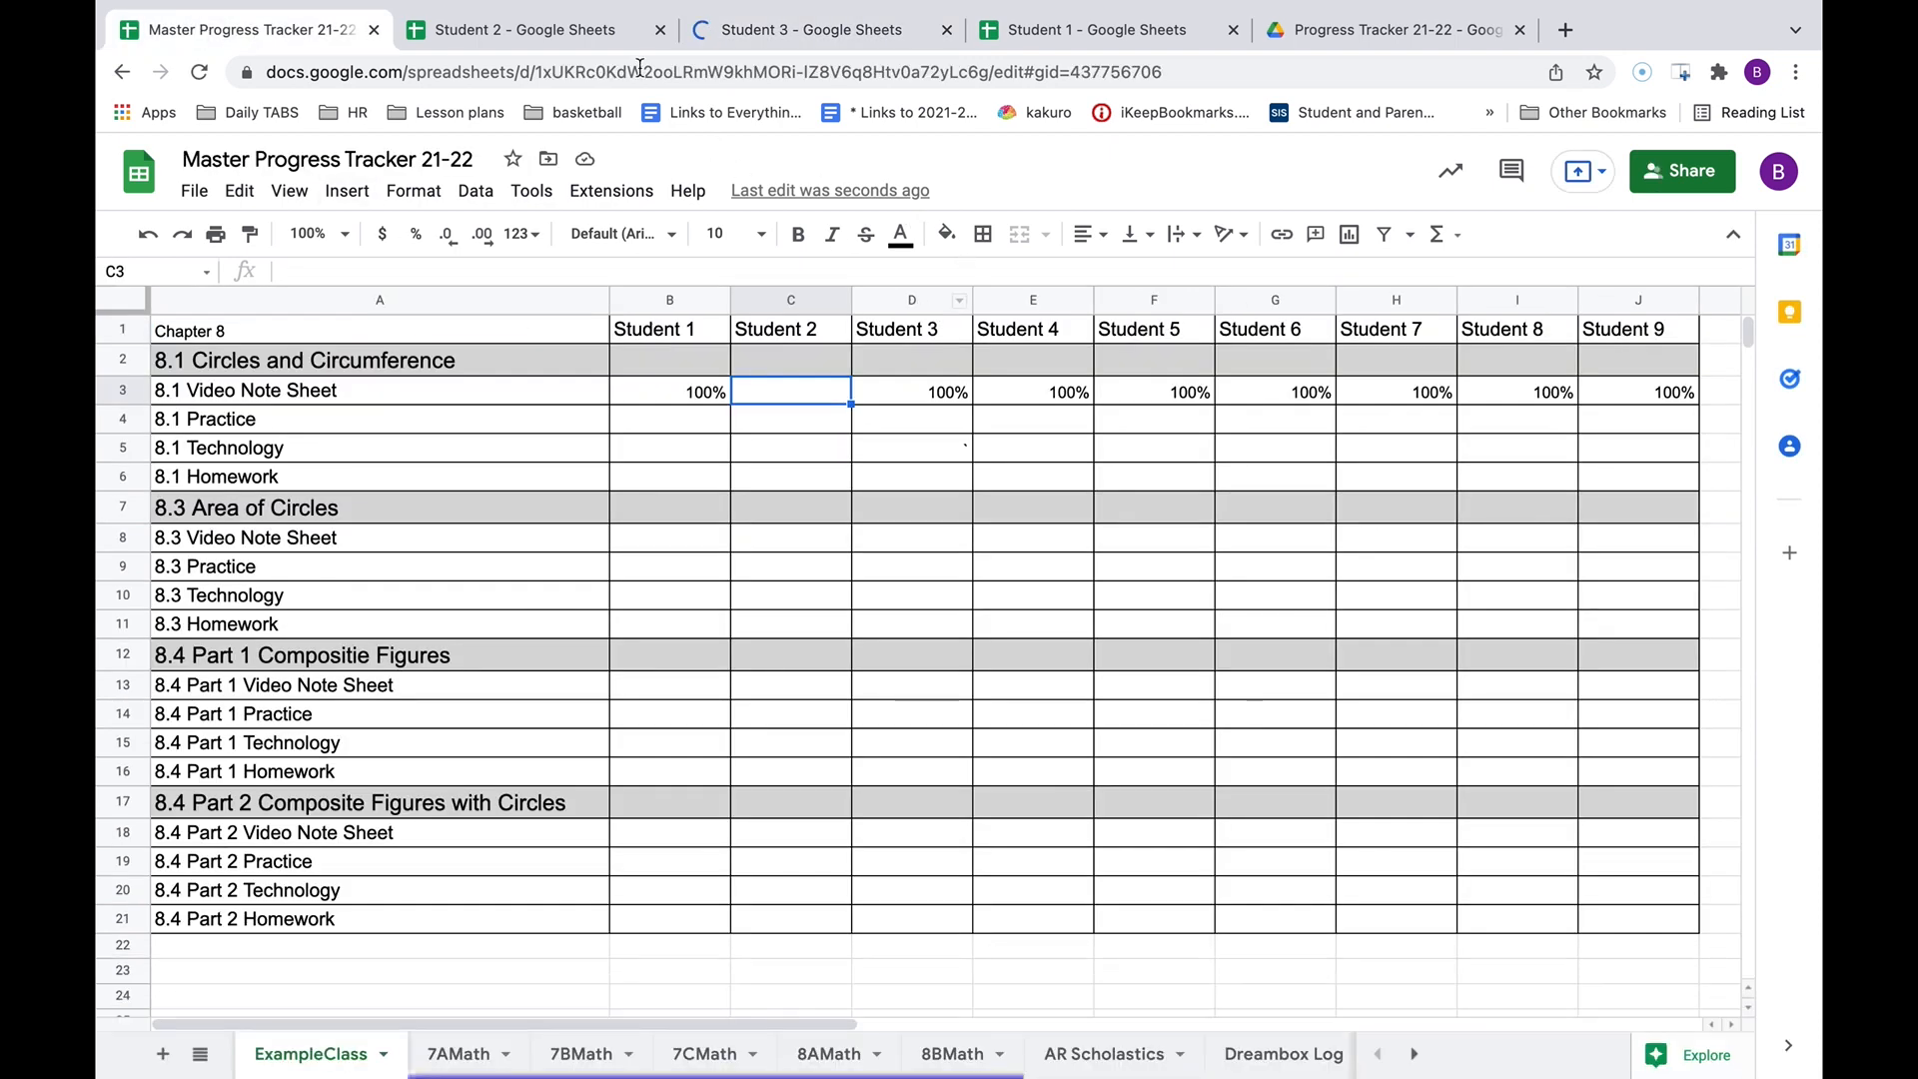
pyautogui.click(809, 40)
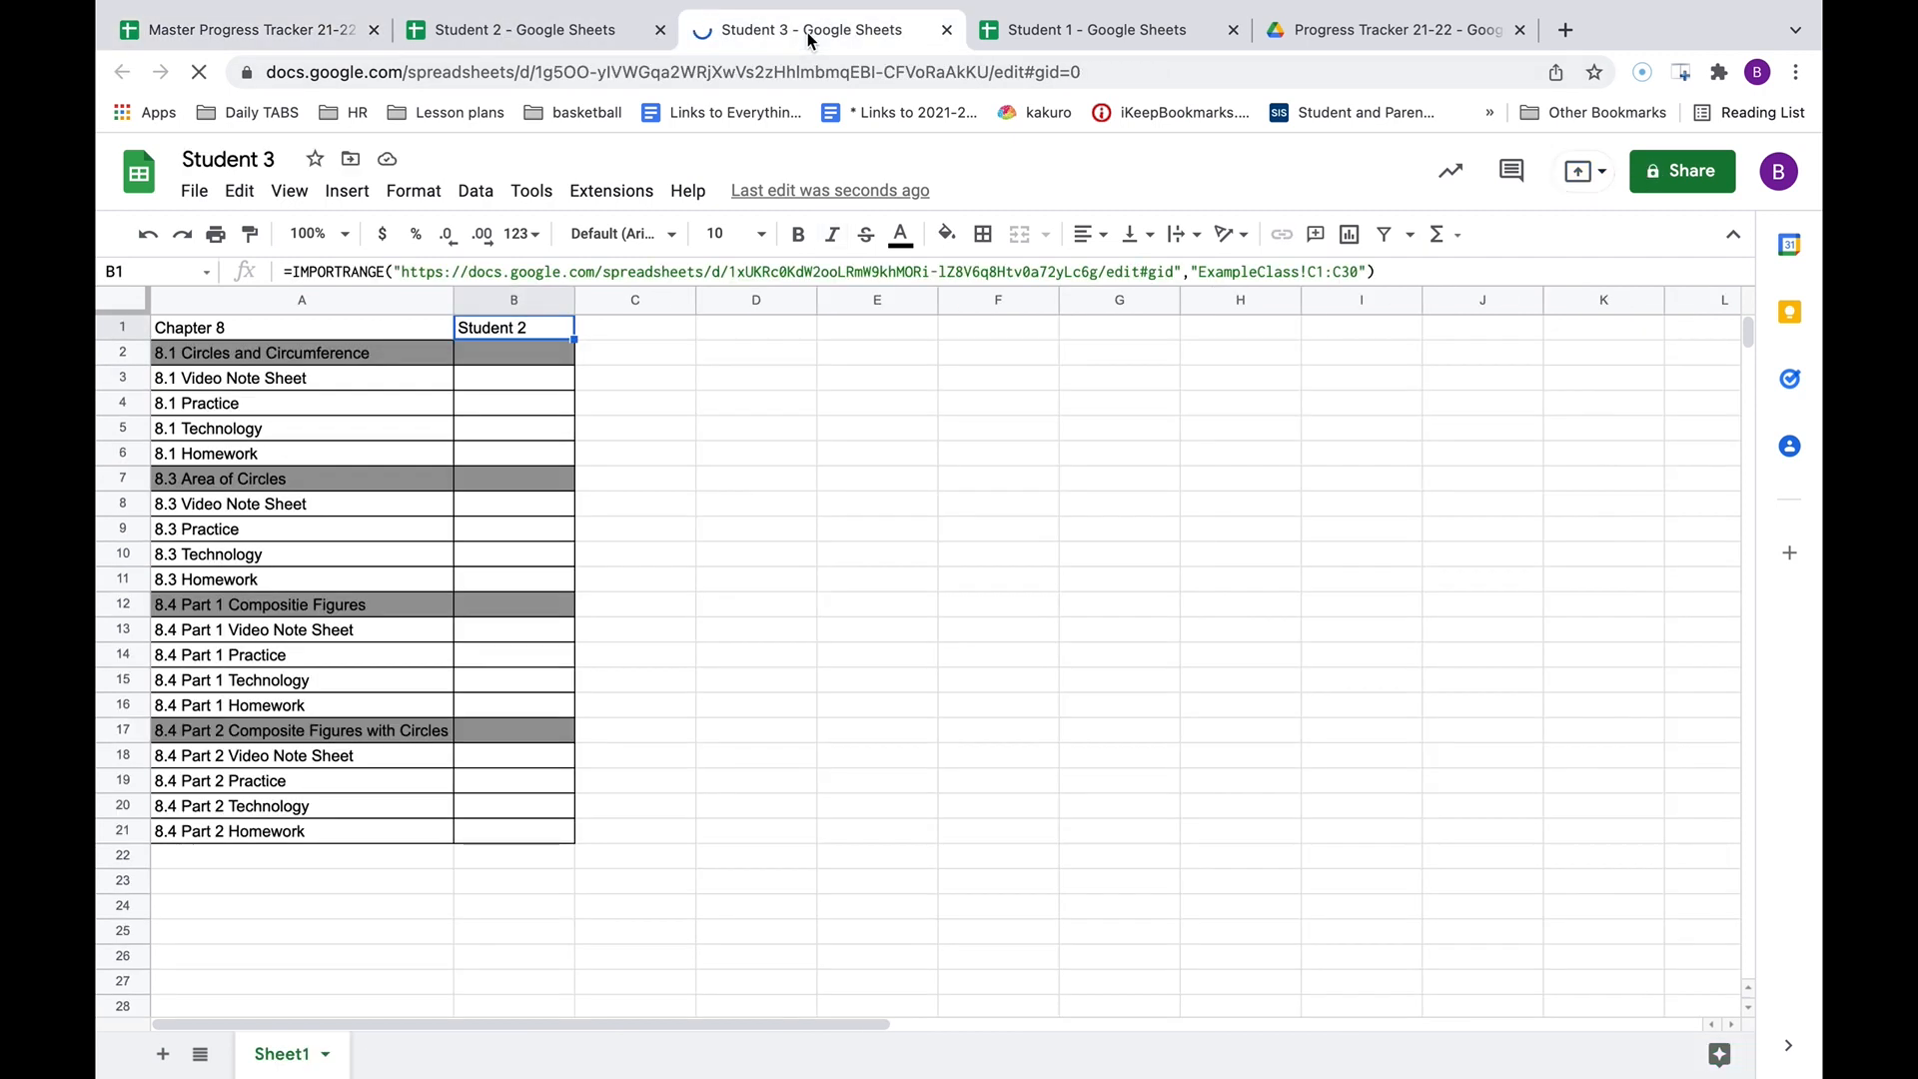
pyautogui.click(1319, 270)
pyautogui.press('BackSpace')
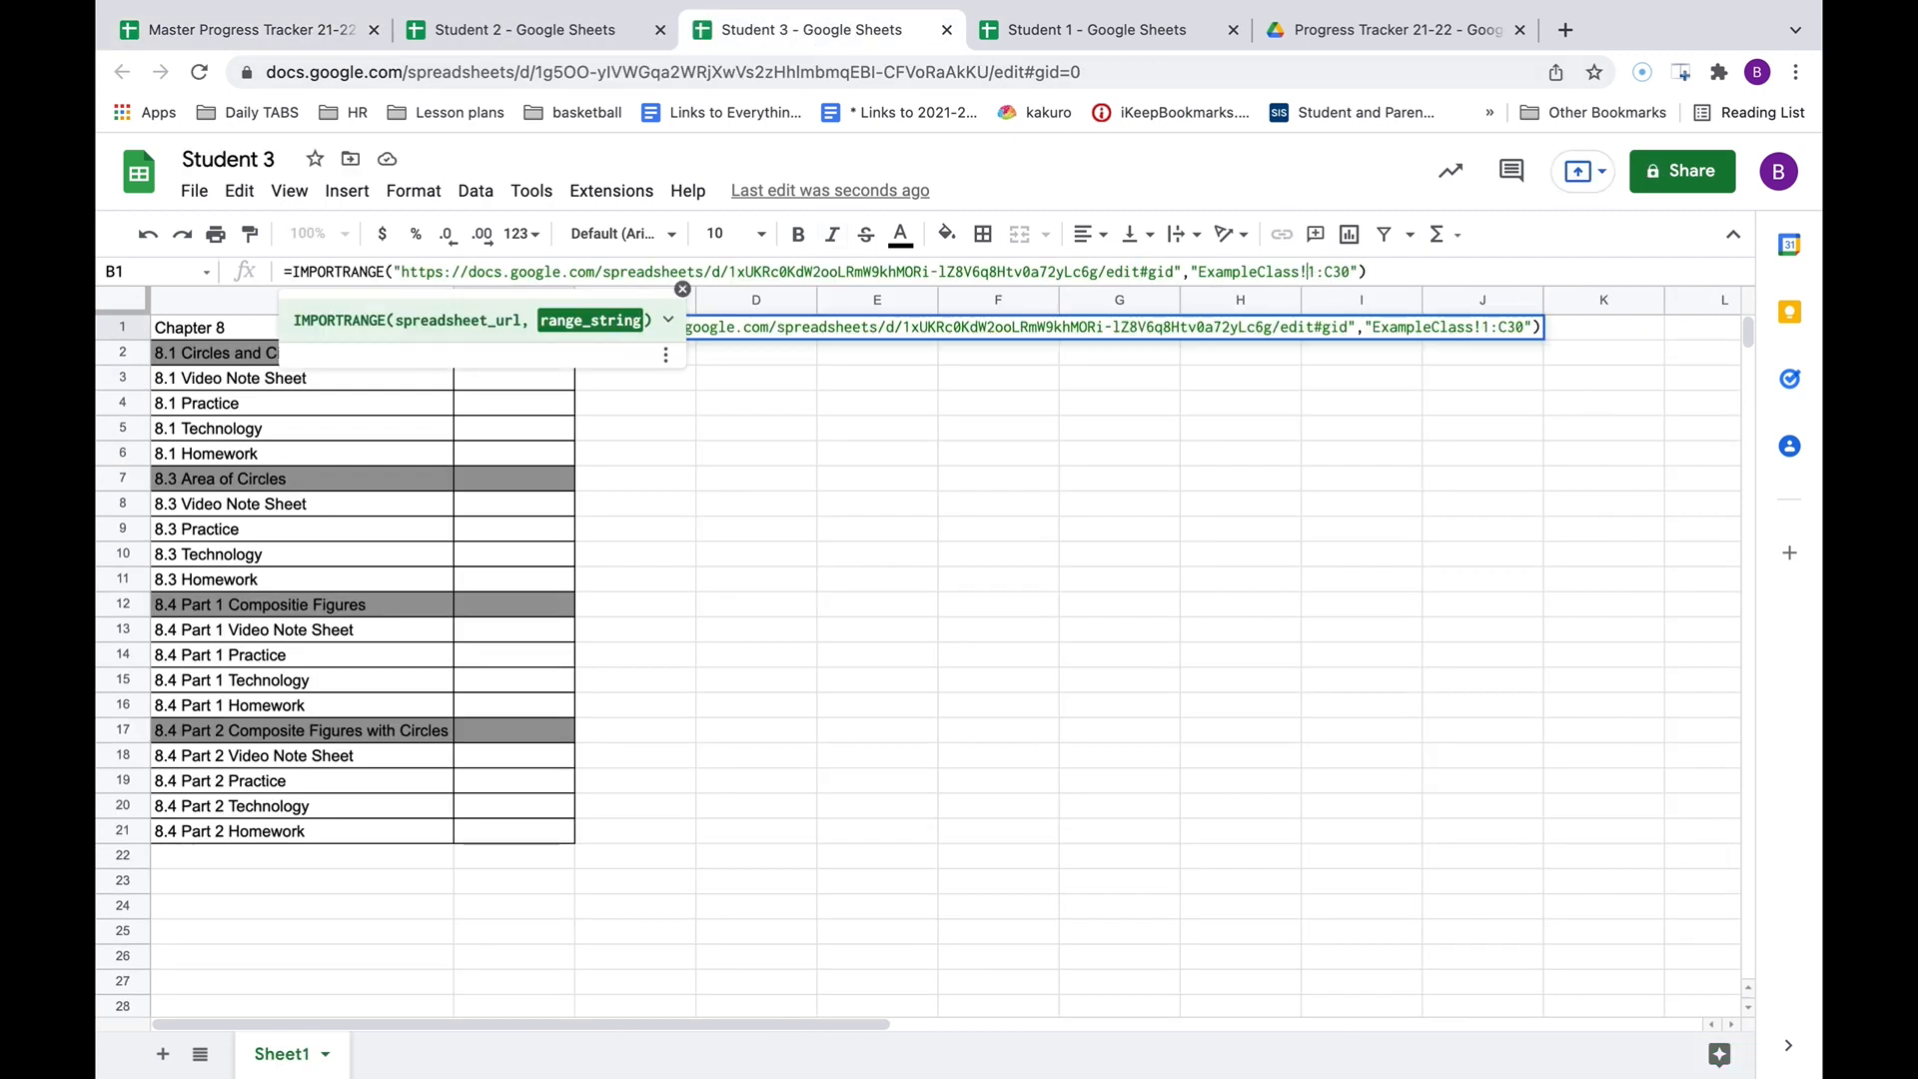
pyautogui.write('D')
pyautogui.press('Tab')
pyautogui.click(1322, 734)
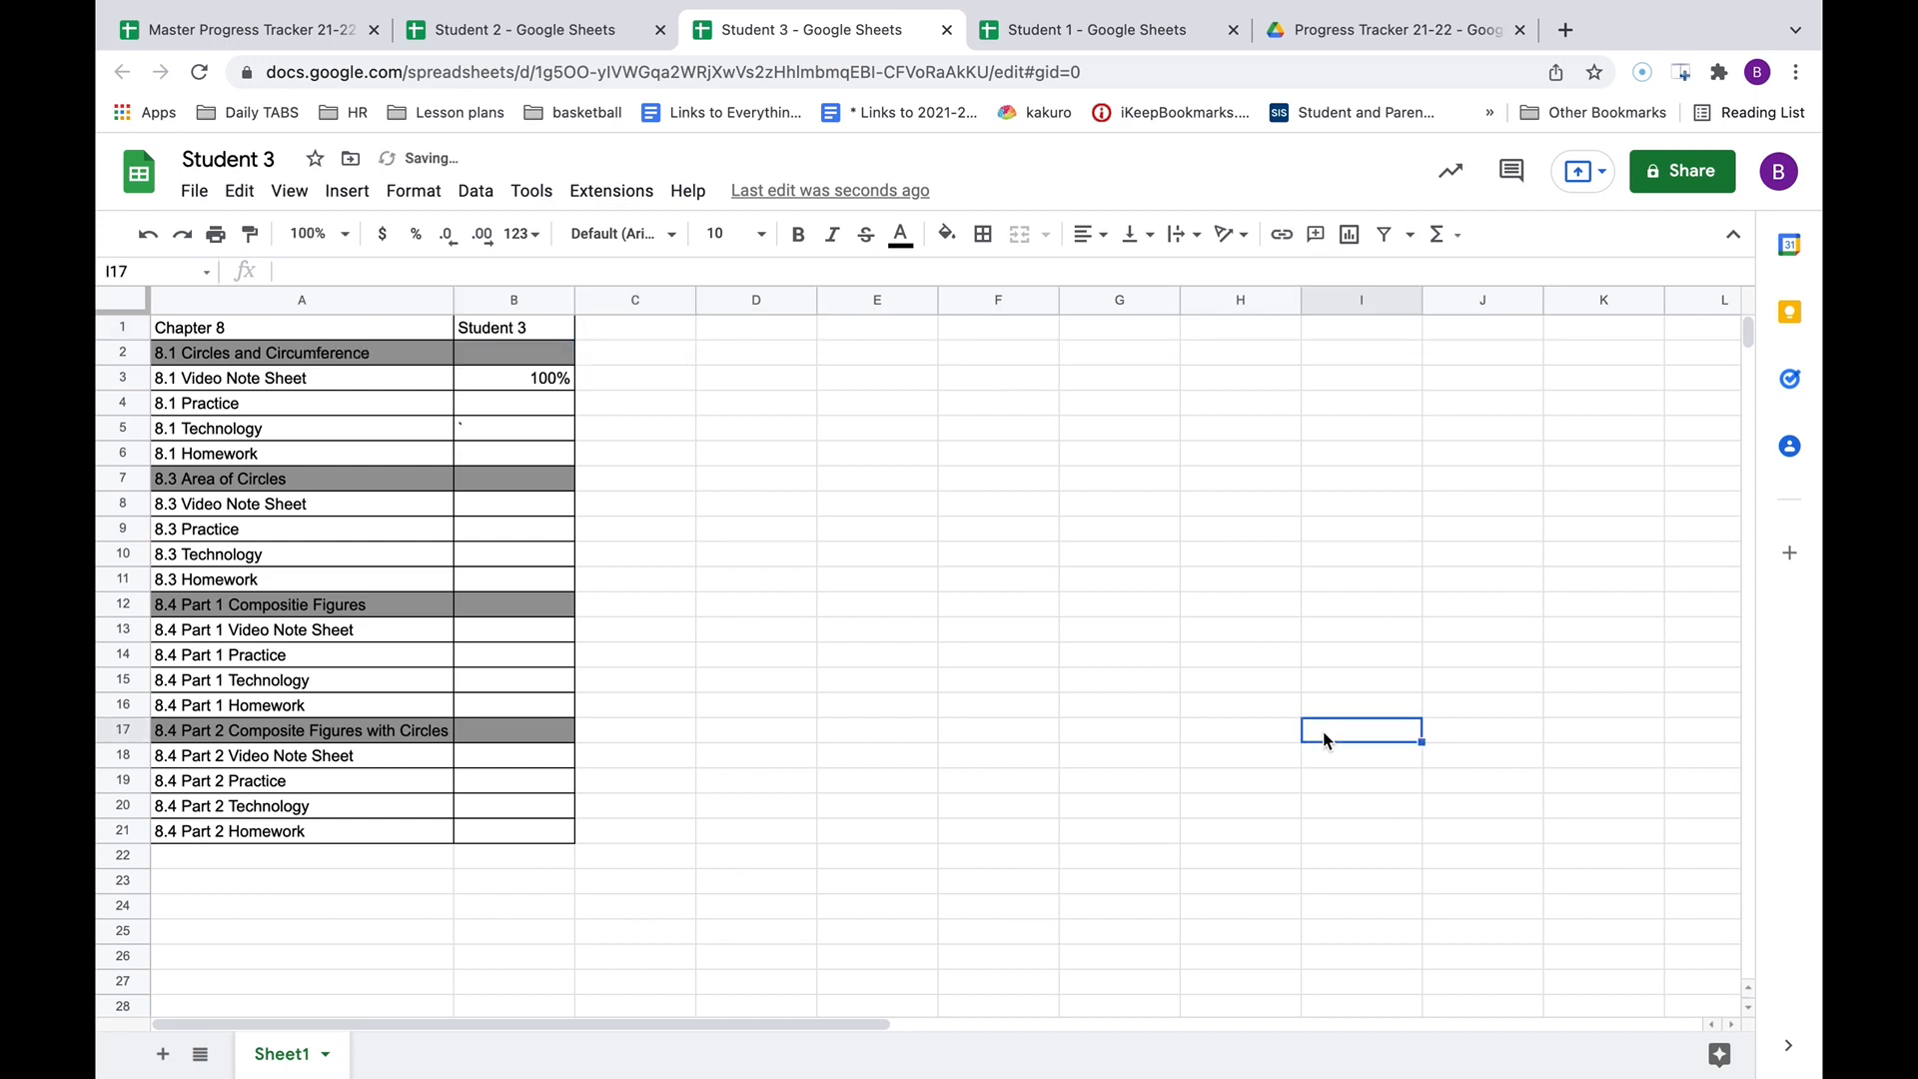
pyautogui.click(1695, 172)
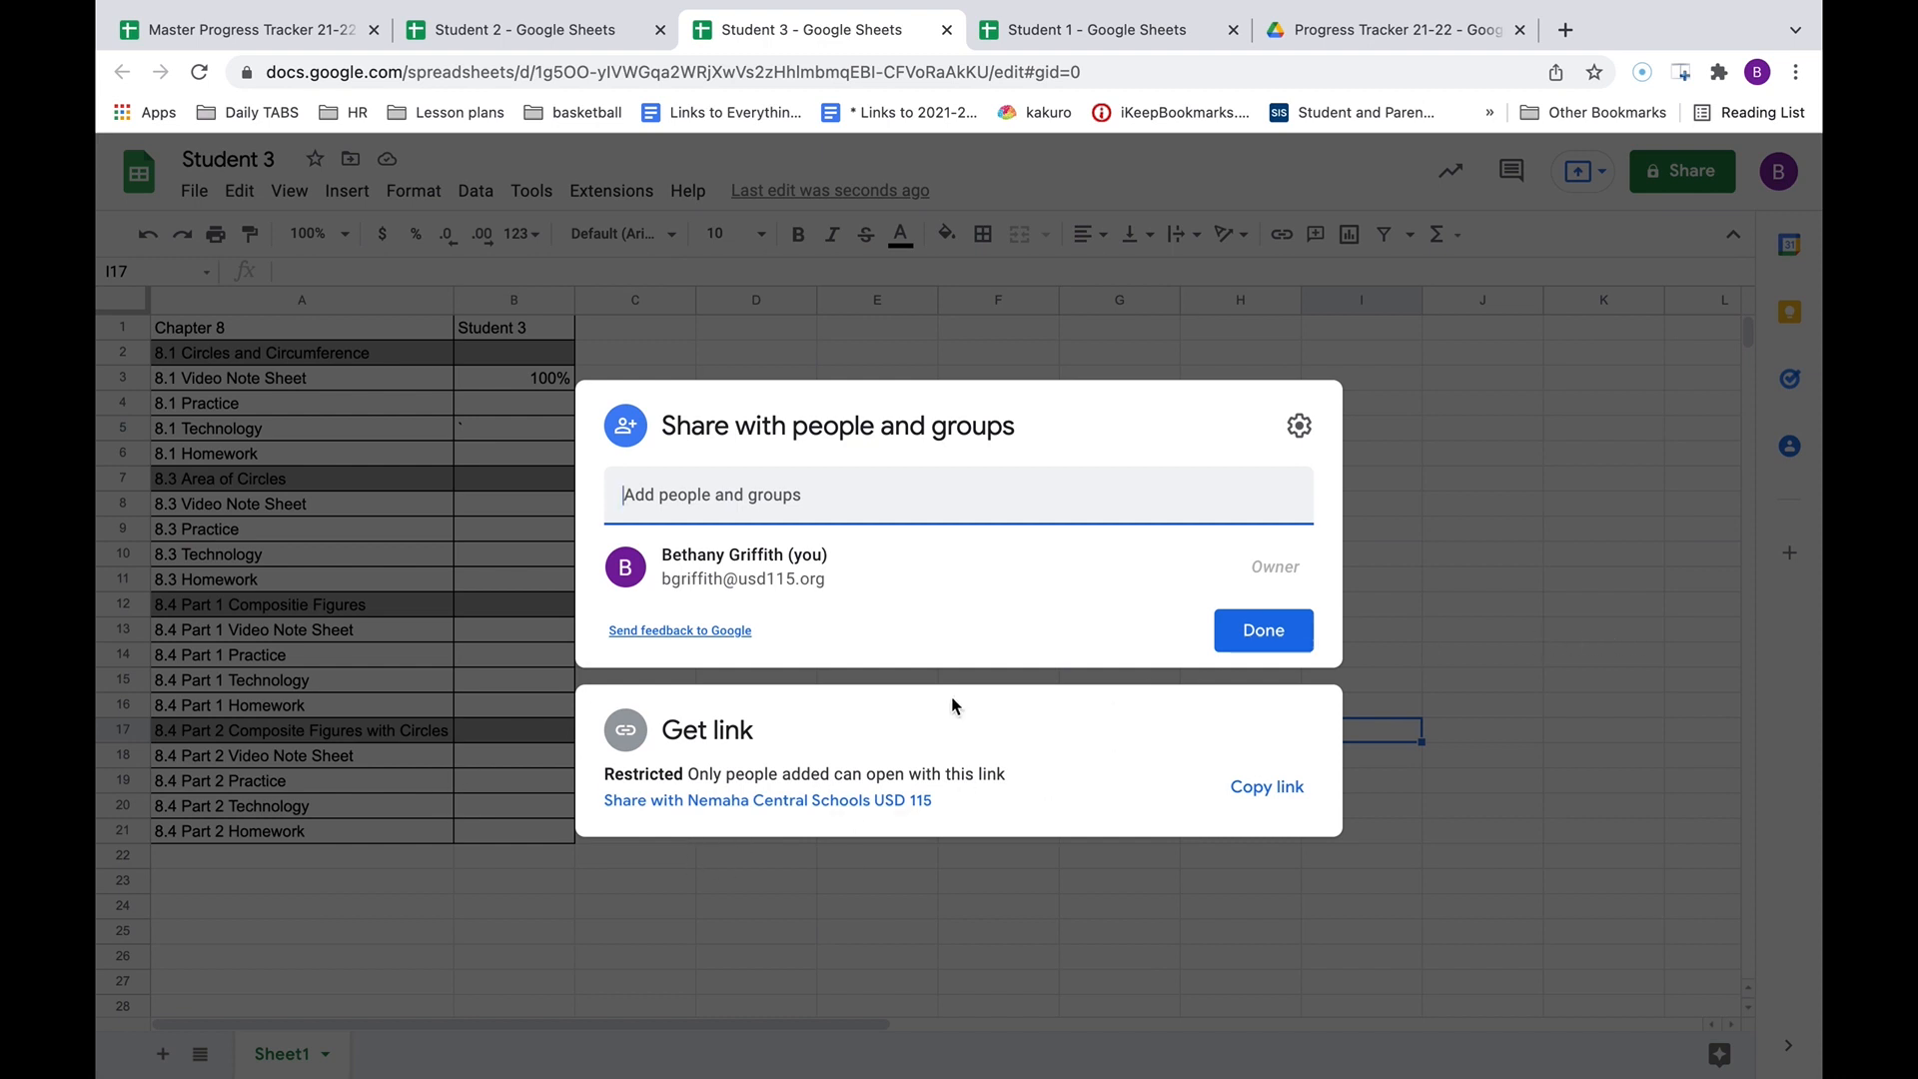
pyautogui.click(1442, 692)
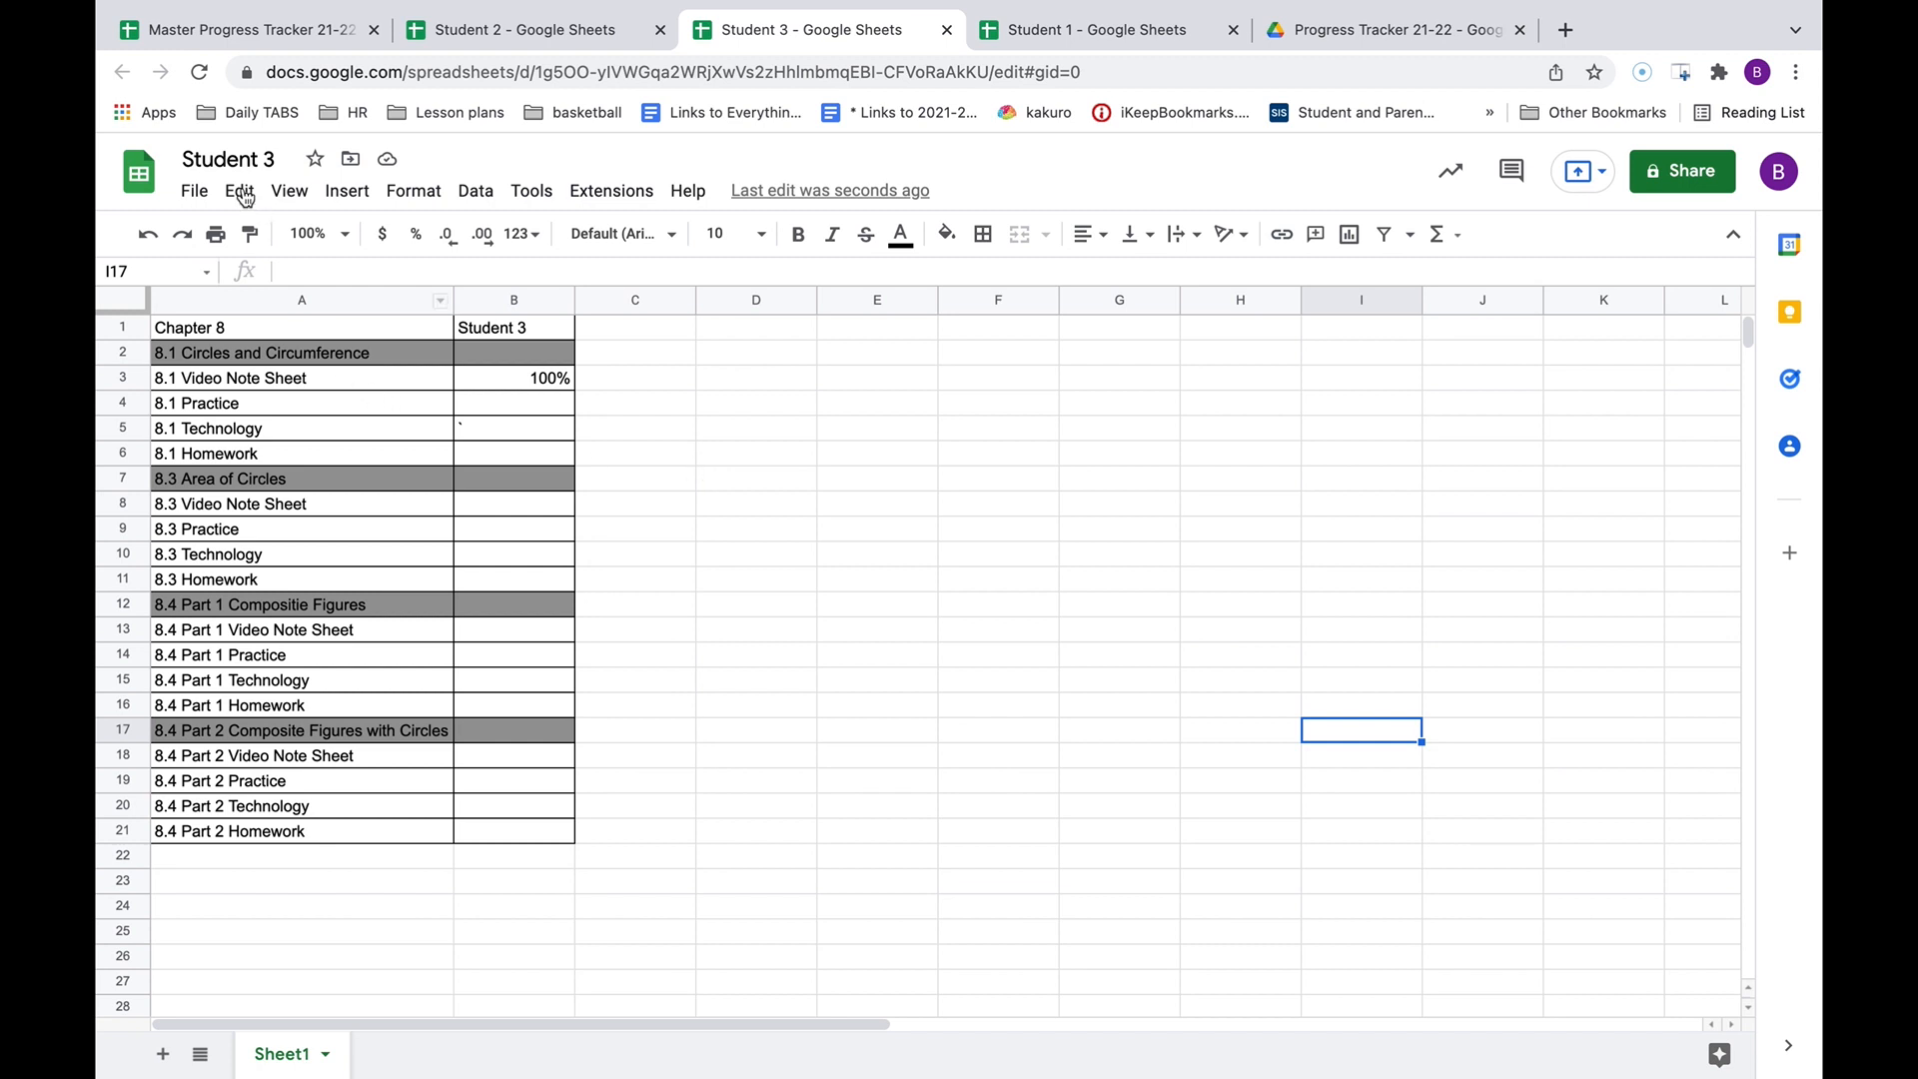
# Copy the Student 3 spreadsheet as a new file named 'Student 4'.
pyautogui.click(196, 190)
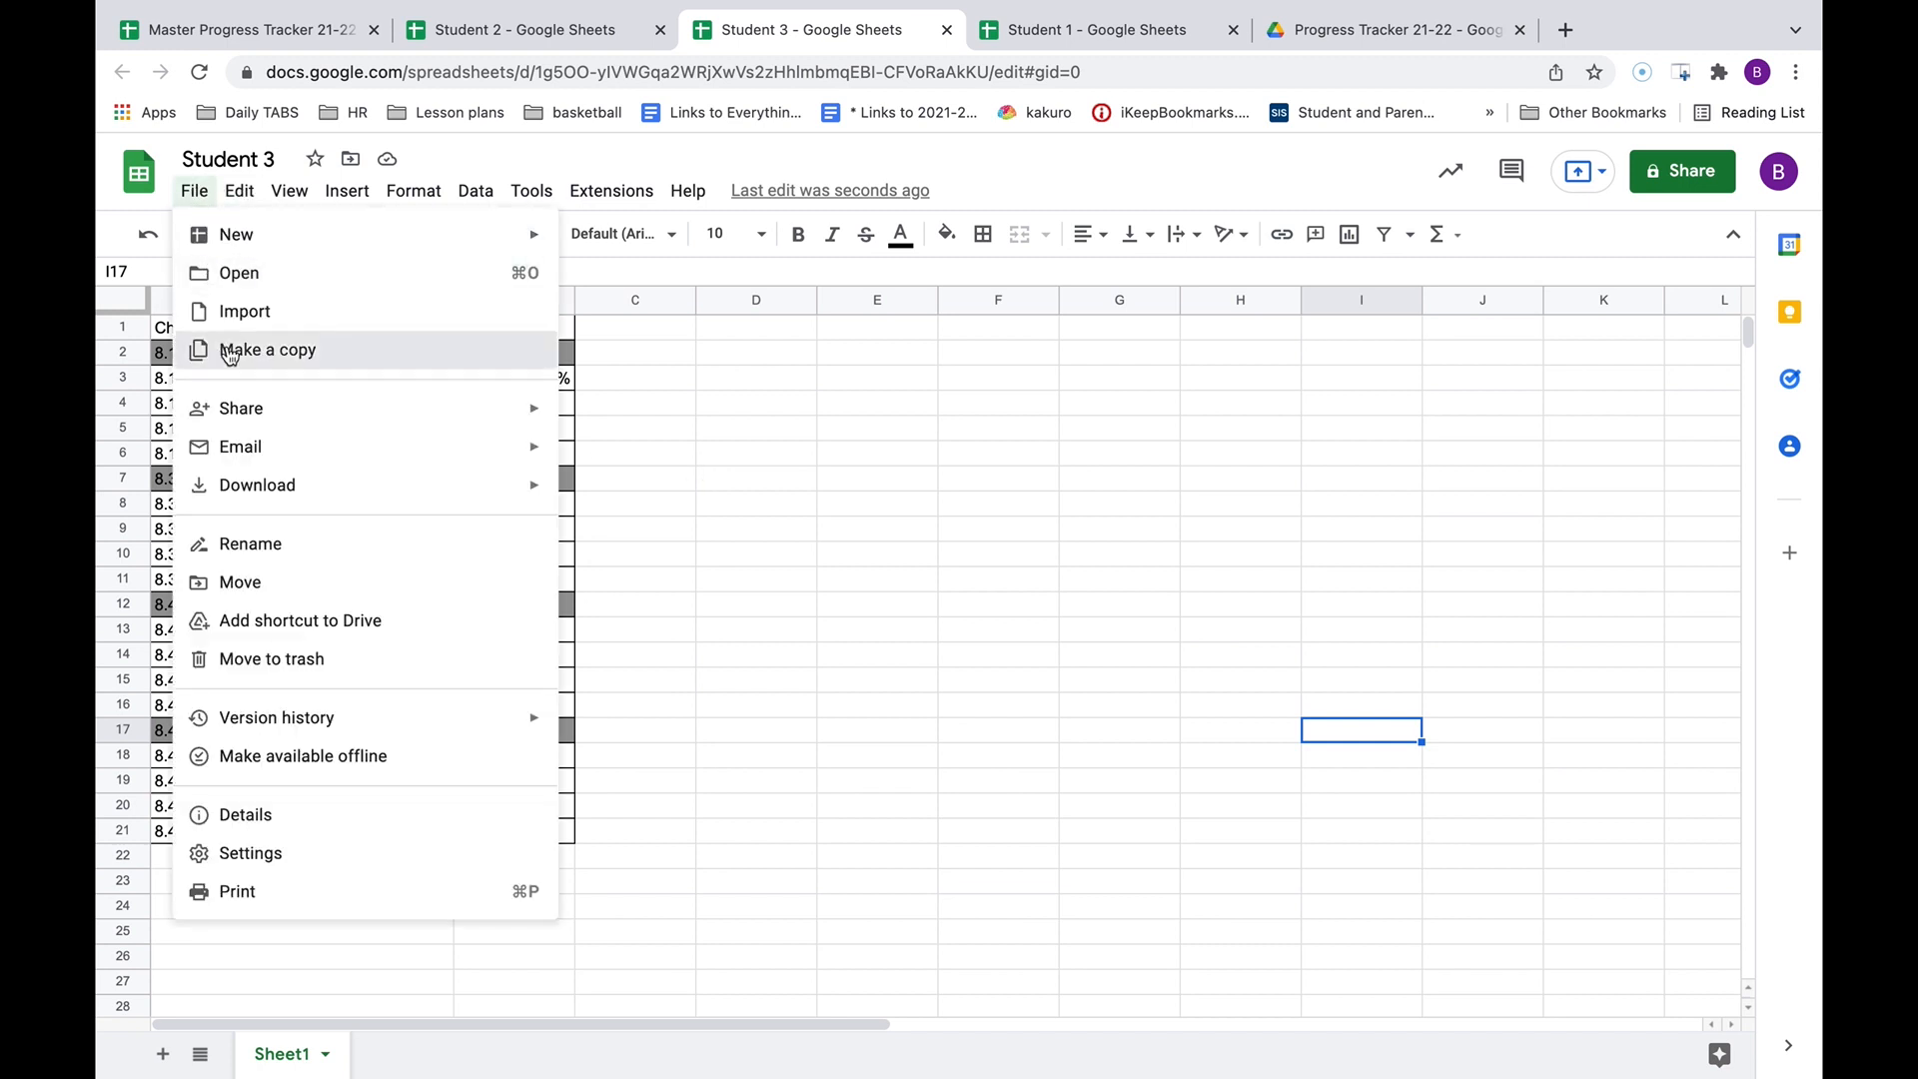
pyautogui.click(229, 352)
pyautogui.write('Student 4')
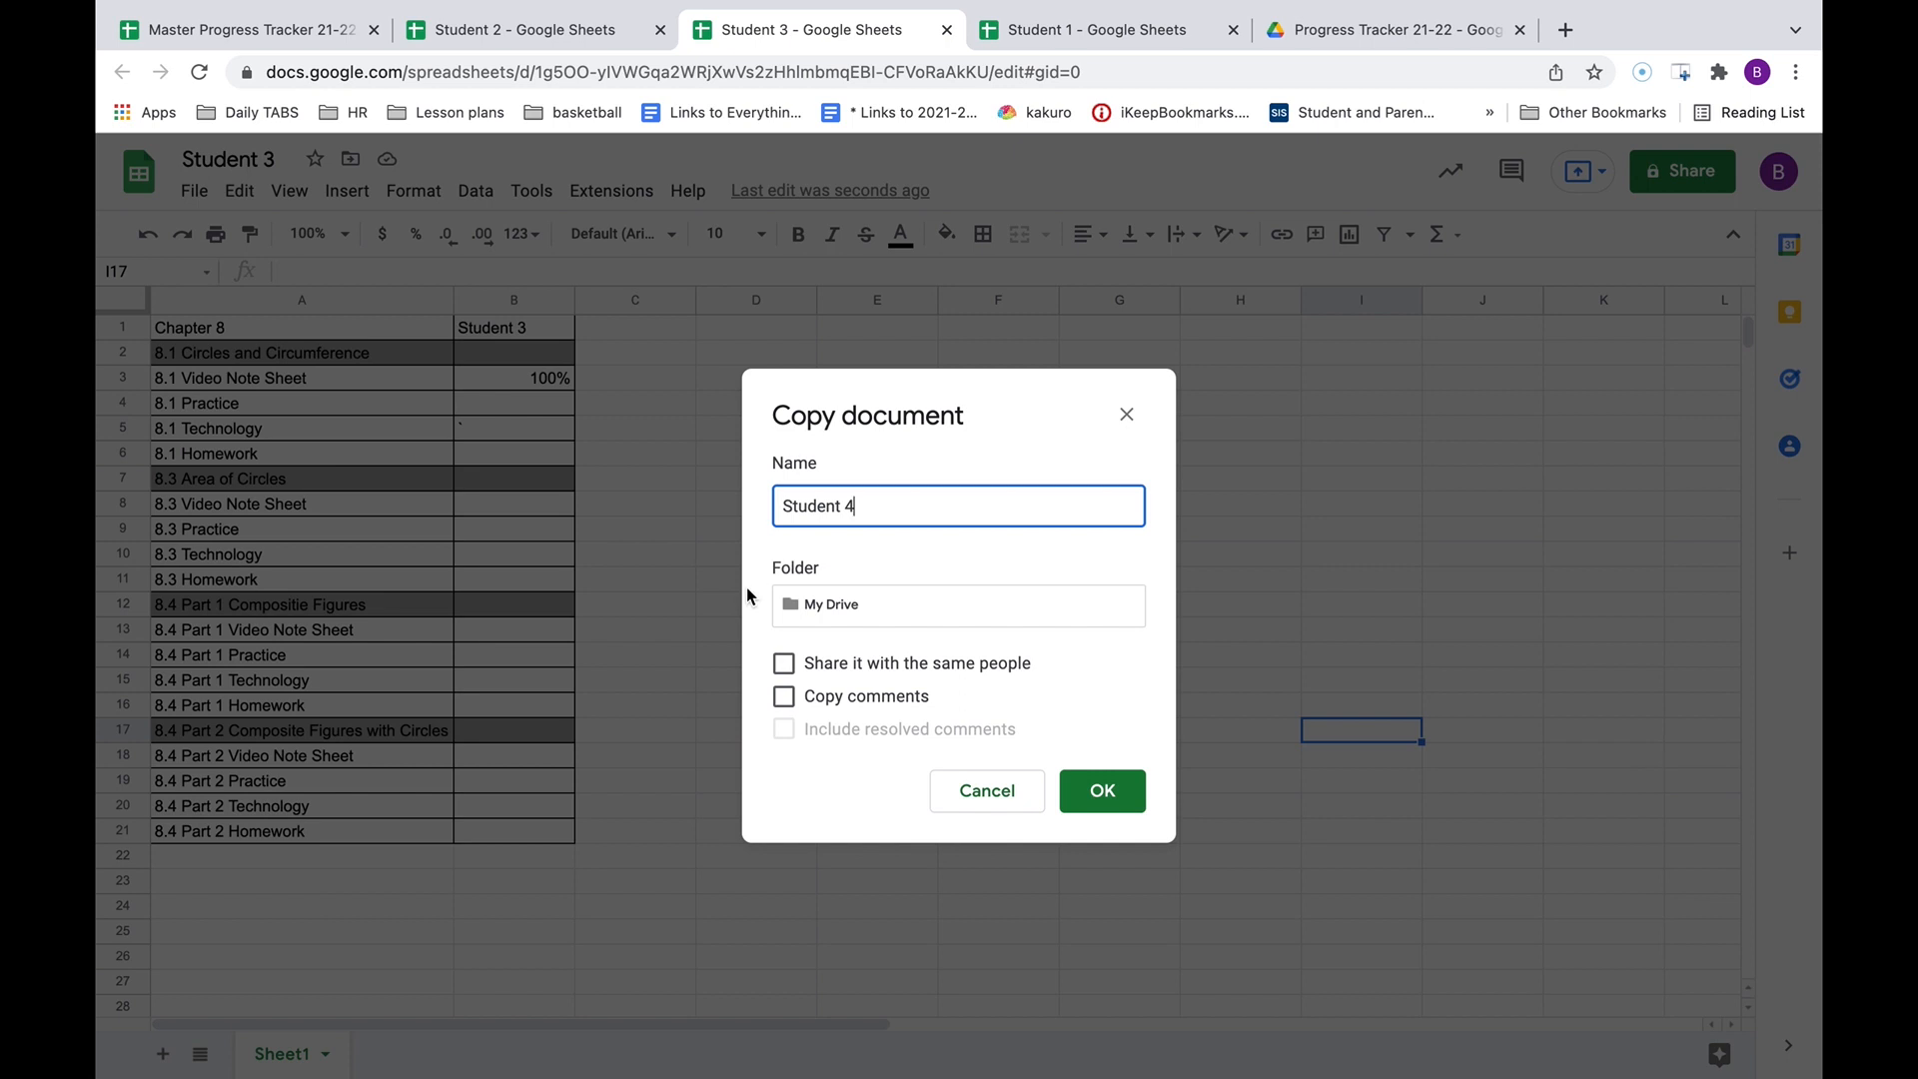
pyautogui.click(1365, 38)
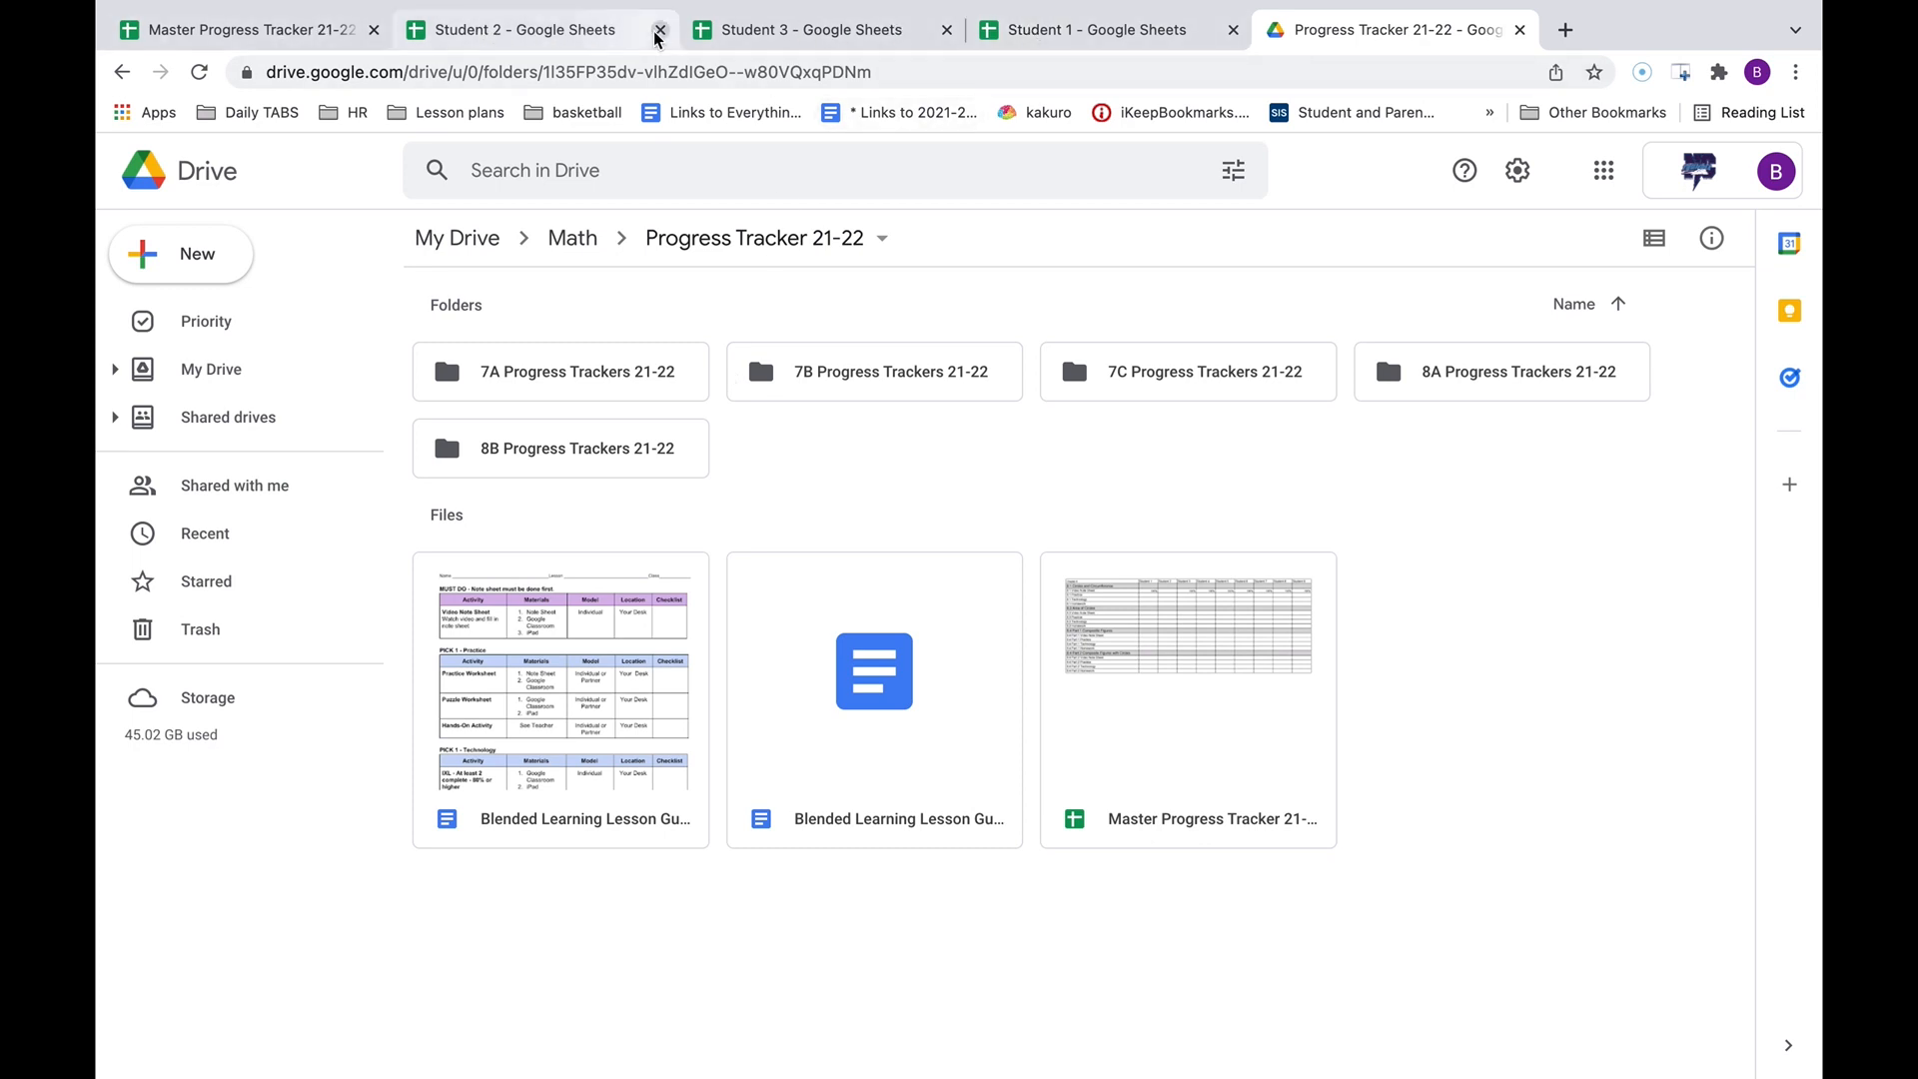
pyautogui.click(759, 33)
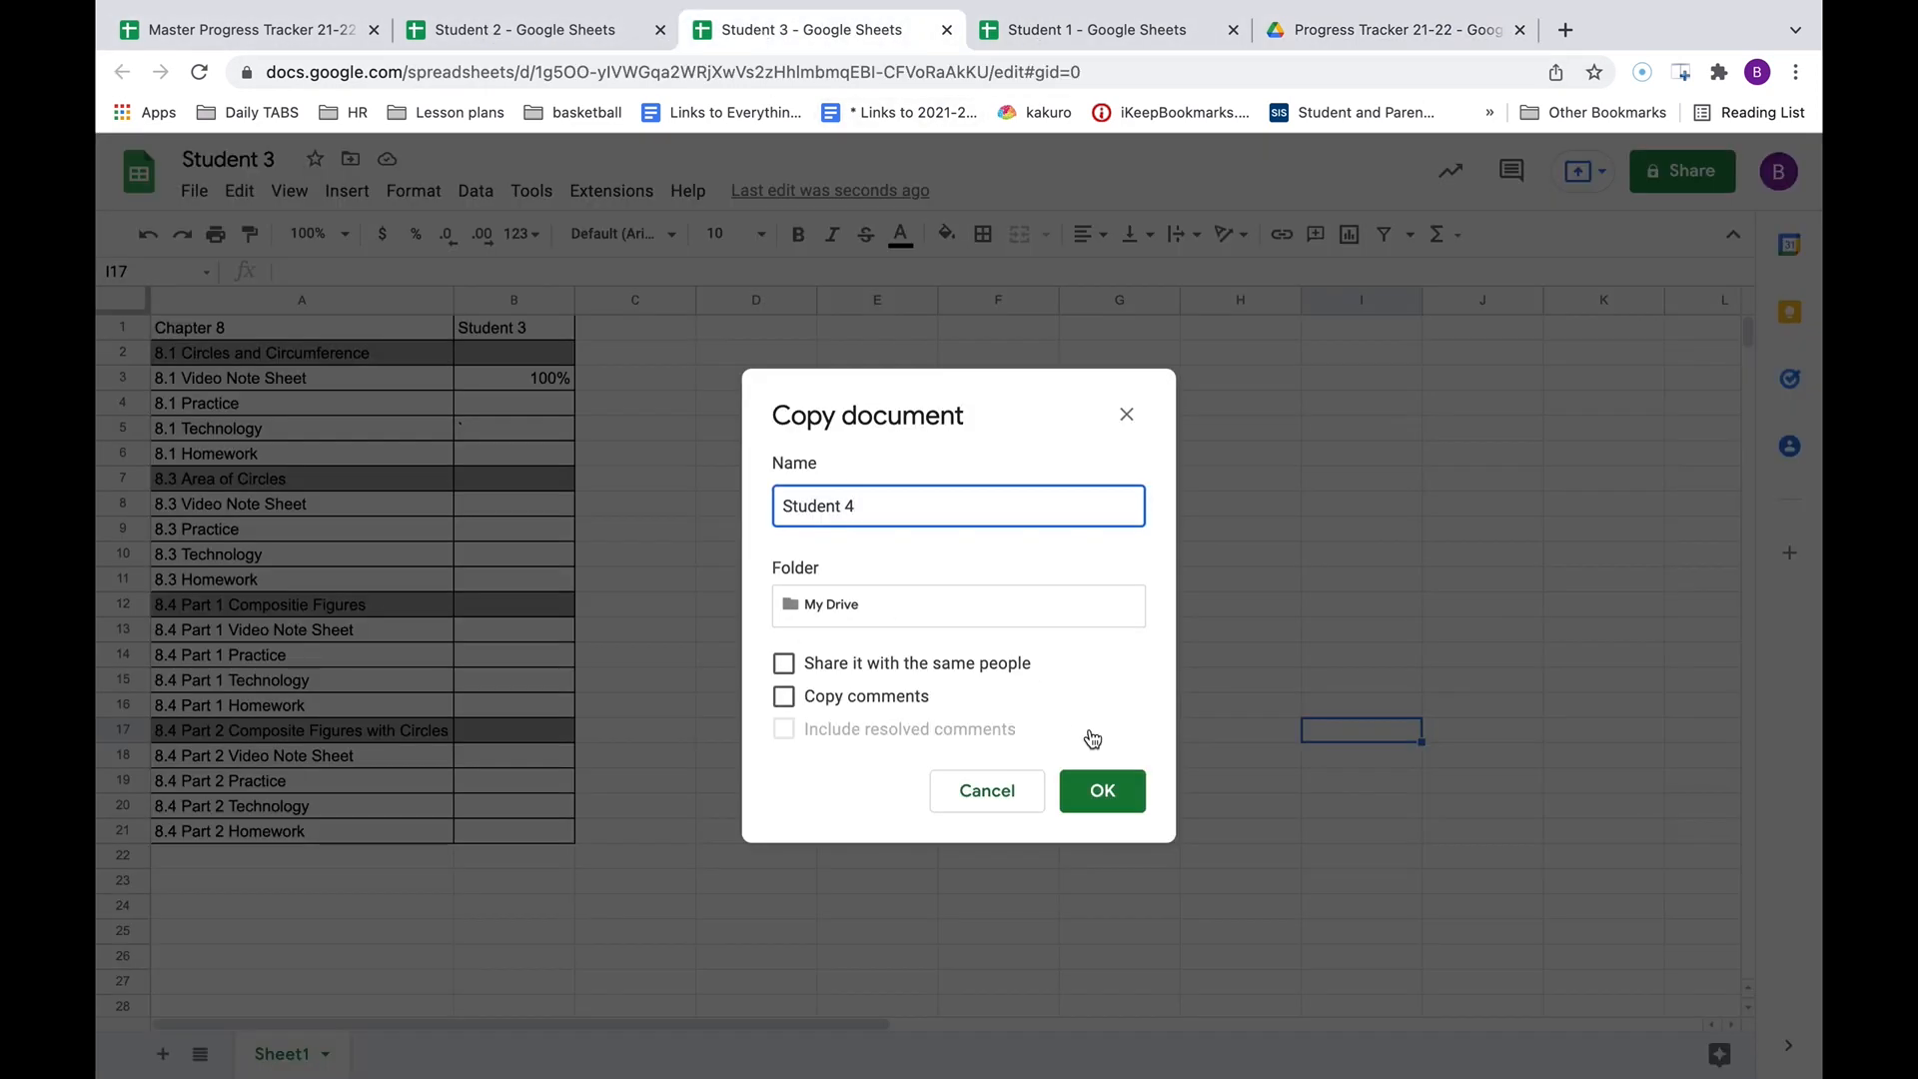
pyautogui.click(1078, 788)
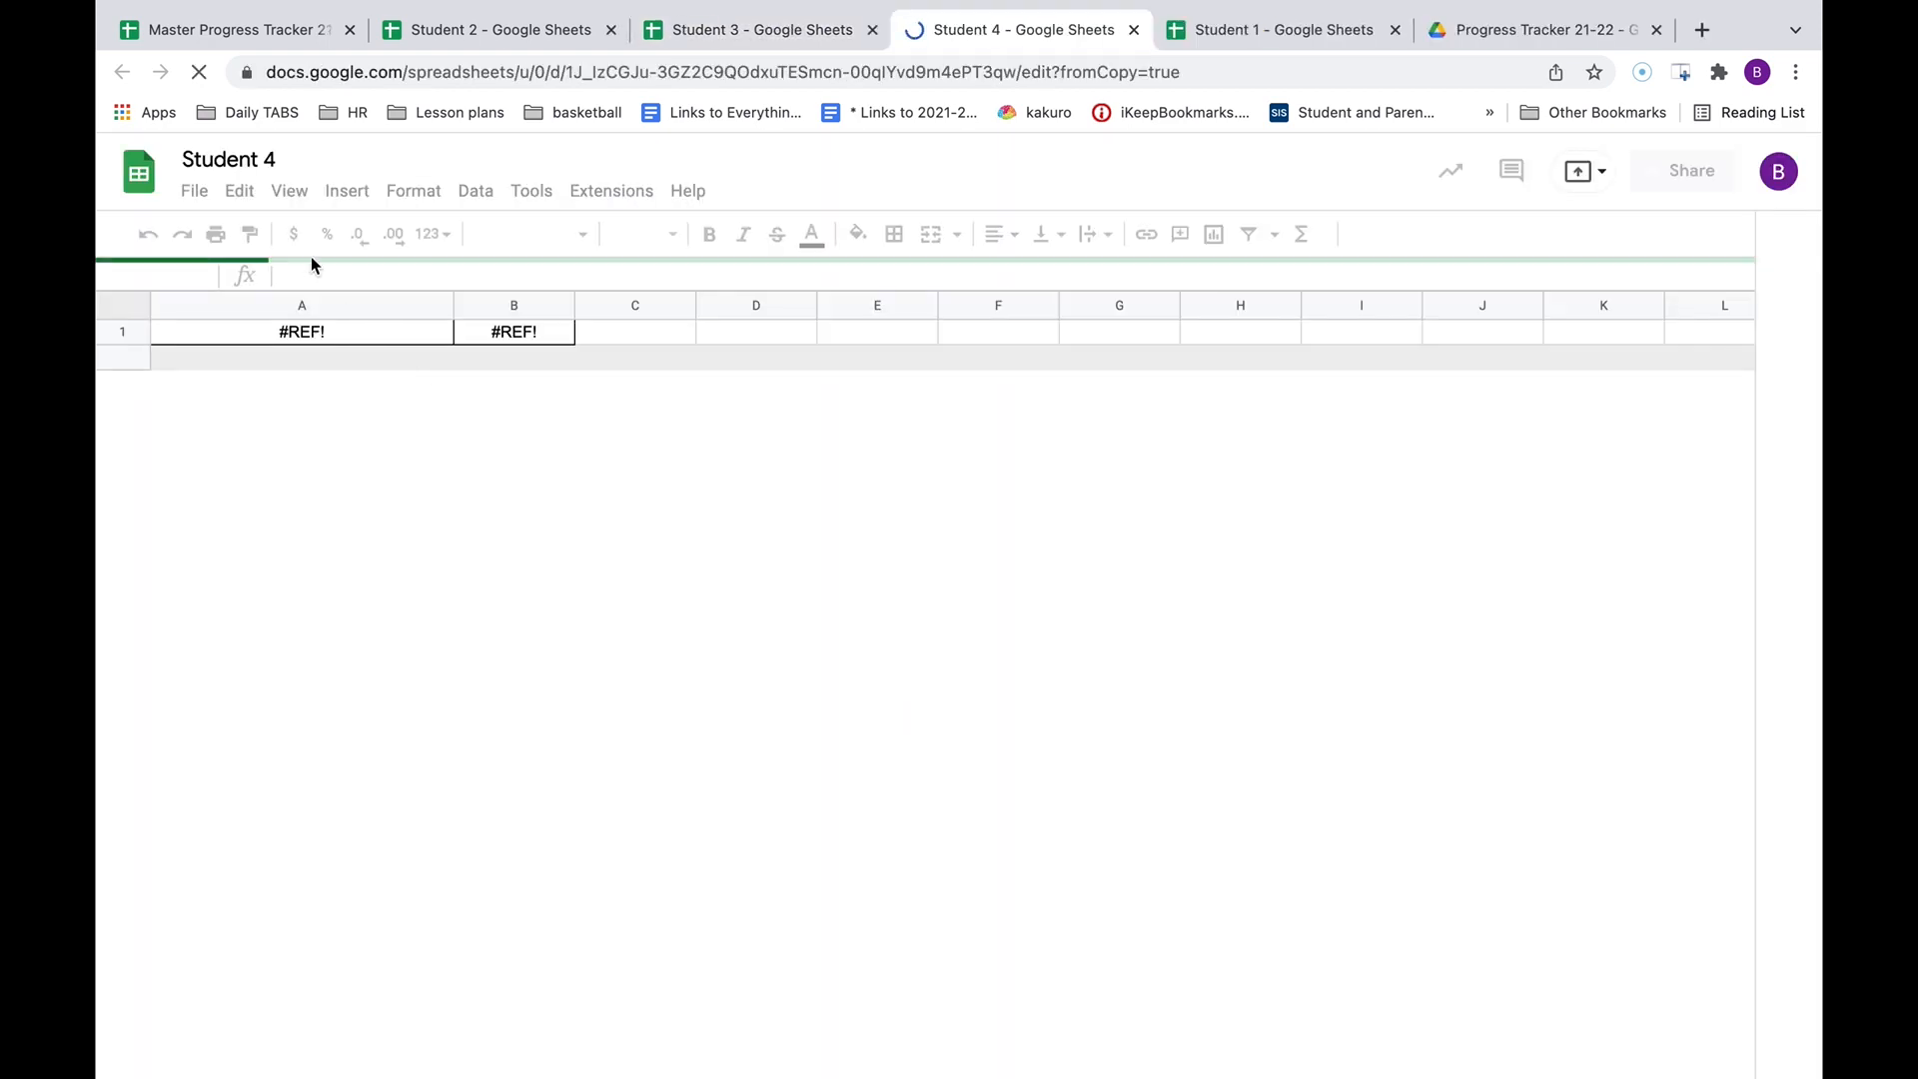
# Mistakenly change A1's import range to column E, then undo that edit.
pyautogui.click(230, 30)
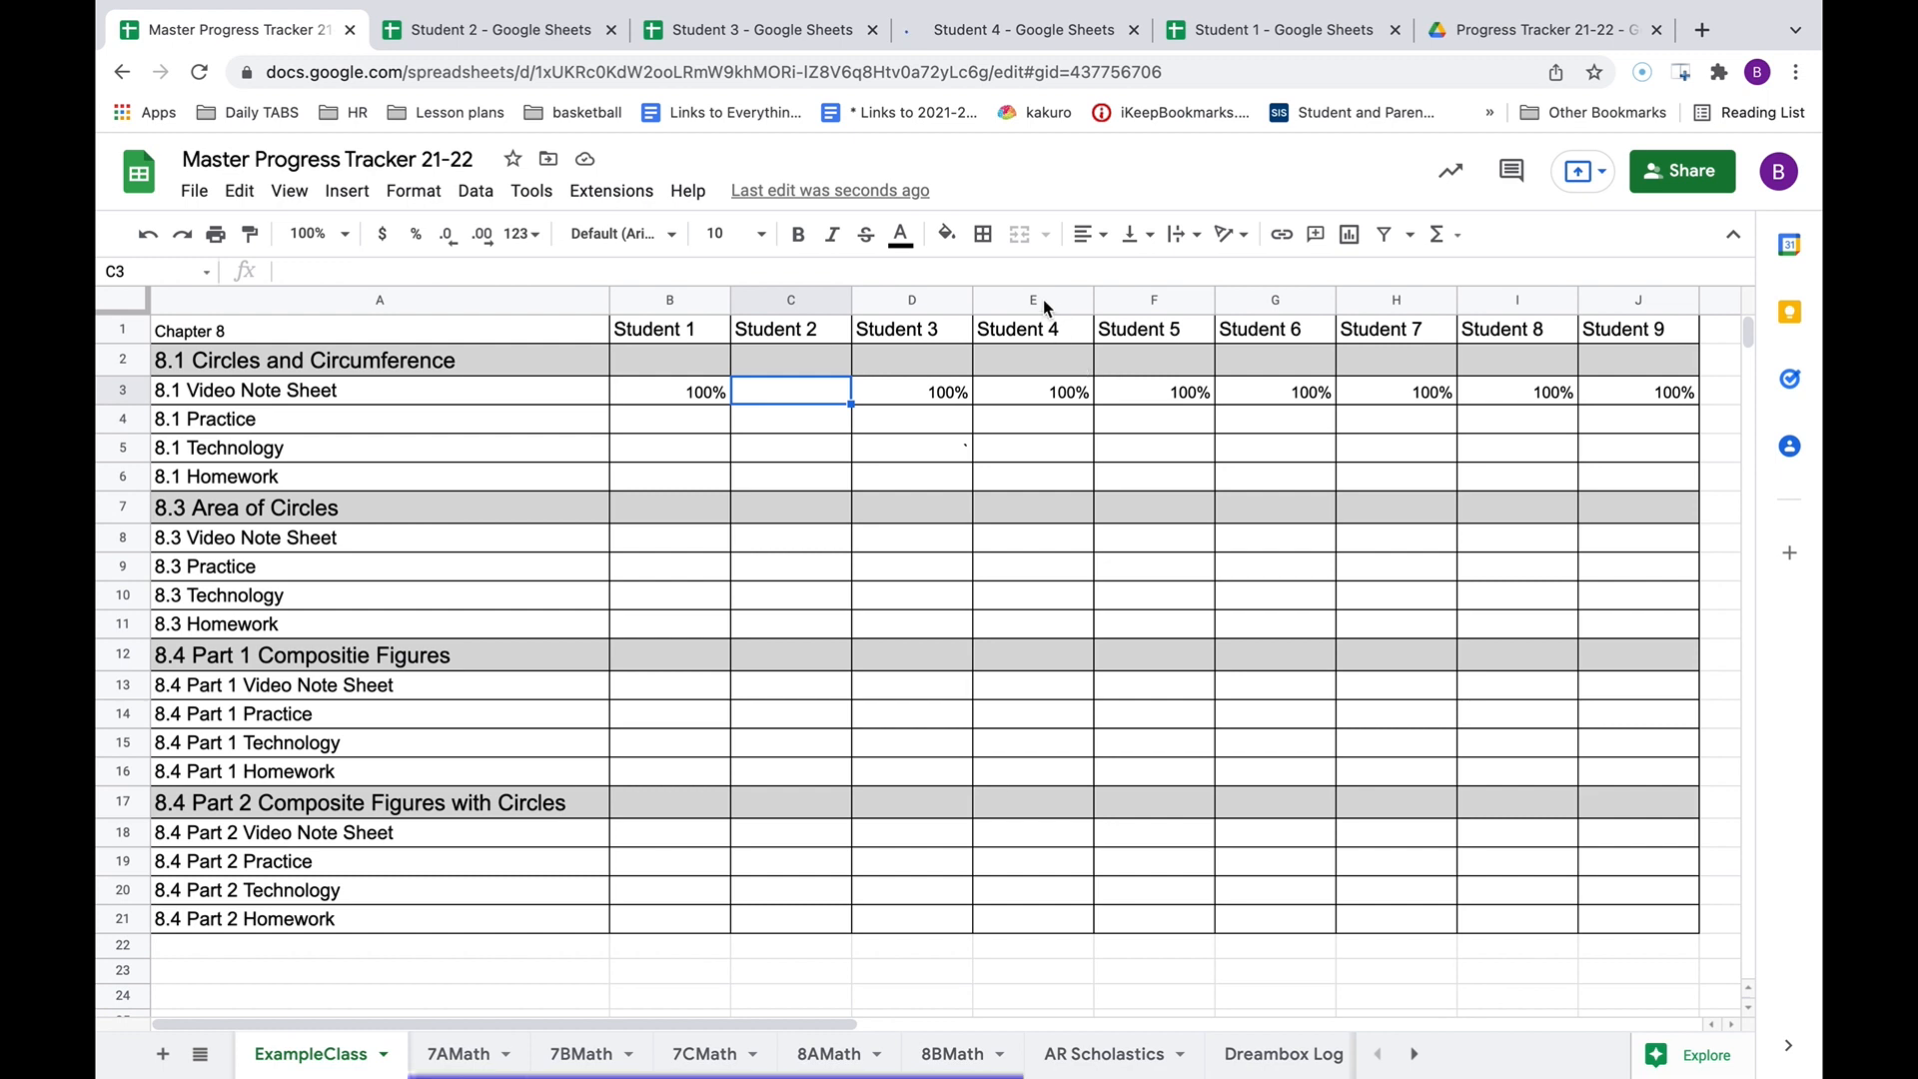
pyautogui.click(951, 28)
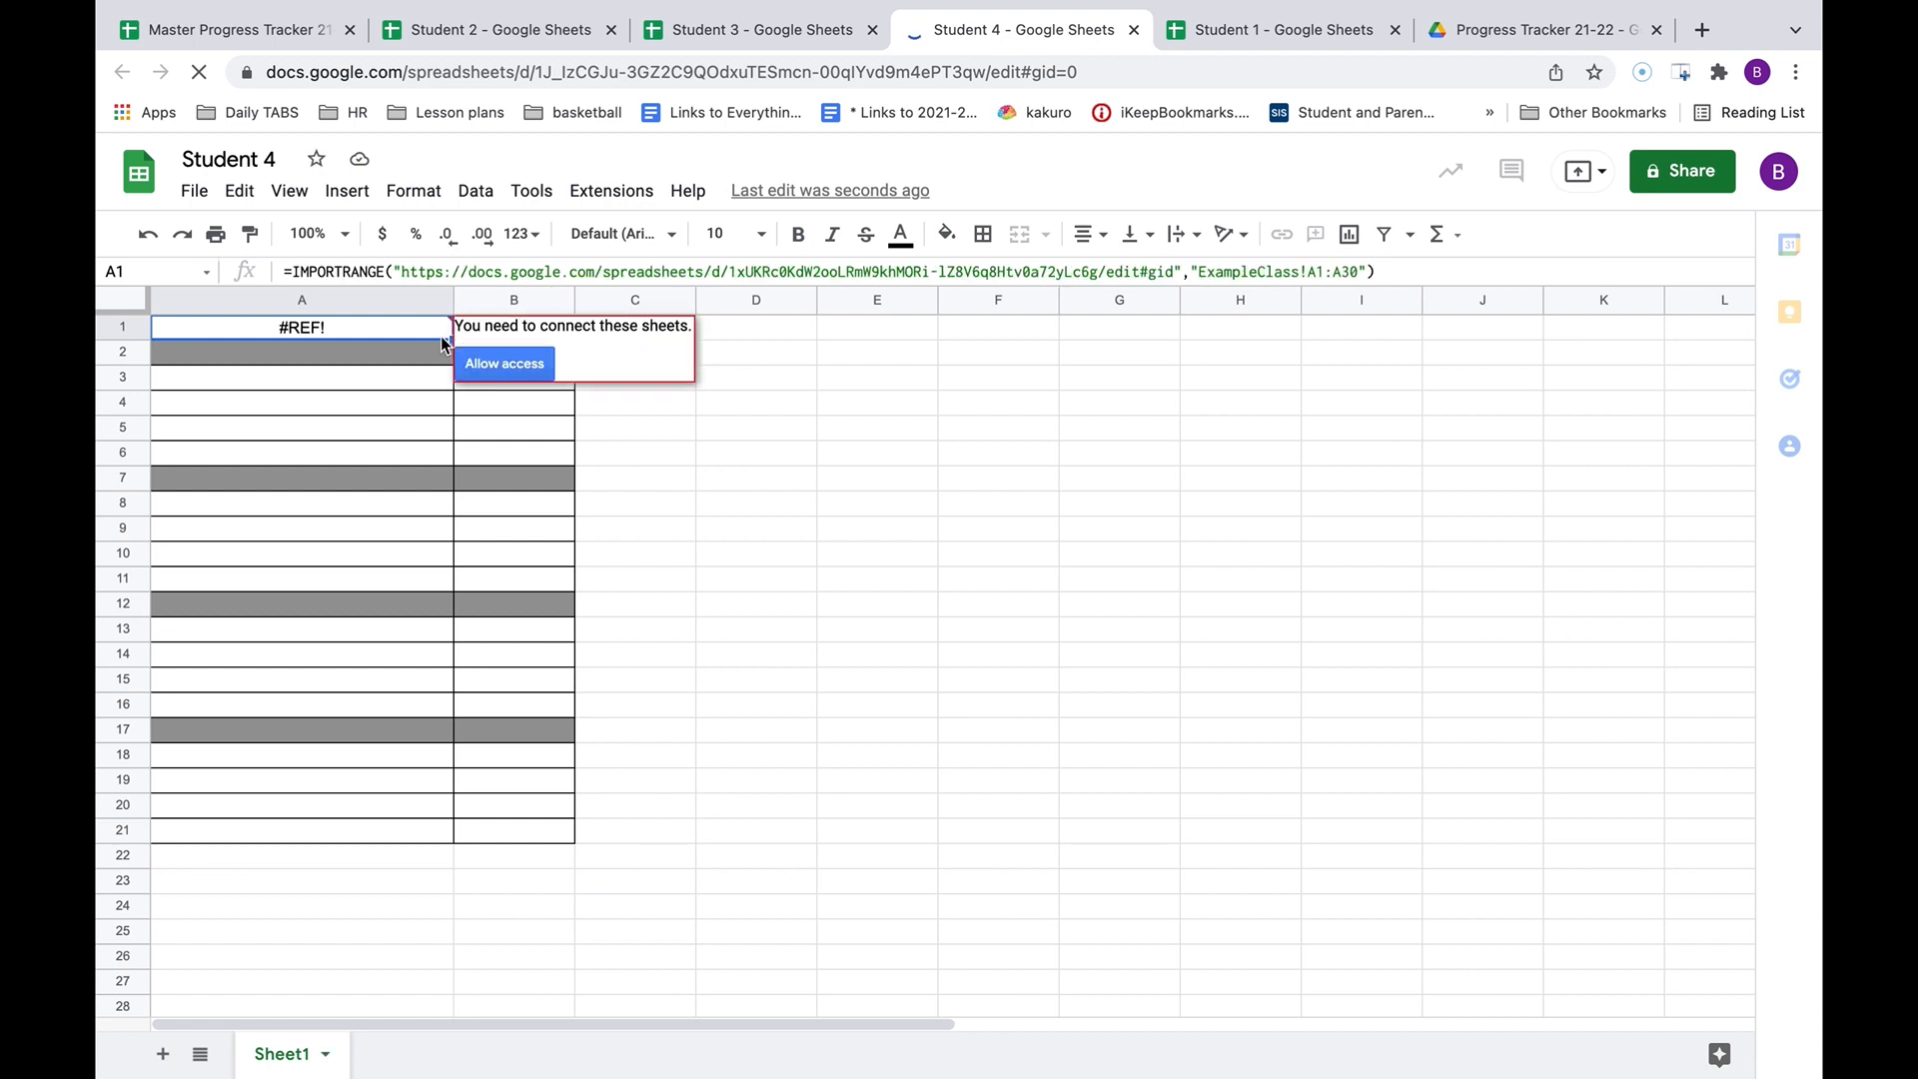
pyautogui.click(1311, 270)
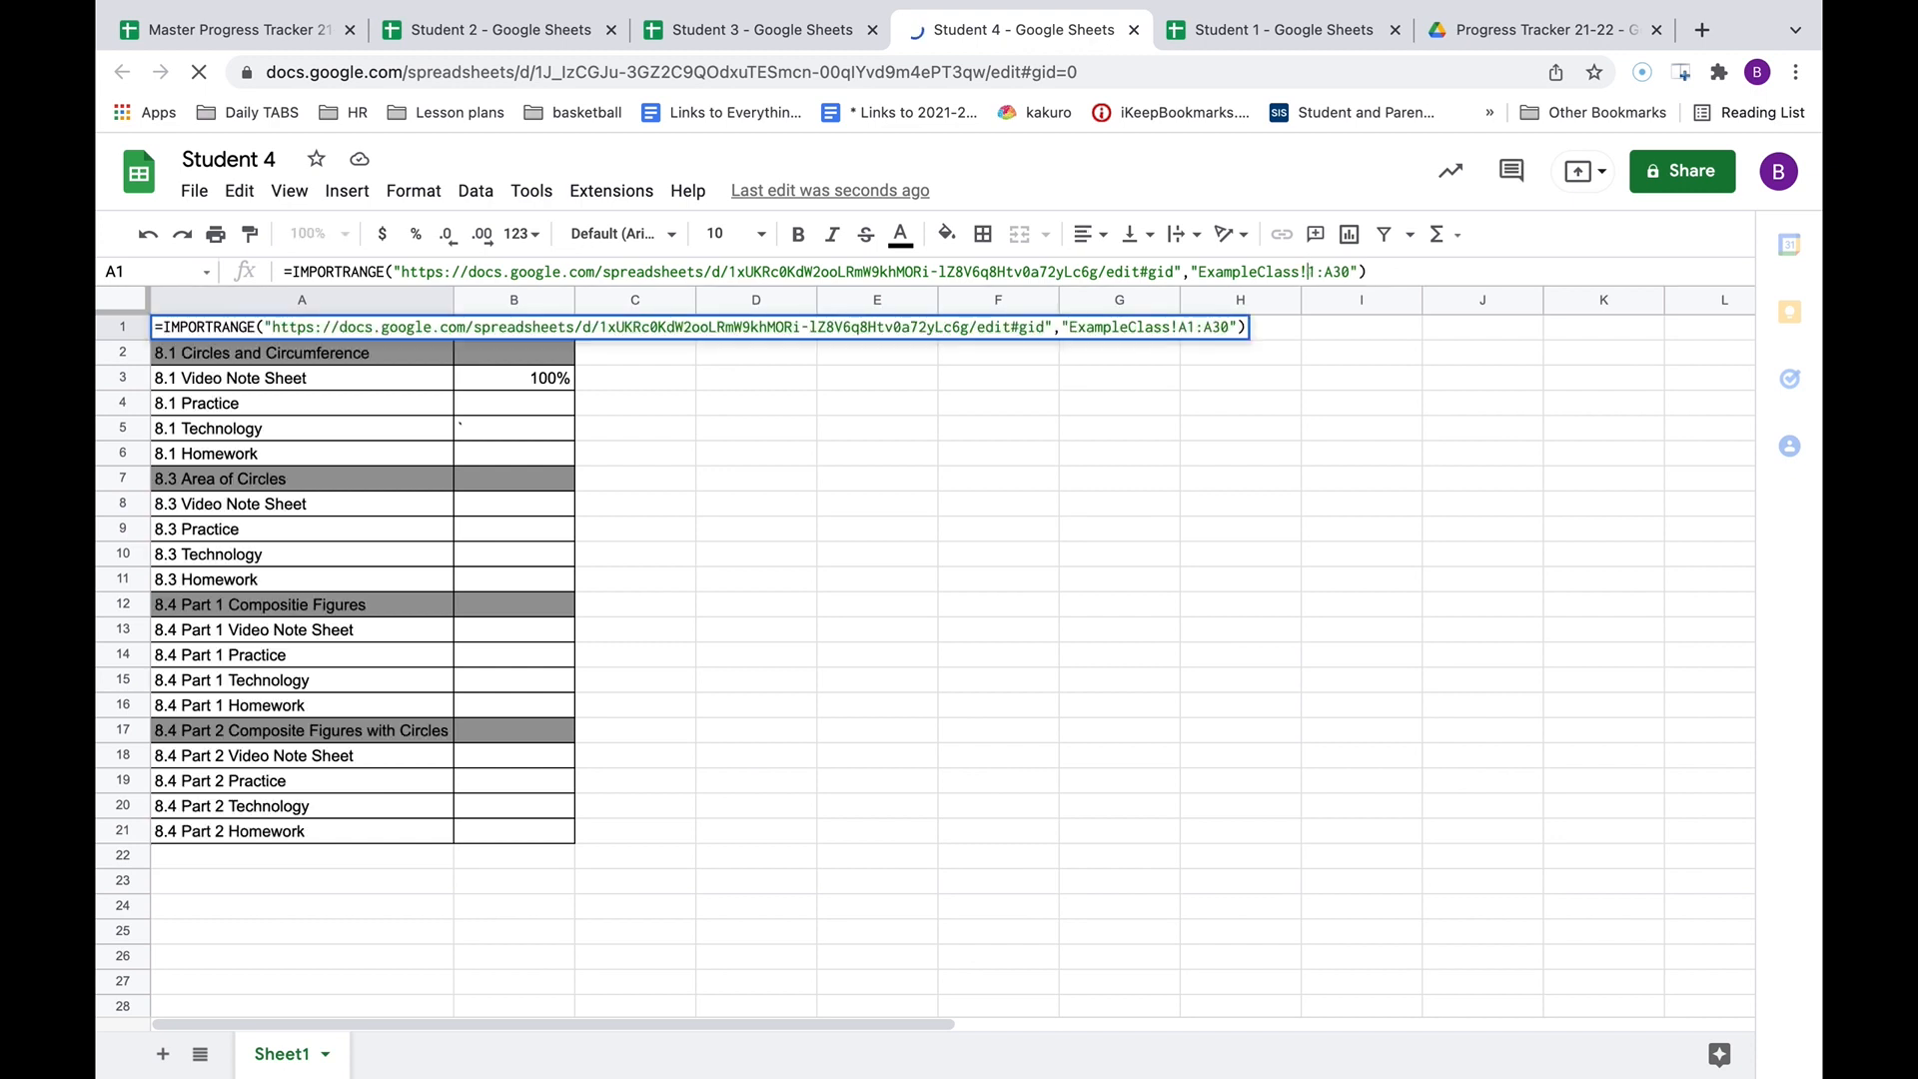
pyautogui.write('E')
pyautogui.click(1340, 276)
pyautogui.press('BackSpace')
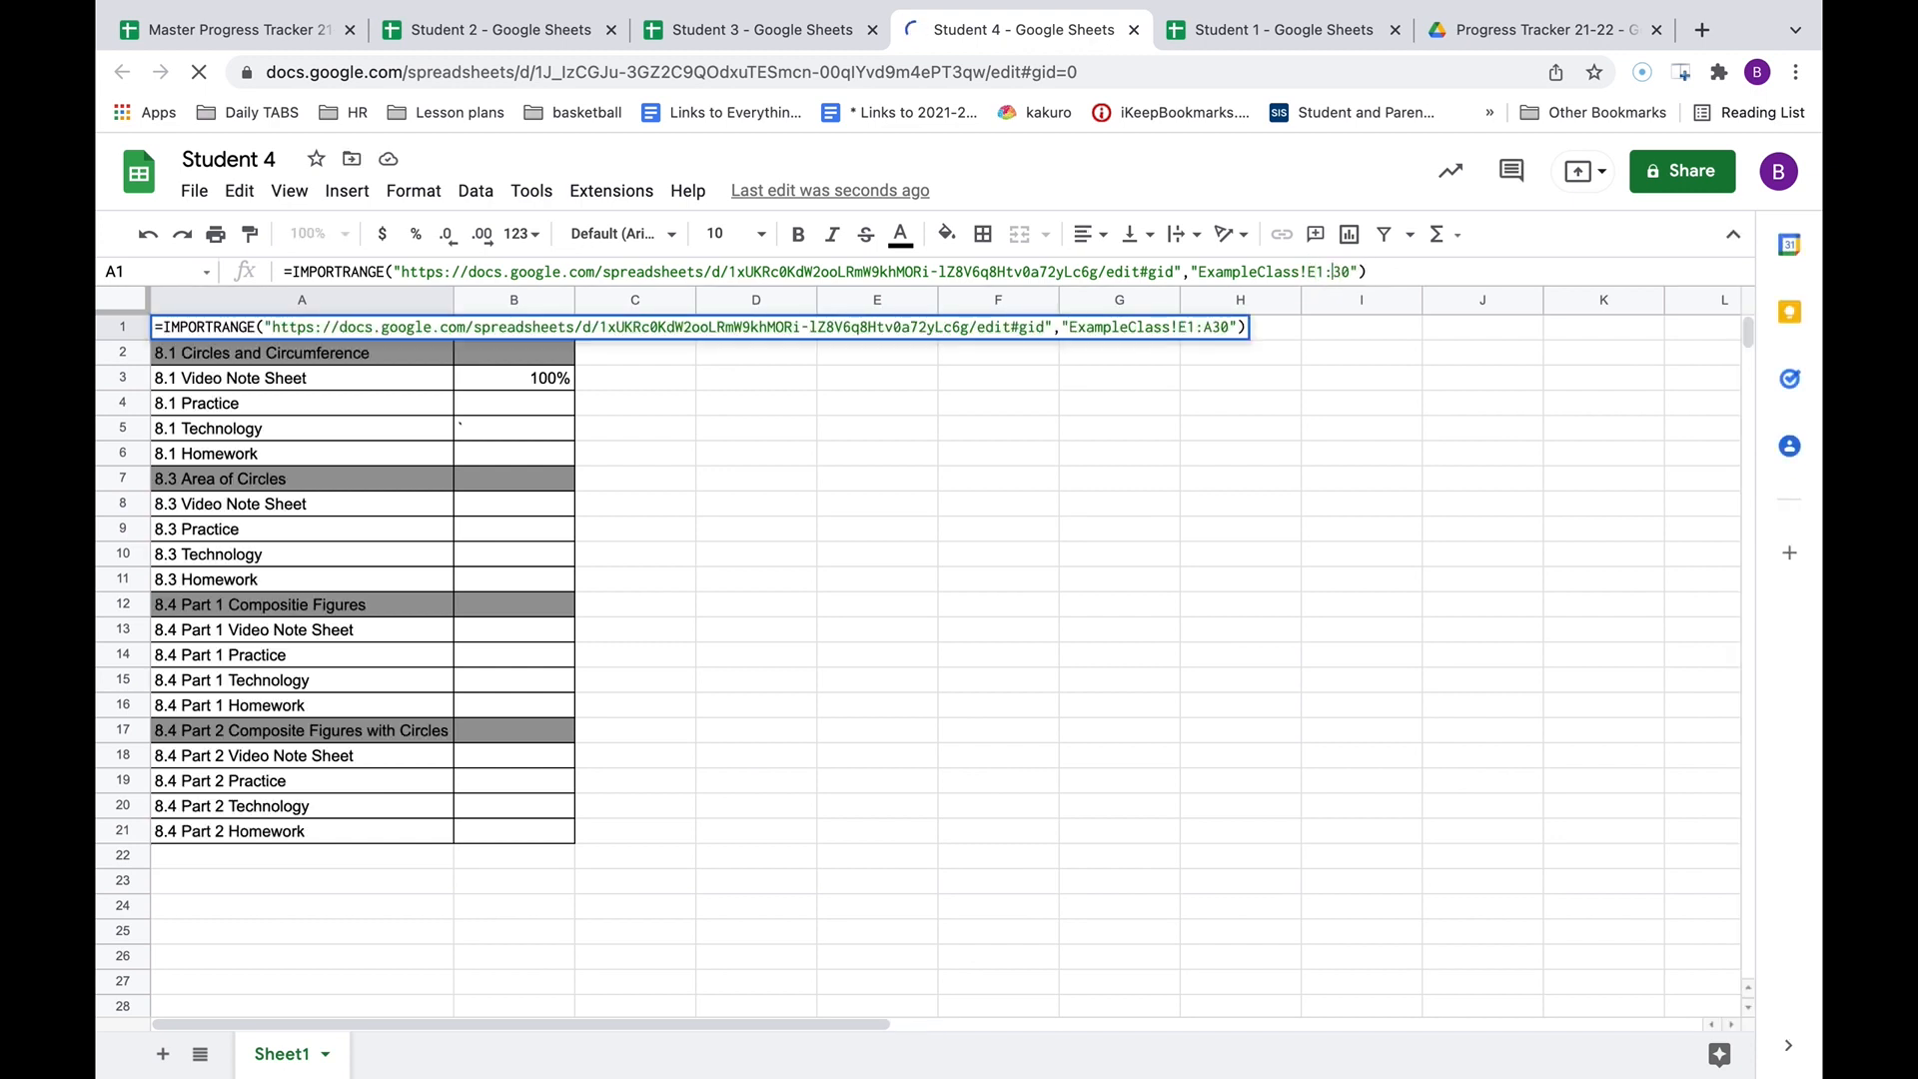
pyautogui.write('E')
pyautogui.press('Tab')
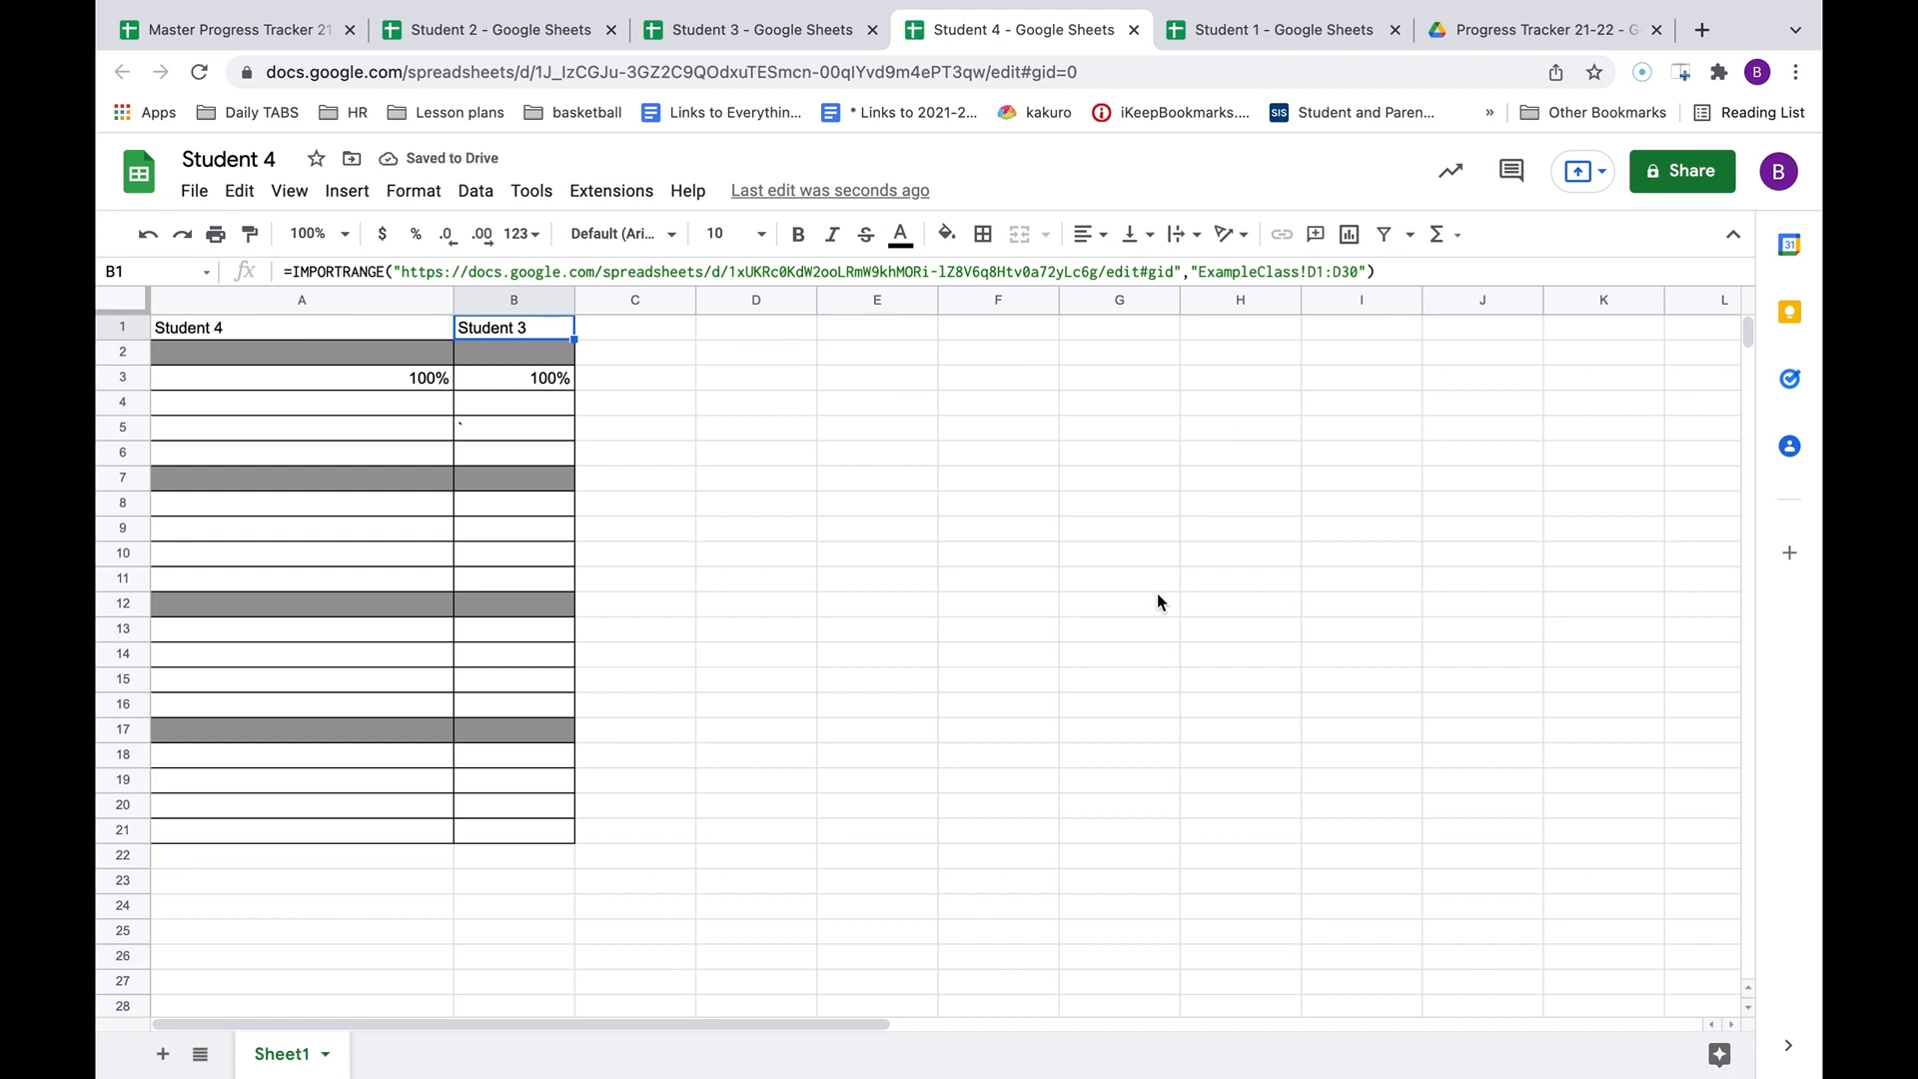
pyautogui.press('super+z')
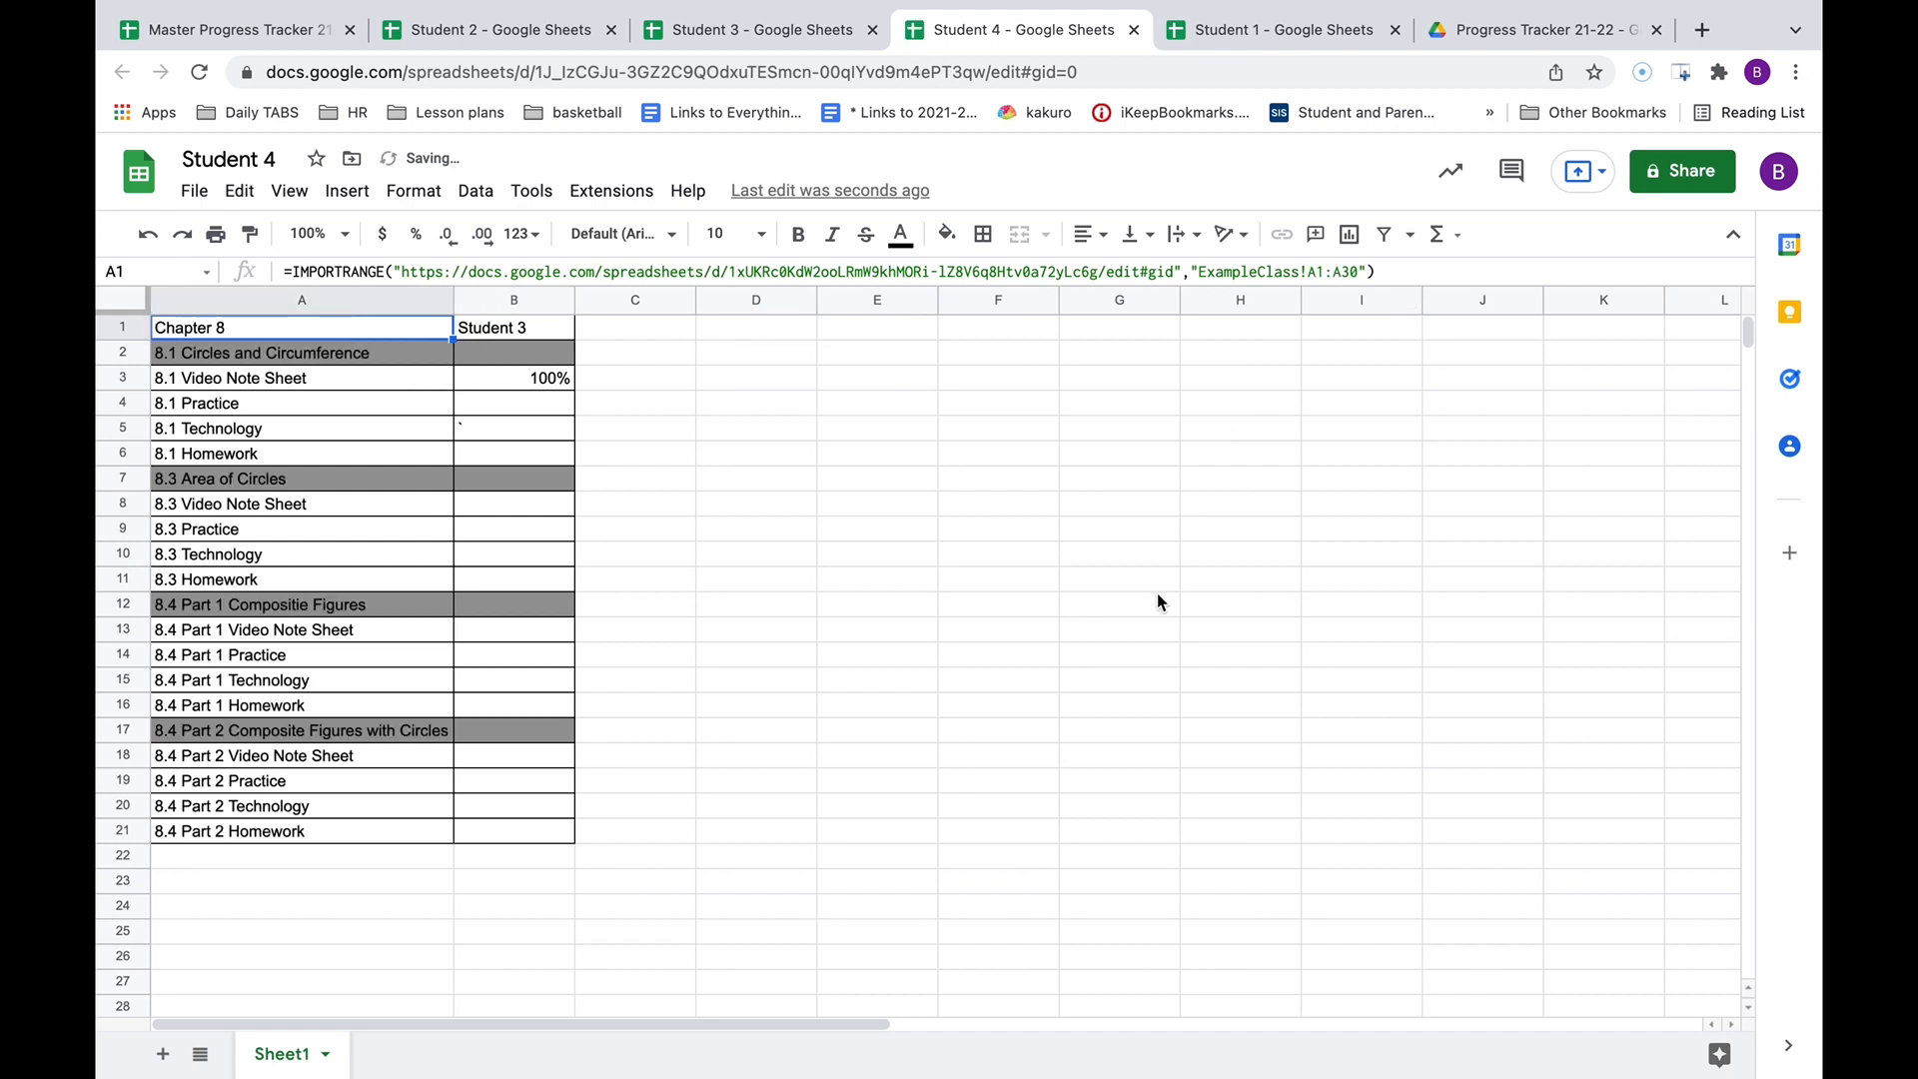
# Change B1's import range from D1:D30 to E1:E30 for Student 4's column.
pyautogui.click(489, 335)
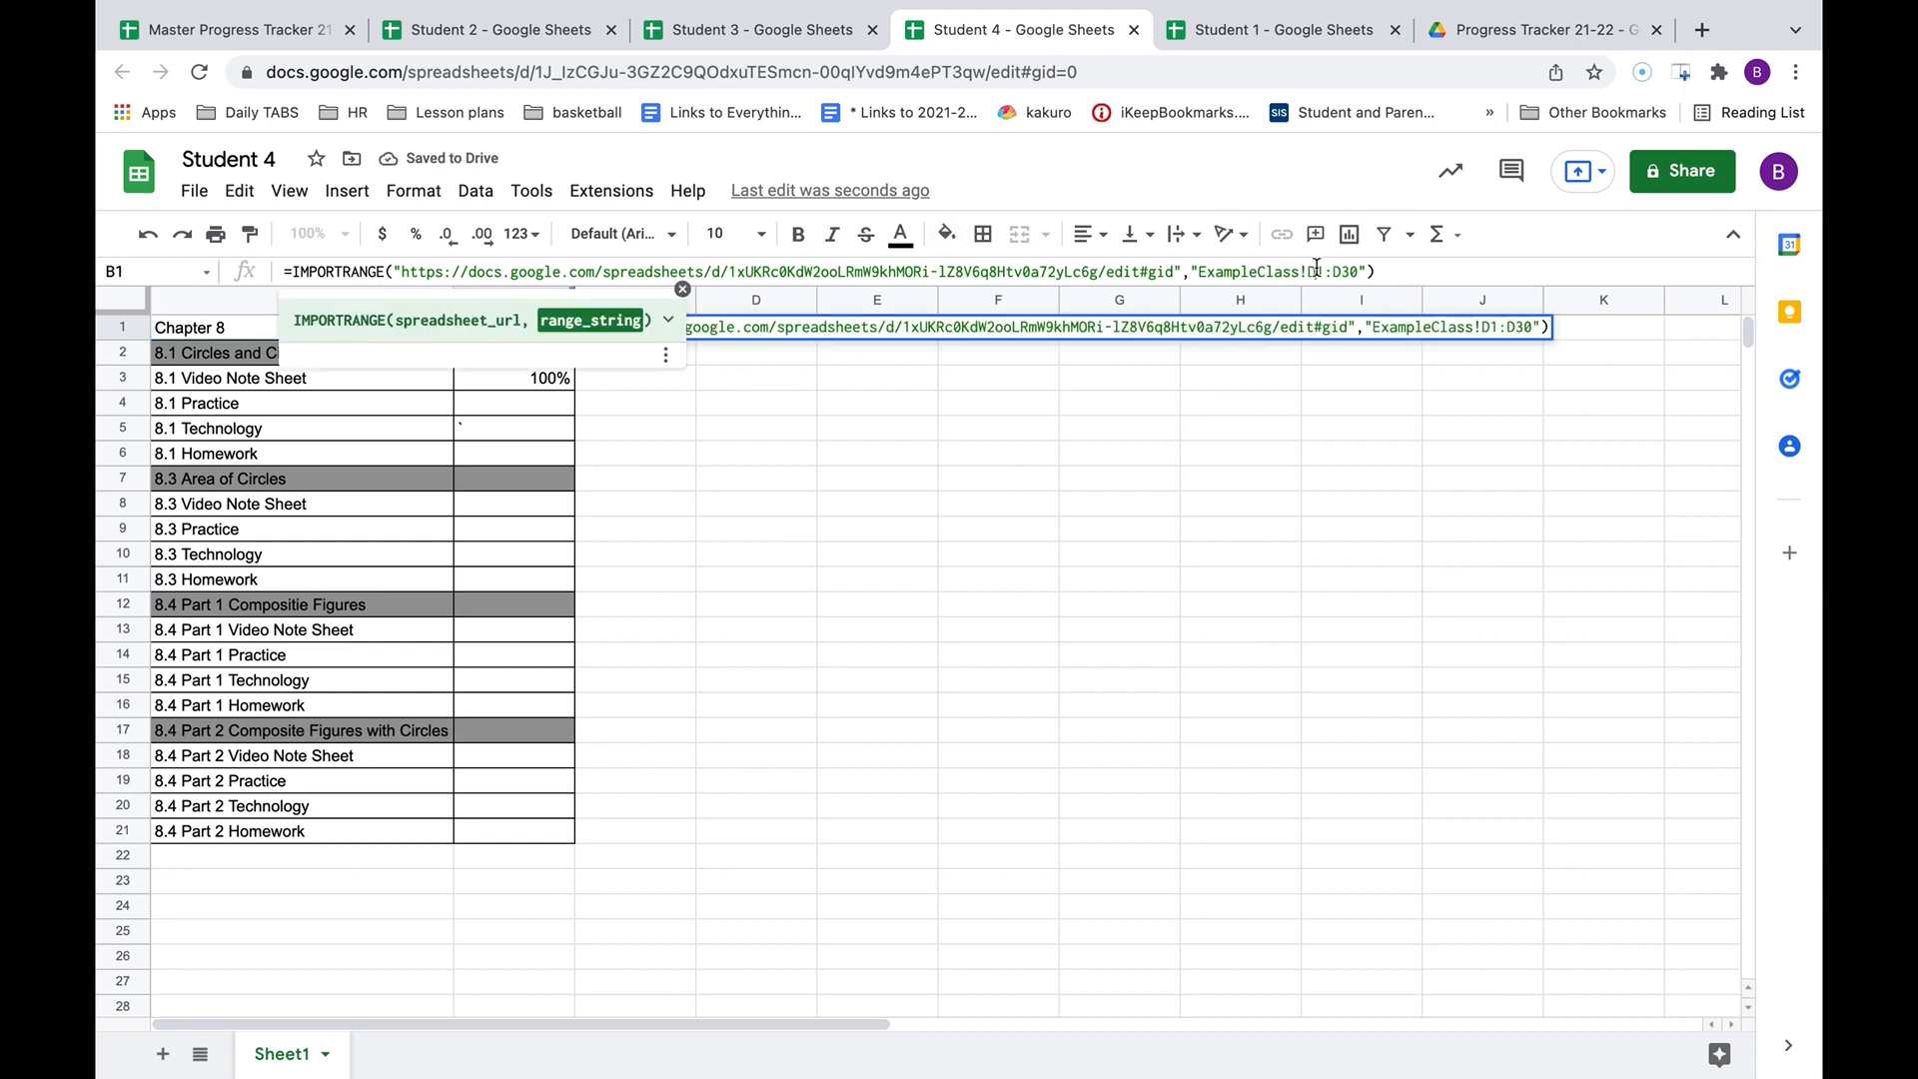
pyautogui.doubleClick(490, 334)
pyautogui.write('E')
pyautogui.click(1343, 269)
pyautogui.press('BackSpace')
pyautogui.write('E')
pyautogui.press('Tab')
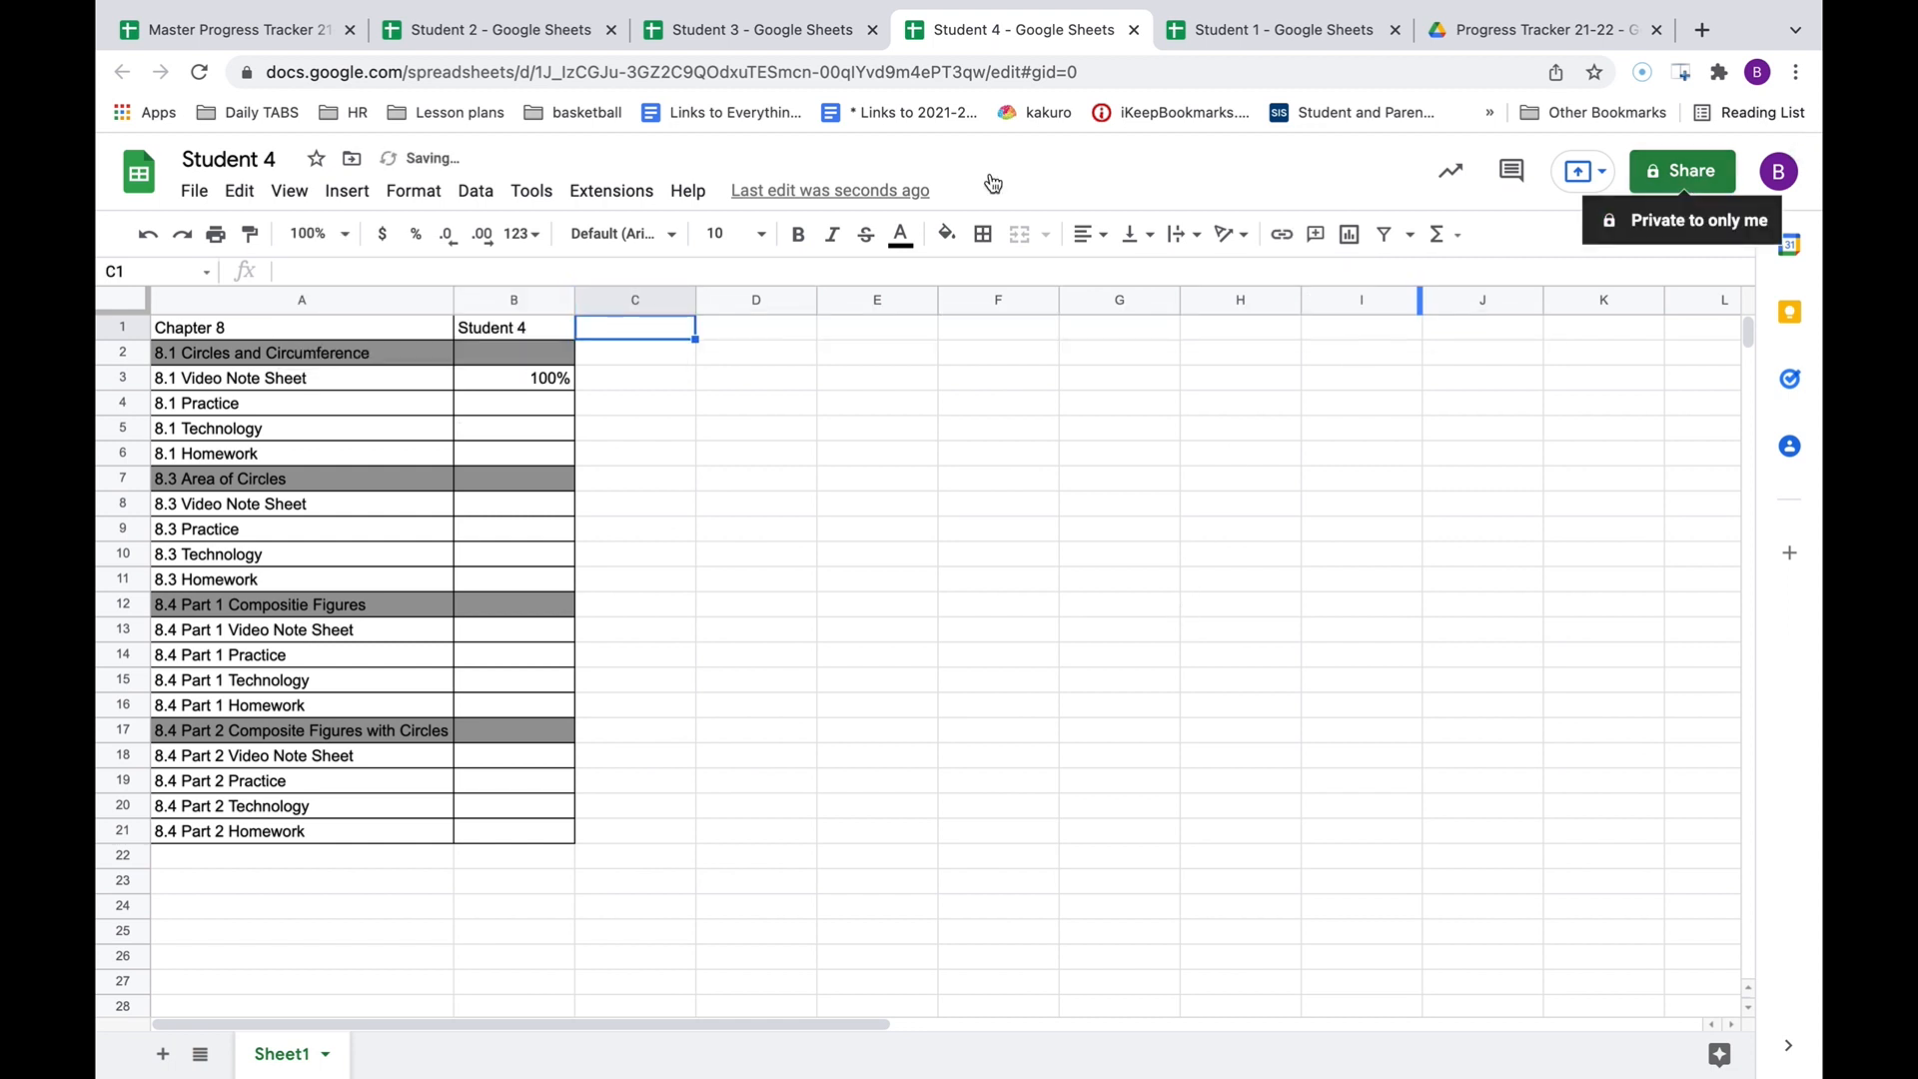
# Make a copy of the Student 4 spreadsheet named 'Student 5'.
pyautogui.click(195, 192)
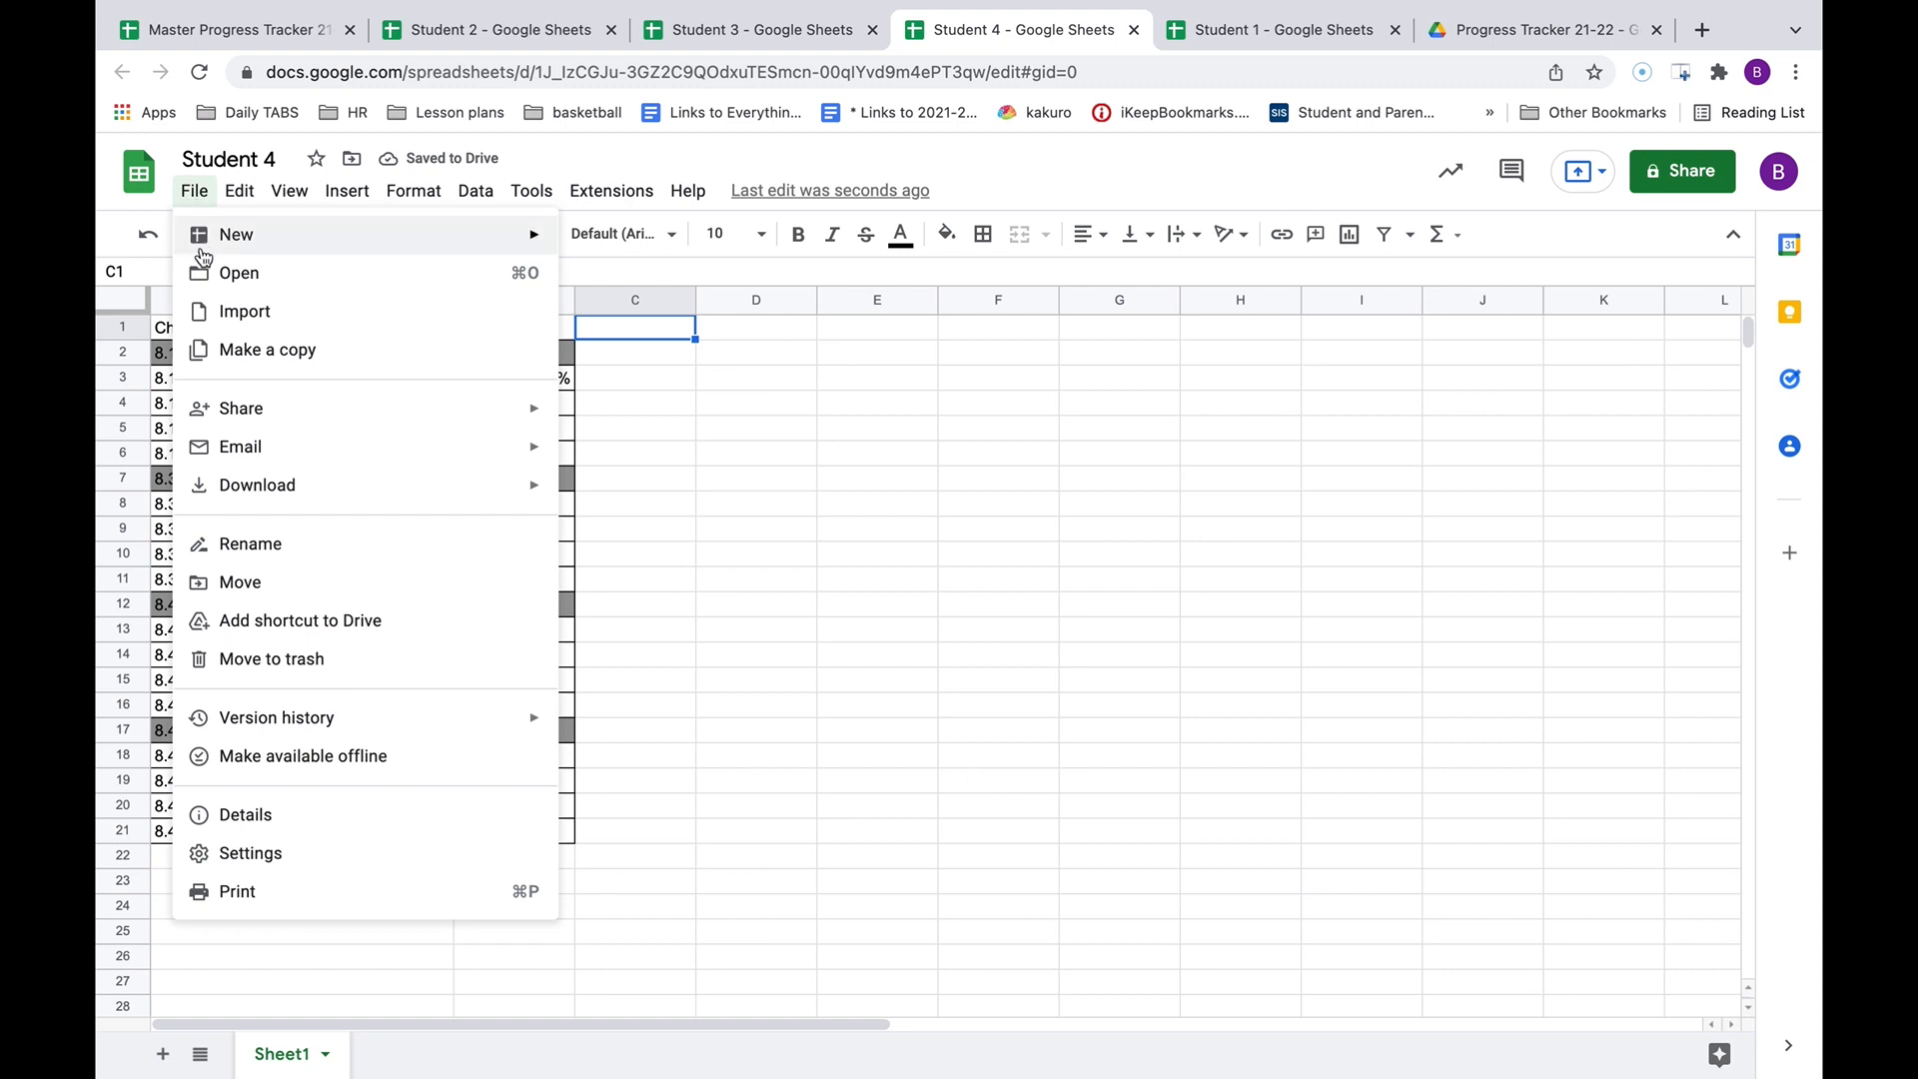
pyautogui.click(221, 351)
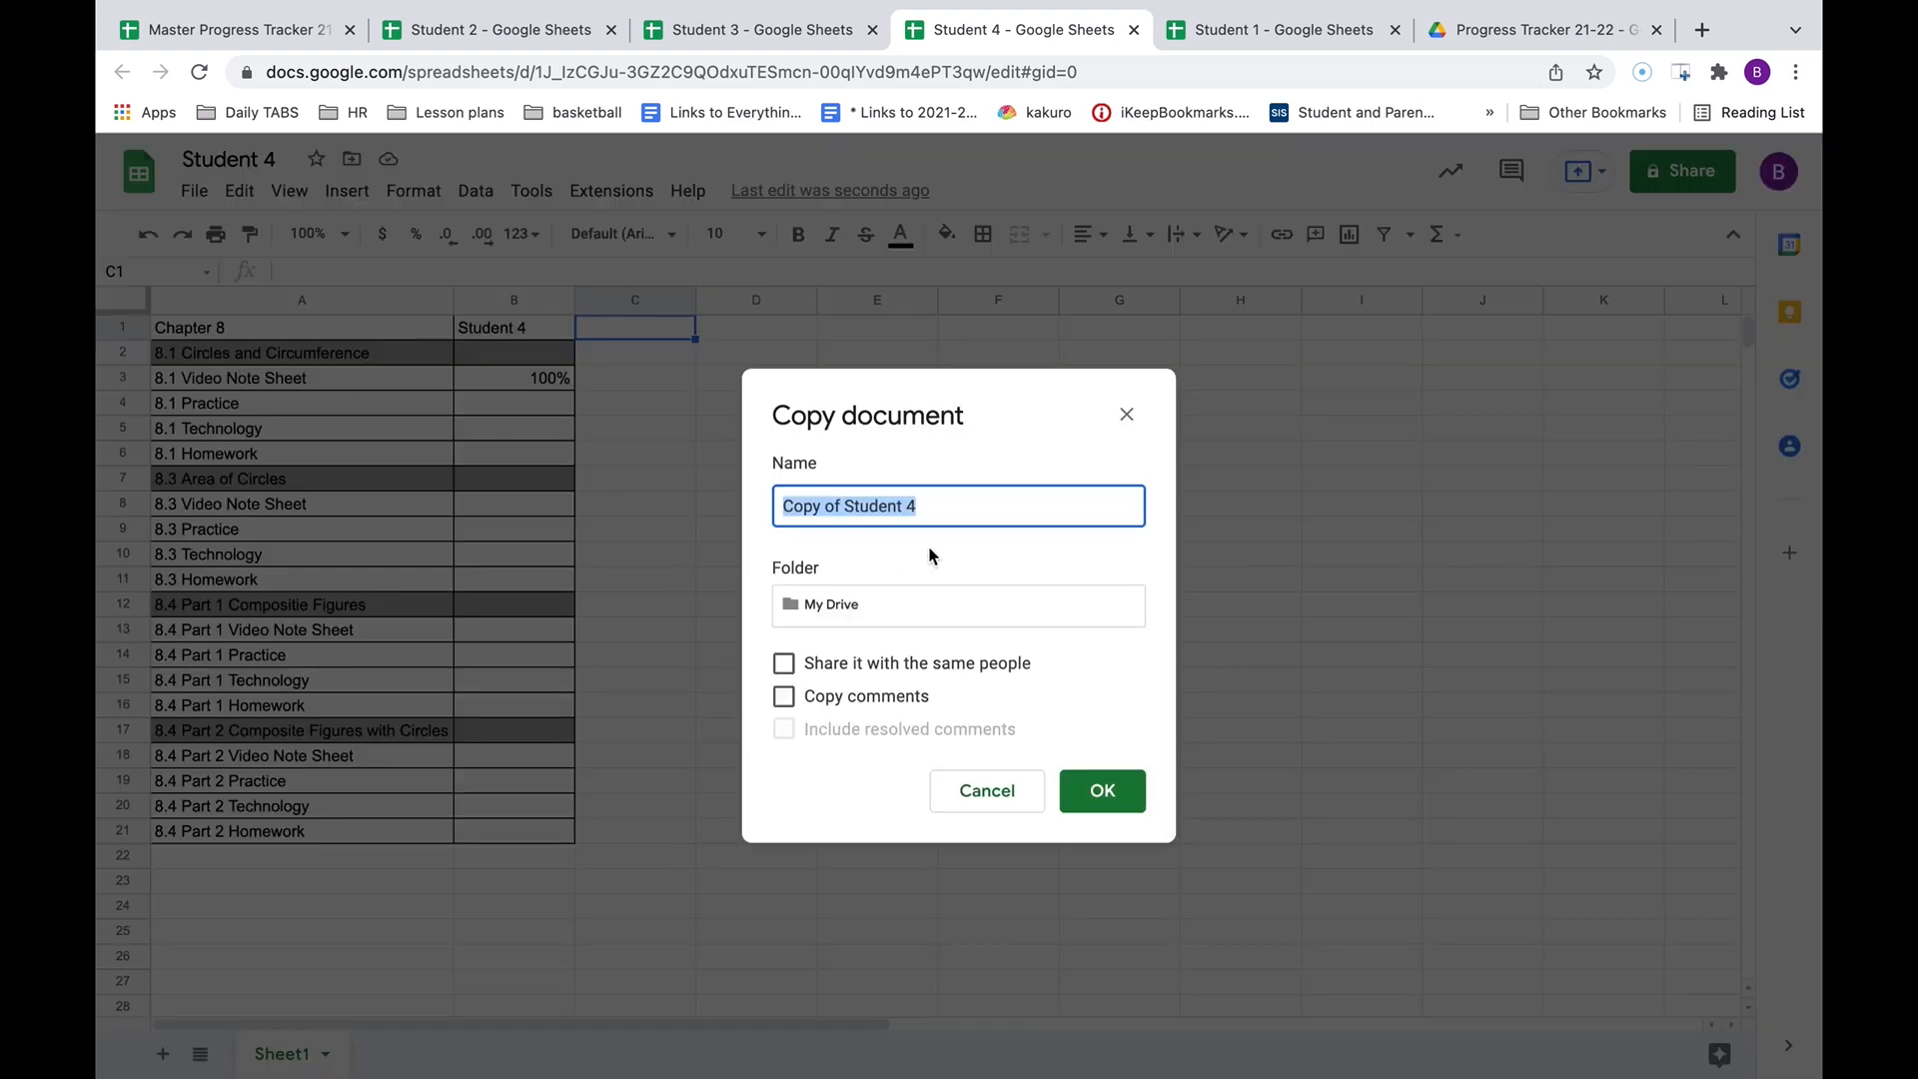
pyautogui.write('Student 5')
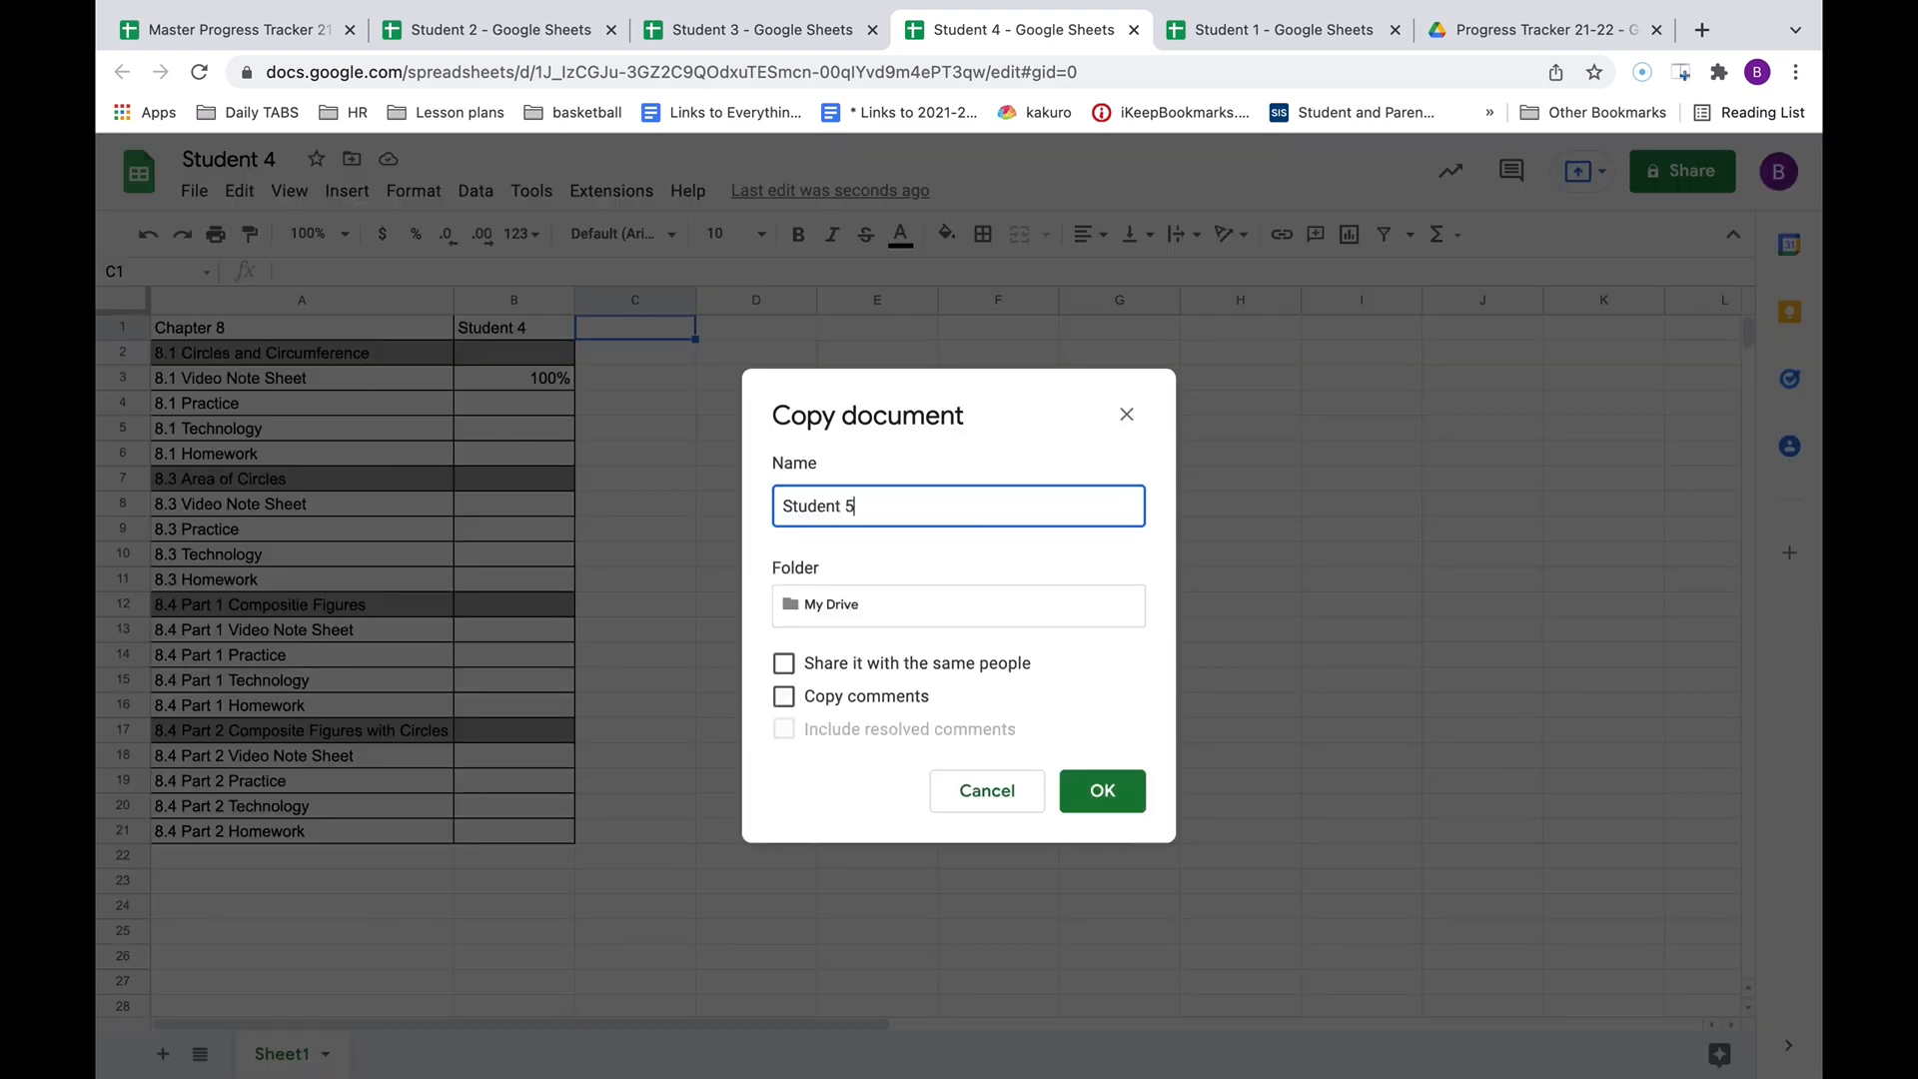
pyautogui.click(1105, 795)
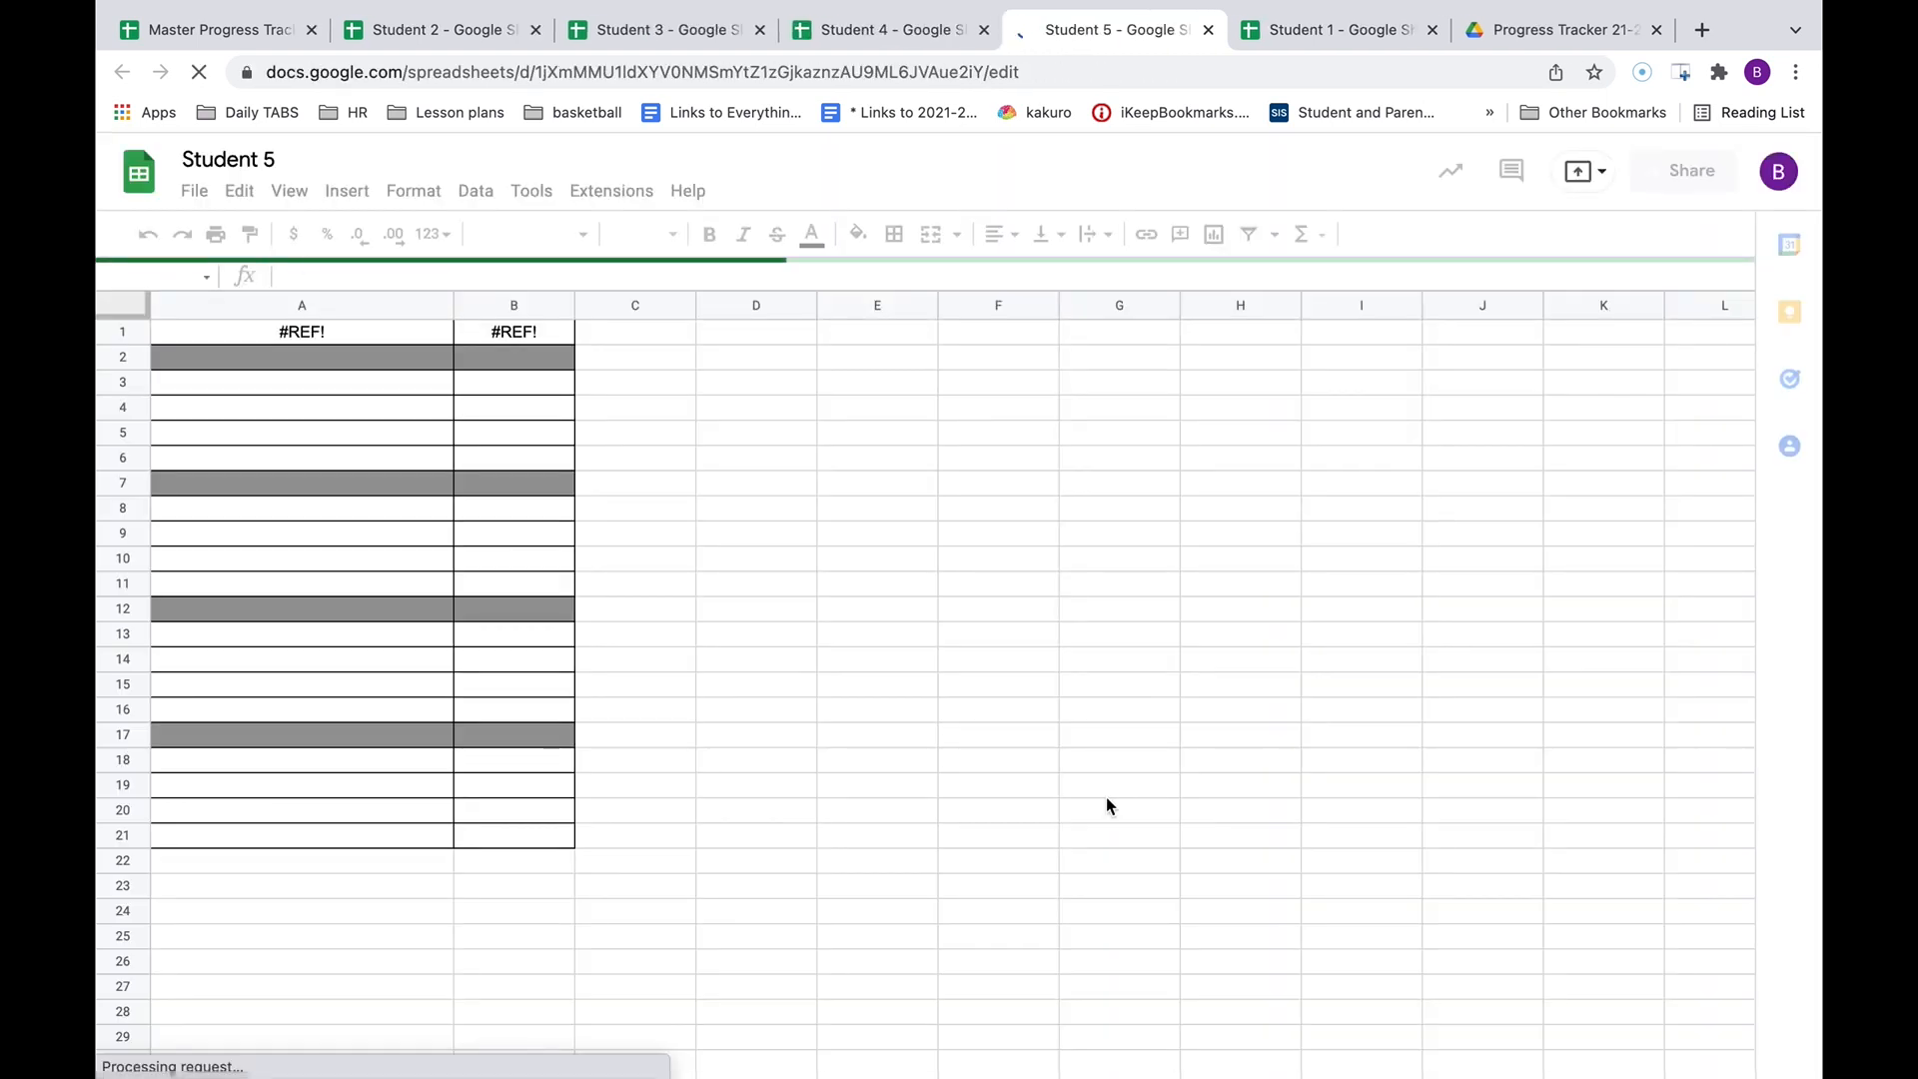
# Allow Student 5 to import from the master and change B1's range to F1:F30.
pyautogui.click(211, 38)
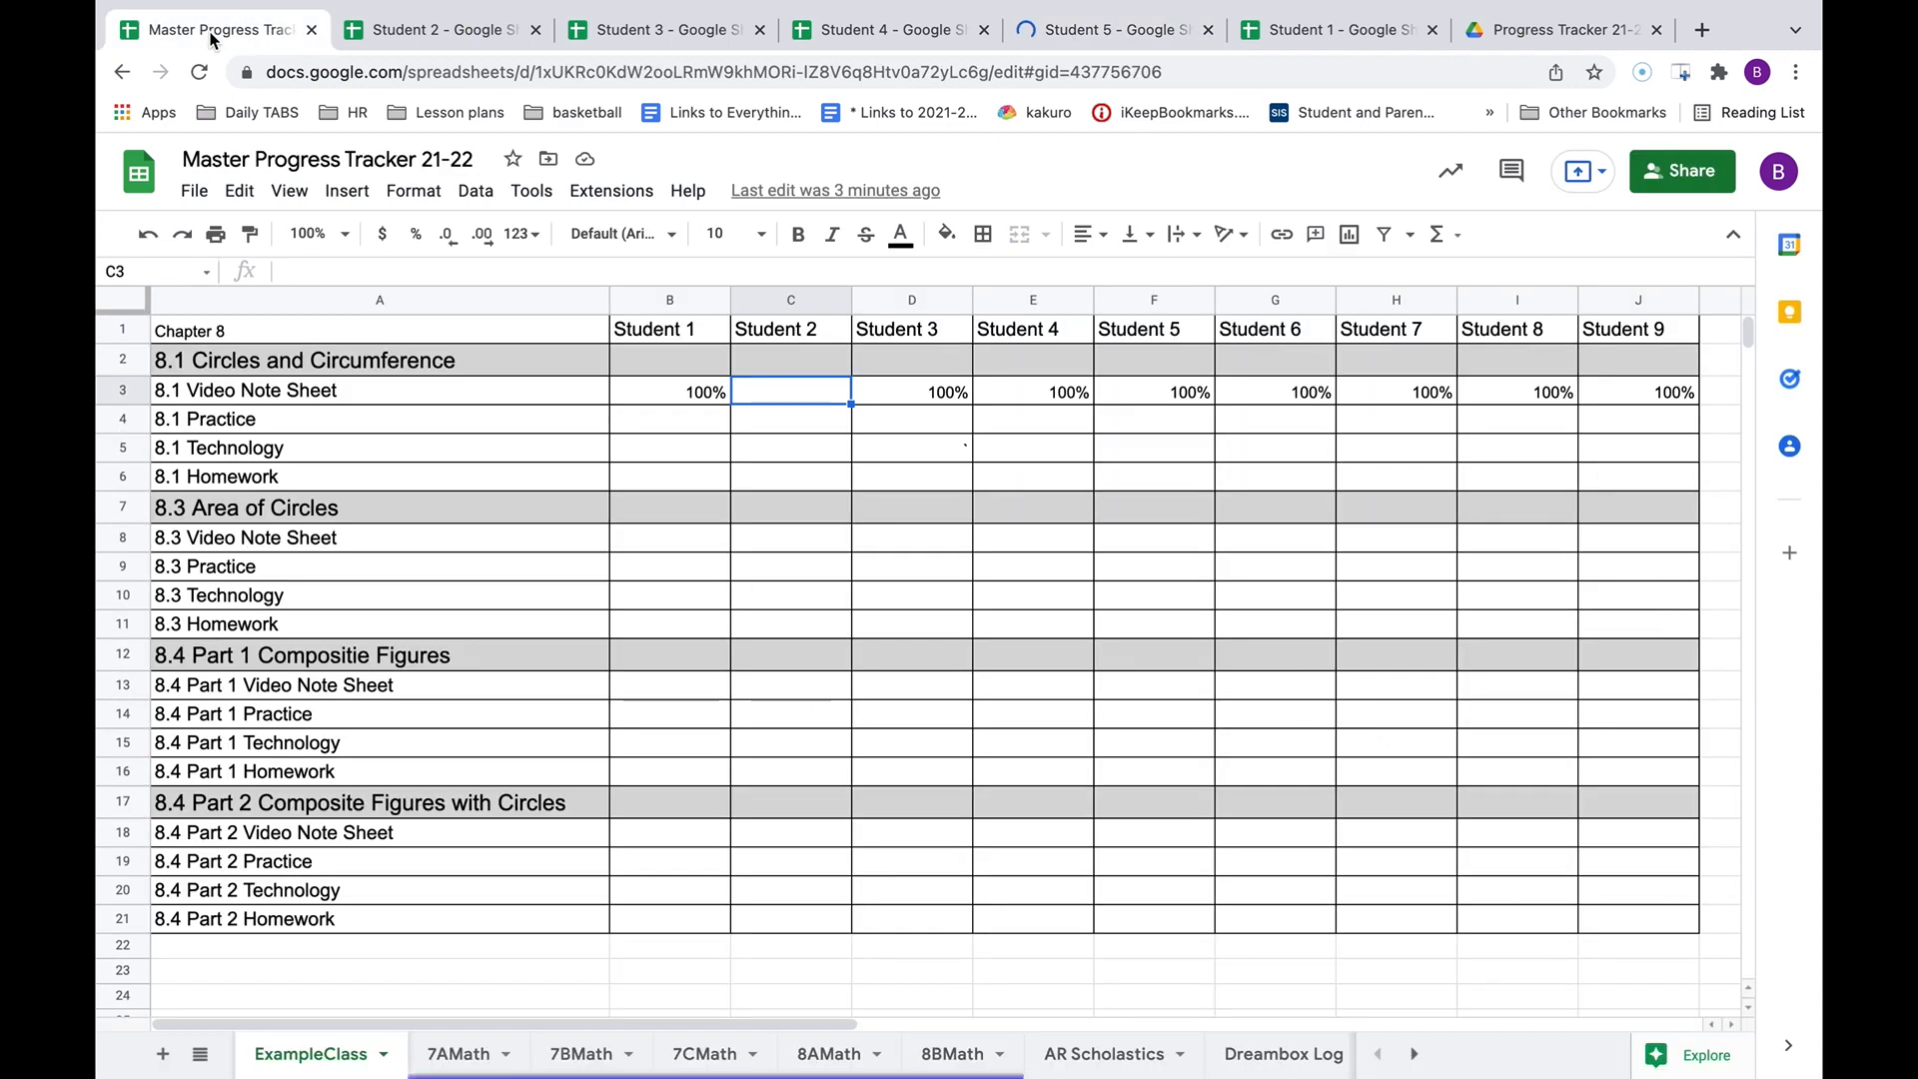
pyautogui.click(1139, 30)
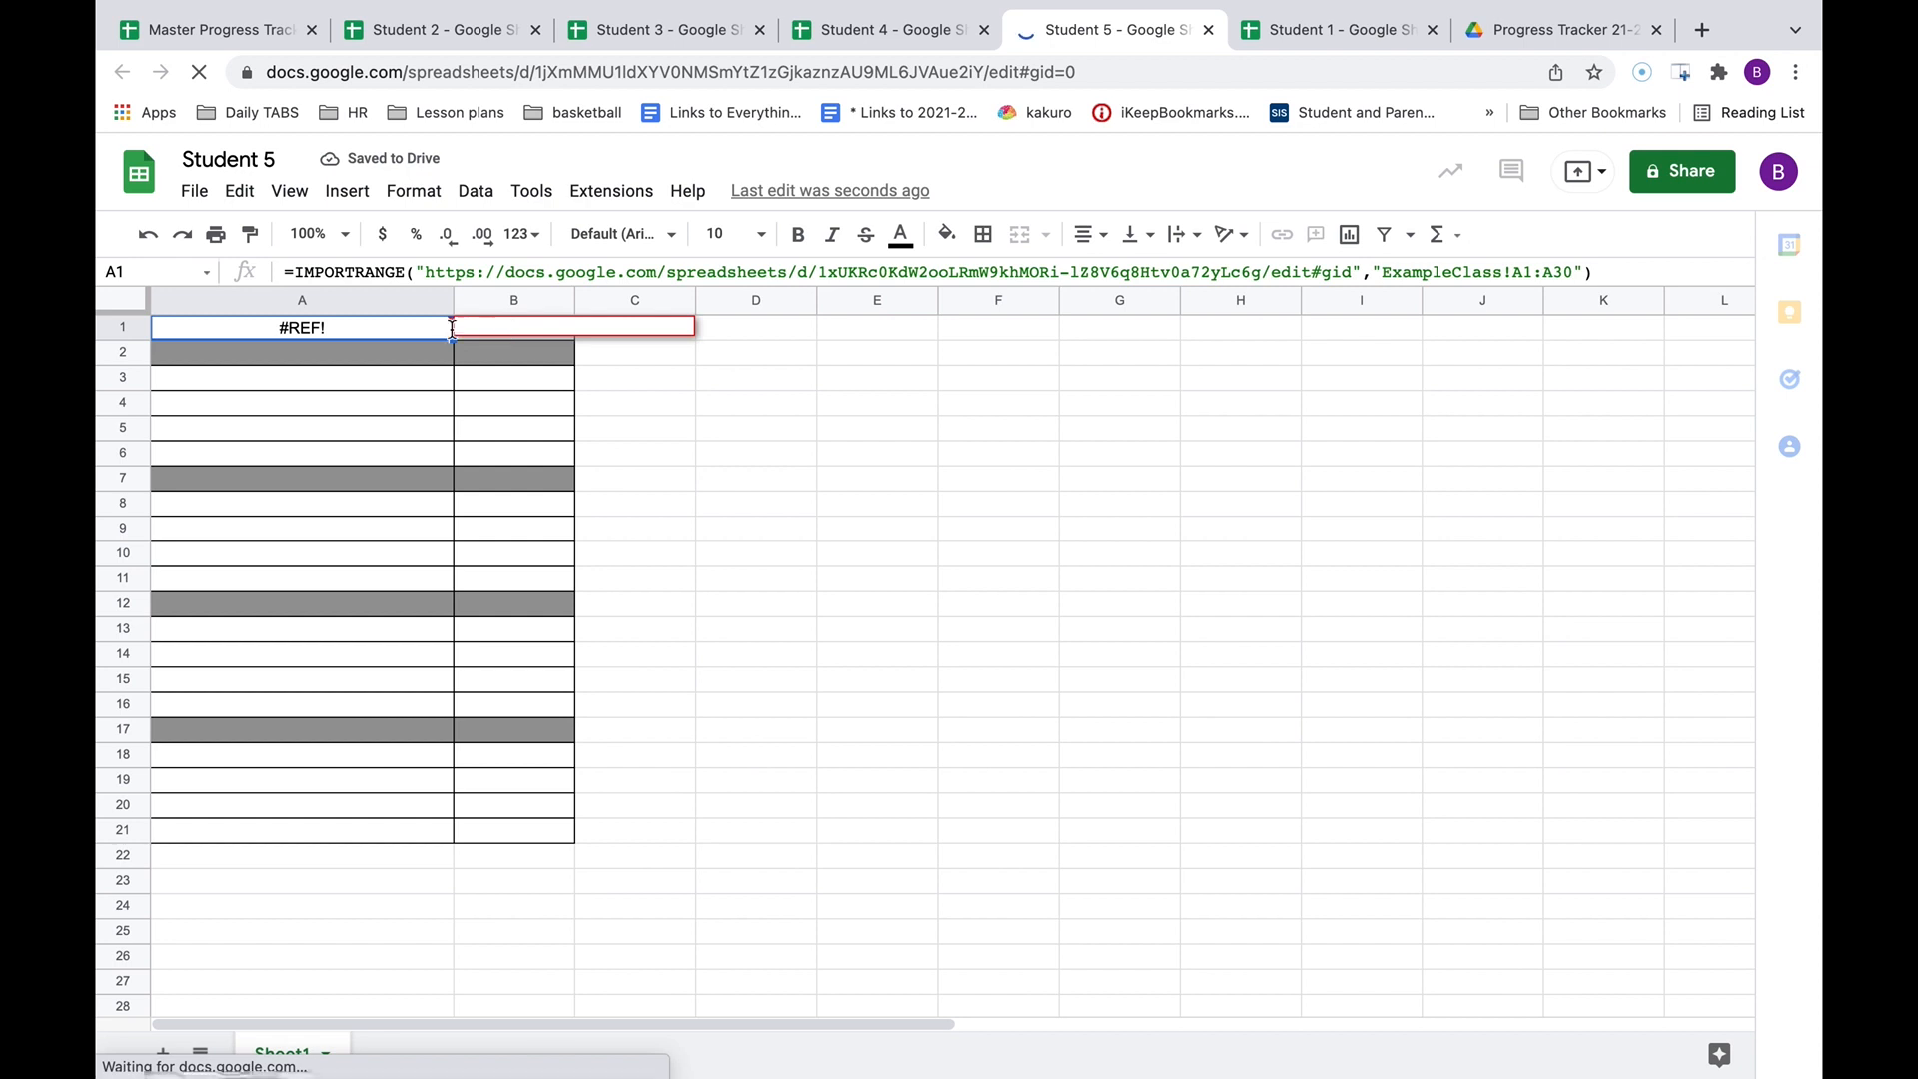
pyautogui.click(504, 364)
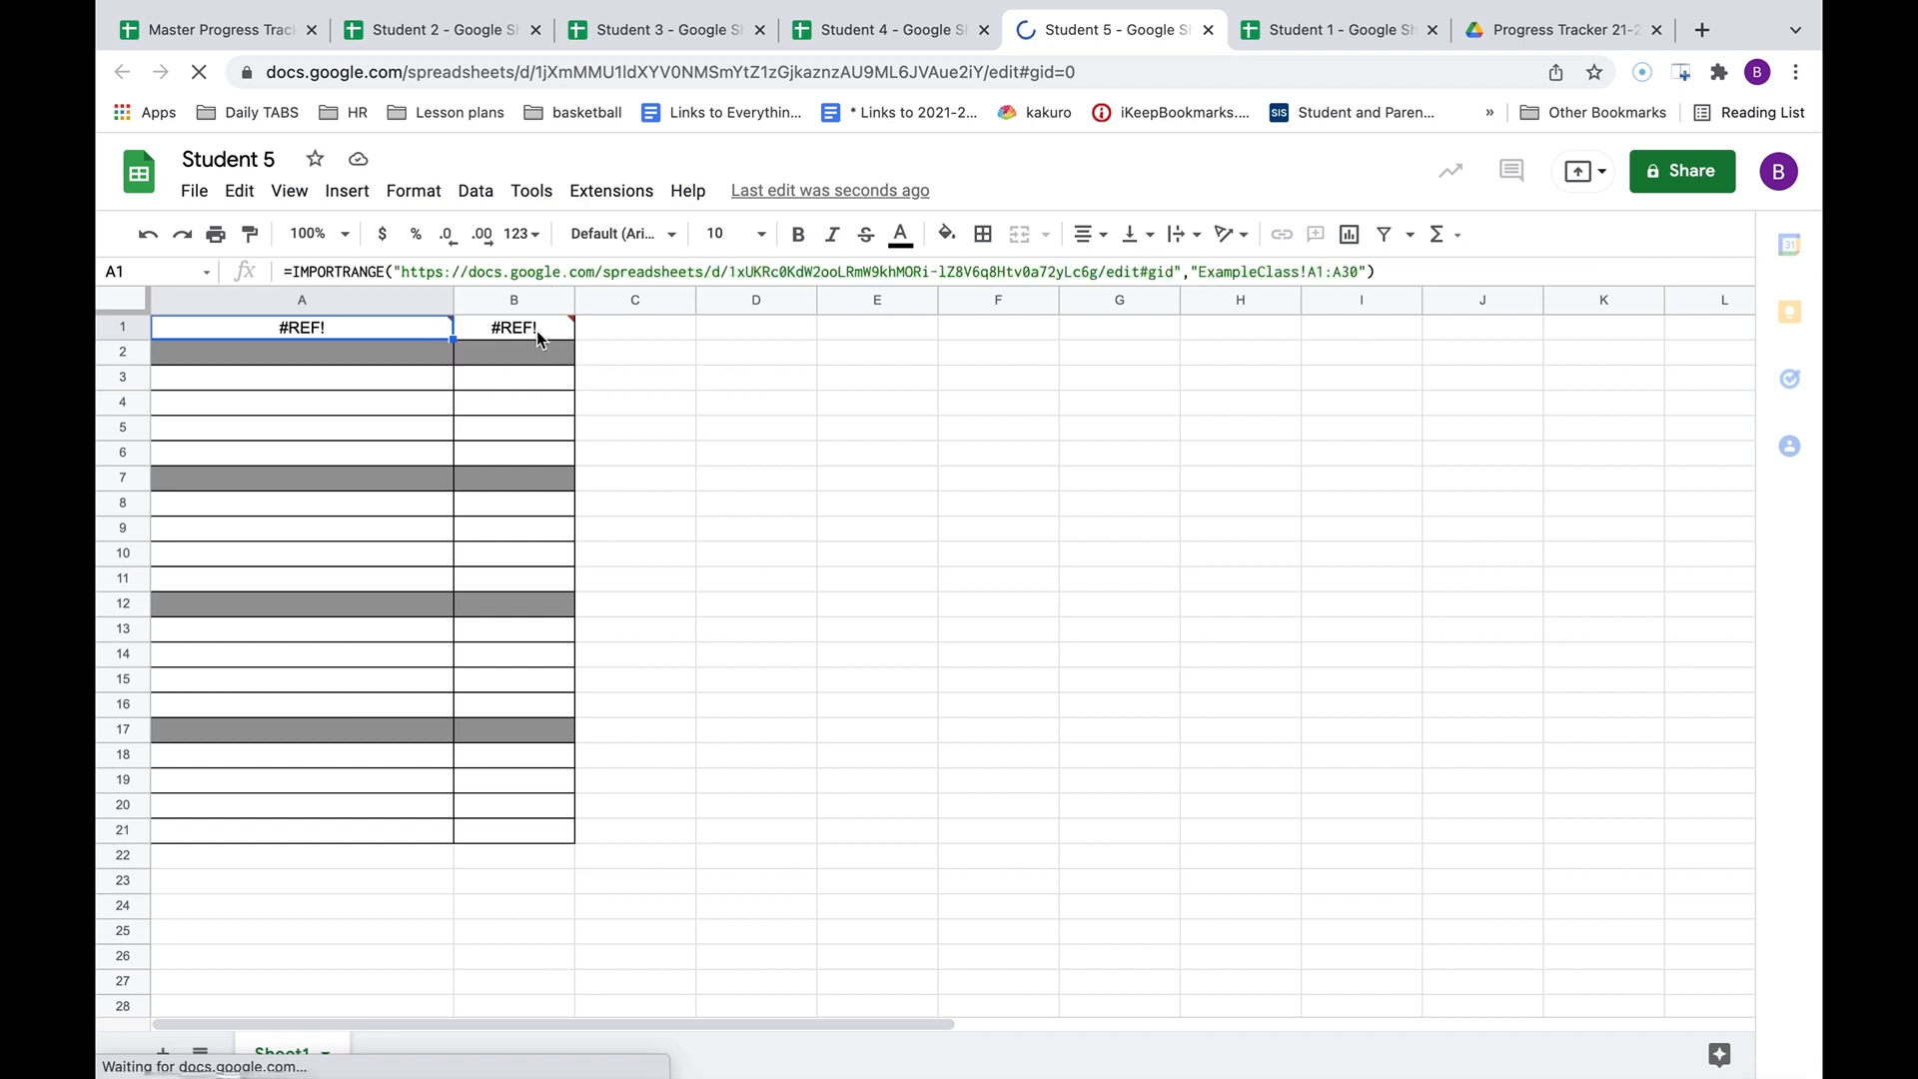
pyautogui.click(539, 325)
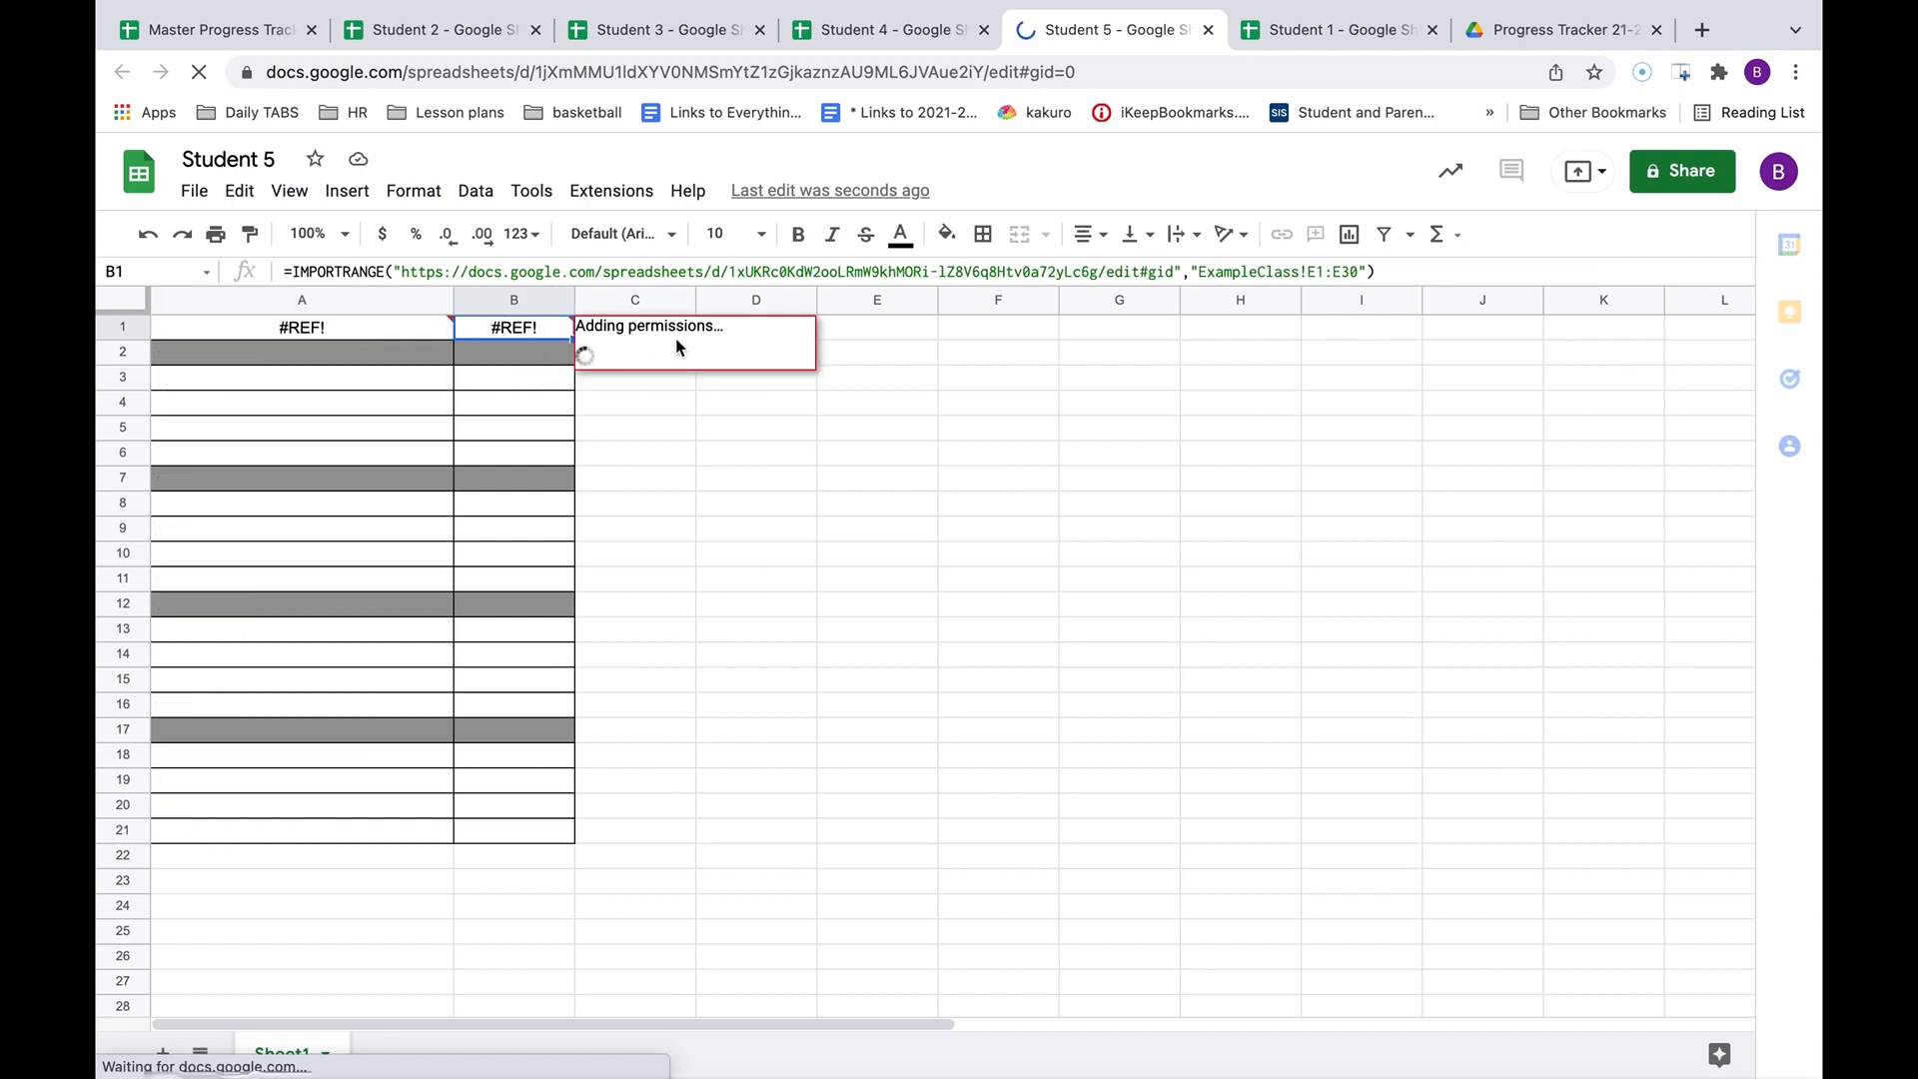
pyautogui.click(1314, 267)
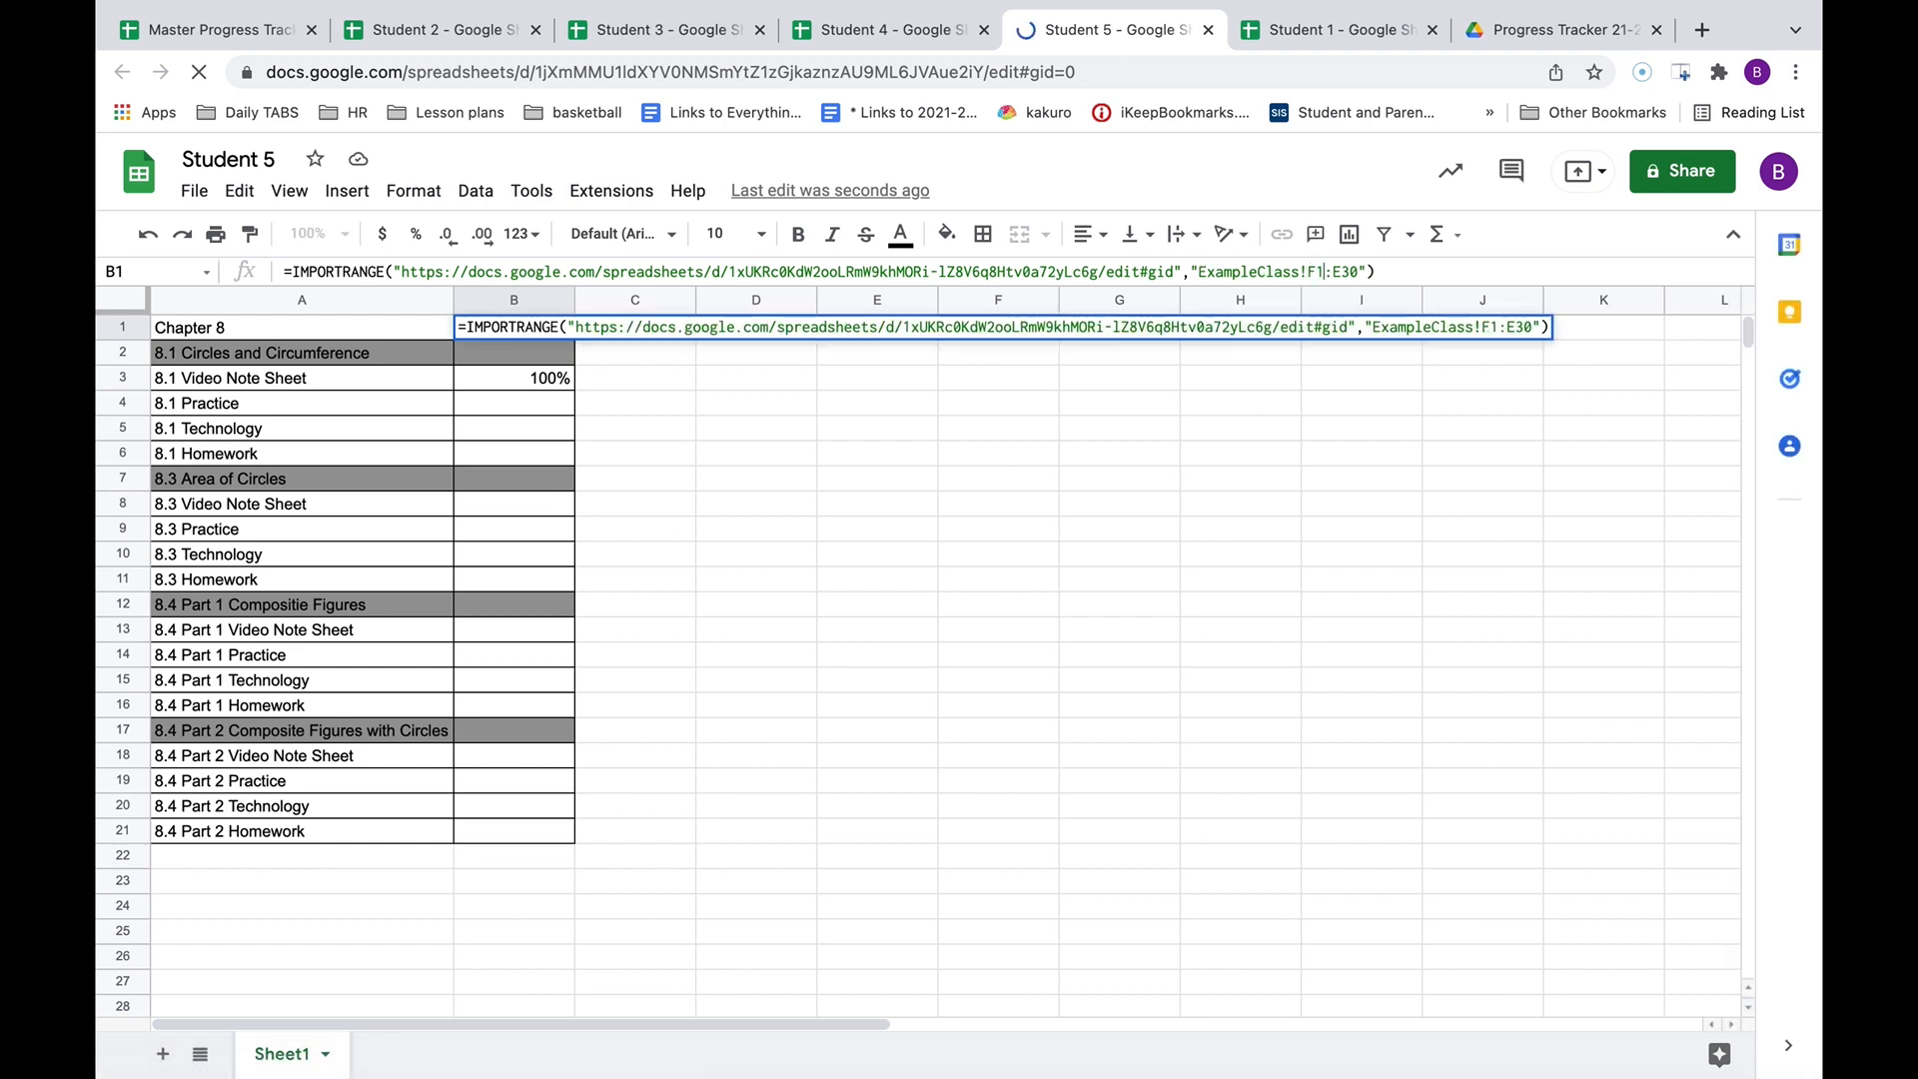
pyautogui.press('BackSpace')
pyautogui.write('F')
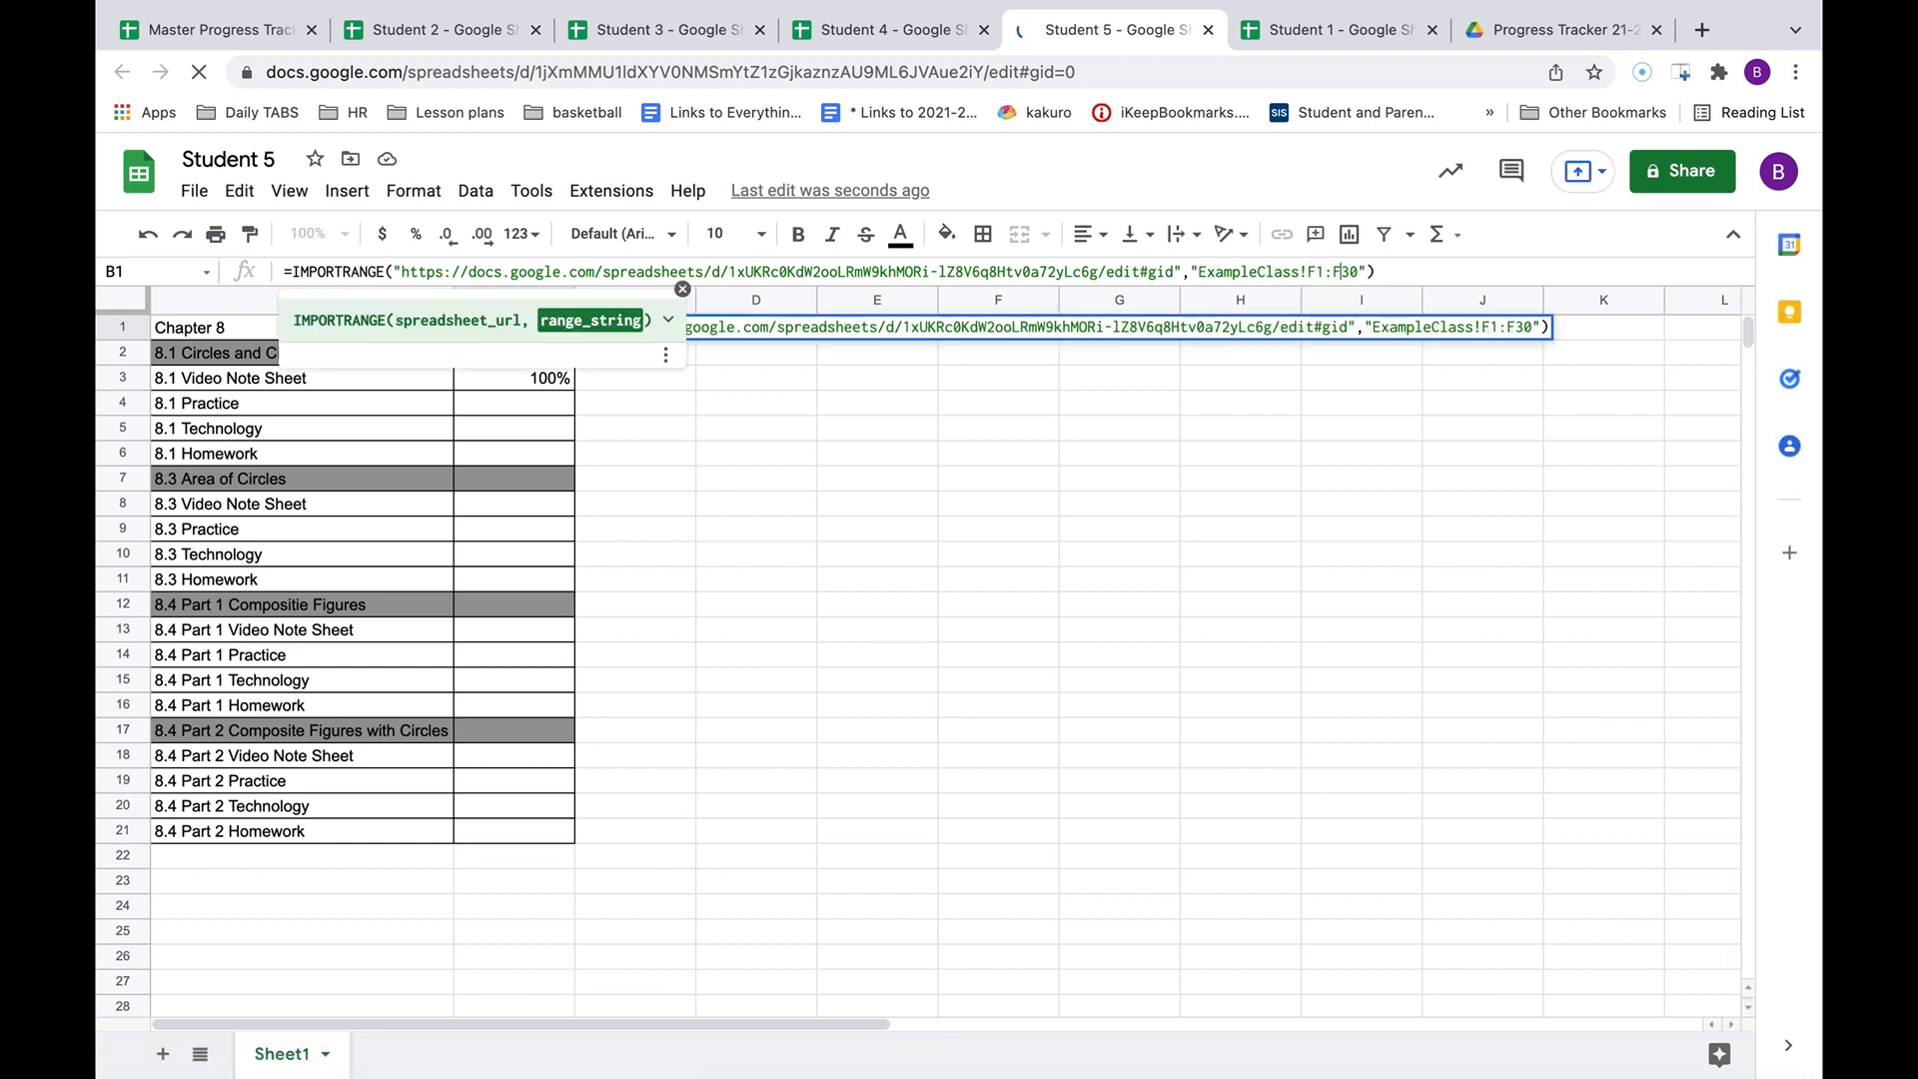
pyautogui.press('Tab')
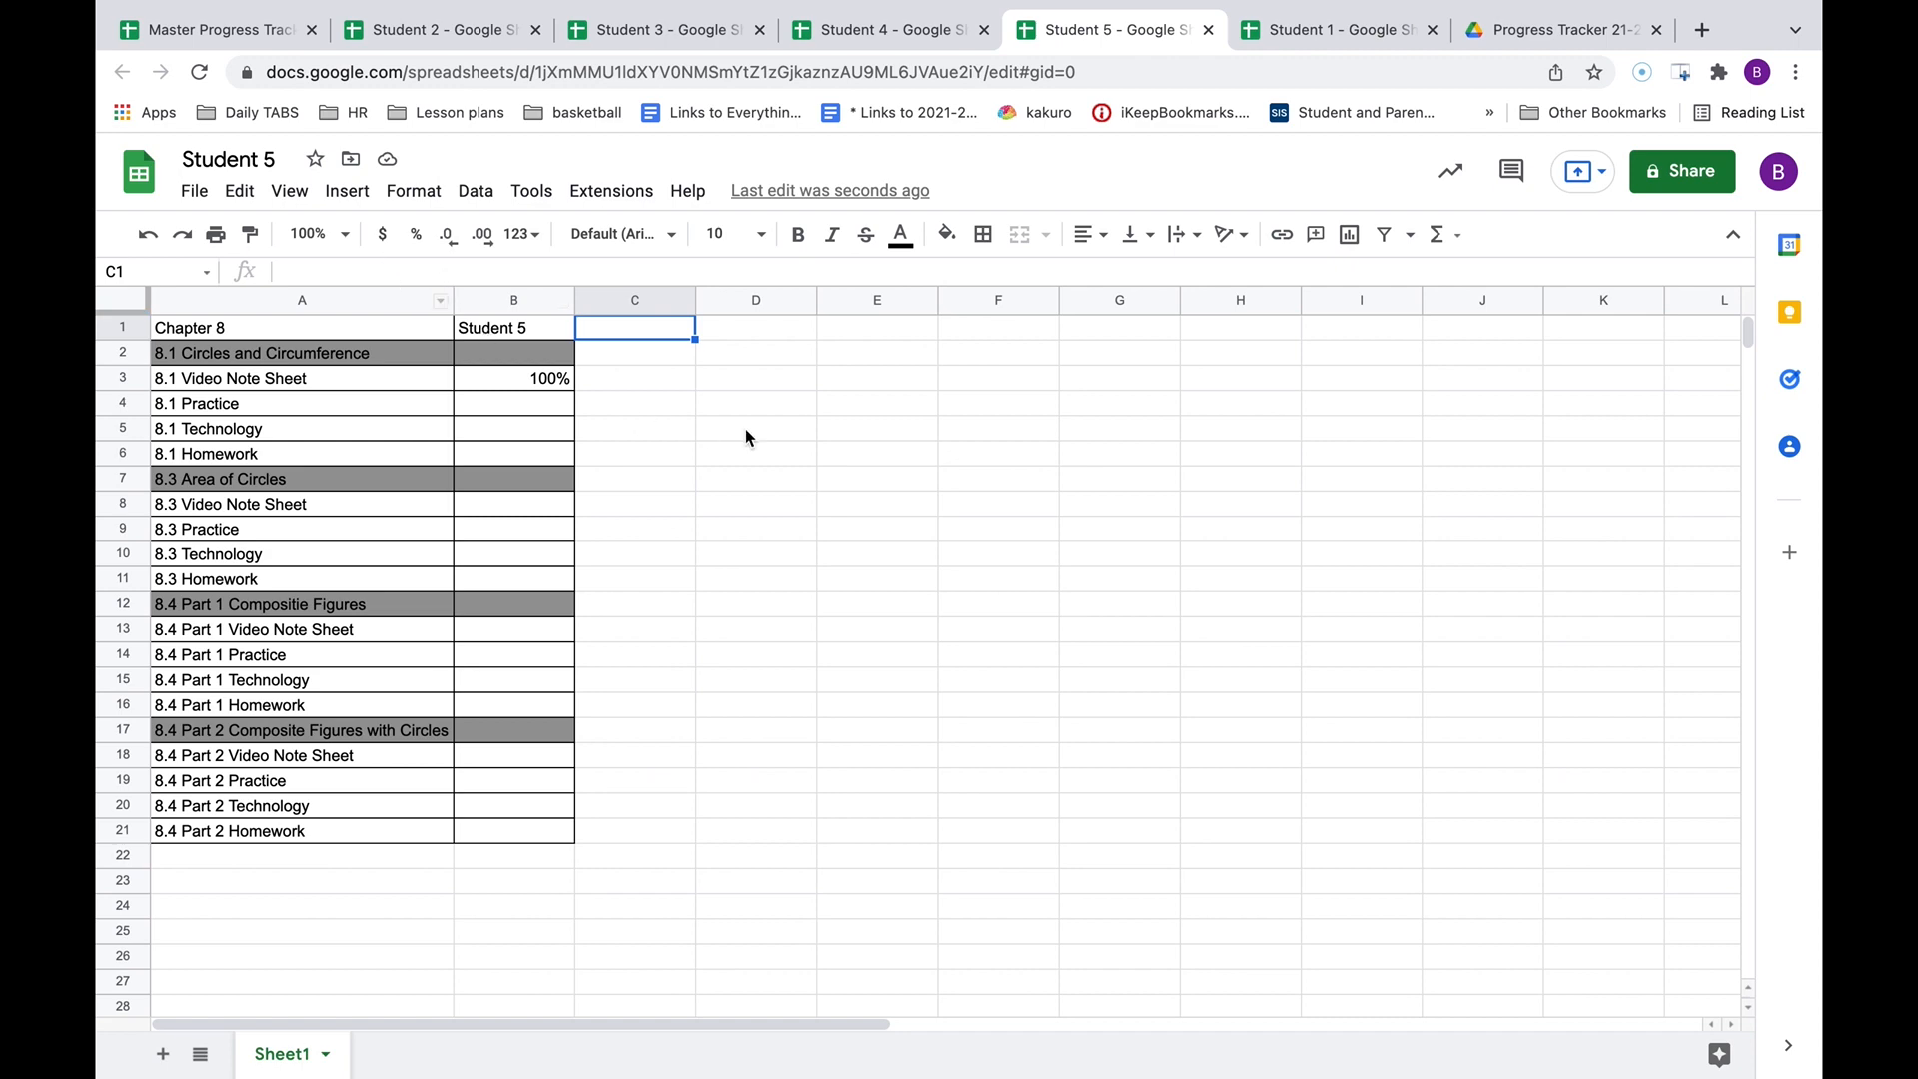
pyautogui.click(203, 30)
# Enter 100 in C3, 90 in B4 and 85 in B5 of the master ExampleClass sheet.
pyautogui.click(704, 477)
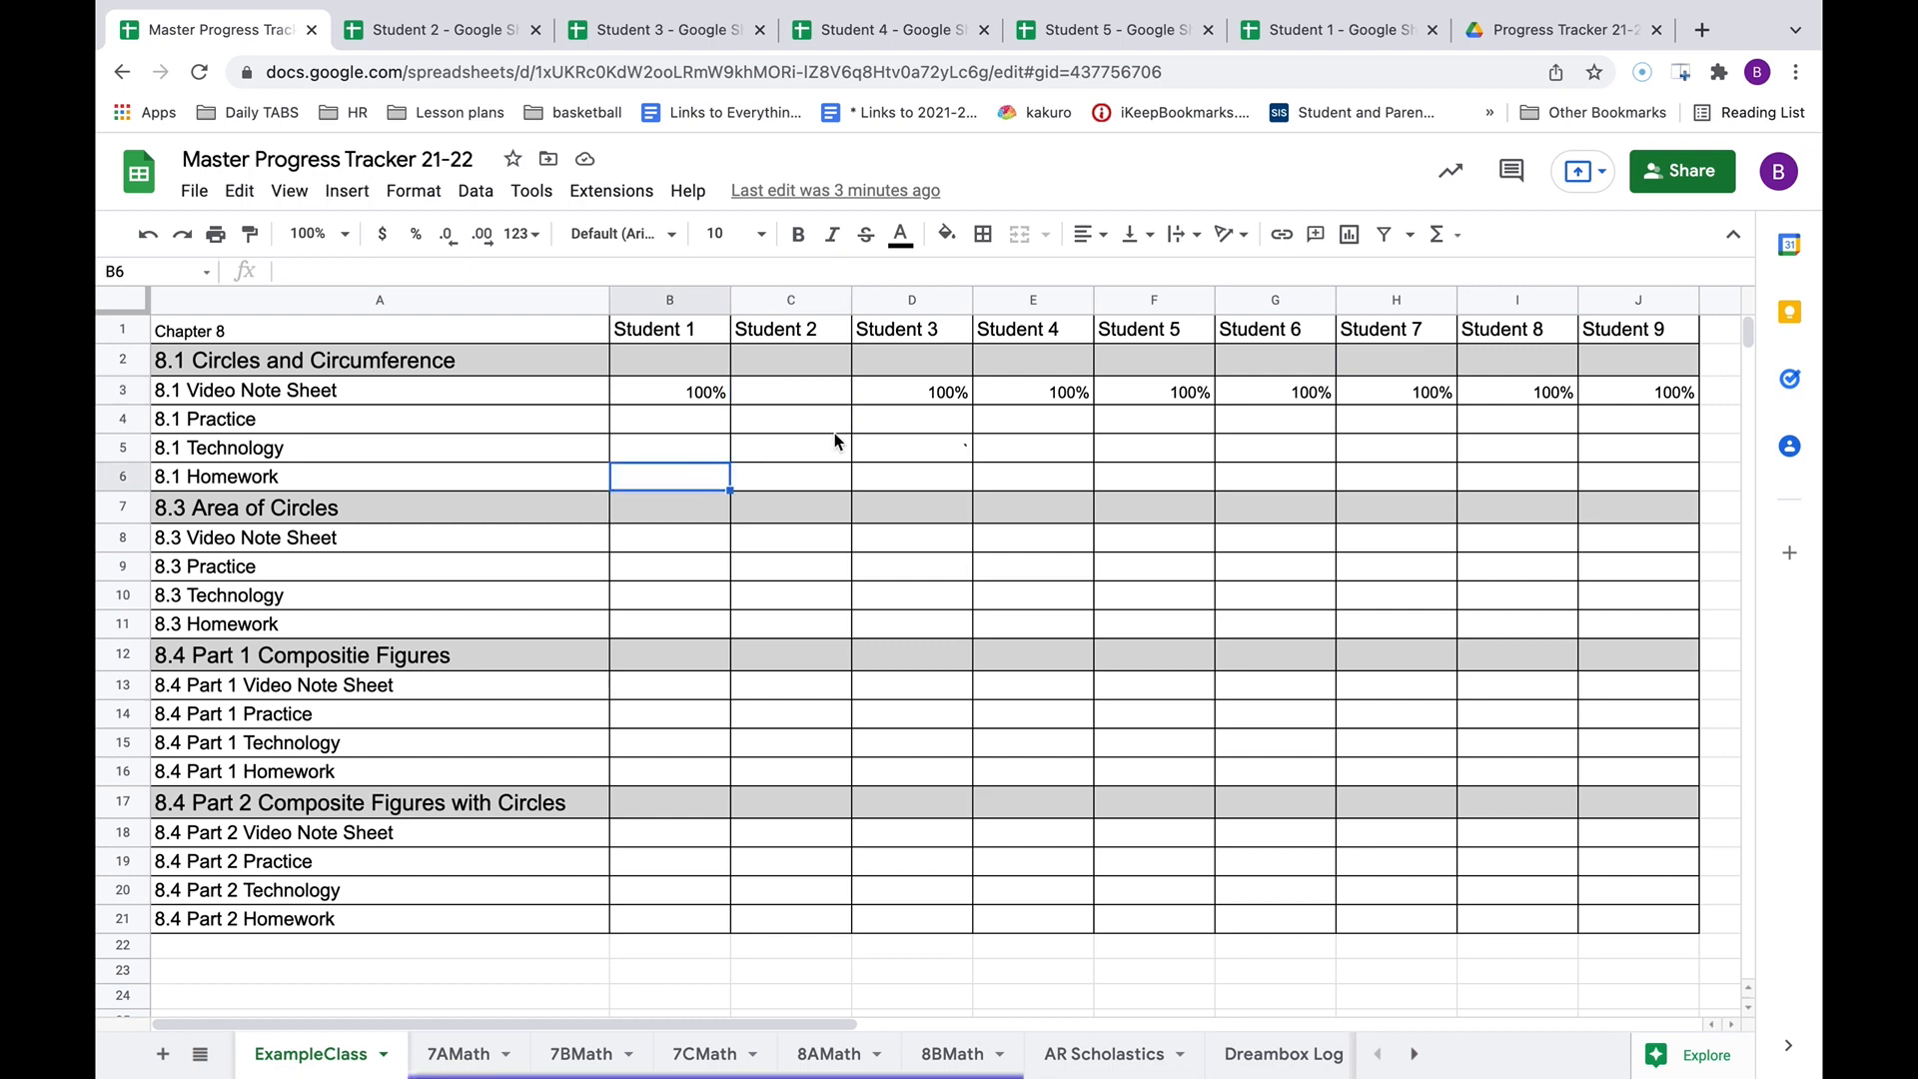
pyautogui.click(796, 387)
pyautogui.write('100')
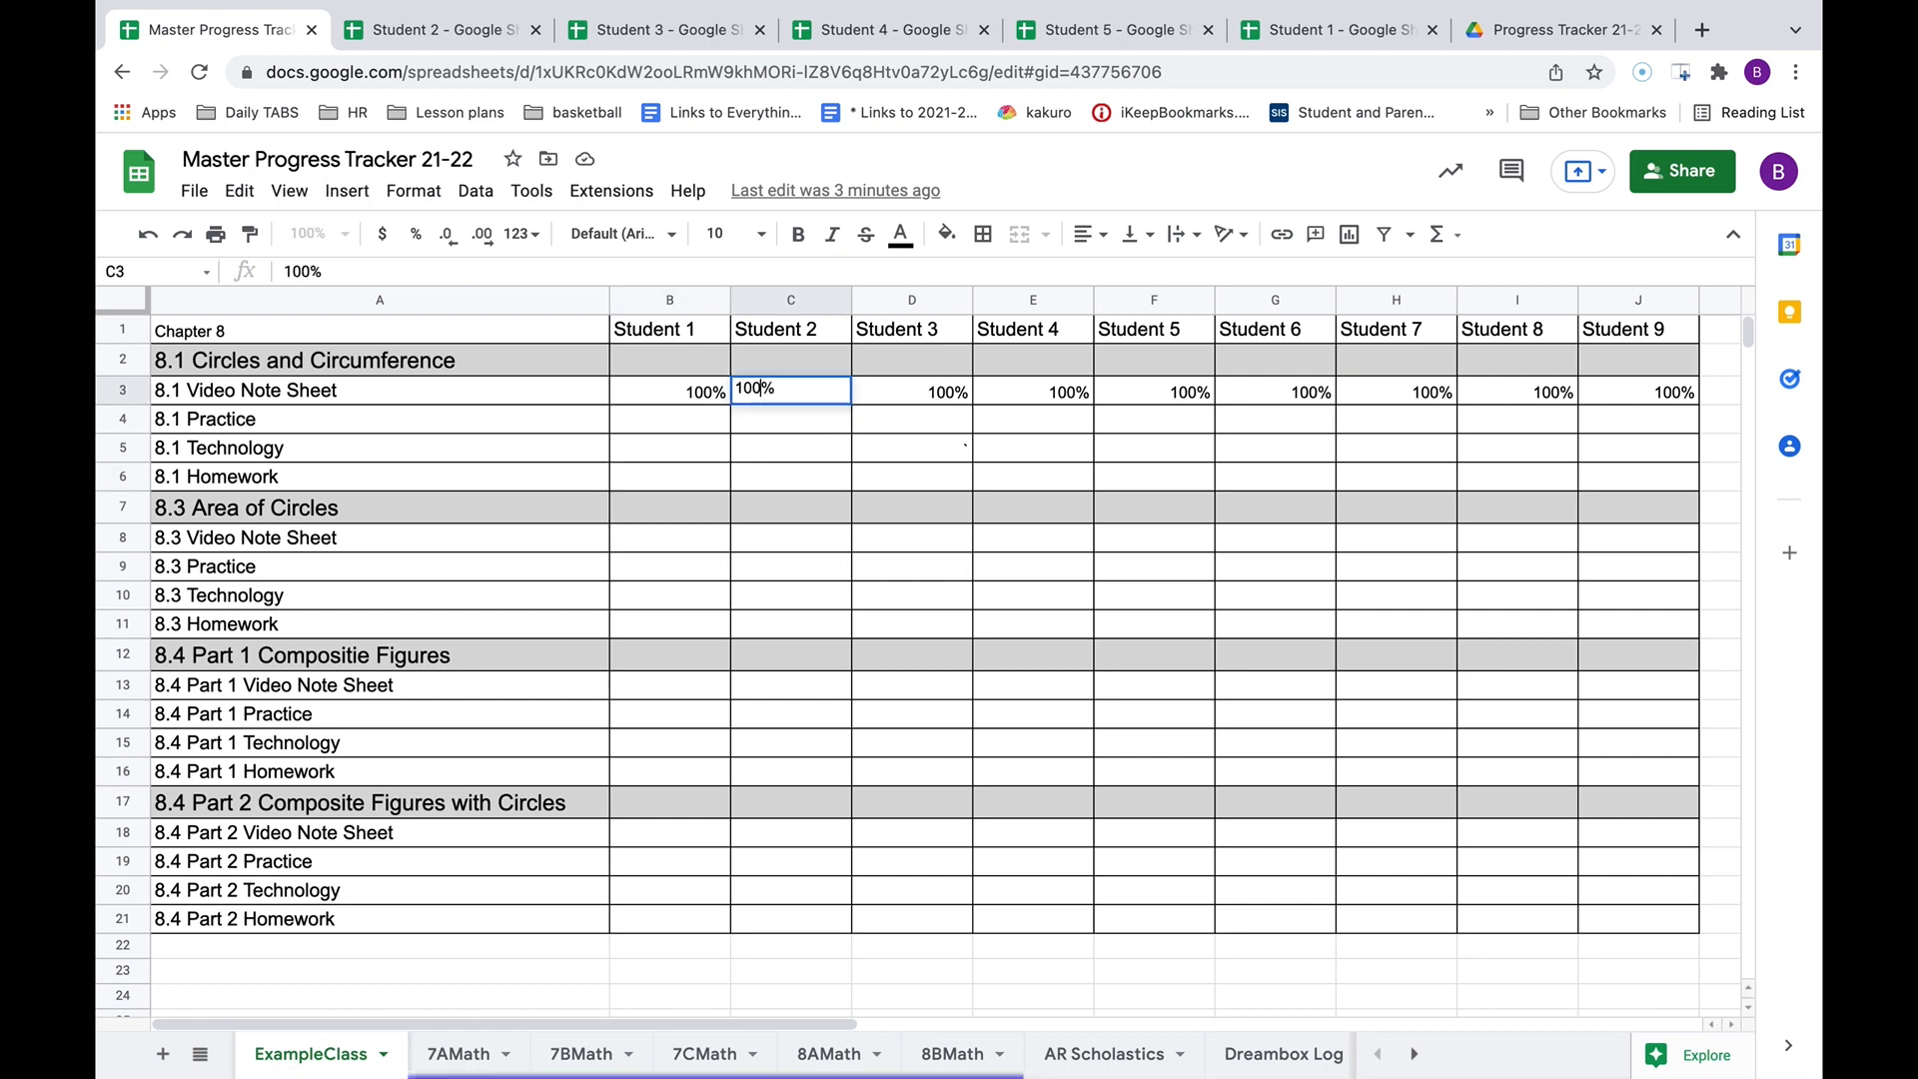
pyautogui.click(893, 508)
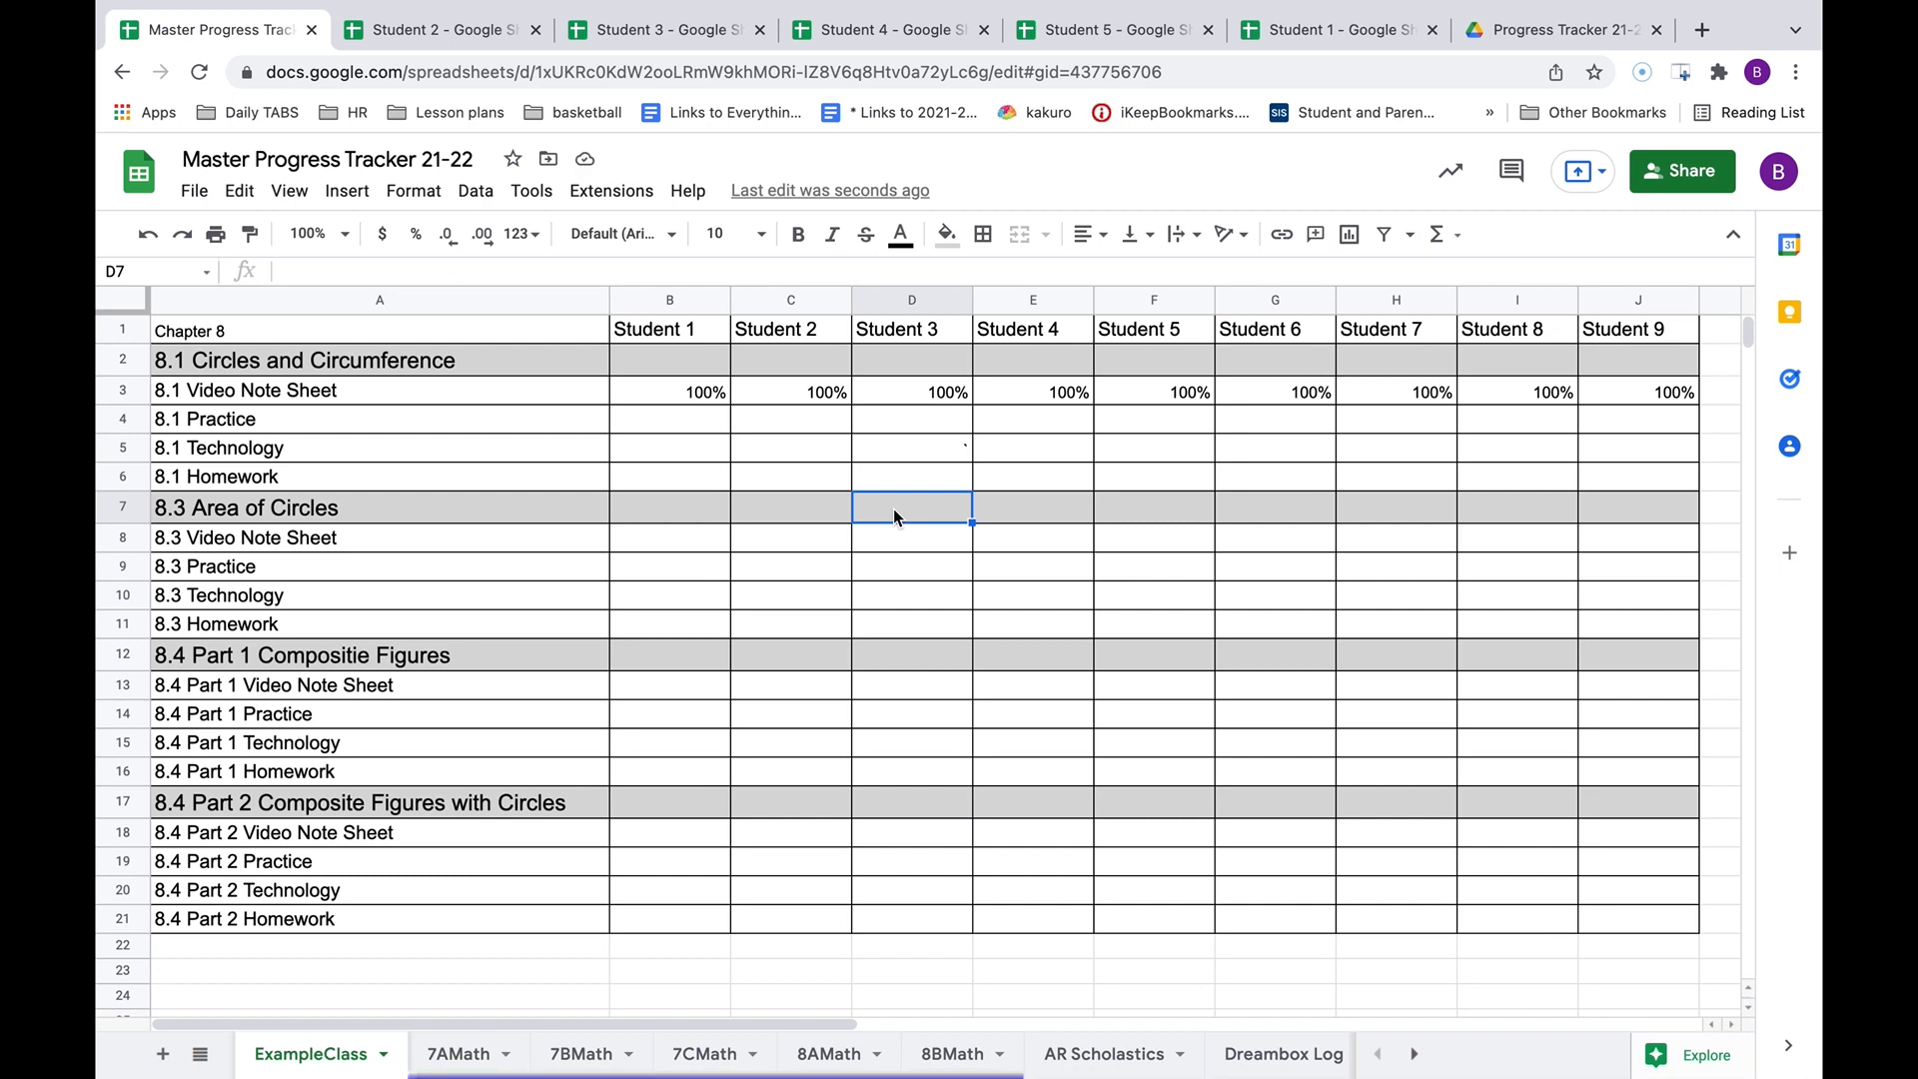
pyautogui.click(704, 422)
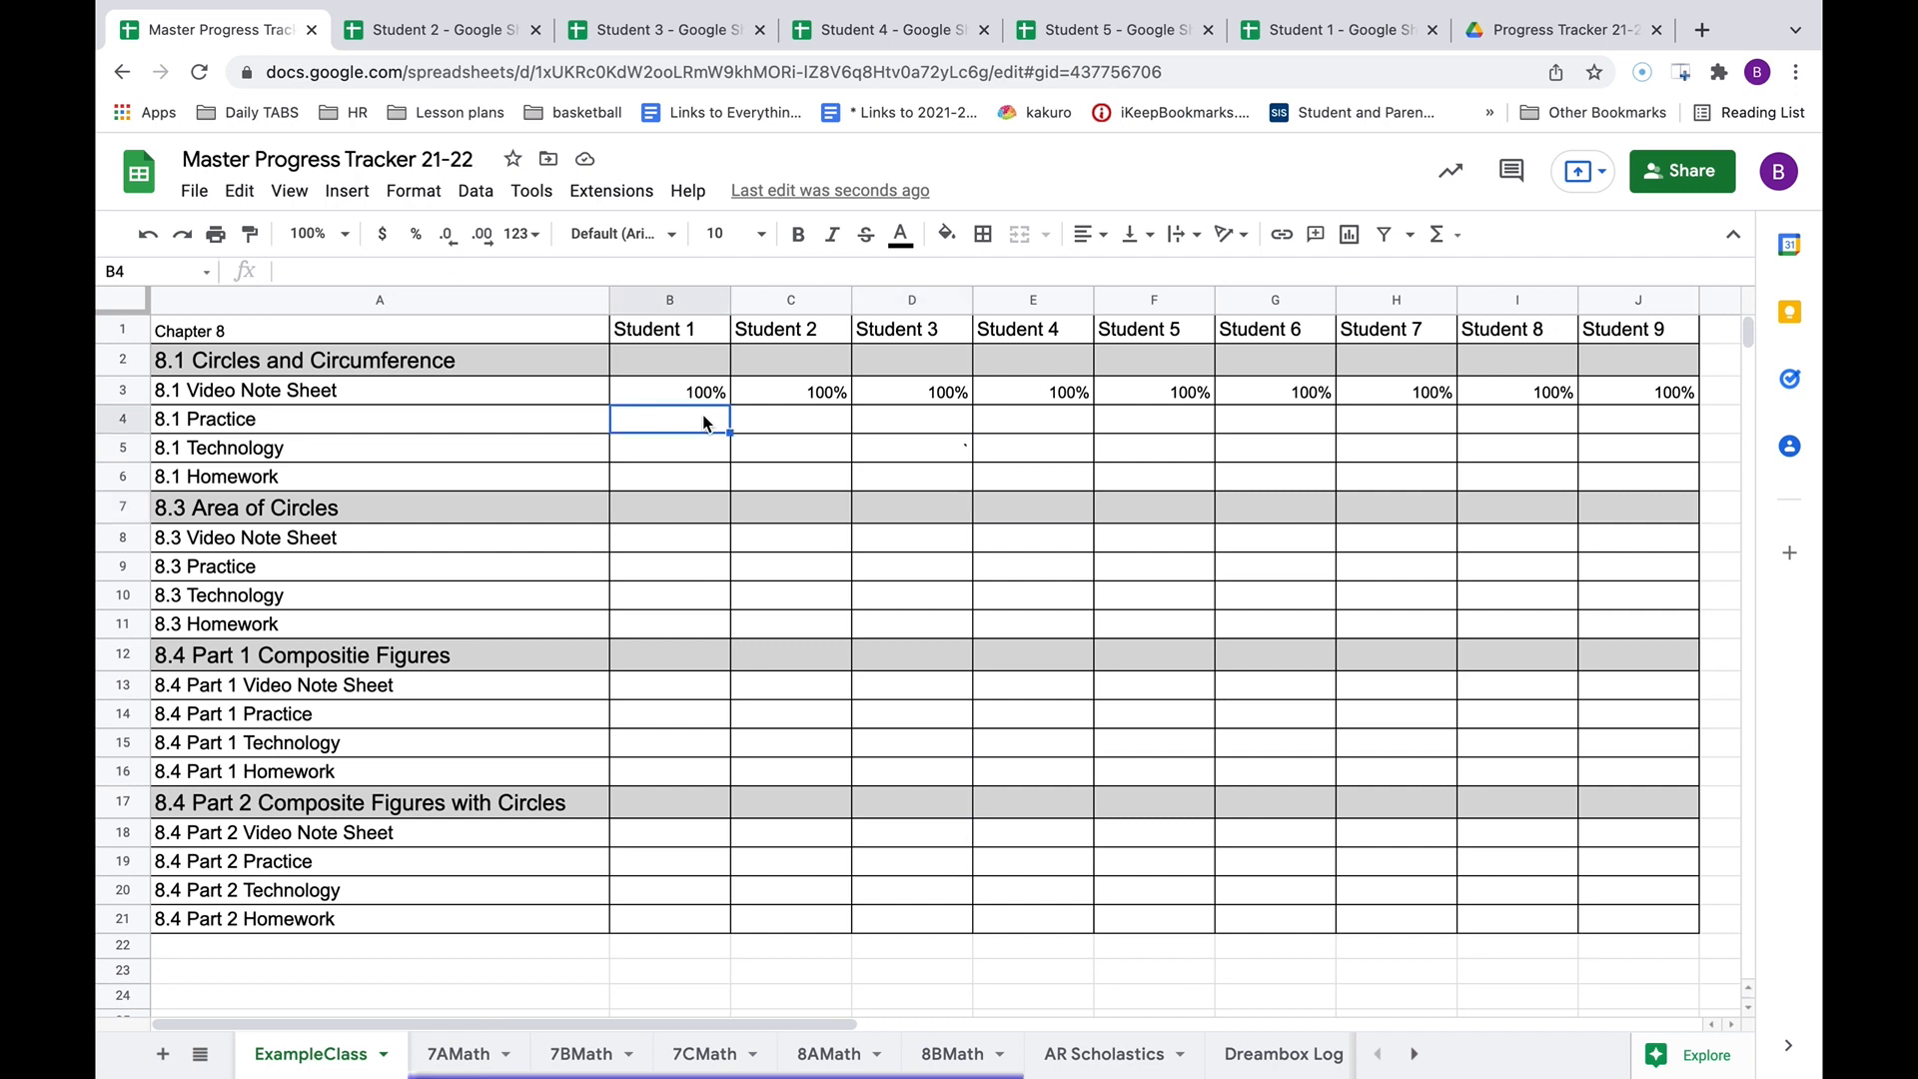
pyautogui.write('90')
pyautogui.click(682, 450)
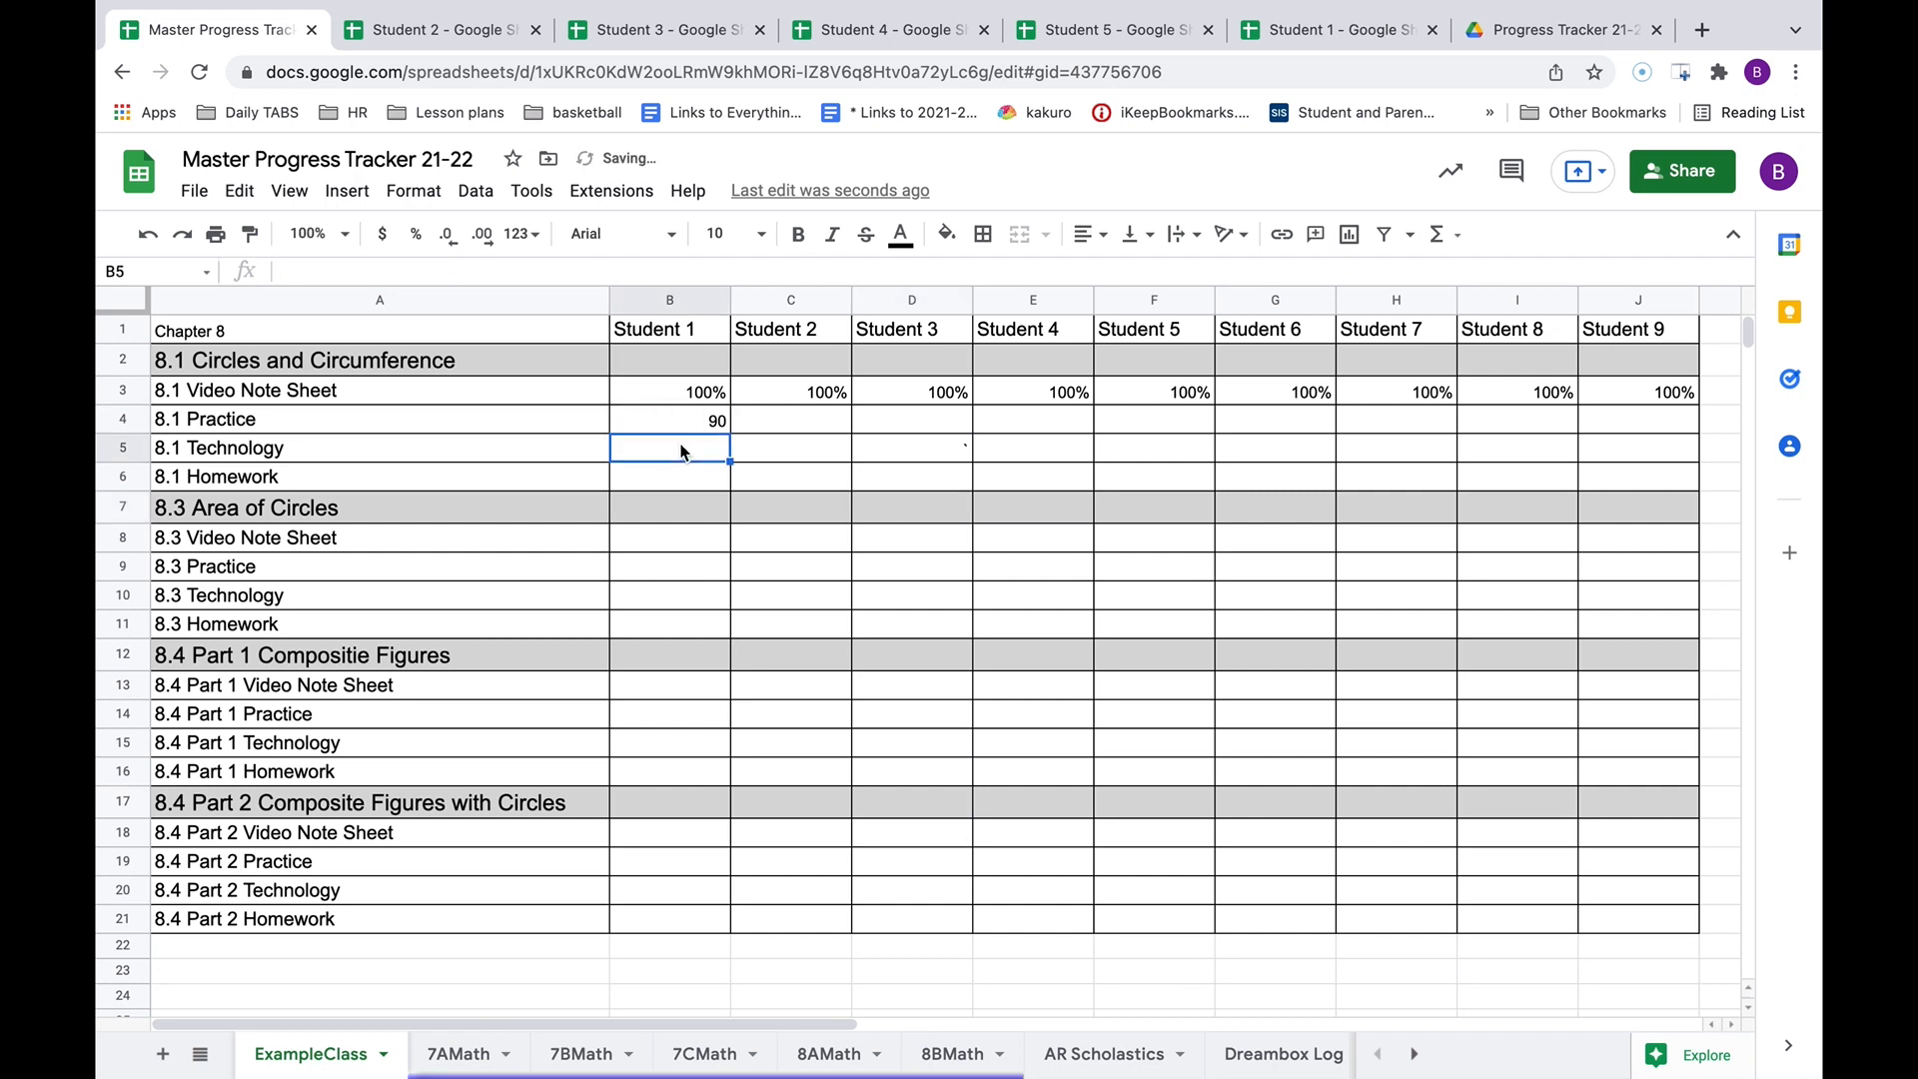
pyautogui.write('85')
pyautogui.click(698, 623)
pyautogui.click(685, 476)
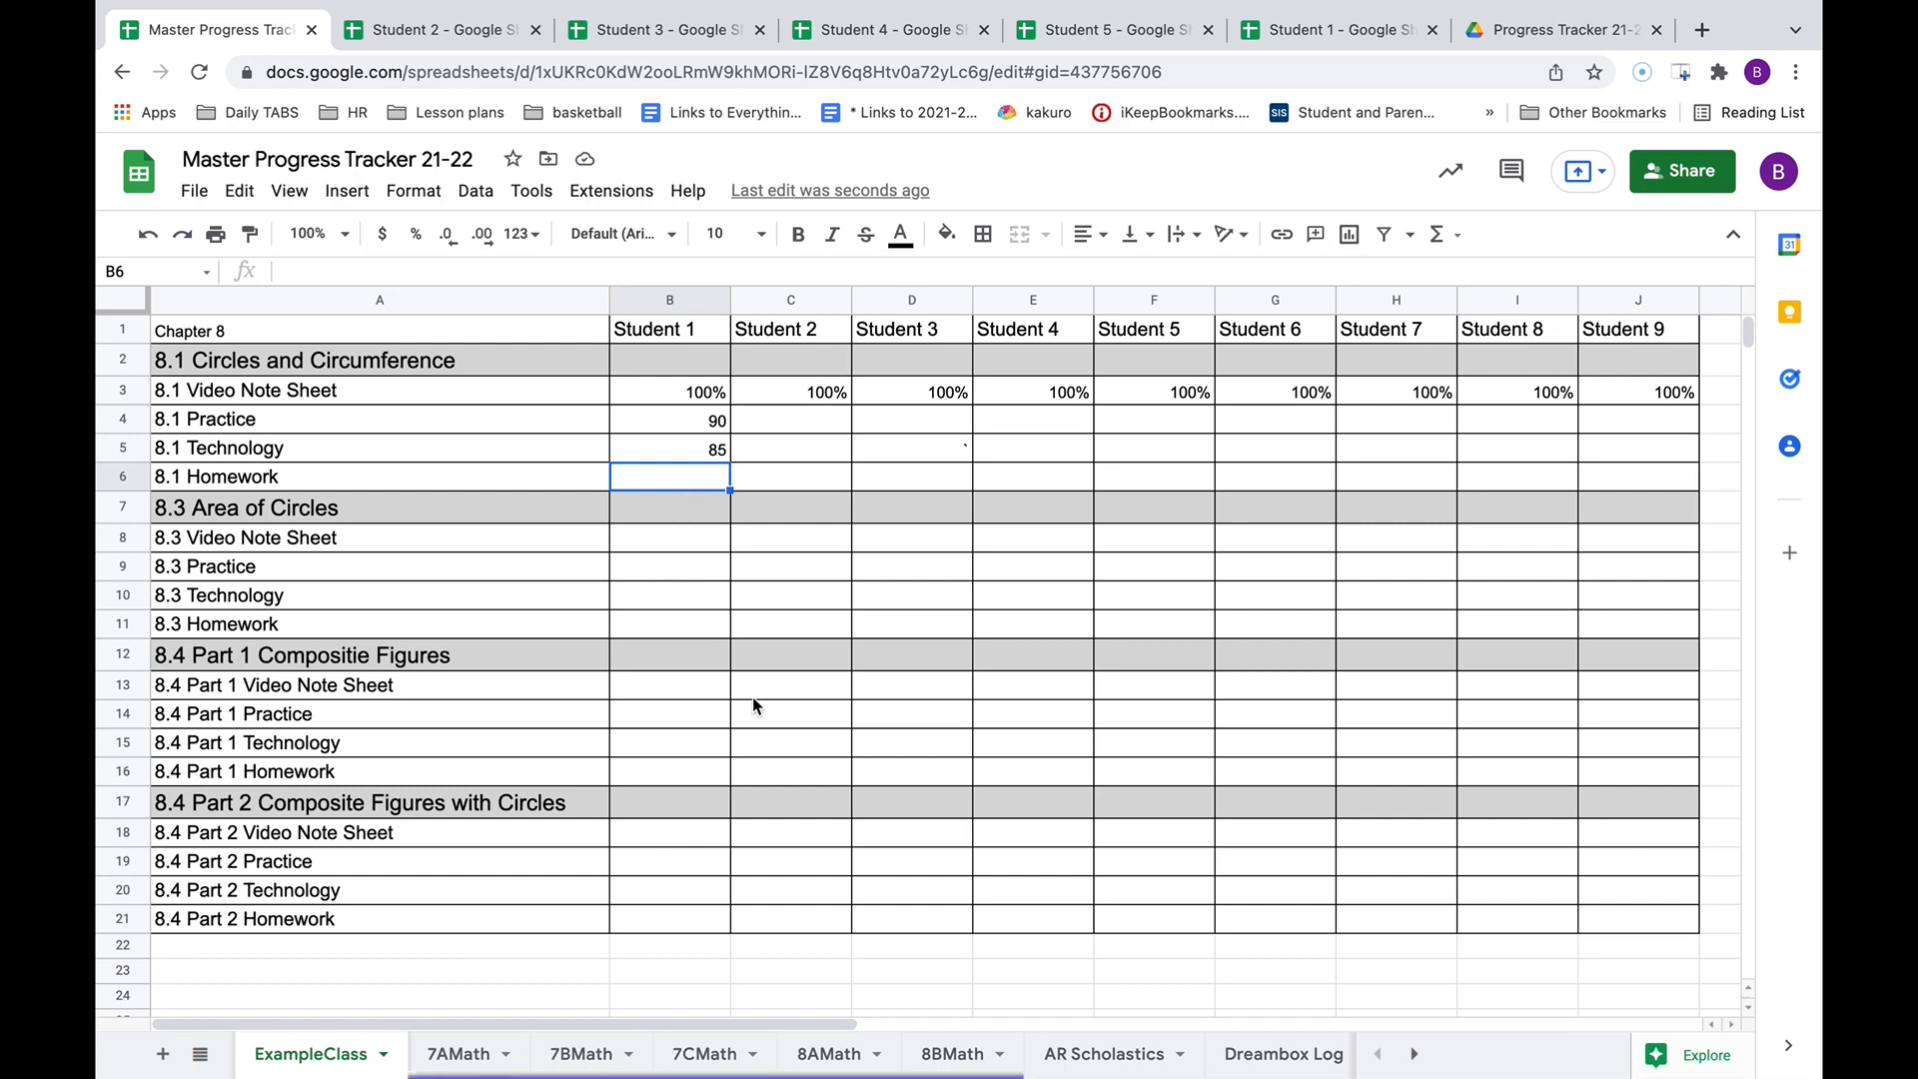
pyautogui.click(665, 967)
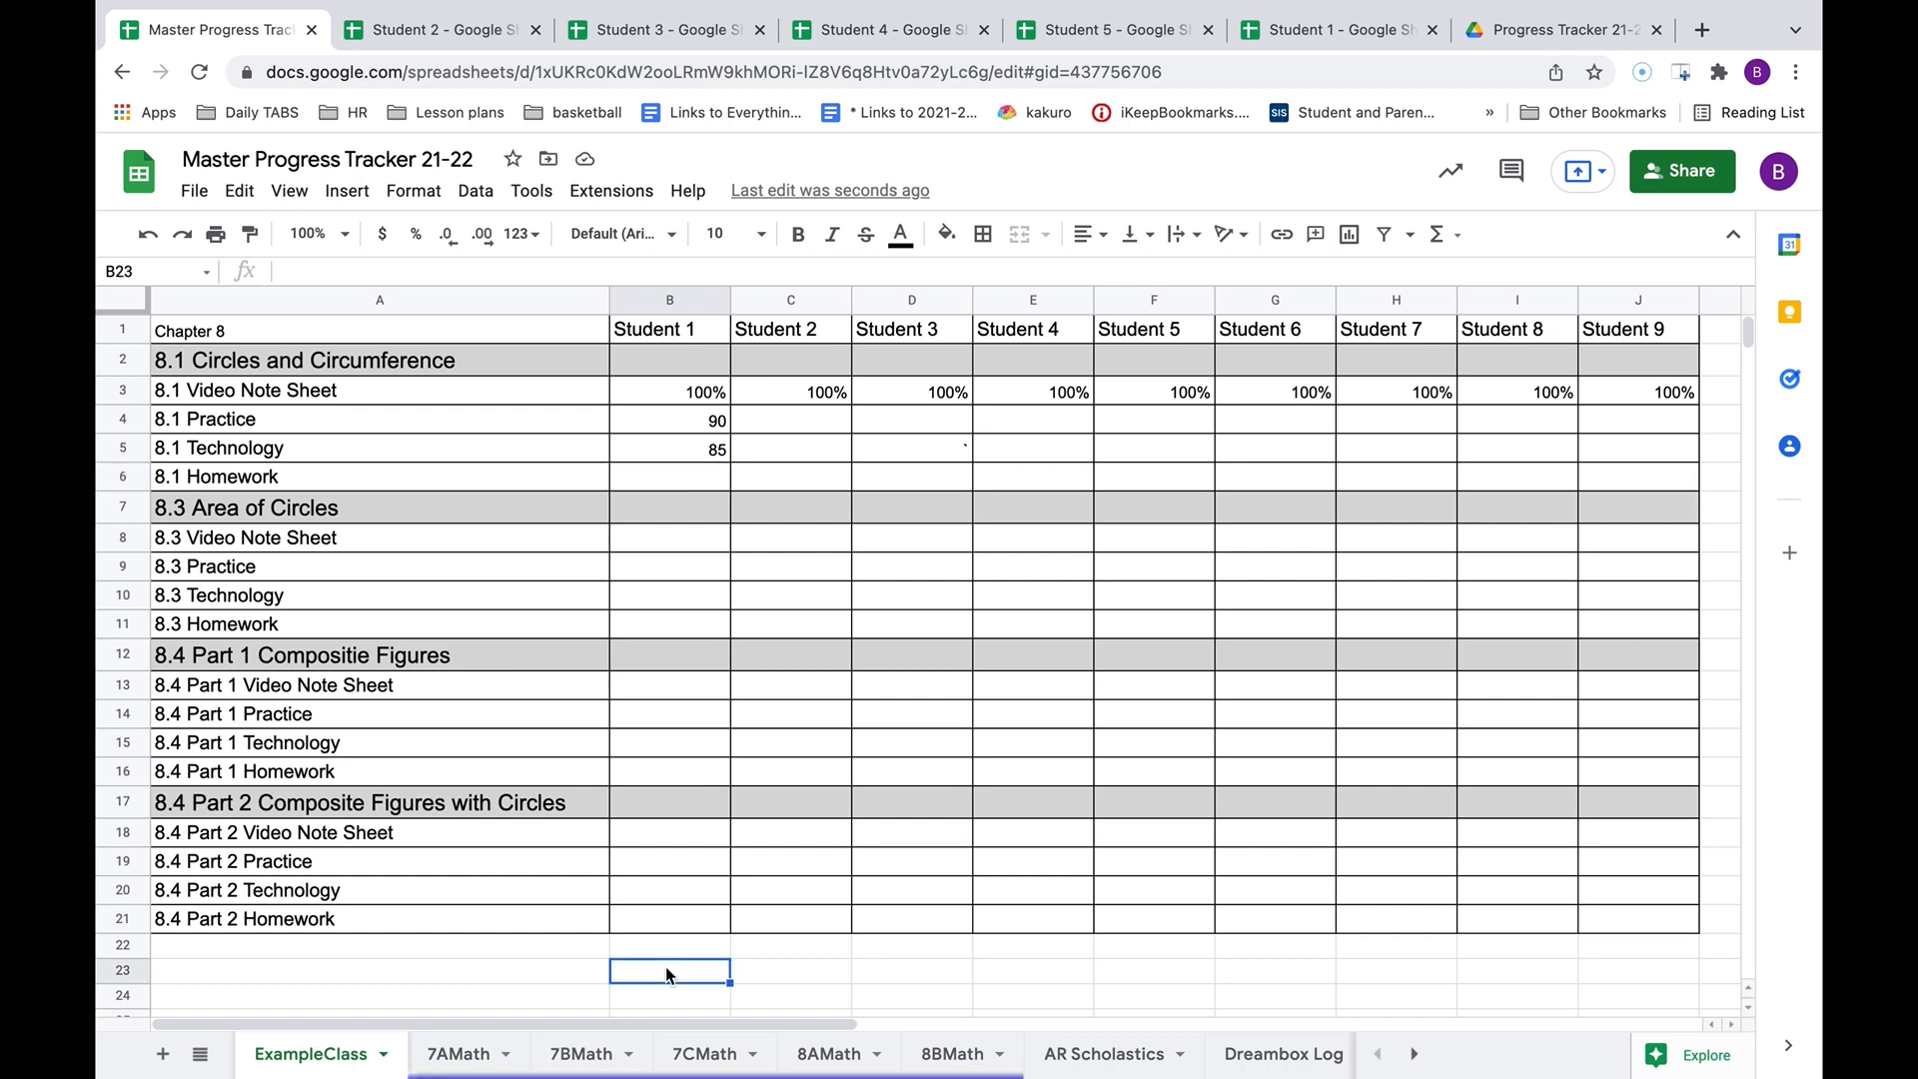
# Type an e-mail address into cell B23 below the master tracker table.
pyautogui.scroll(-2, 665, 967)
pyautogui.scroll(-1, 666, 967)
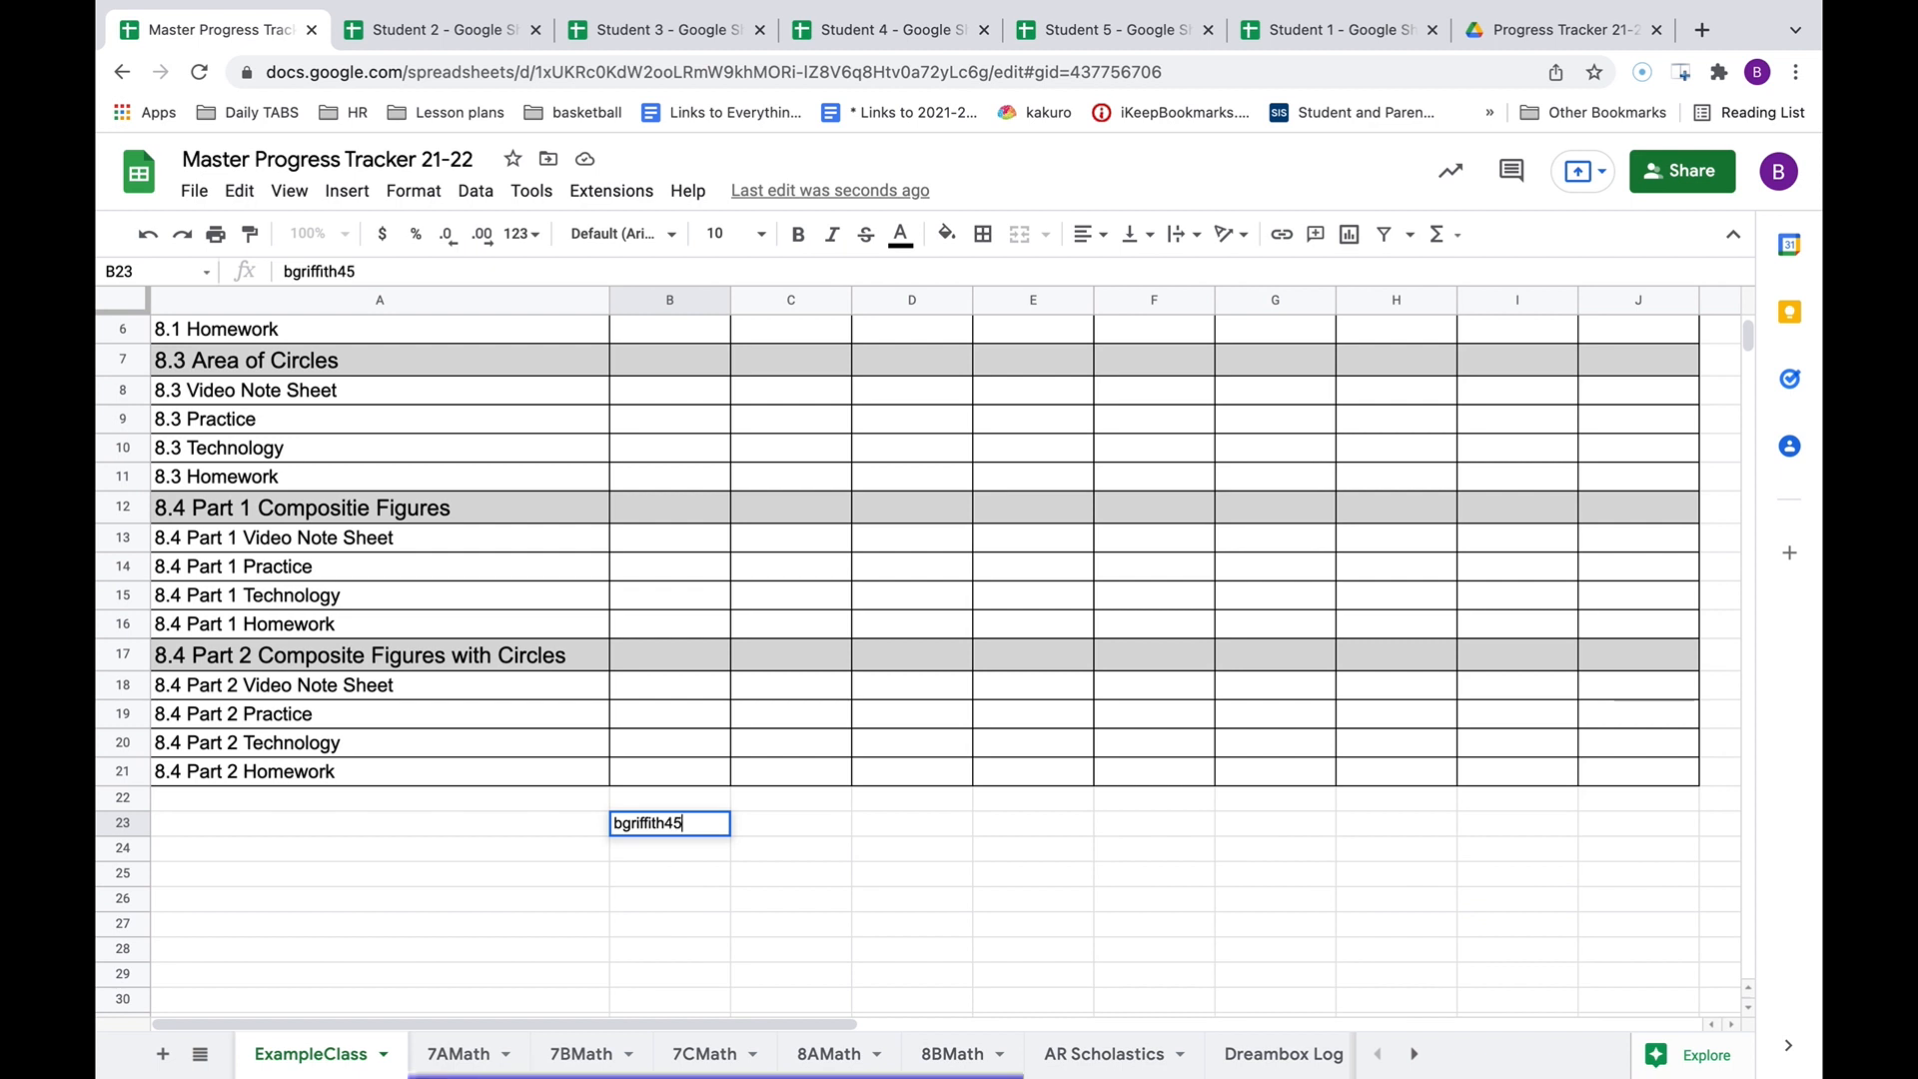
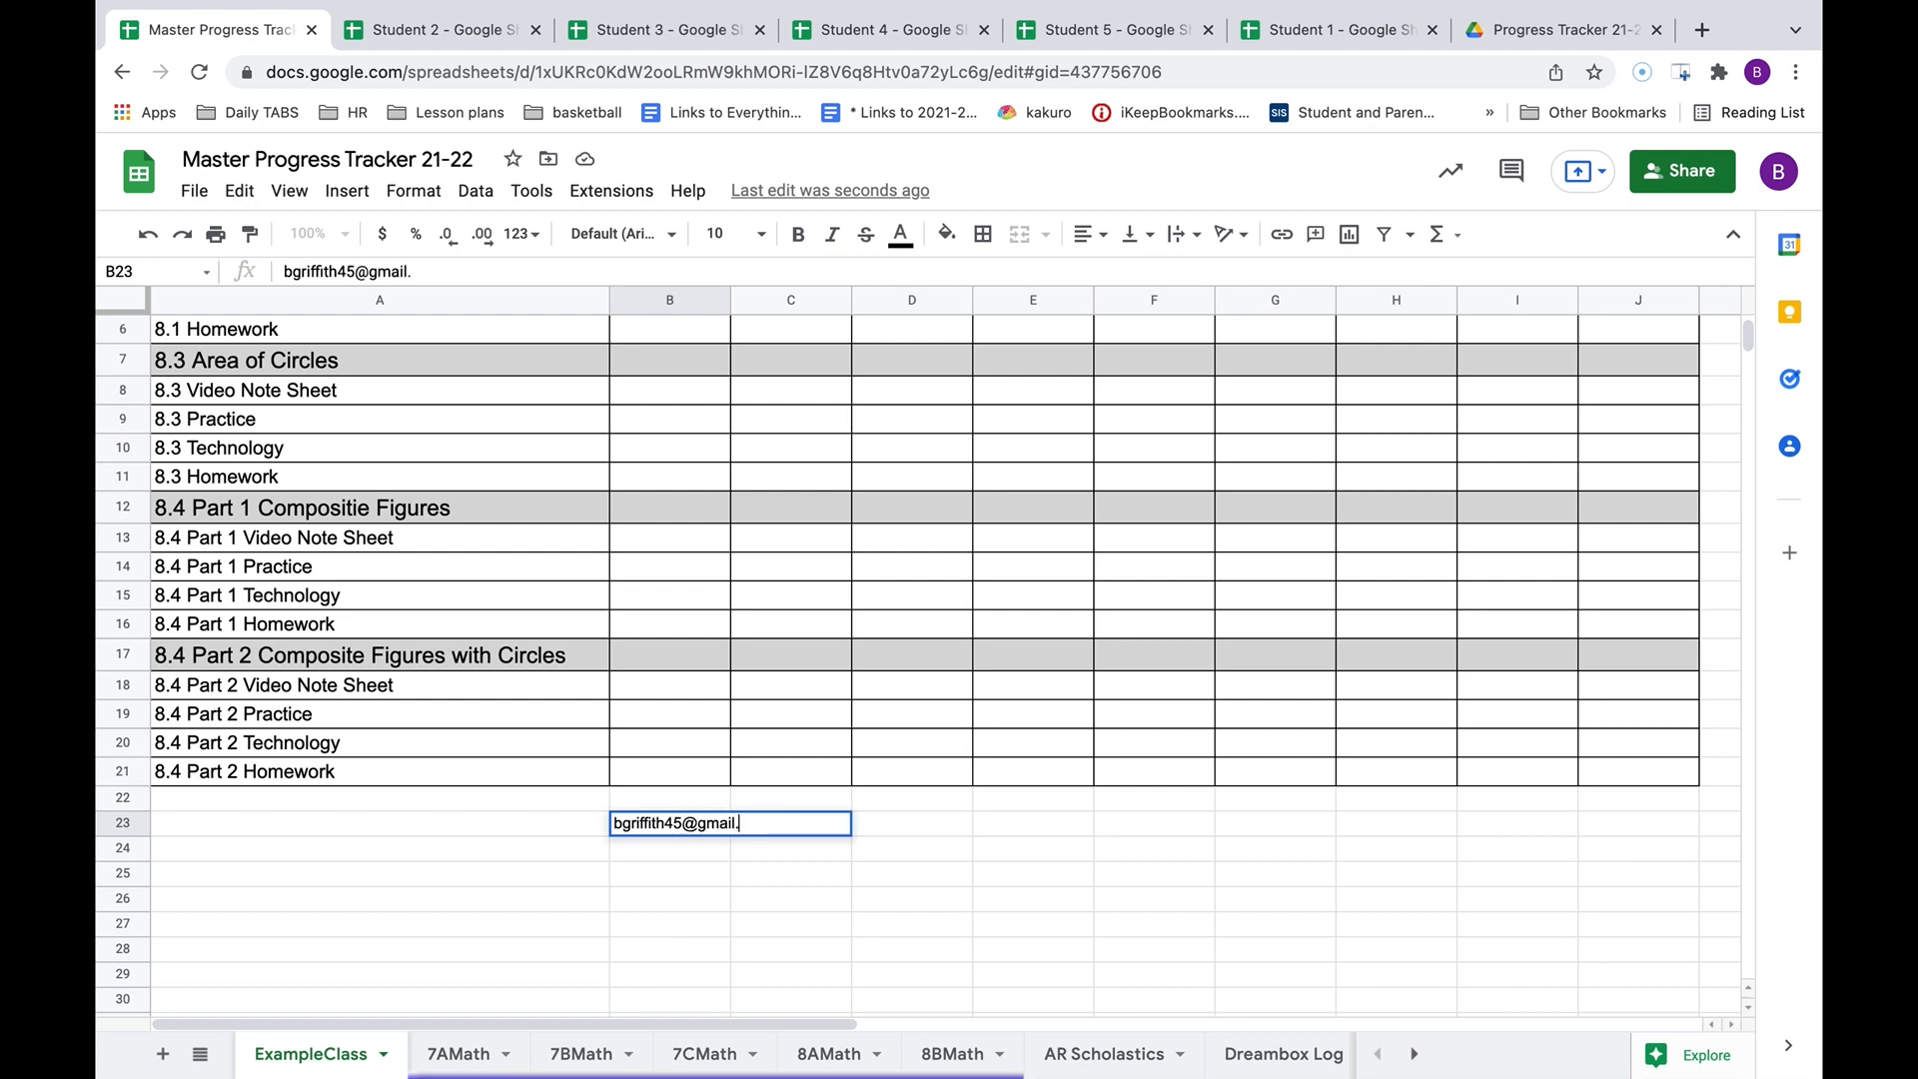